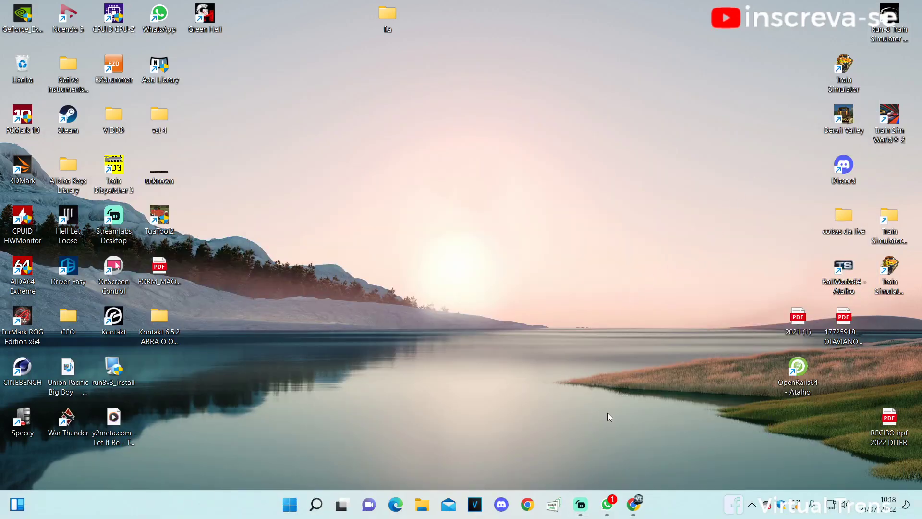
{"action": "left_click", "coordinate": [580, 505]}
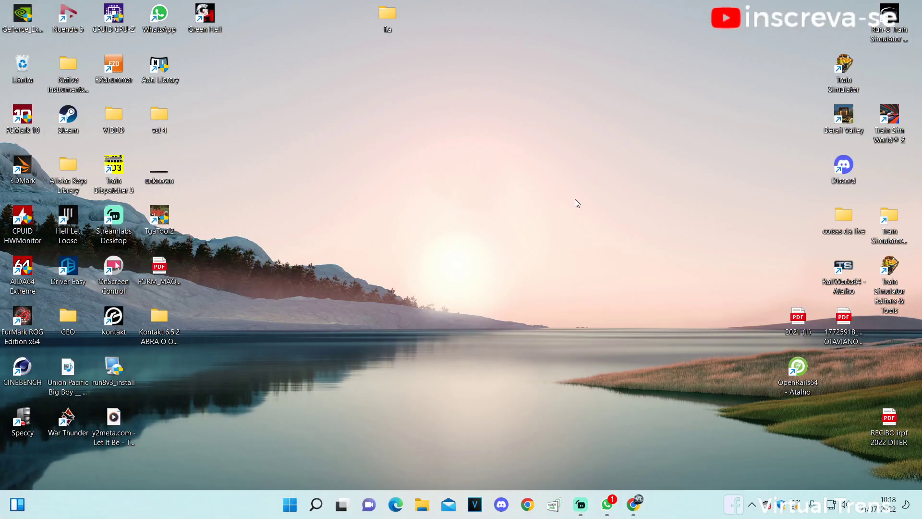
{"action": "right_click", "coordinate": [575, 199]}
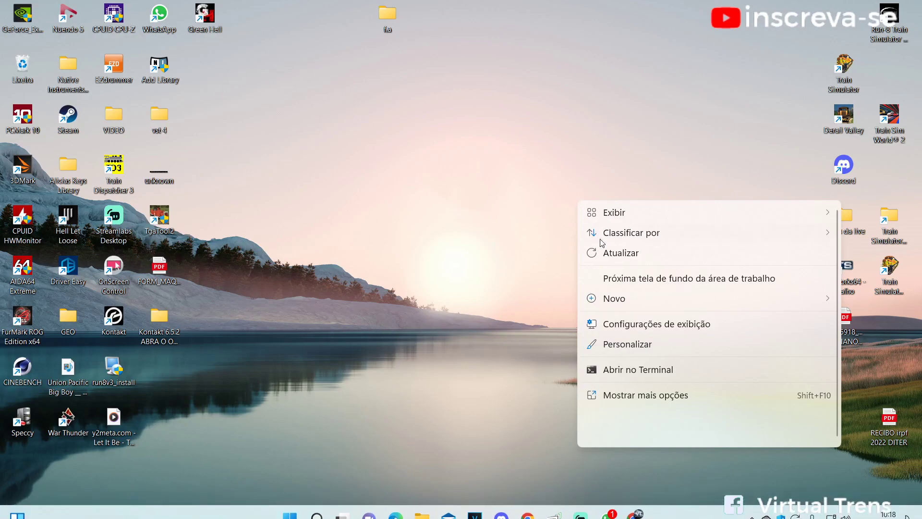
{"action": "left_click", "coordinate": [608, 254]}
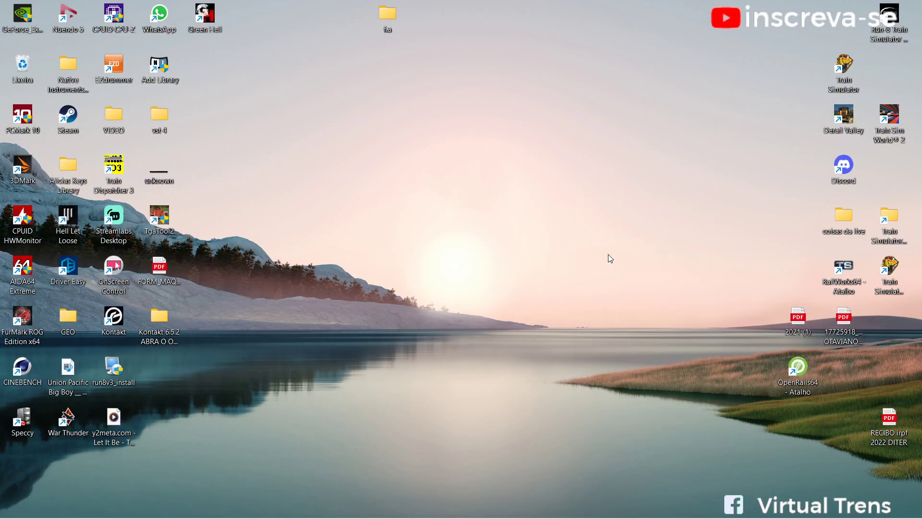
{"action": "right_click", "coordinate": [588, 199]}
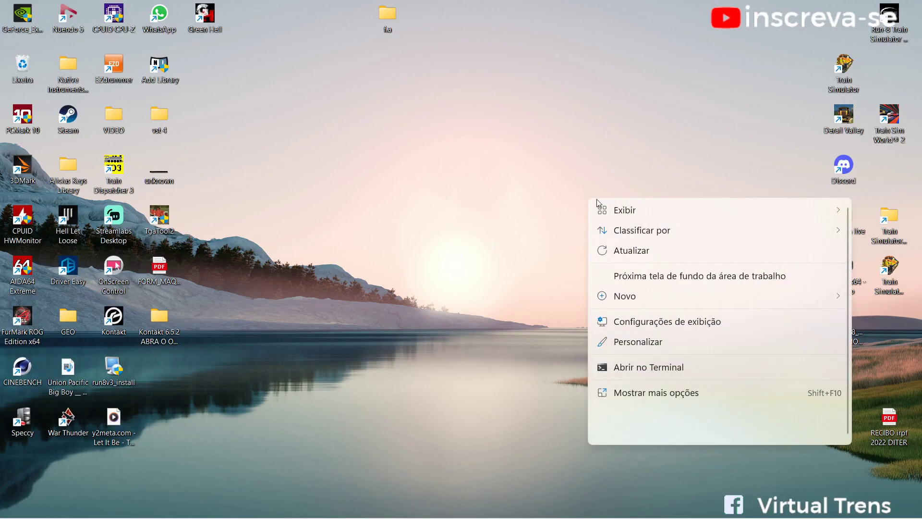
{"action": "left_click", "coordinate": [626, 252]}
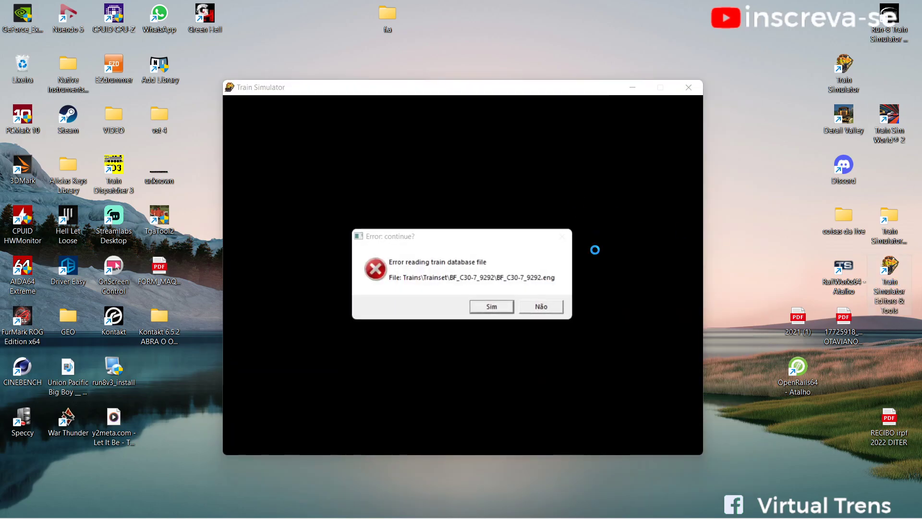
Continue past the first train database errors in Train Simulator, and decline to continue at the F-1692-FA-FCGB.wag error.
{"action": "left_click", "coordinate": [481, 308]}
{"action": "left_click", "coordinate": [499, 312]}
{"action": "left_click", "coordinate": [486, 313]}
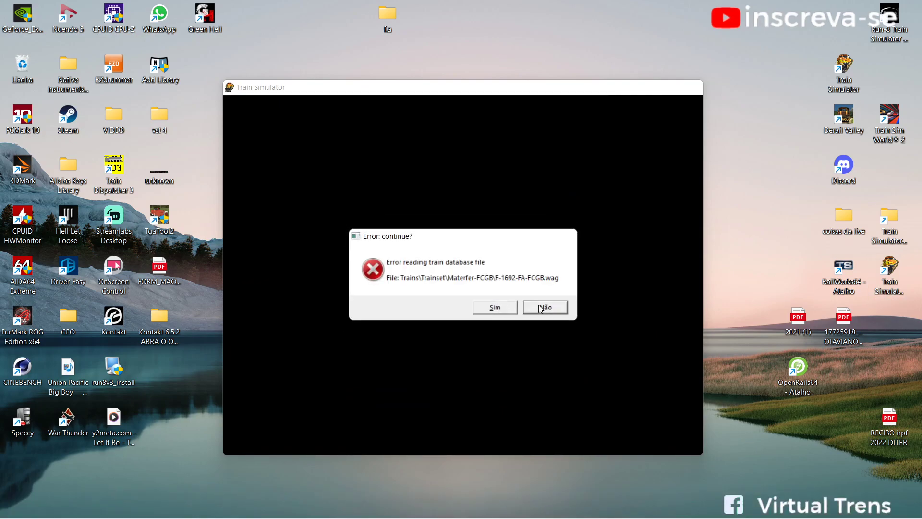
{"action": "left_click", "coordinate": [541, 309]}
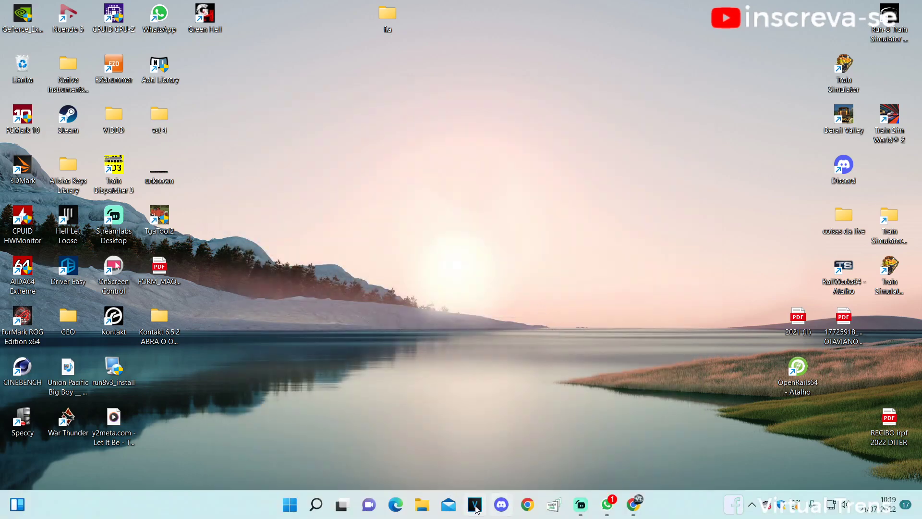
Browse in File Explorer to the TSRE5 folder inside tsre coisas on drive D: and launch ConsistEditor.
{"action": "left_click", "coordinate": [421, 506]}
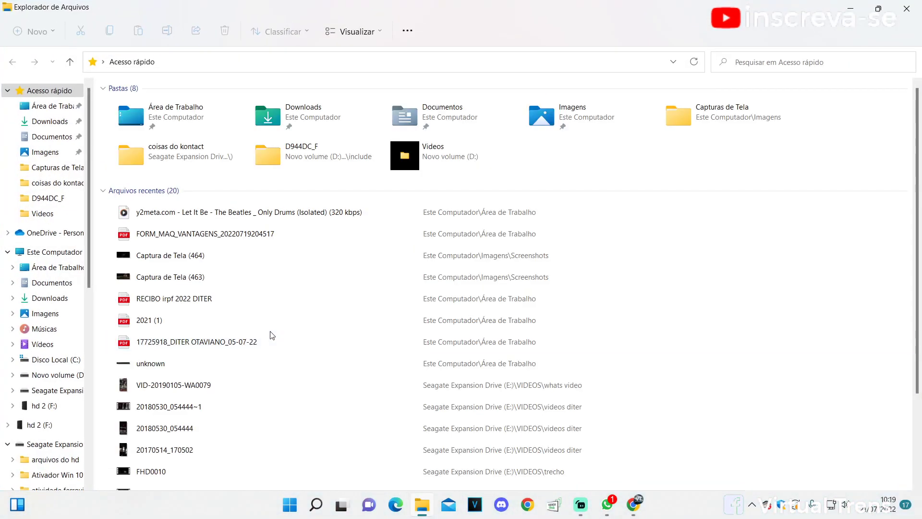
{"action": "left_click", "coordinate": [53, 376]}
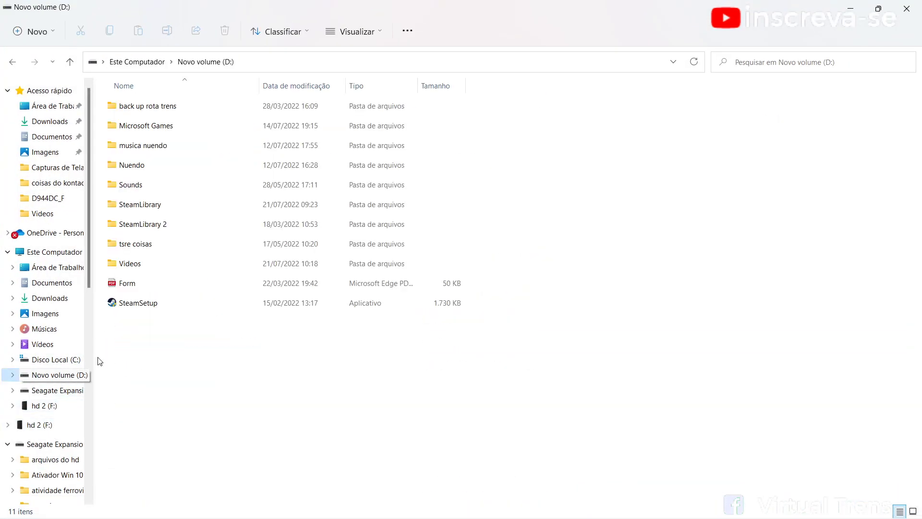
{"action": "double_click", "coordinate": [149, 243]}
{"action": "double_click", "coordinate": [143, 127]}
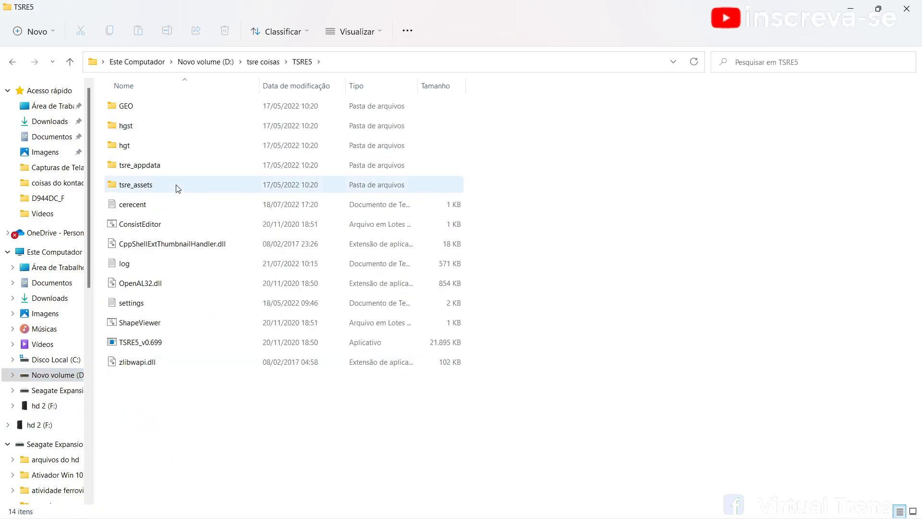
{"action": "double_click", "coordinate": [157, 226]}
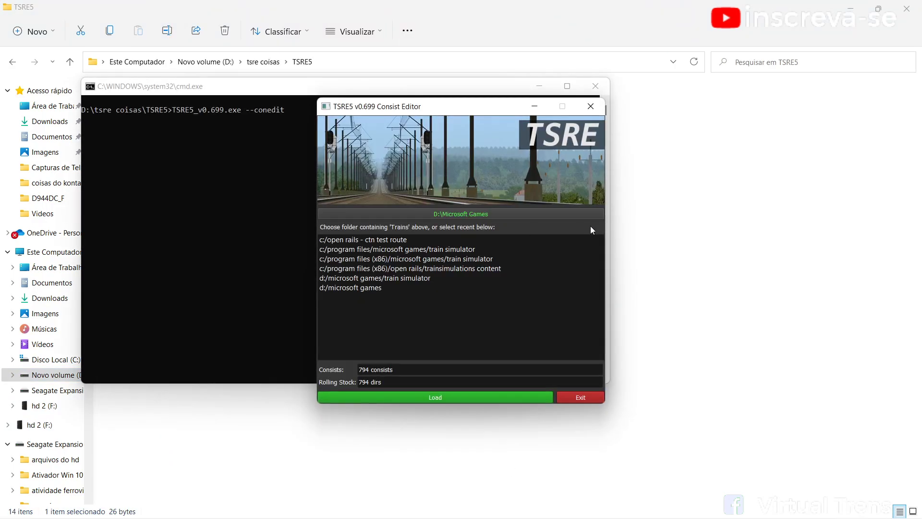
Load the d:/microsoft games content into the TSRE5 Consist Editor and maximize its window.
{"action": "left_click", "coordinate": [373, 289]}
{"action": "left_click", "coordinate": [497, 396]}
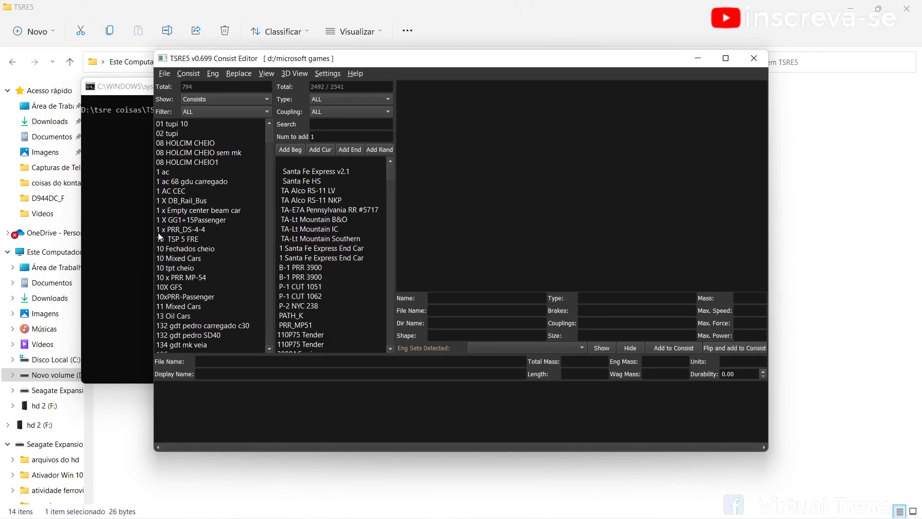
{"action": "left_click", "coordinate": [726, 58]}
Find the consists starting with "trem" and view trem ouro branco minerio and trem vazio rumo.
{"action": "left_click", "coordinate": [51, 226]}
{"action": "type", "text": "trem"}
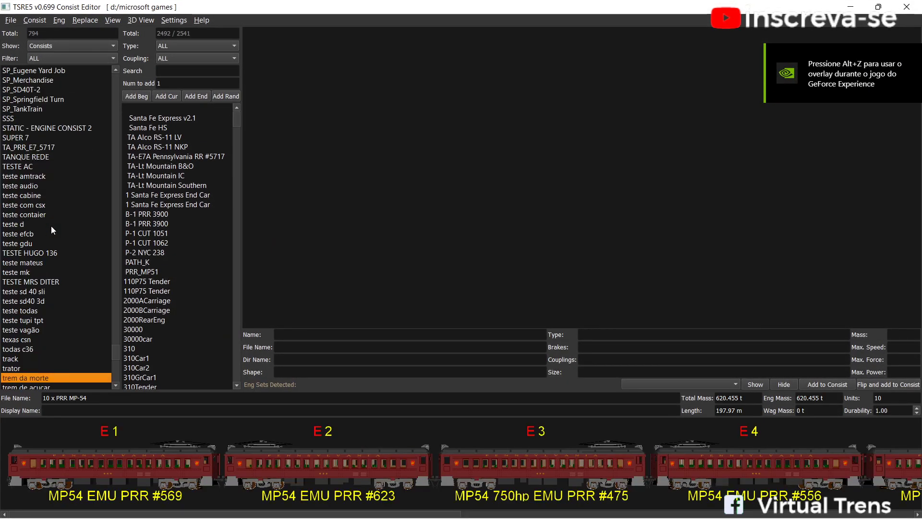
{"action": "scroll", "coordinate": [67, 250], "scroll_direction": "down", "scroll_amount": 2}
{"action": "left_click", "coordinate": [59, 253]}
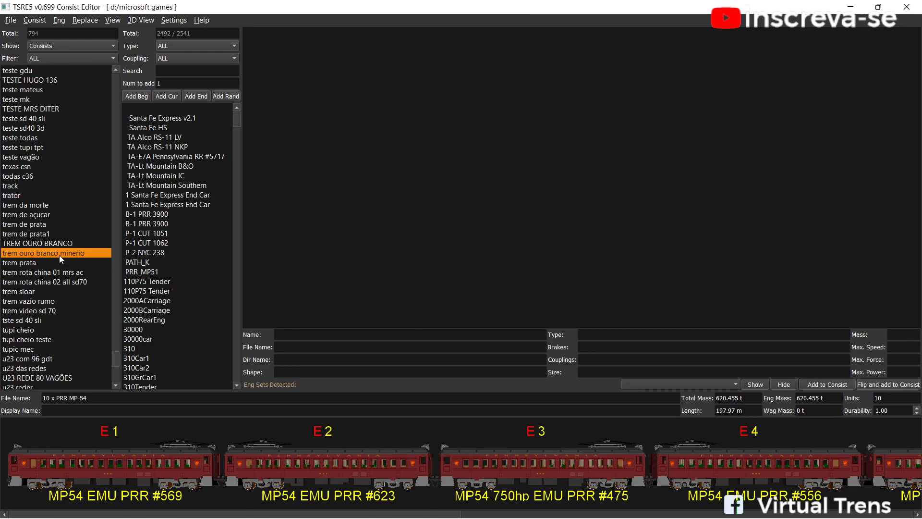
{"action": "scroll", "coordinate": [54, 287], "scroll_direction": "down", "scroll_amount": 3}
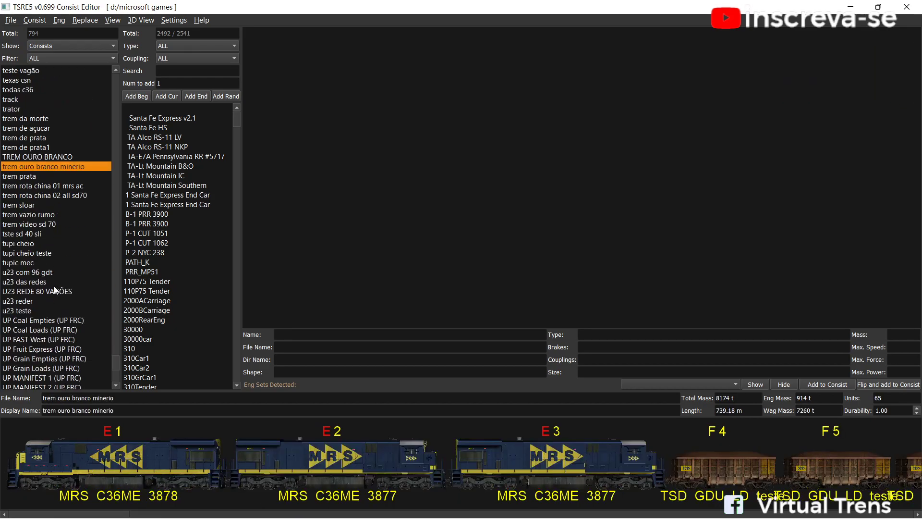
{"action": "scroll", "coordinate": [54, 281], "scroll_direction": "up", "scroll_amount": 2}
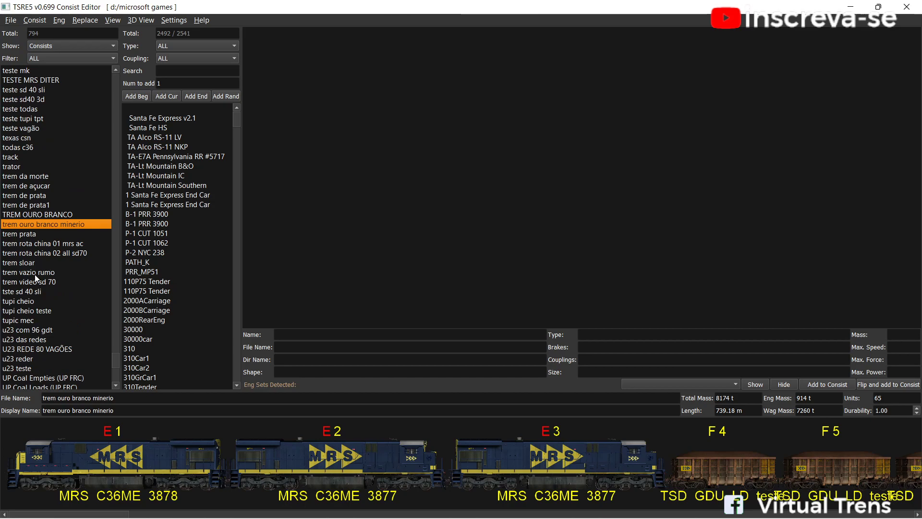
{"action": "left_click", "coordinate": [35, 275]}
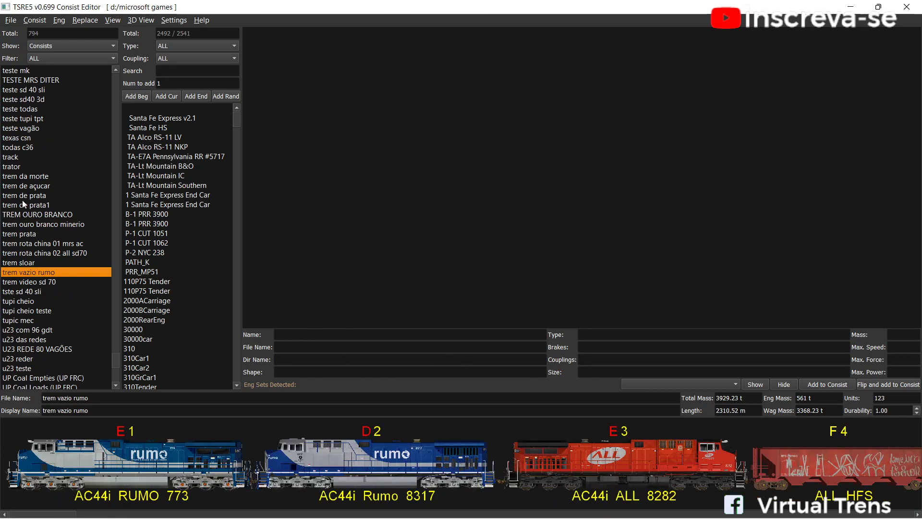
View the carreagdo rumo and carregado MRS VAGÕES VELHO consists, inspect the latter's vehicles along its length, and close the Consist Editor.
{"action": "key", "text": "c"}
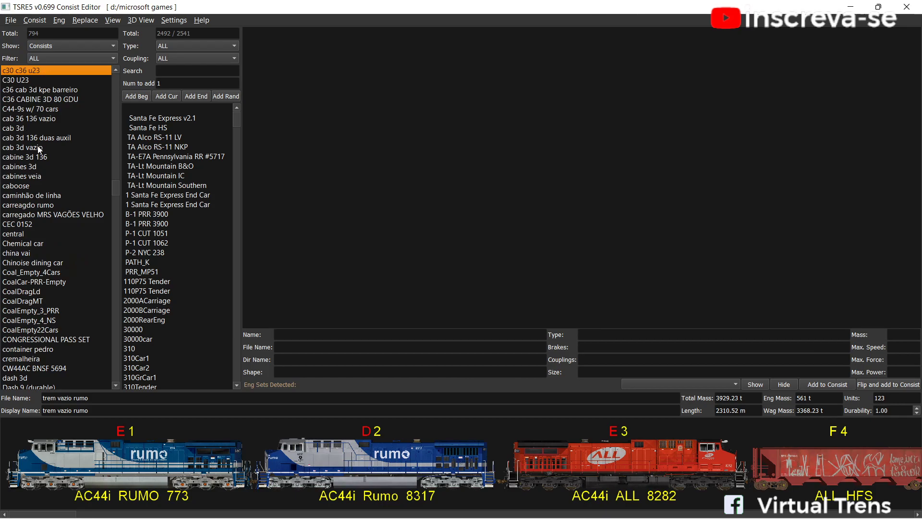
{"action": "left_click", "coordinate": [33, 203]}
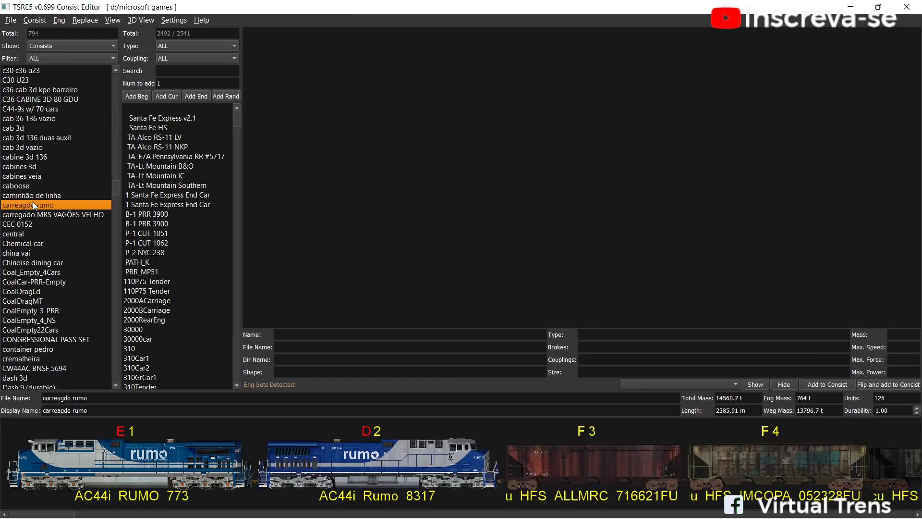
{"action": "left_click", "coordinate": [34, 214]}
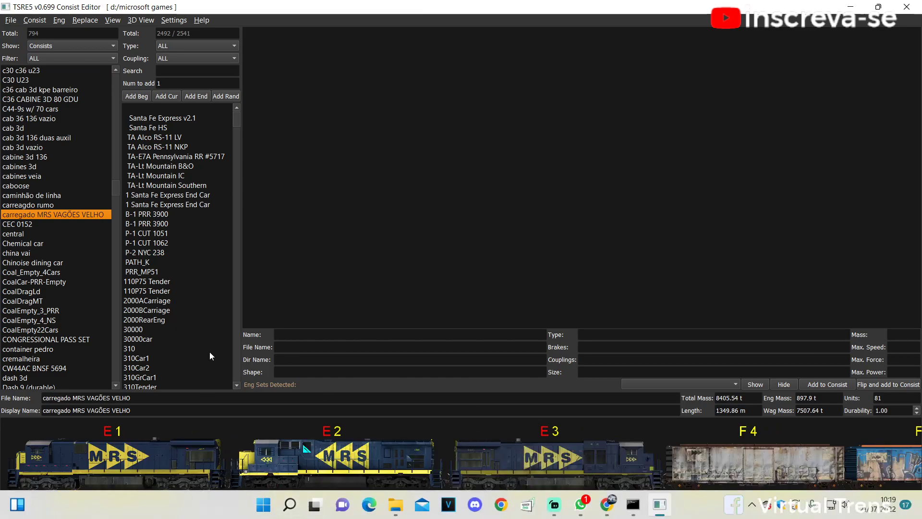
{"action": "left_click_drag", "start_coordinate": [95, 516], "coordinate": [481, 517]}
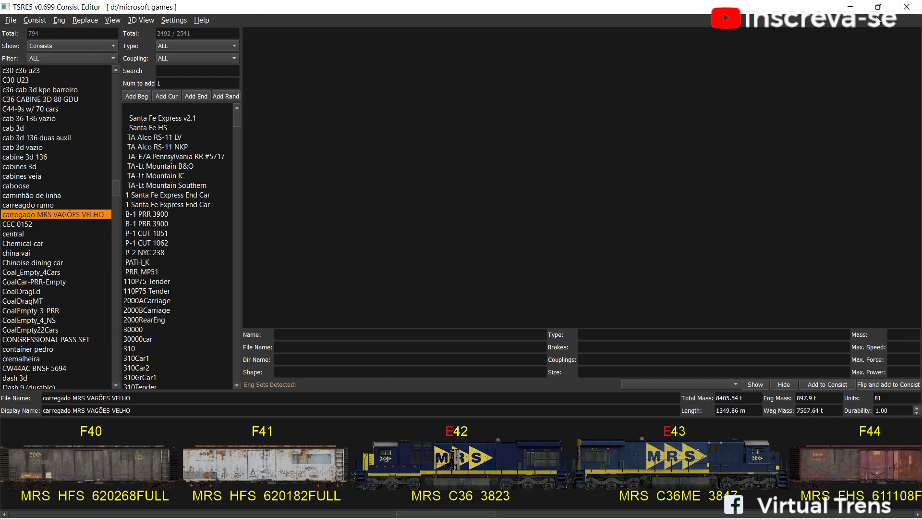
{"action": "left_click", "coordinate": [906, 7]}
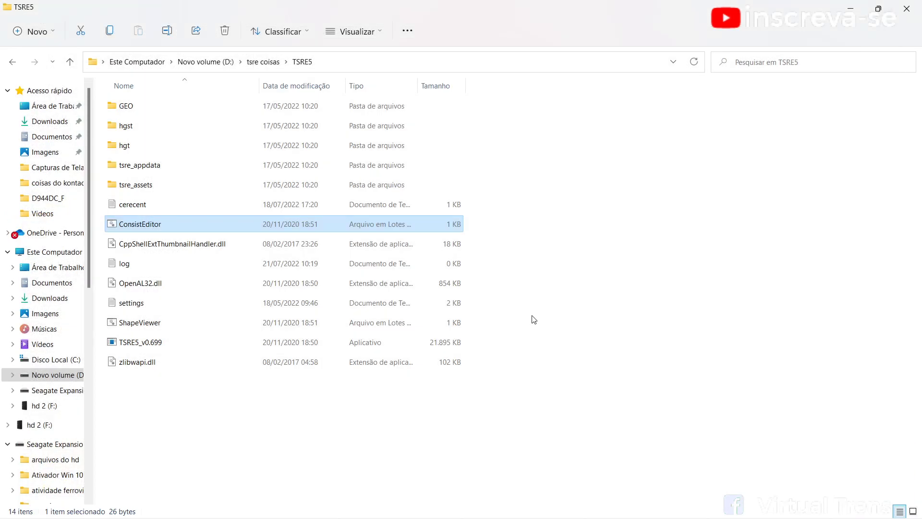
Open the Microsoft Games folder on drive D: and minimize the File Explorer window.
{"action": "left_click", "coordinate": [67, 379]}
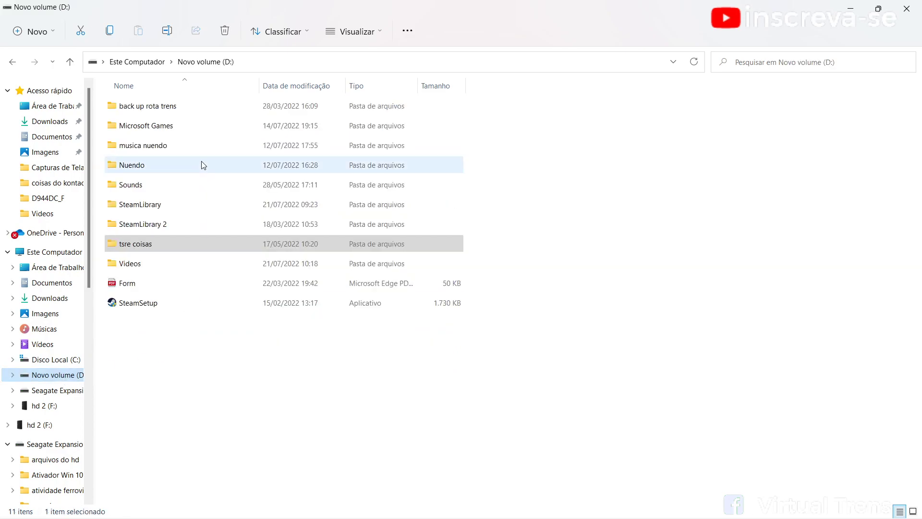
{"action": "left_click", "coordinate": [167, 126]}
{"action": "double_click", "coordinate": [168, 126]}
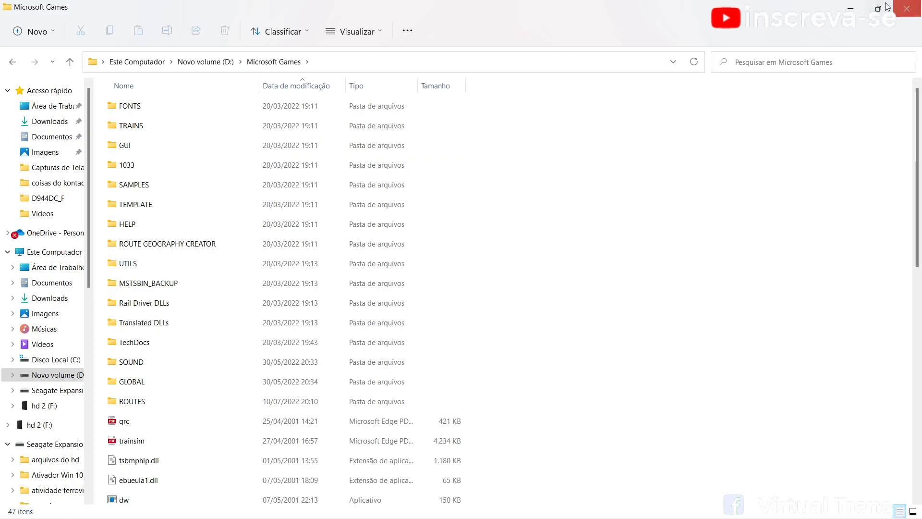
{"action": "left_click", "coordinate": [842, 15]}
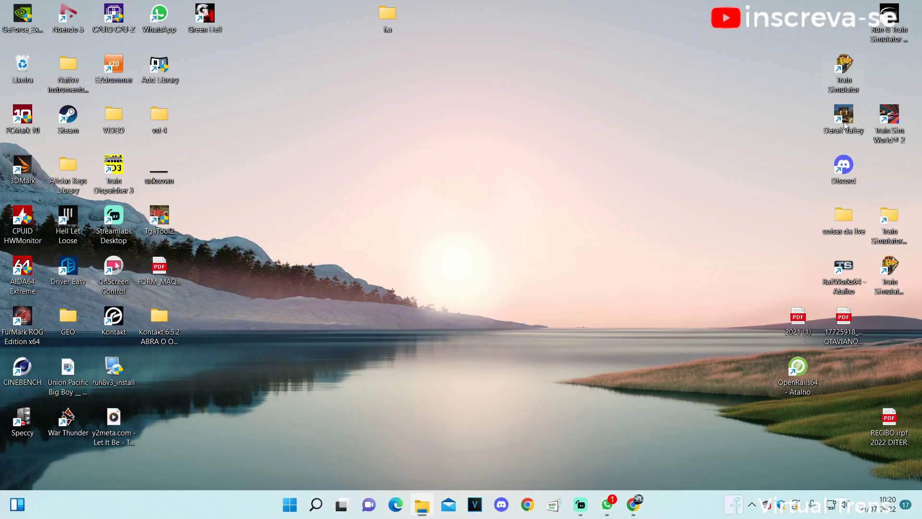
Launch Train Simulator Editors & Tools from the desktop and decline to continue at the BF_C30-7_9292.eng database error.
{"action": "double_click", "coordinate": [887, 271]}
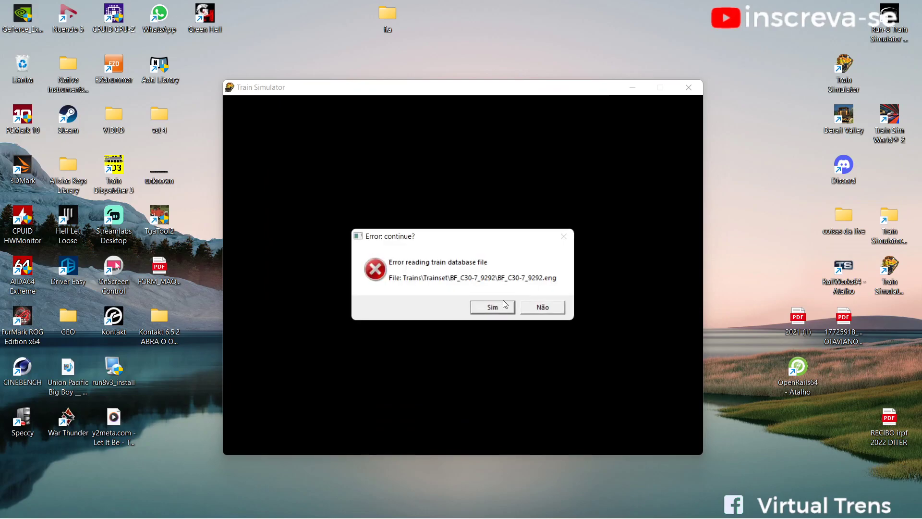
{"action": "left_click", "coordinate": [537, 307]}
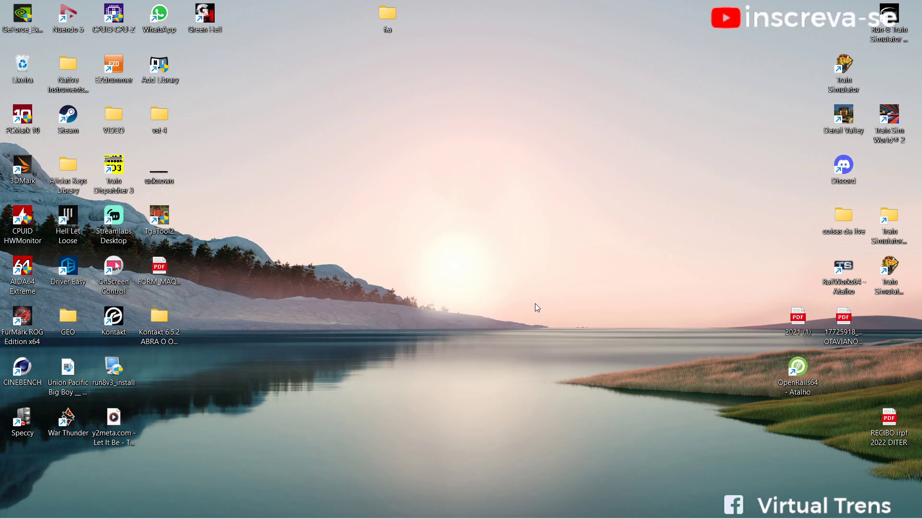
Return to File Explorer and rename the TRAINS folder inside Microsoft Games to "t".
{"action": "left_click", "coordinate": [425, 506]}
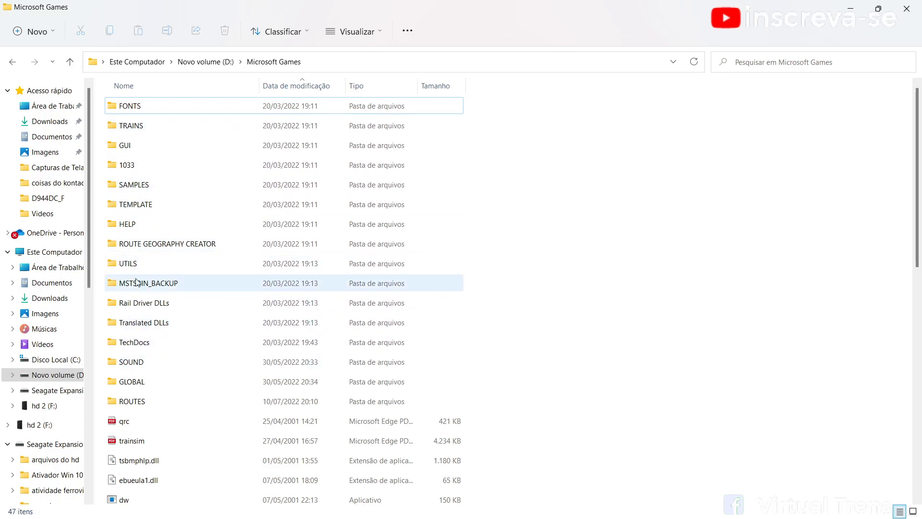
{"action": "left_click", "coordinate": [136, 210]}
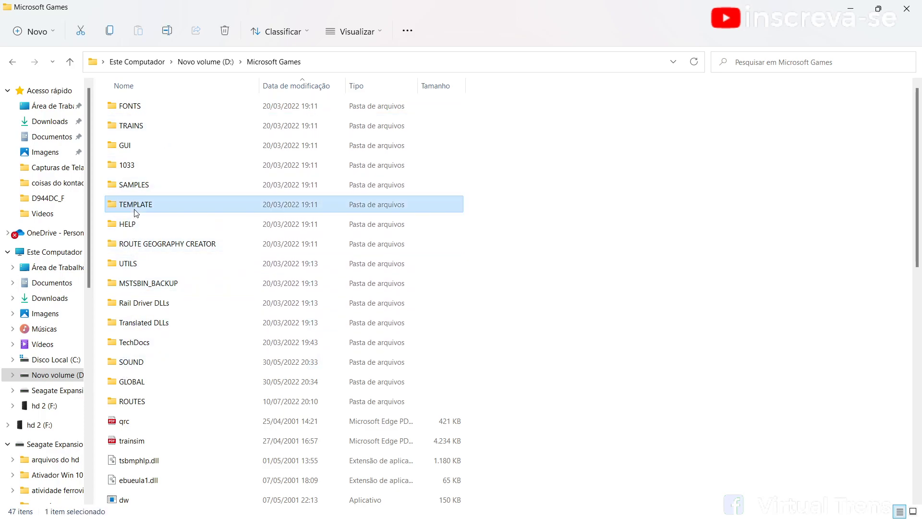
{"action": "key", "text": "t"}
{"action": "key", "text": "t"}
{"action": "key", "text": "t"}
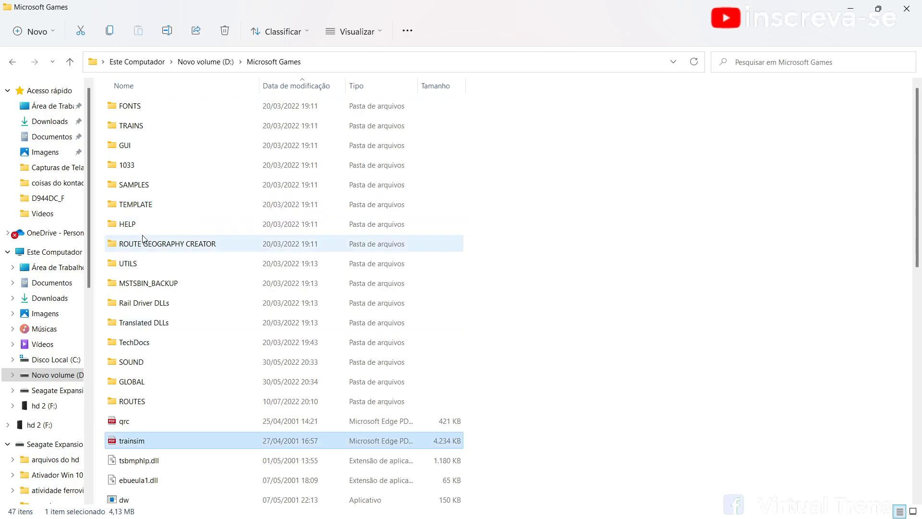
{"action": "left_click", "coordinate": [140, 128]}
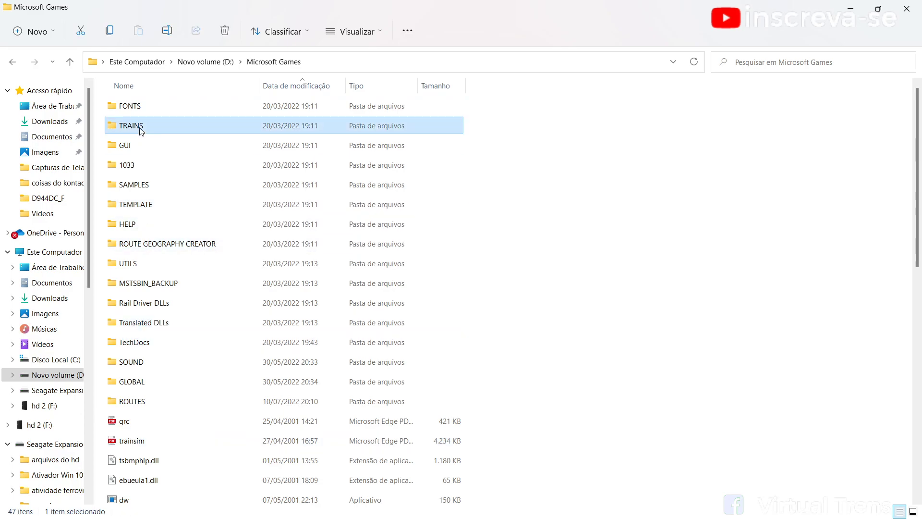
{"action": "right_click", "coordinate": [141, 131]}
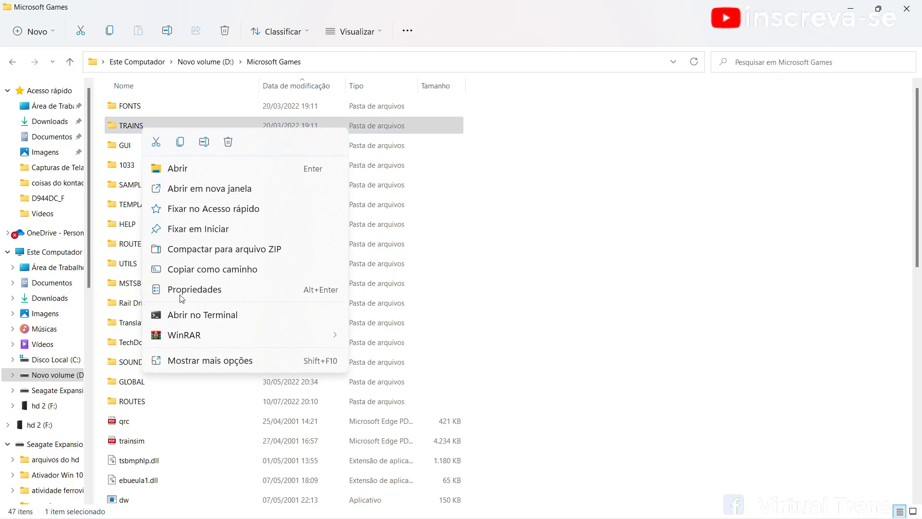
{"action": "left_click", "coordinate": [192, 361]}
{"action": "left_click", "coordinate": [233, 335]}
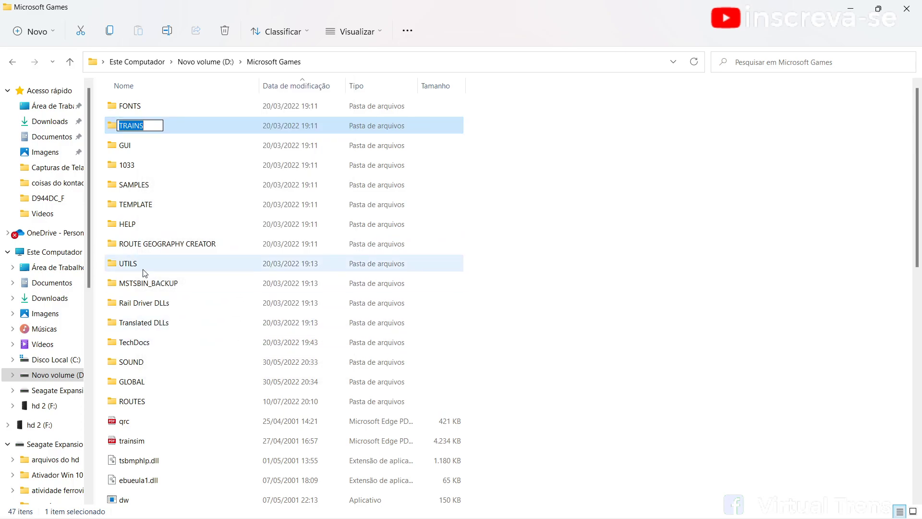
{"action": "type", "text": "t"}
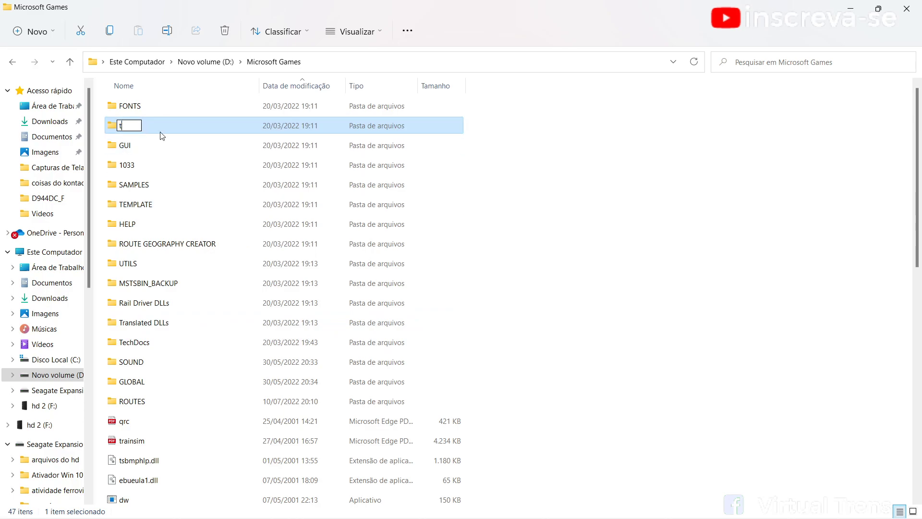
{"action": "left_click", "coordinate": [539, 70]}
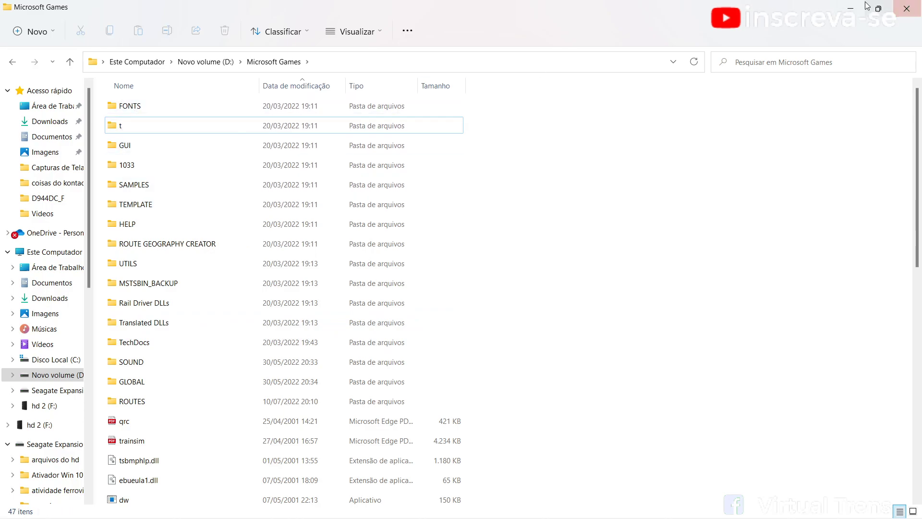
Minimize File Explorer, launch Train Simulator Editors & Tools, and open the Activity Editor, continuing past the Default.wag database errors.
{"action": "left_click", "coordinate": [850, 9]}
{"action": "double_click", "coordinate": [890, 265]}
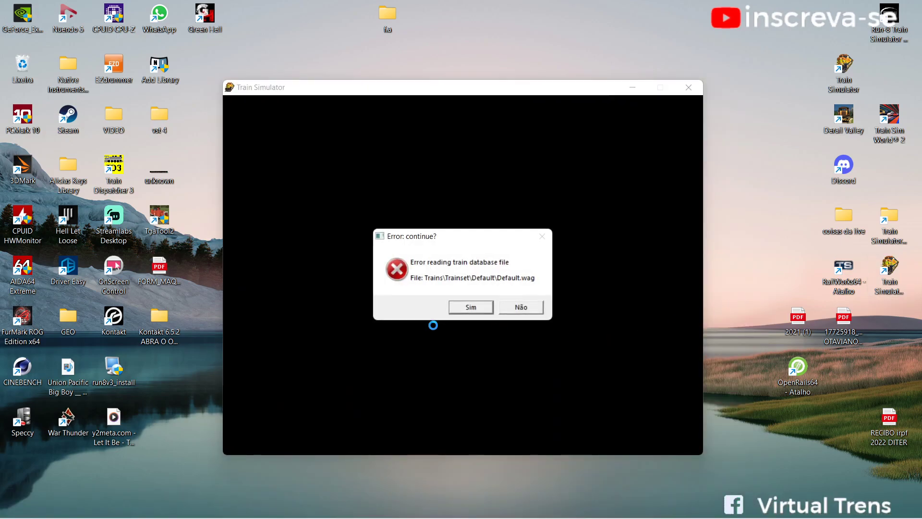
{"action": "left_click", "coordinate": [462, 307]}
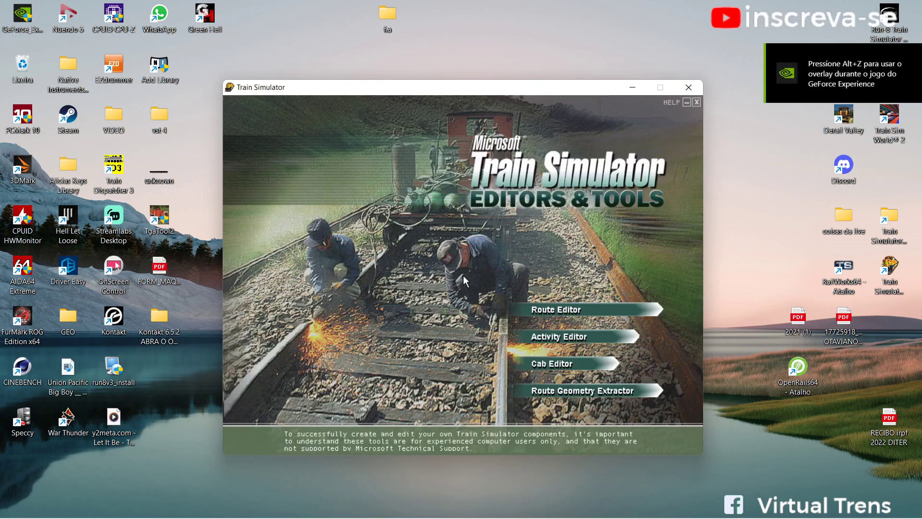
{"action": "left_click", "coordinate": [585, 339]}
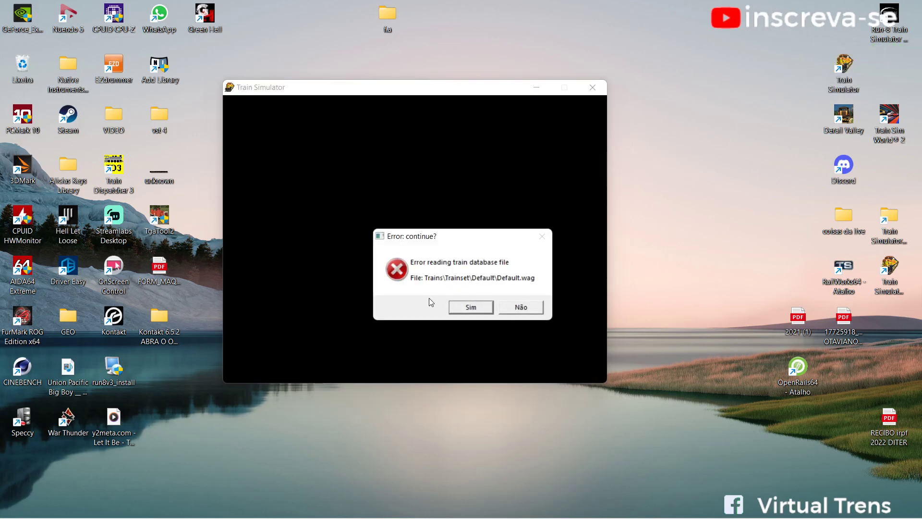
{"action": "left_click", "coordinate": [470, 307]}
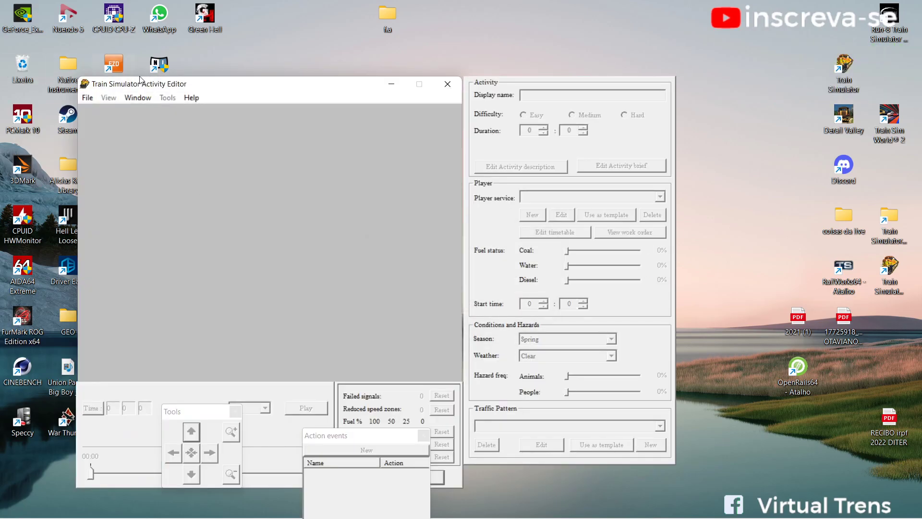
Switch from the Activity Editor back to the Microsoft Games folder in File Explorer.
{"action": "left_click", "coordinate": [84, 98]}
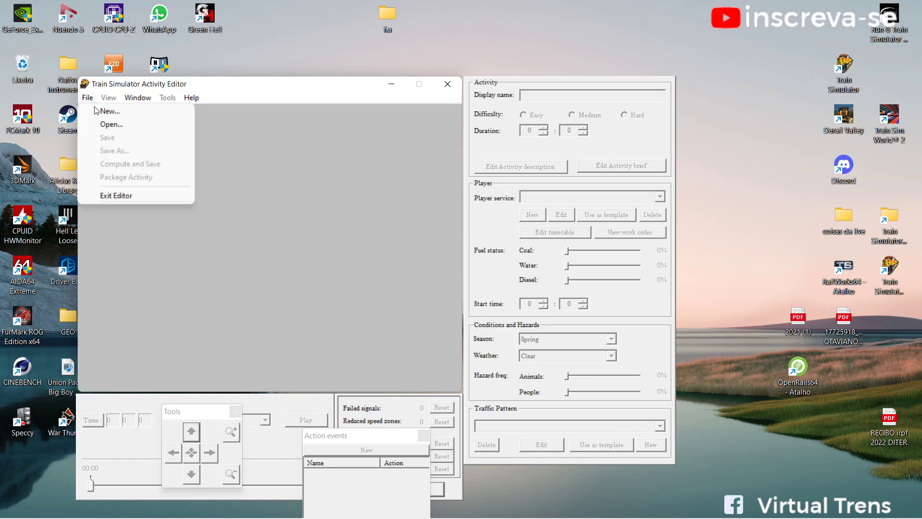
{"action": "left_click", "coordinate": [294, 219]}
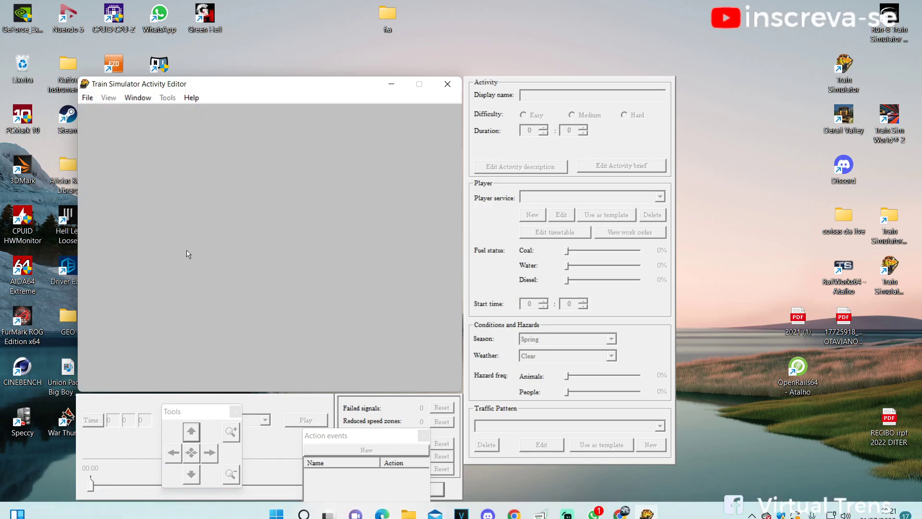
{"action": "key", "text": "alt+Tab"}
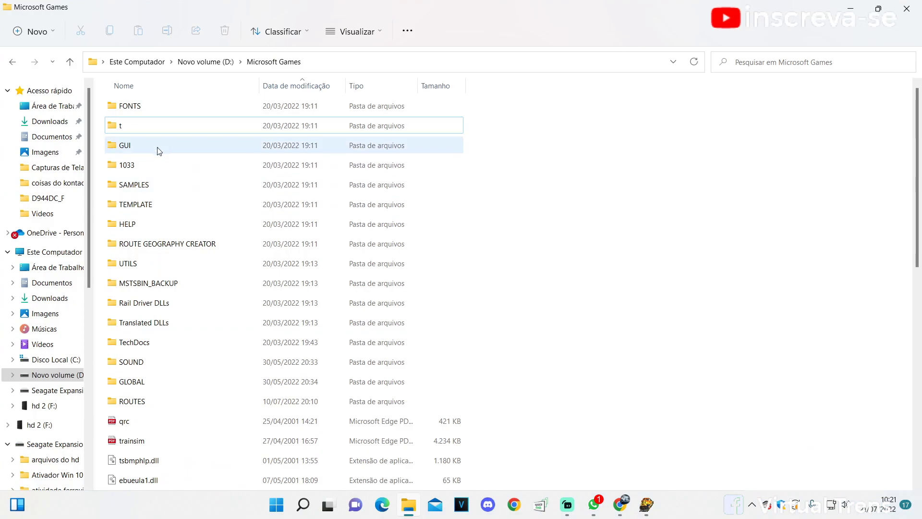
{"action": "right_click", "coordinate": [139, 122]}
{"action": "left_click", "coordinate": [182, 293]}
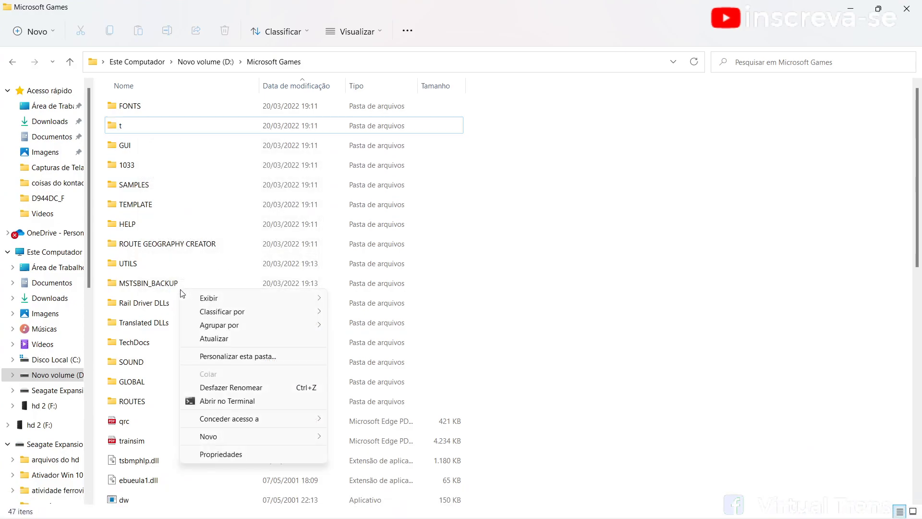
{"action": "left_click", "coordinate": [210, 454]}
{"action": "key", "text": "Escape"}
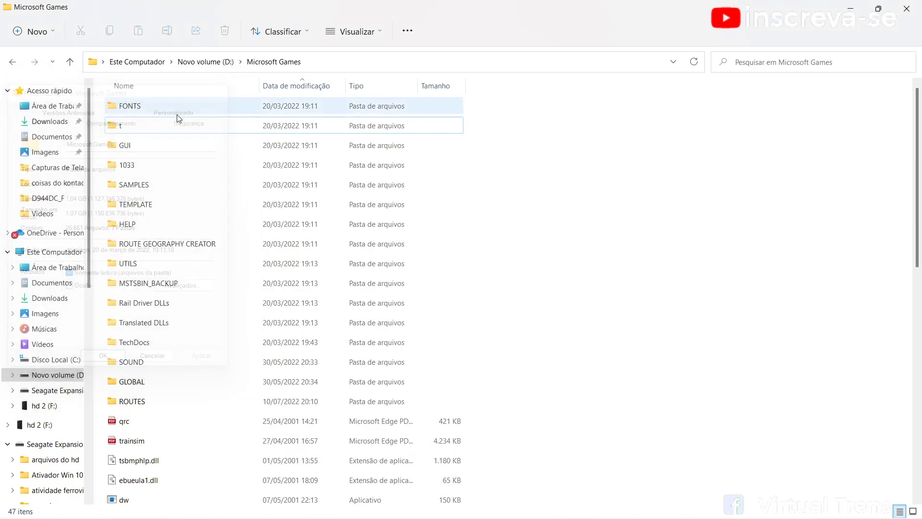
{"action": "right_click", "coordinate": [130, 126]}
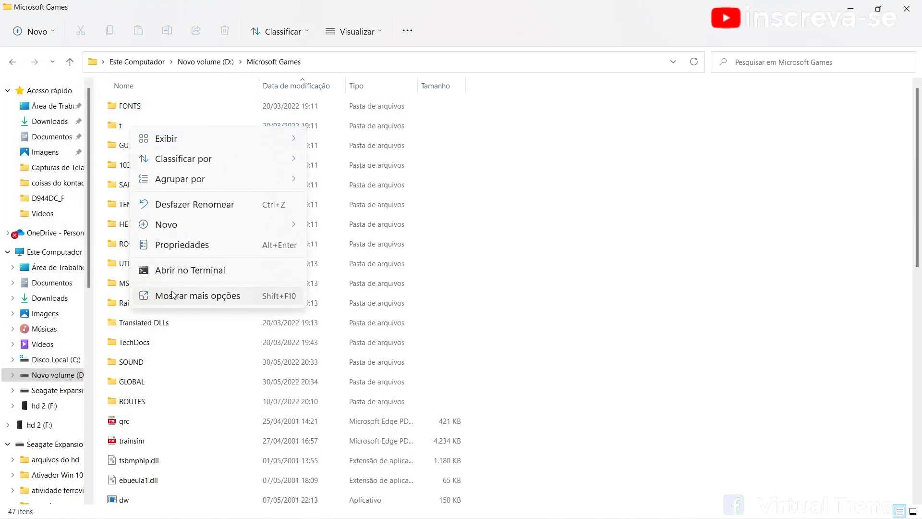
{"action": "left_click", "coordinate": [172, 294]}
Rename the "t" folder inside Microsoft Games back to "TRAINS".
{"action": "left_click", "coordinate": [123, 126]}
{"action": "right_click", "coordinate": [123, 126]}
{"action": "left_click", "coordinate": [184, 356]}
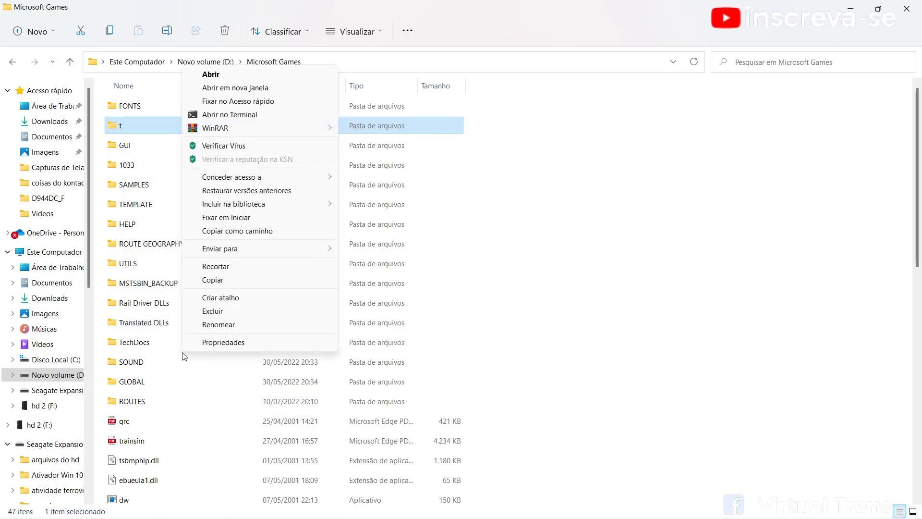
{"action": "left_click", "coordinate": [218, 325]}
{"action": "type", "text": "TRAINS"}
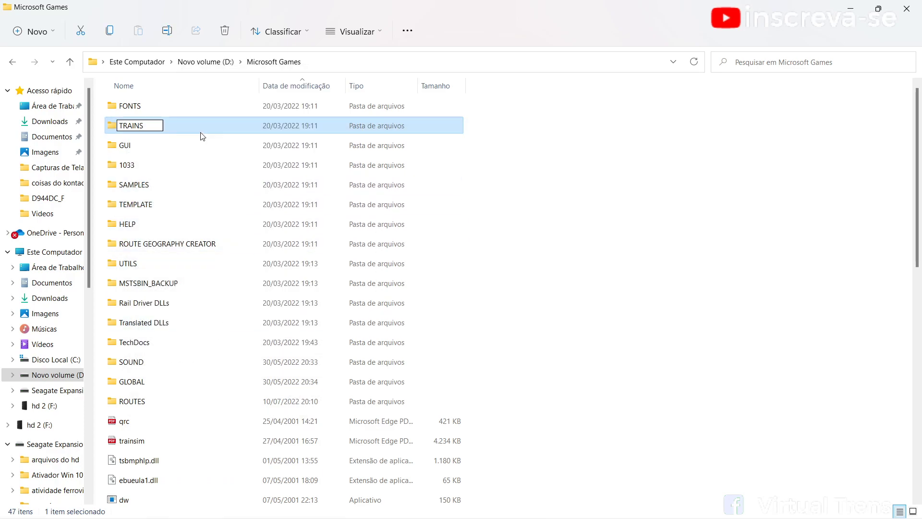
{"action": "left_click", "coordinate": [529, 158]}
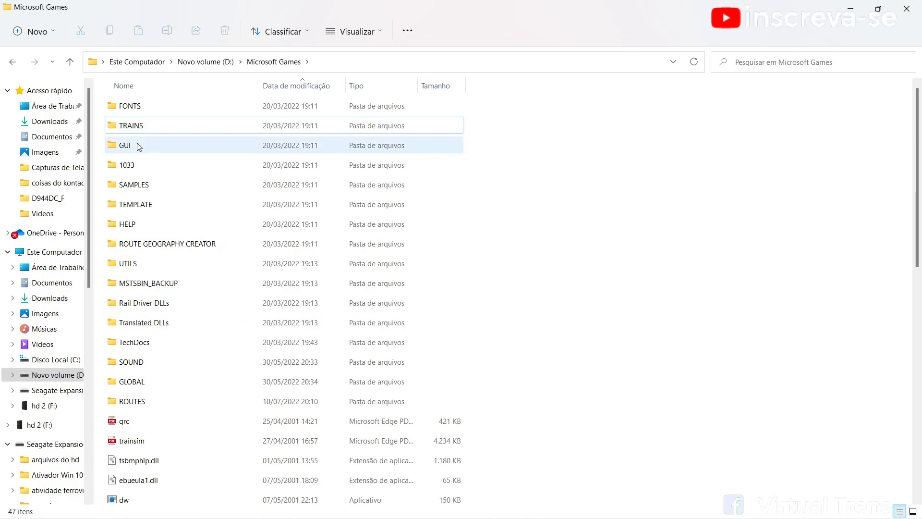
Open the TRAINS folder and look through the contents of its CONSISTS and TRAINSET subfolders.
{"action": "double_click", "coordinate": [139, 128]}
{"action": "double_click", "coordinate": [155, 110]}
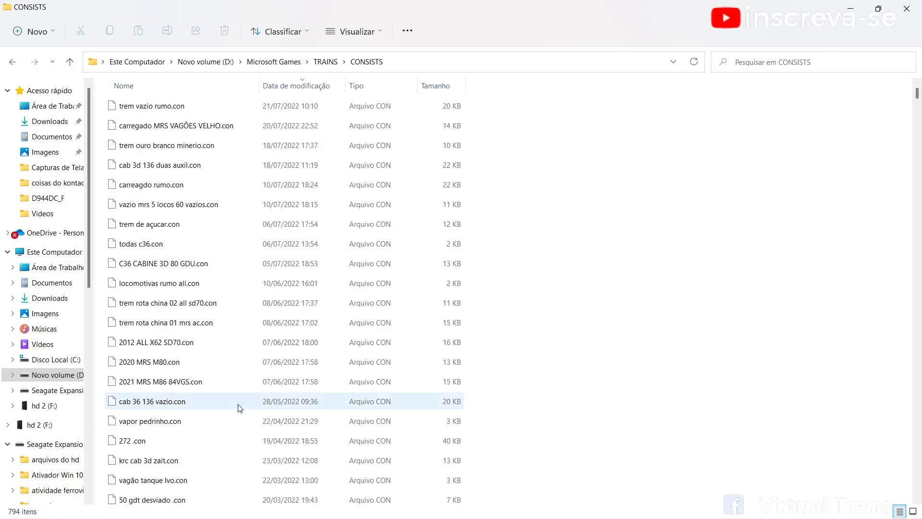
{"action": "left_click", "coordinate": [21, 63]}
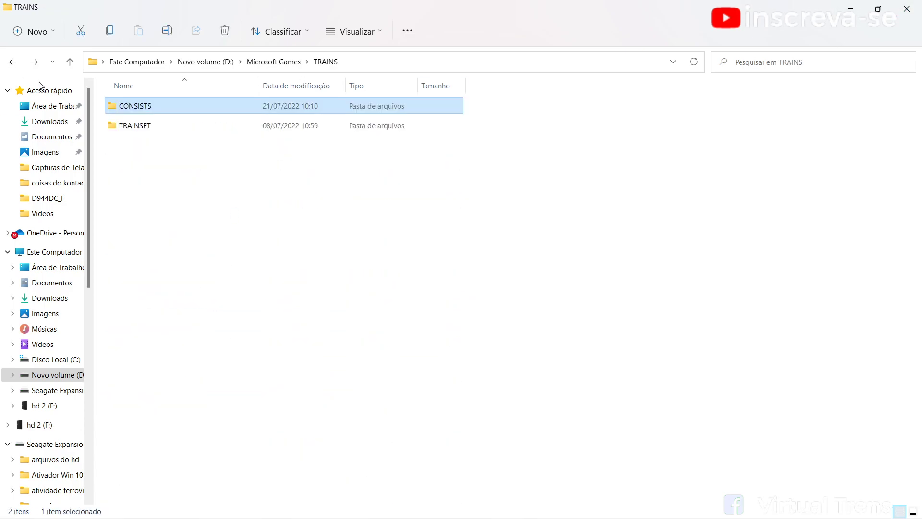
{"action": "double_click", "coordinate": [111, 126]}
{"action": "scroll", "coordinate": [257, 294], "scroll_direction": "down", "scroll_amount": 10}
{"action": "scroll", "coordinate": [258, 298], "scroll_direction": "up", "scroll_amount": 10}
{"action": "left_click", "coordinate": [13, 62]}
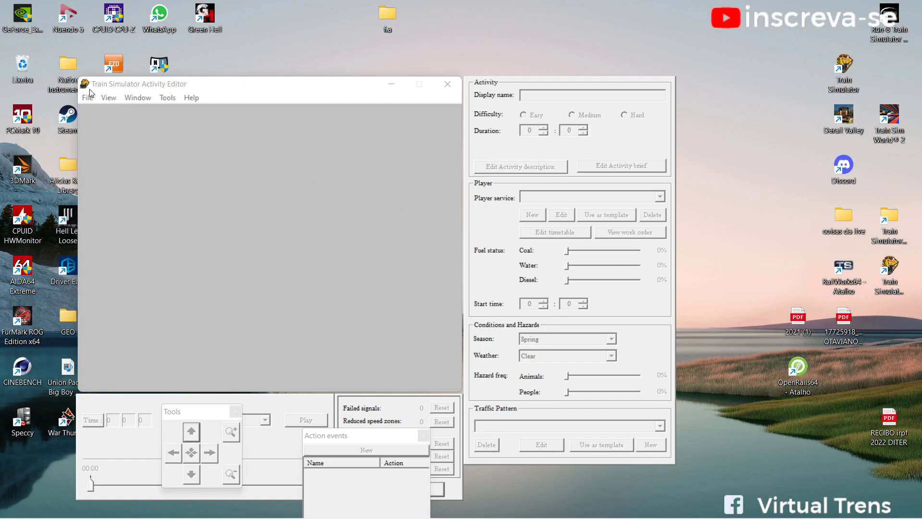
Return to the Activity Editor and start a new activity on the Rumo Logistica ZRX-ZAR route.
{"action": "left_click", "coordinate": [87, 97]}
{"action": "left_click", "coordinate": [111, 108]}
{"action": "left_click", "coordinate": [88, 98]}
{"action": "left_click", "coordinate": [96, 107]}
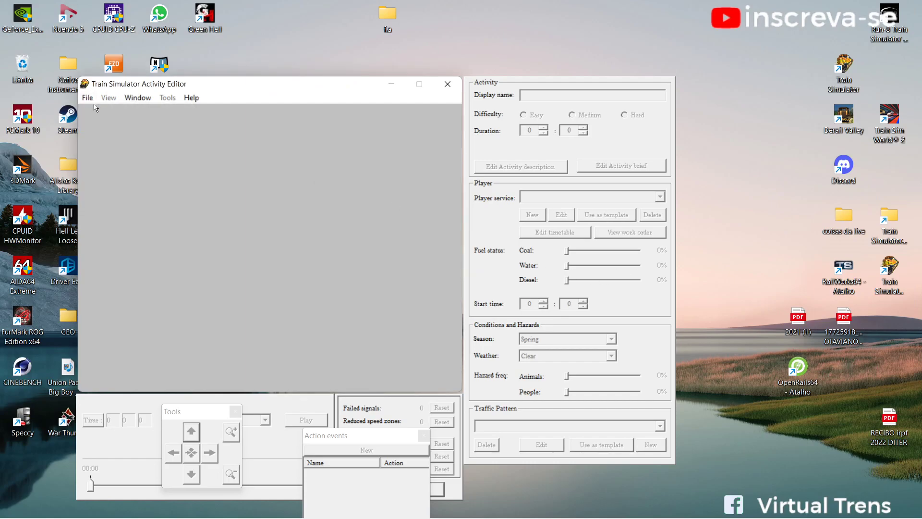
{"action": "left_click", "coordinate": [88, 97]}
{"action": "left_click", "coordinate": [105, 113]}
{"action": "left_click", "coordinate": [494, 255]}
{"action": "scroll", "coordinate": [447, 298], "scroll_direction": "down", "scroll_amount": 2}
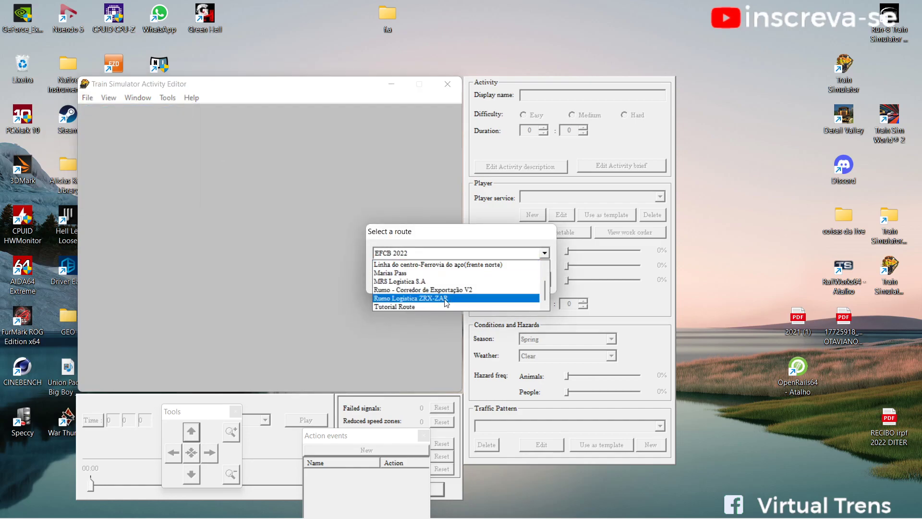
{"action": "left_click", "coordinate": [446, 299]}
{"action": "left_click", "coordinate": [466, 282]}
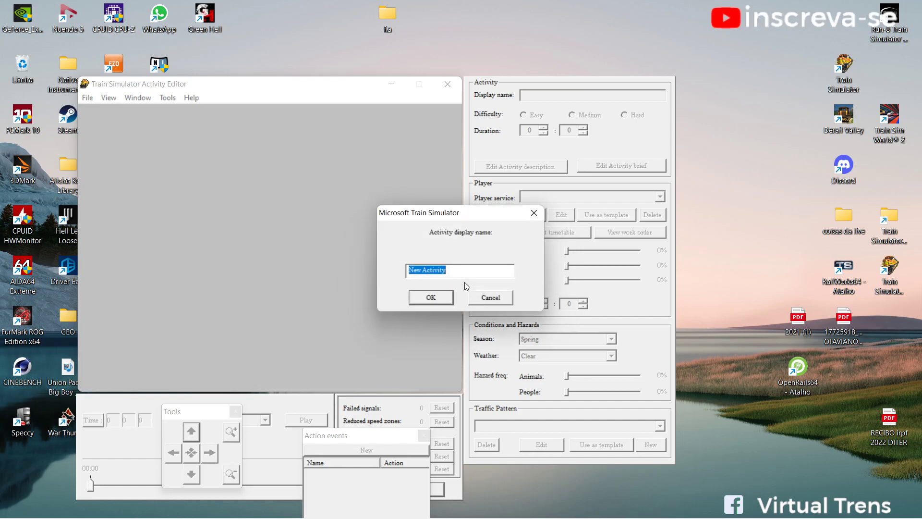
Name the activity "Carregado MRS VAGOES VELHOS", copy that name for reuse, and create the activity, dismissing the invalid-platform warnings.
{"action": "type", "text": "Carregado MRS VAGO"}
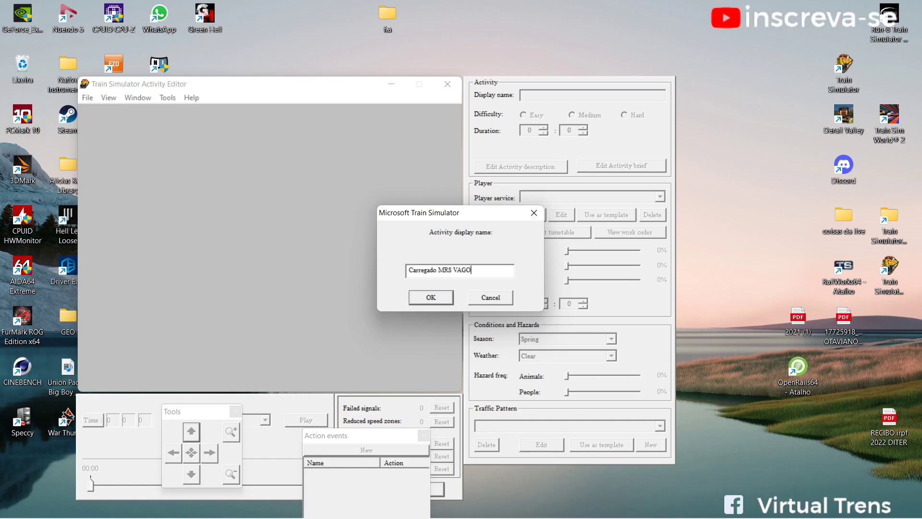
{"action": "key", "text": "BackSpace"}
{"action": "key", "text": "BackSpace"}
{"action": "key", "text": "BackSpace"}
{"action": "key", "text": "BackSpace"}
{"action": "key", "text": "BackSpace"}
{"action": "key", "text": "BackSpace"}
{"action": "key", "text": "BackSpace"}
{"action": "left_click_drag", "start_coordinate": [509, 276], "coordinate": [397, 272]}
{"action": "key", "text": "ctrl+c"}
{"action": "left_click", "coordinate": [428, 298]}
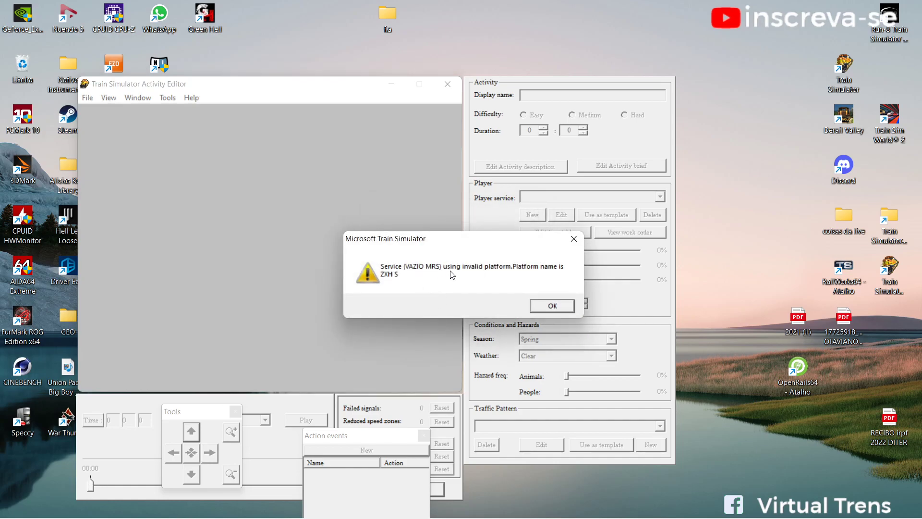
{"action": "left_click", "coordinate": [542, 306]}
{"action": "left_click", "coordinate": [540, 305]}
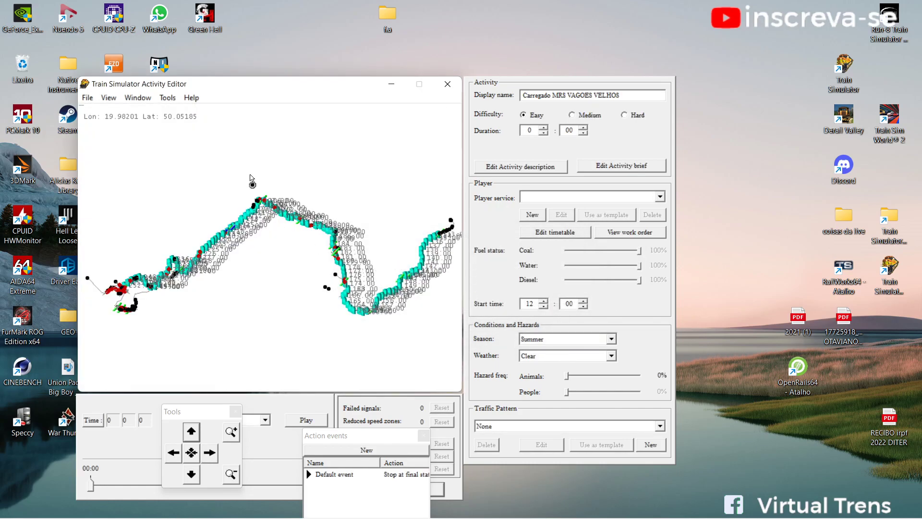
Set the activity's difficulty to Medium and duration to 2:00, and enter "Carregado MRS VAGOES VELHOS" as its description and brief.
{"action": "left_click", "coordinate": [571, 115]}
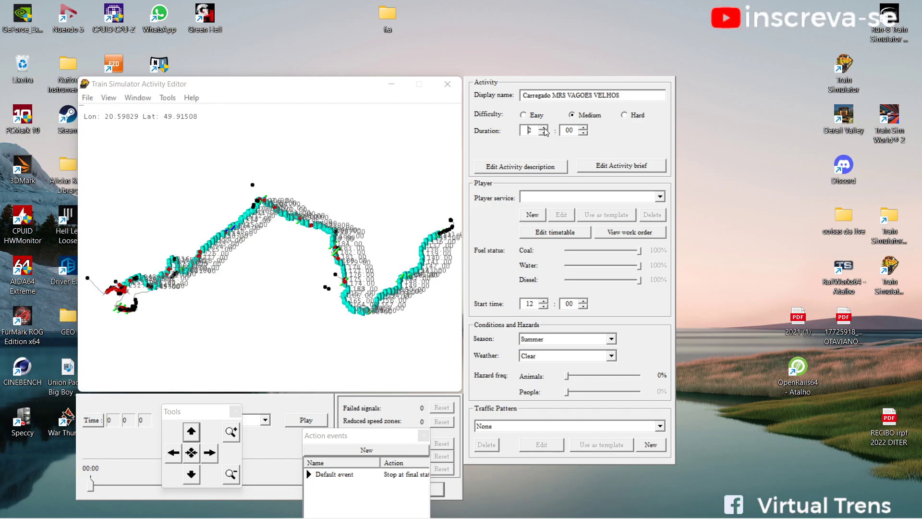
{"action": "left_click", "coordinate": [519, 170]}
{"action": "key", "text": "ctrl+v"}
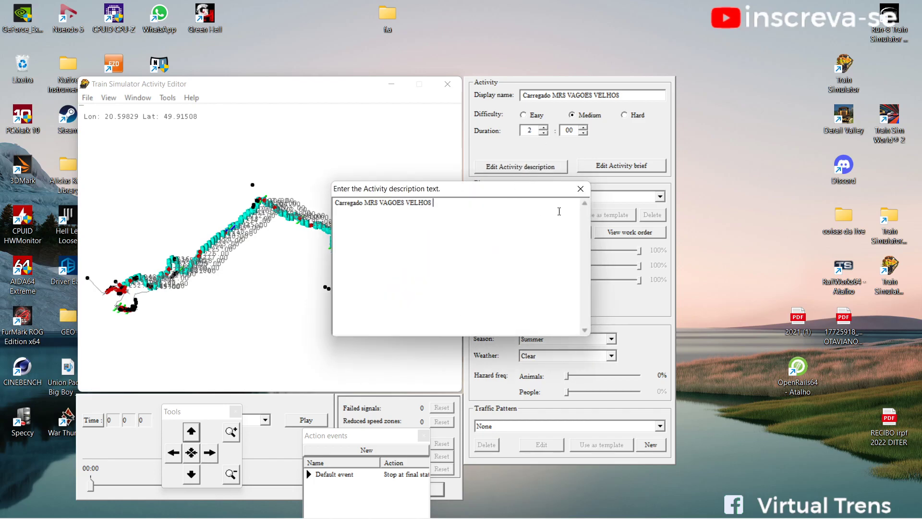
{"action": "left_click", "coordinate": [580, 189]}
{"action": "left_click", "coordinate": [598, 165]}
{"action": "key", "text": "ctrl+v"}
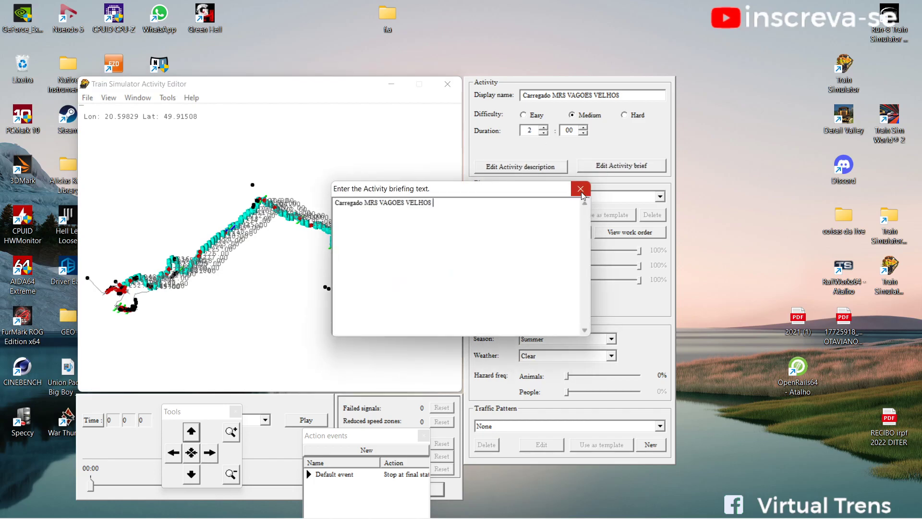
{"action": "left_click", "coordinate": [579, 189]}
Hide the signals and mileposts on the route map, keeping the sidings shown together with their names.
{"action": "left_click", "coordinate": [118, 98]}
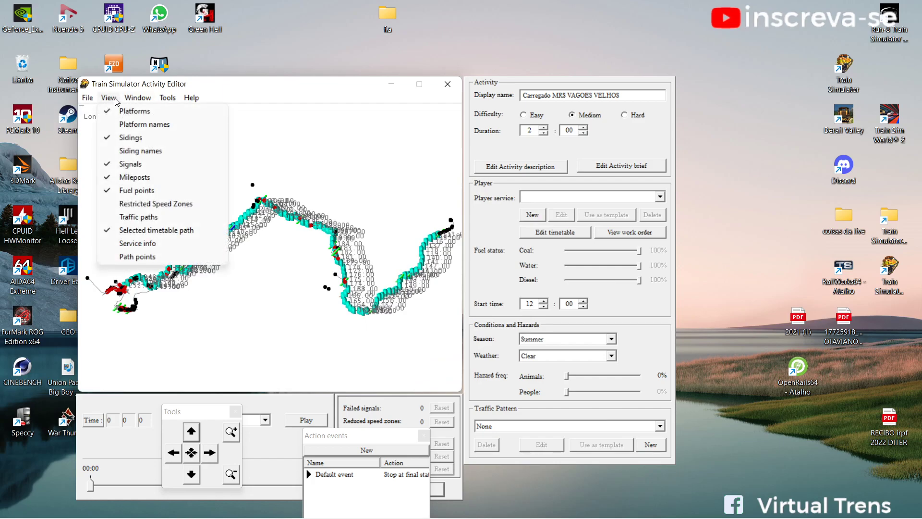
{"action": "left_click", "coordinate": [139, 138]}
{"action": "left_click", "coordinate": [108, 97]}
{"action": "left_click", "coordinate": [130, 164]}
{"action": "left_click", "coordinate": [109, 98]}
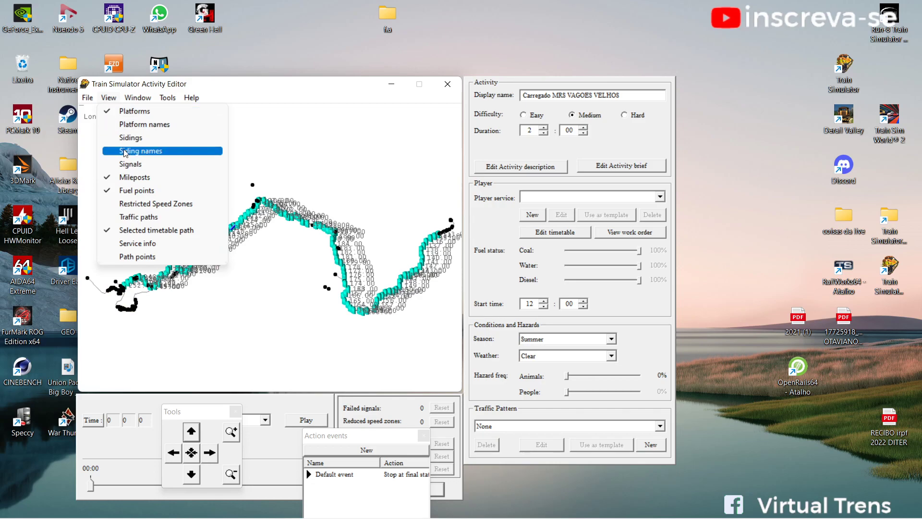
{"action": "left_click", "coordinate": [133, 180]}
{"action": "left_click", "coordinate": [108, 98]}
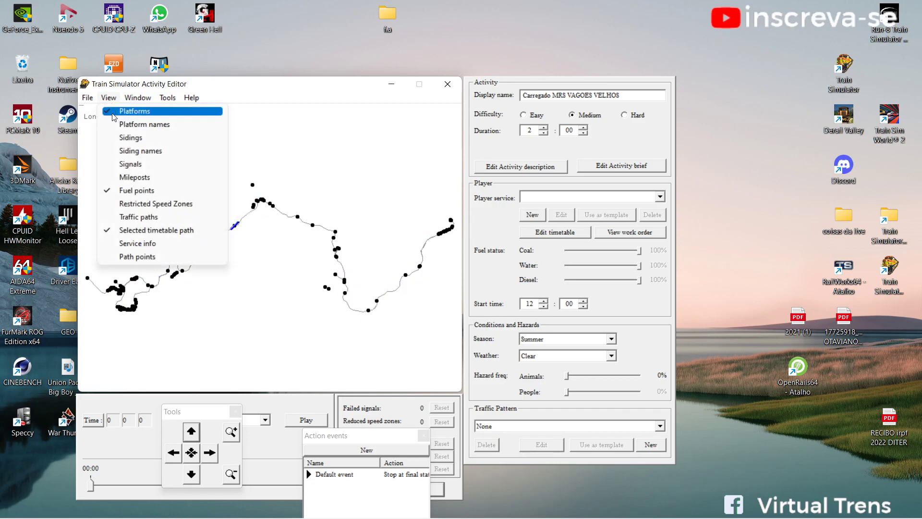
{"action": "left_click", "coordinate": [133, 138]}
{"action": "left_click", "coordinate": [109, 98]}
{"action": "left_click", "coordinate": [129, 151]}
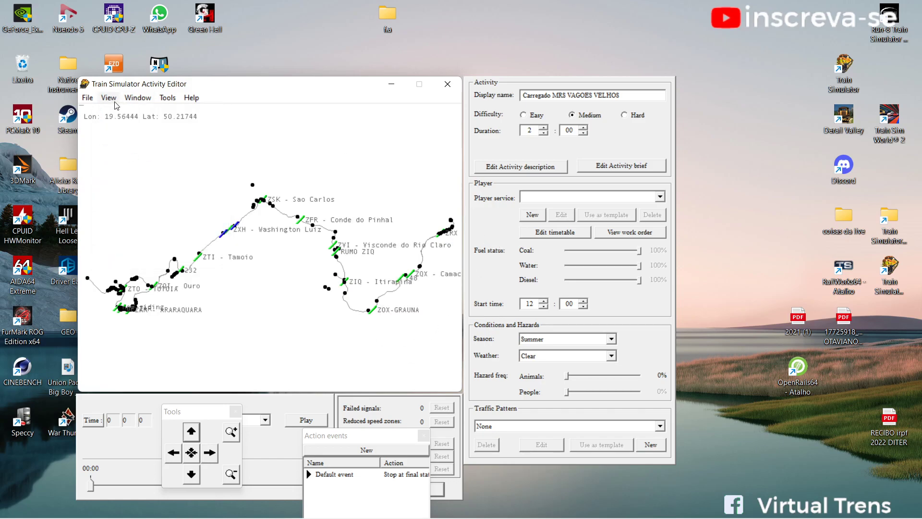
Save the activity as "Carregado MRS VAGOES VELHOS".
{"action": "left_click", "coordinate": [88, 97]}
{"action": "left_click", "coordinate": [110, 150]}
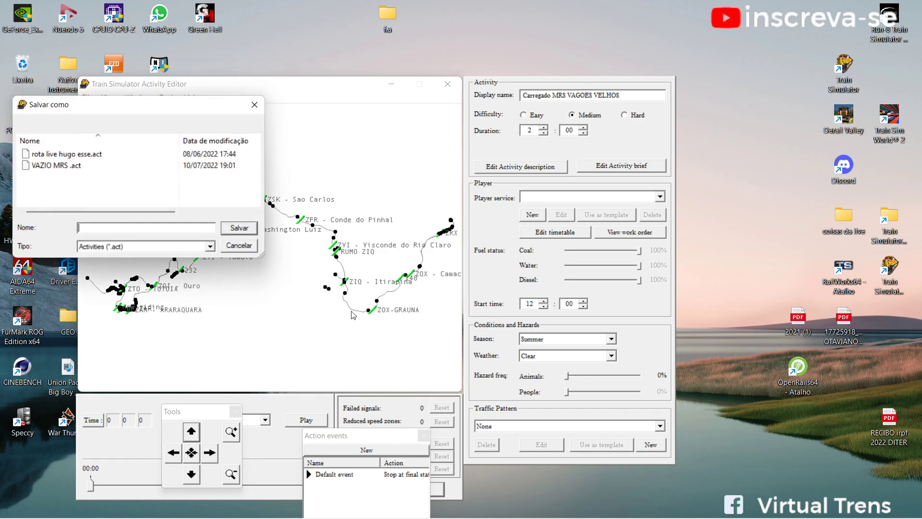
{"action": "key", "text": "ctrl+v"}
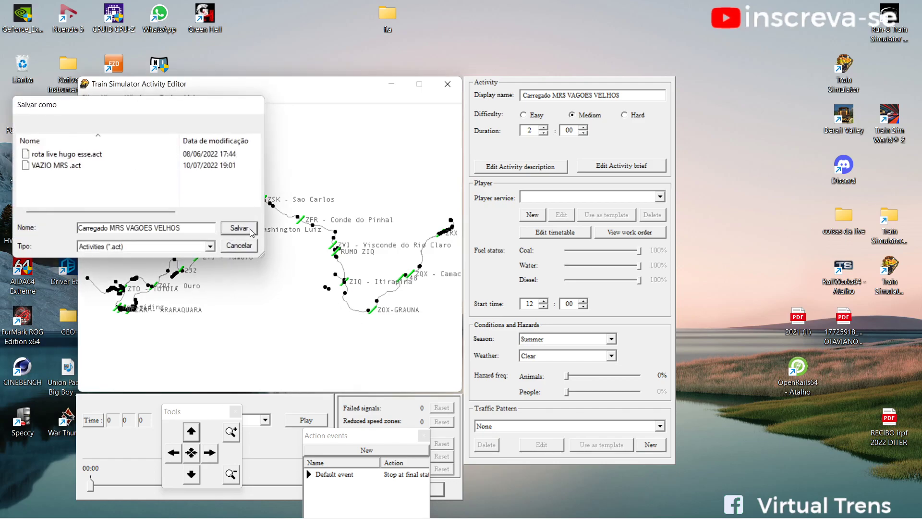
{"action": "left_click", "coordinate": [252, 231]}
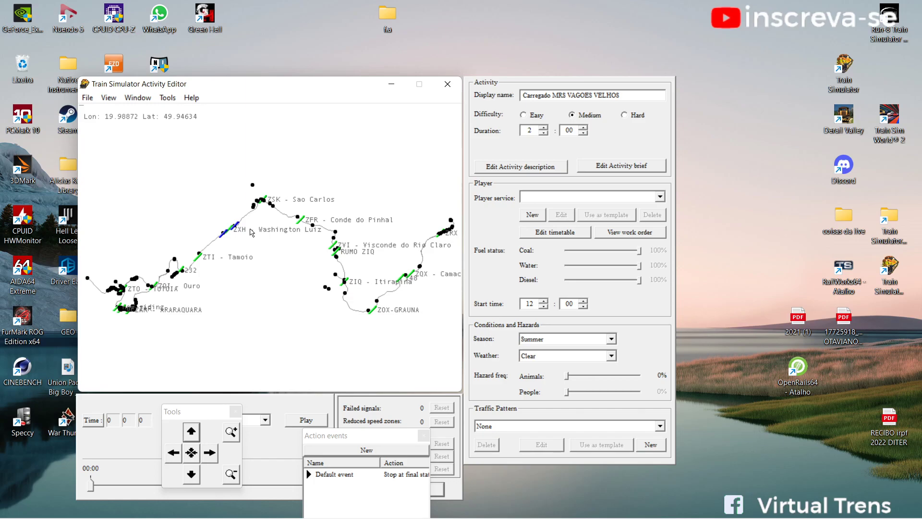
Check the text entered in the activity description and the activity brief, and view the route map closer.
{"action": "left_click", "coordinate": [514, 167]}
{"action": "left_click", "coordinate": [580, 188]}
{"action": "left_click", "coordinate": [605, 166]}
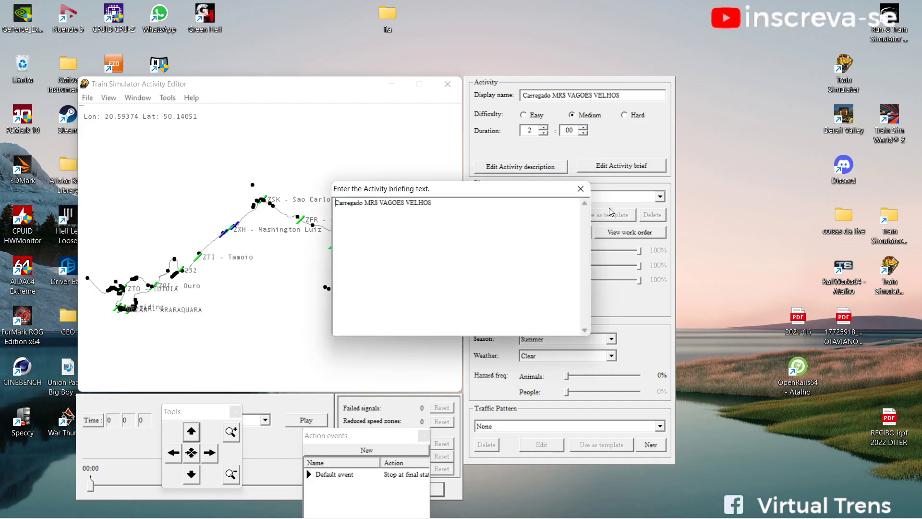
{"action": "left_click", "coordinate": [580, 189]}
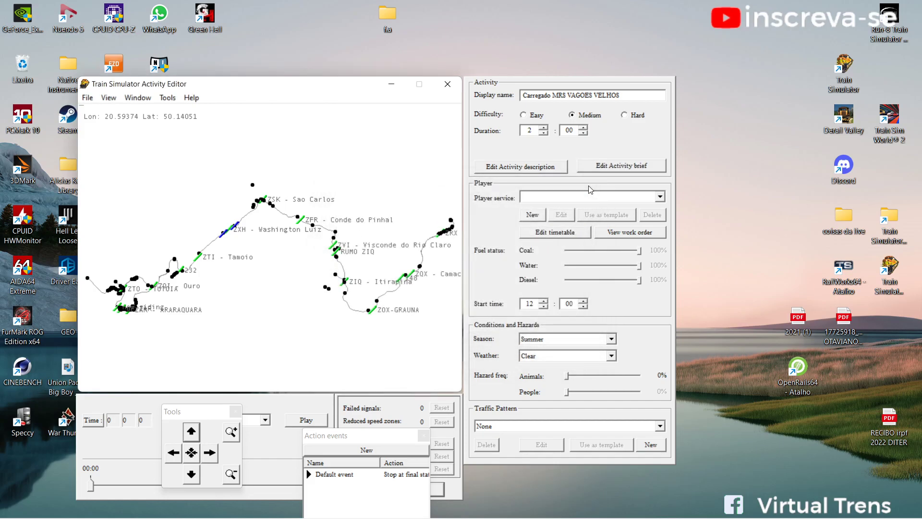
{"action": "scroll", "coordinate": [217, 240], "scroll_direction": "up", "scroll_amount": 2}
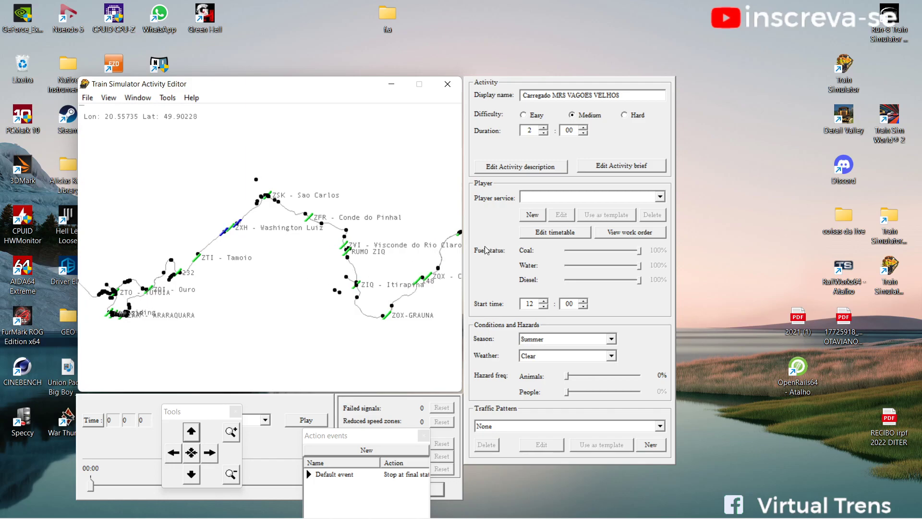
Switch to Open Rails, open its Track Viewer and load the Rumo Logística ZRX-ZAR route.
{"action": "left_click", "coordinate": [534, 216]}
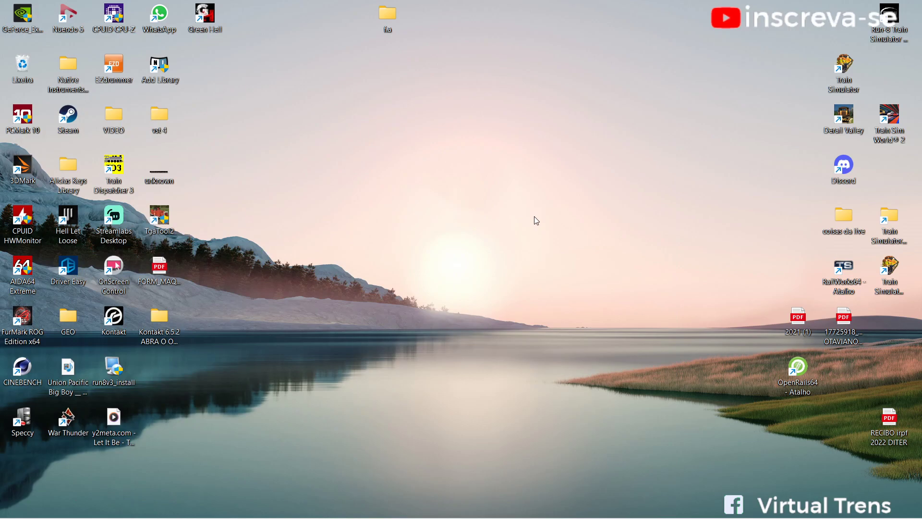
{"action": "double_click", "coordinate": [797, 372]}
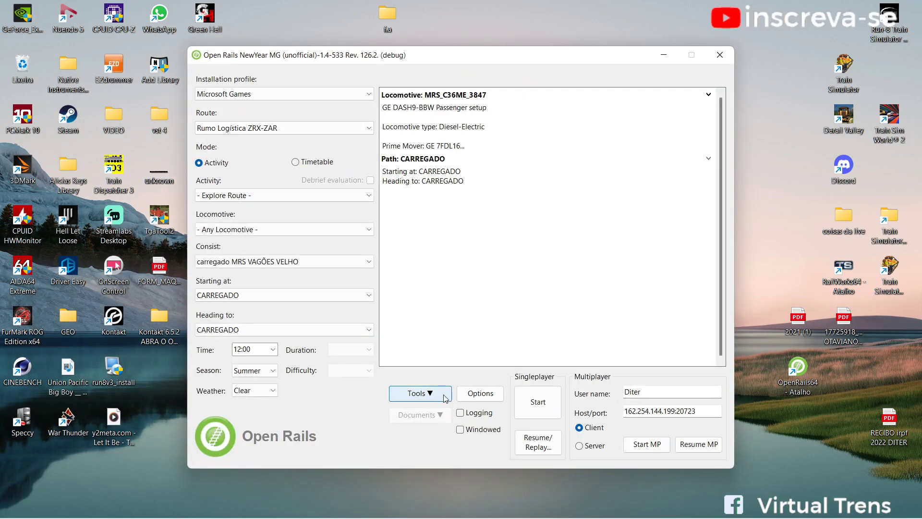
{"action": "left_click", "coordinate": [446, 399]}
{"action": "left_click", "coordinate": [456, 510]}
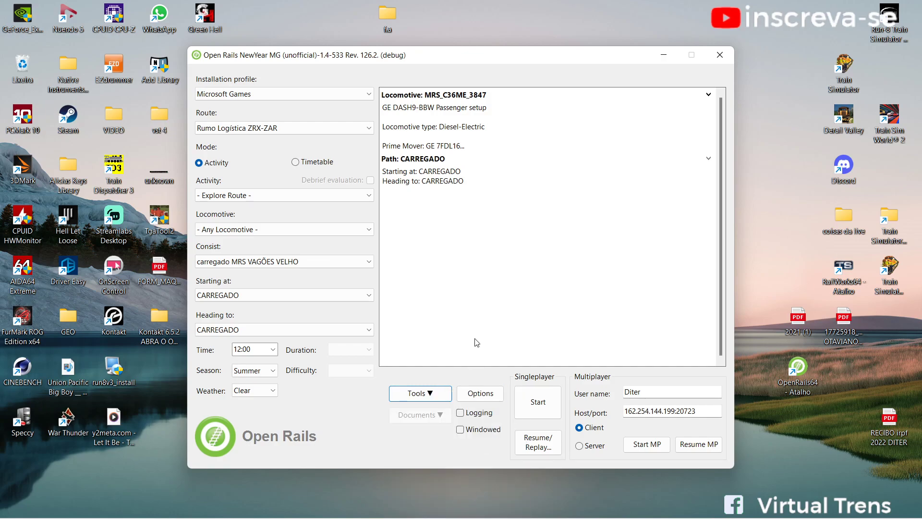
{"action": "left_click", "coordinate": [663, 73]}
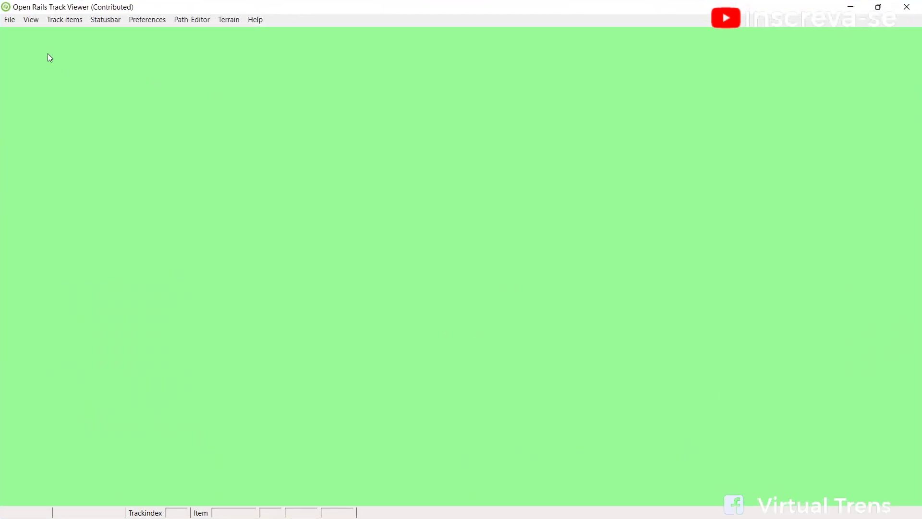
{"action": "left_click", "coordinate": [13, 23]}
{"action": "mouse_move", "coordinate": [76, 65]}
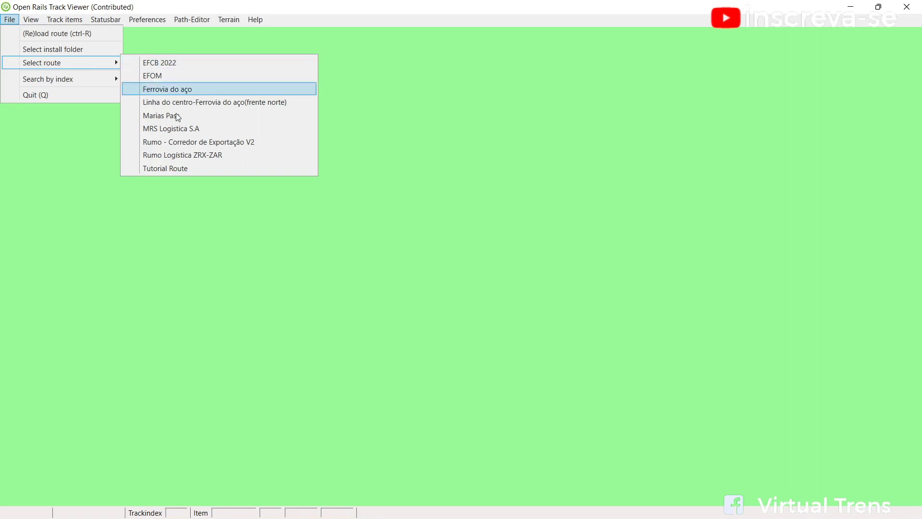
{"action": "left_click", "coordinate": [178, 157]}
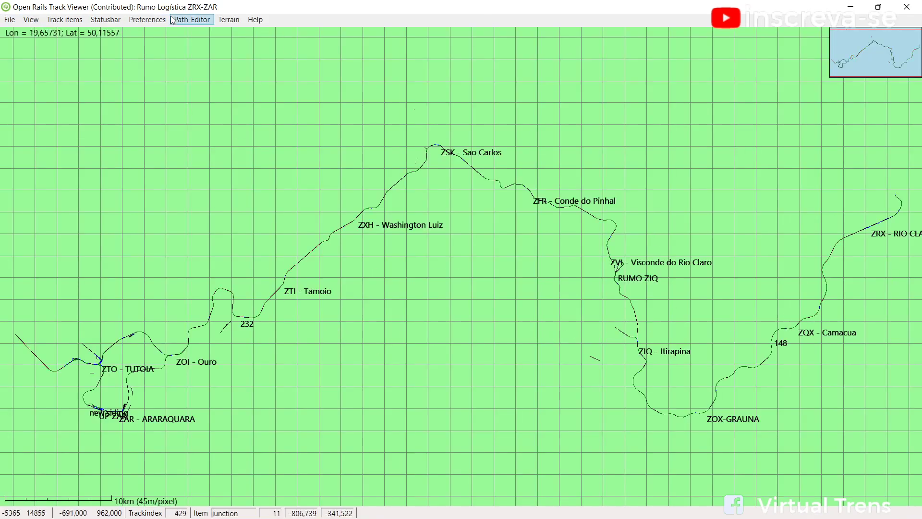
Load the CARREGADO path on the route map and examine its course between ZTO - TUTOIA and ZOX-GRAUNA.
{"action": "left_click", "coordinate": [185, 20]}
{"action": "mouse_move", "coordinate": [250, 47]}
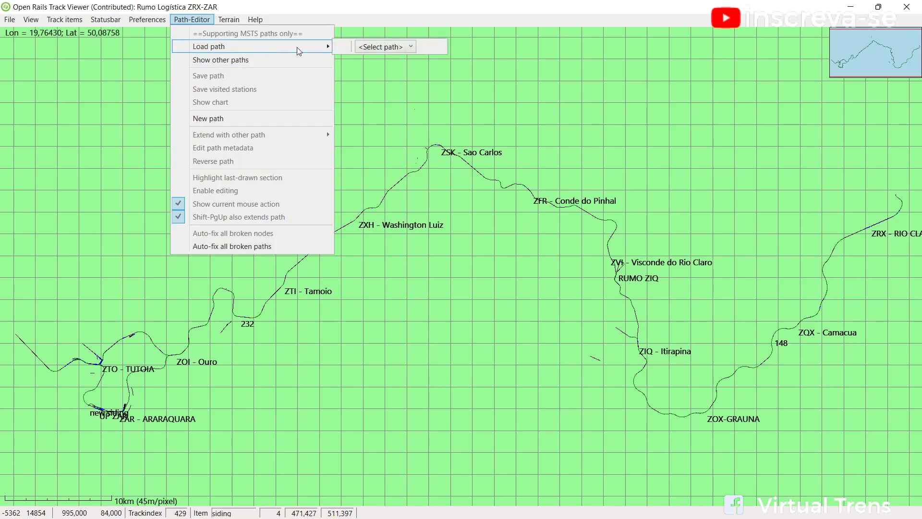
{"action": "left_click", "coordinate": [366, 47]}
{"action": "left_click", "coordinate": [384, 72]}
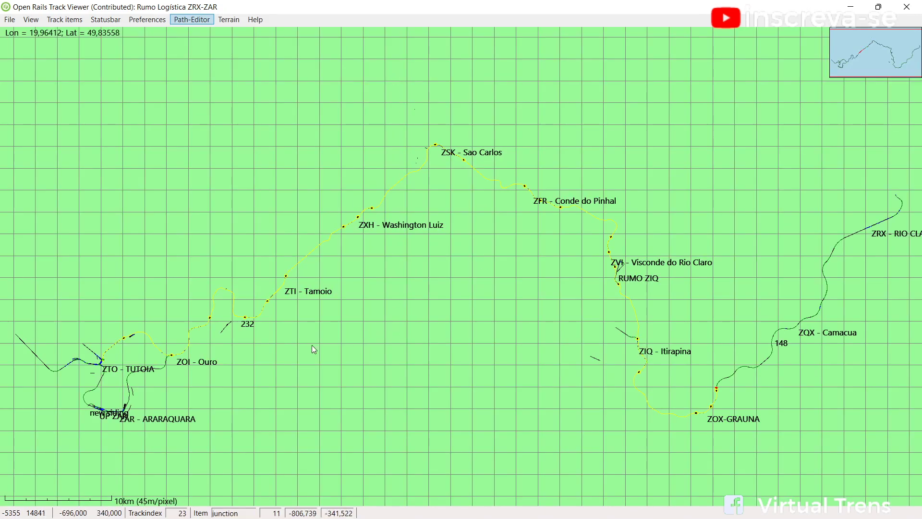
{"action": "left_click_drag", "start_coordinate": [171, 399], "coordinate": [333, 350]}
{"action": "scroll", "coordinate": [333, 350], "scroll_direction": "up", "scroll_amount": 4}
{"action": "left_click_drag", "start_coordinate": [247, 261], "coordinate": [226, 298]}
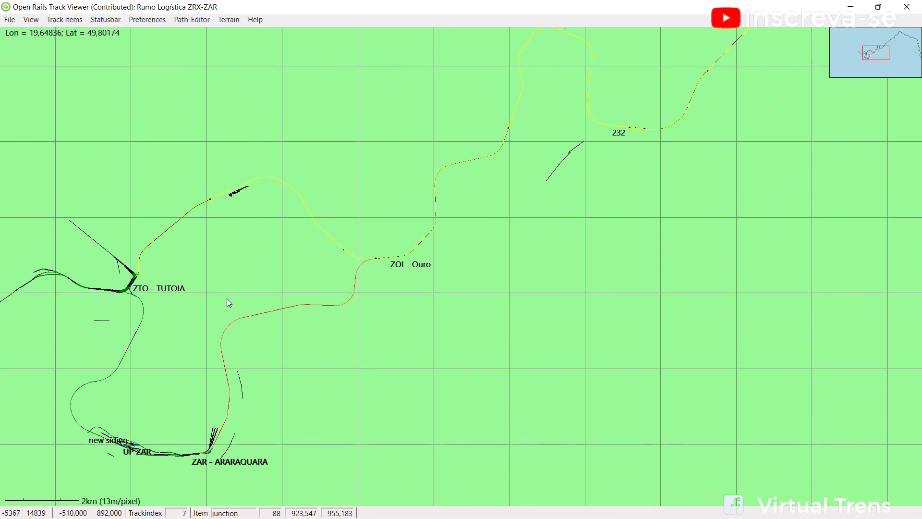
{"action": "scroll", "coordinate": [474, 276], "scroll_direction": "down", "scroll_amount": 2}
{"action": "left_click_drag", "start_coordinate": [477, 281], "coordinate": [251, 371]}
{"action": "scroll", "coordinate": [631, 332], "scroll_direction": "down", "scroll_amount": 3}
{"action": "left_click_drag", "start_coordinate": [630, 332], "coordinate": [452, 300]}
{"action": "scroll", "coordinate": [679, 396], "scroll_direction": "up", "scroll_amount": 2}
{"action": "scroll", "coordinate": [531, 339], "scroll_direction": "down", "scroll_amount": 3}
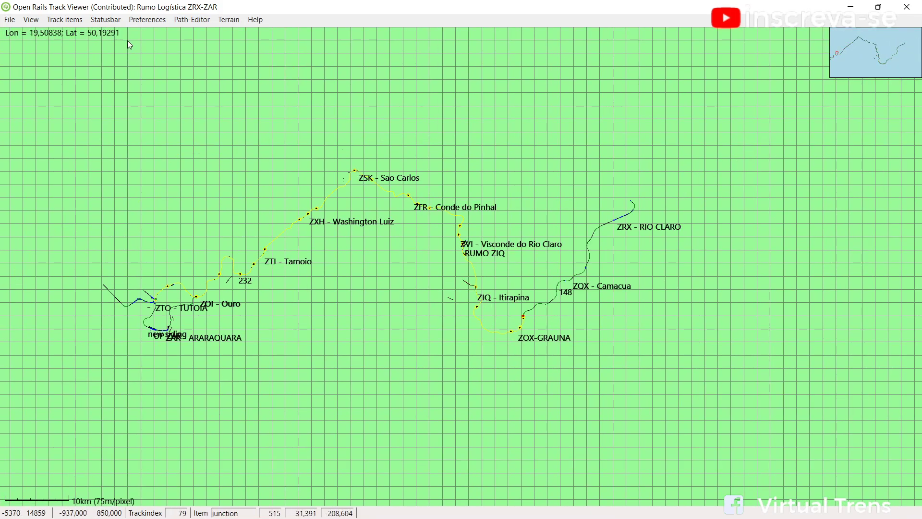
Load the VAZIO MRS path on the route map and examine where it runs.
{"action": "left_click", "coordinate": [196, 21]}
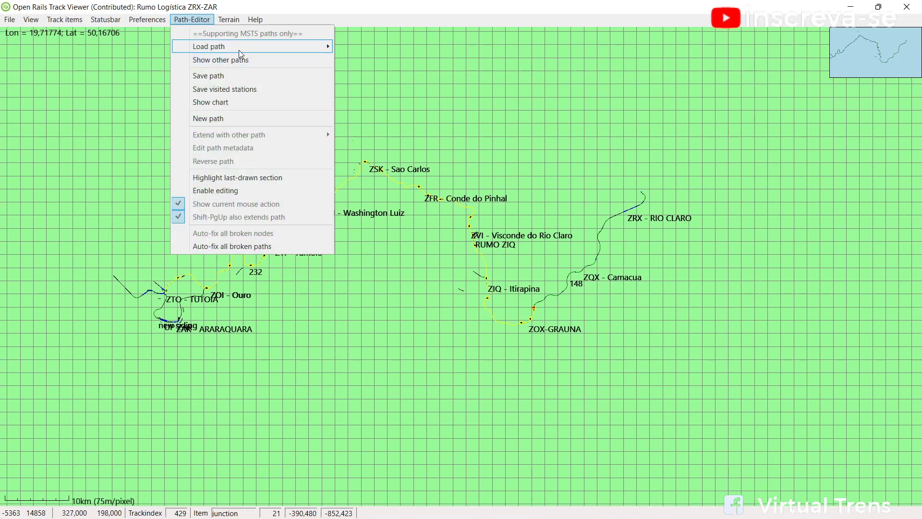
{"action": "mouse_move", "coordinate": [315, 47]}
{"action": "left_click", "coordinate": [413, 46]}
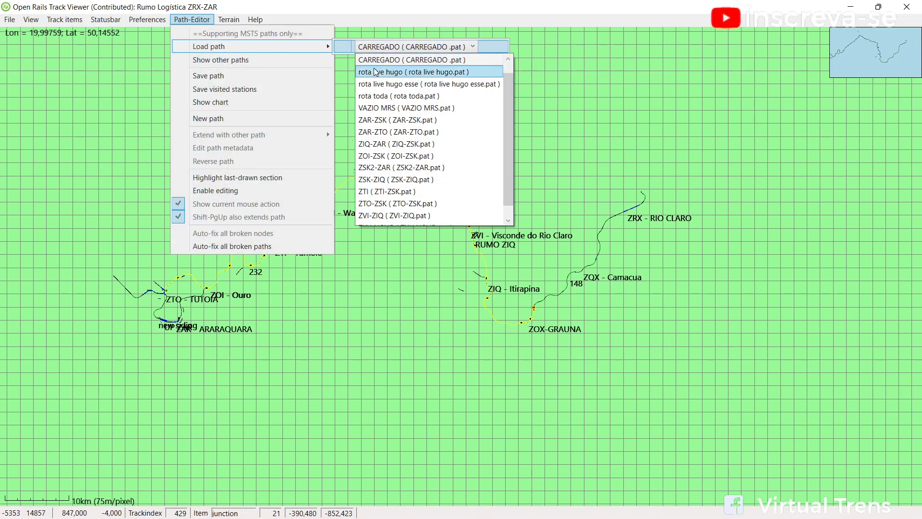
{"action": "left_click", "coordinate": [380, 107]}
{"action": "scroll", "coordinate": [558, 360], "scroll_direction": "up", "scroll_amount": 3}
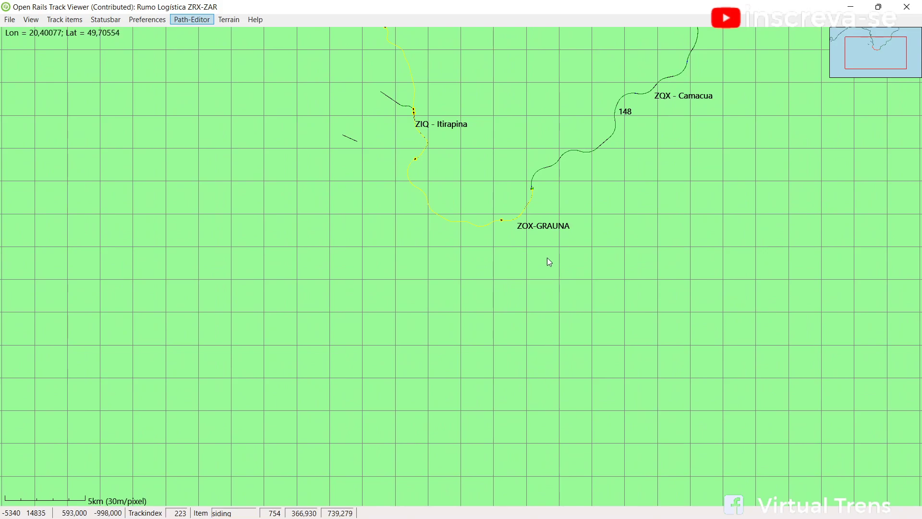
{"action": "scroll", "coordinate": [550, 266], "scroll_direction": "down", "scroll_amount": 2}
{"action": "left_click_drag", "start_coordinate": [345, 298], "coordinate": [589, 341]}
{"action": "left_click_drag", "start_coordinate": [307, 333], "coordinate": [437, 383]}
{"action": "scroll", "coordinate": [478, 338], "scroll_direction": "down", "scroll_amount": 2}
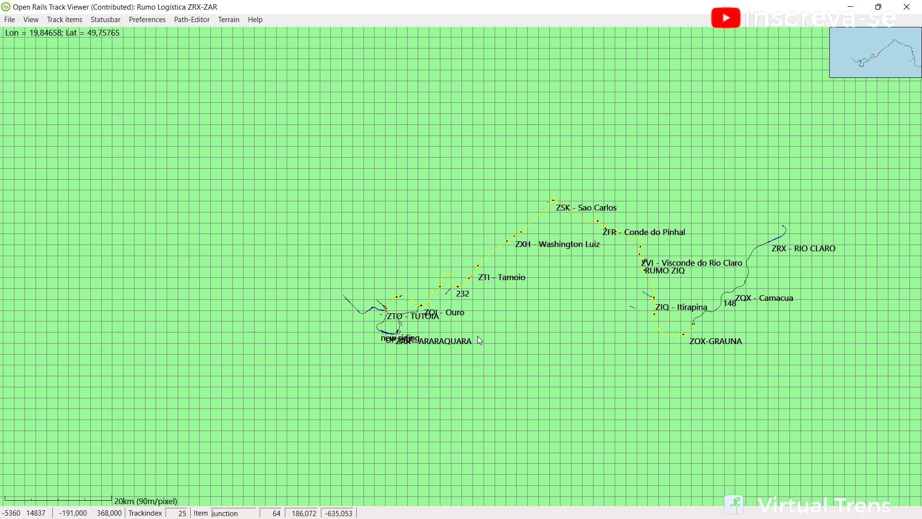
{"action": "scroll", "coordinate": [478, 336], "scroll_direction": "up", "scroll_amount": 3}
{"action": "scroll", "coordinate": [491, 314], "scroll_direction": "down", "scroll_amount": 2}
{"action": "scroll", "coordinate": [581, 199], "scroll_direction": "down", "scroll_amount": 1}
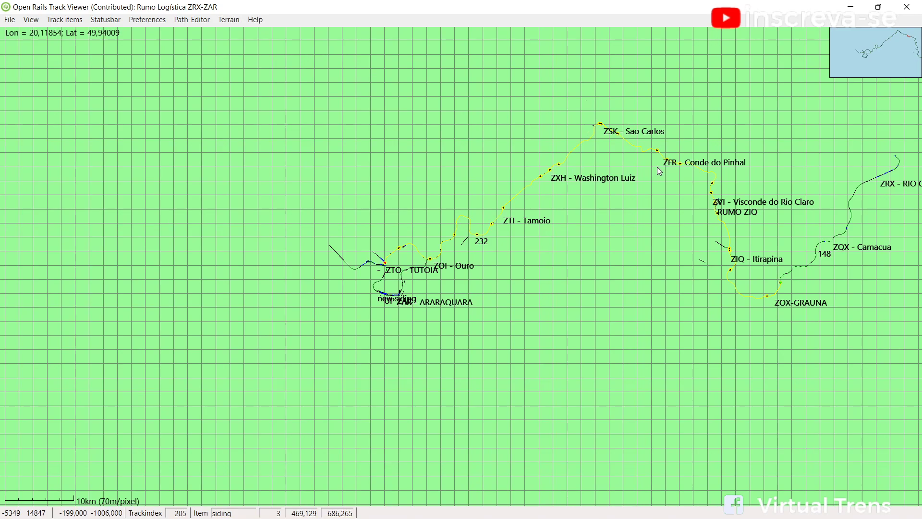
{"action": "scroll", "coordinate": [615, 192], "scroll_direction": "up", "scroll_amount": 2}
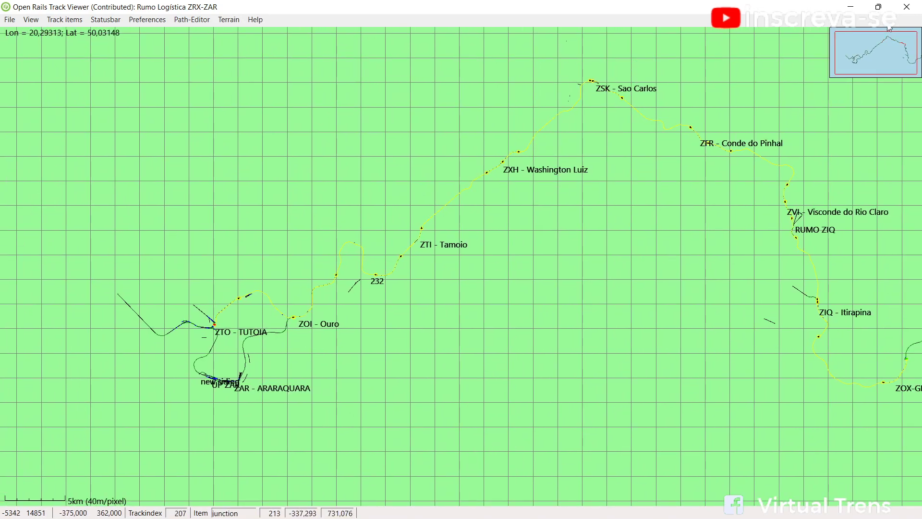
Close Track Viewer and Open Rails, and launch TSRE5_v0.699 from the TSRE5 folder in "tsre coisas" on drive D.
{"action": "left_click", "coordinate": [907, 6]}
{"action": "left_click", "coordinate": [720, 55]}
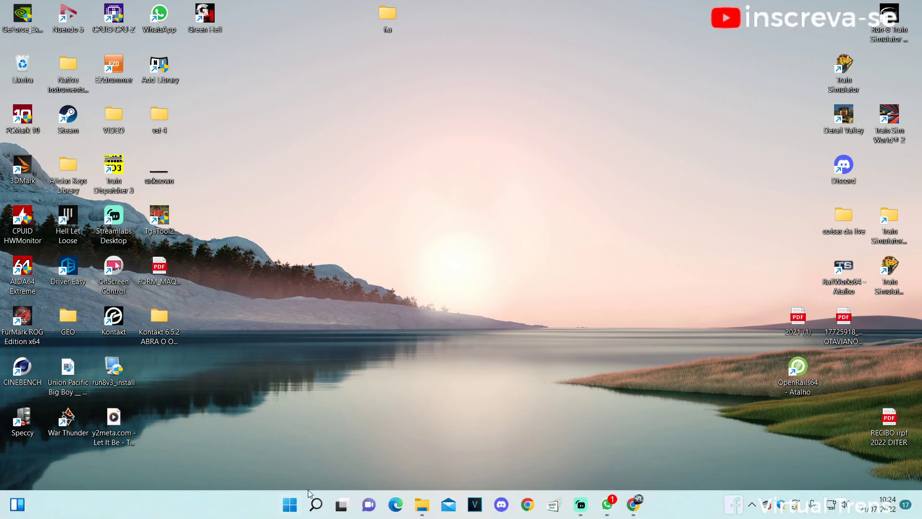
{"action": "left_click", "coordinate": [407, 504]}
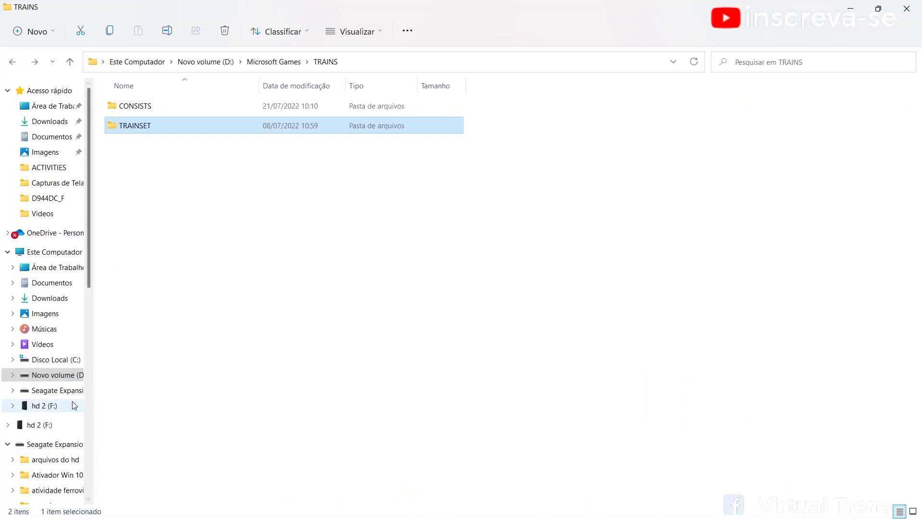
{"action": "left_click", "coordinate": [53, 374]}
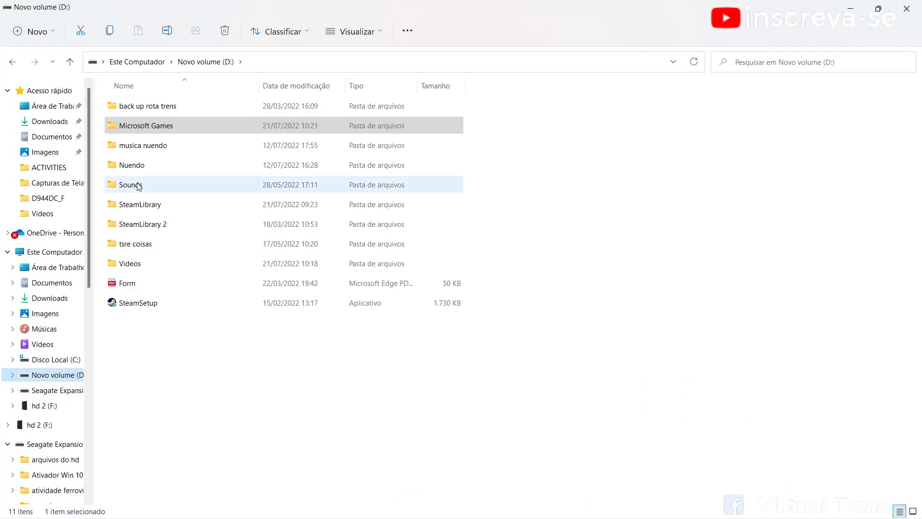
{"action": "double_click", "coordinate": [152, 245]}
{"action": "double_click", "coordinate": [143, 127]}
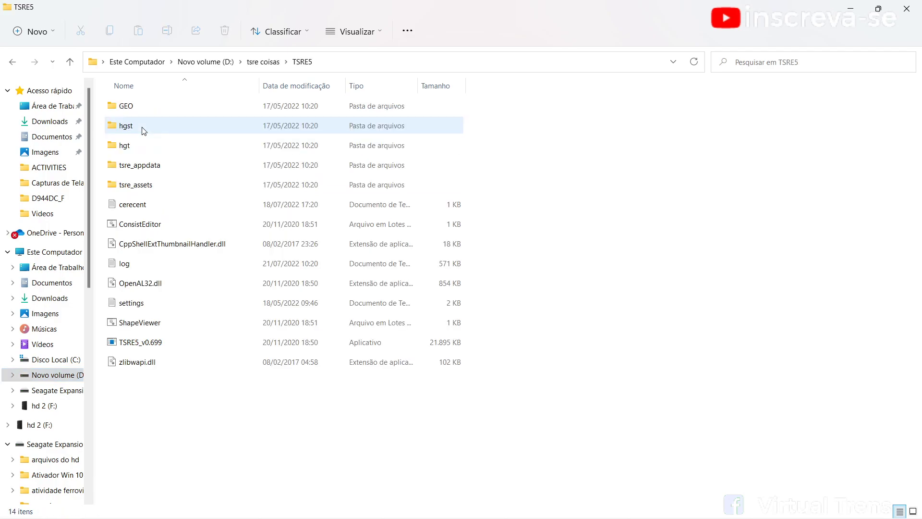
{"action": "double_click", "coordinate": [168, 342]}
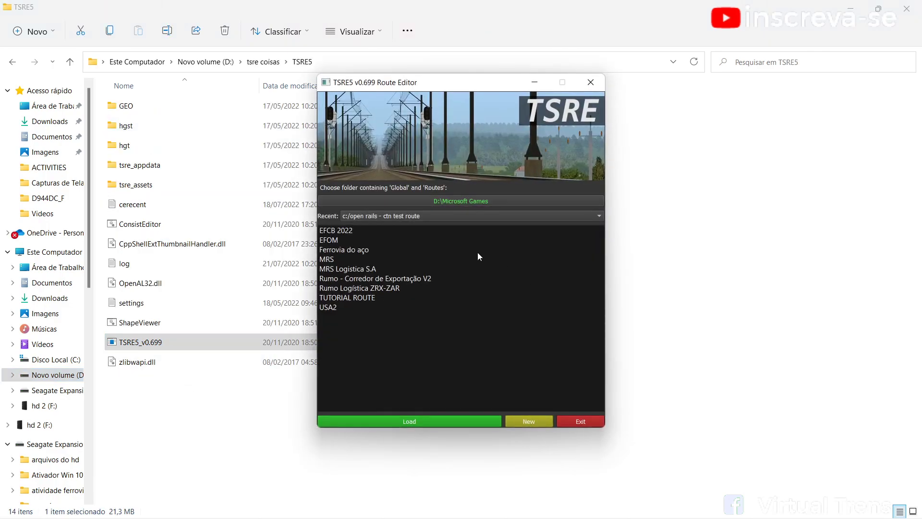
Load the Rumo Logística ZRX-ZAR route from d:/microsoft games and maximize the route editor.
{"action": "left_click", "coordinate": [423, 218]}
{"action": "left_click", "coordinate": [365, 262]}
{"action": "left_click", "coordinate": [362, 279]}
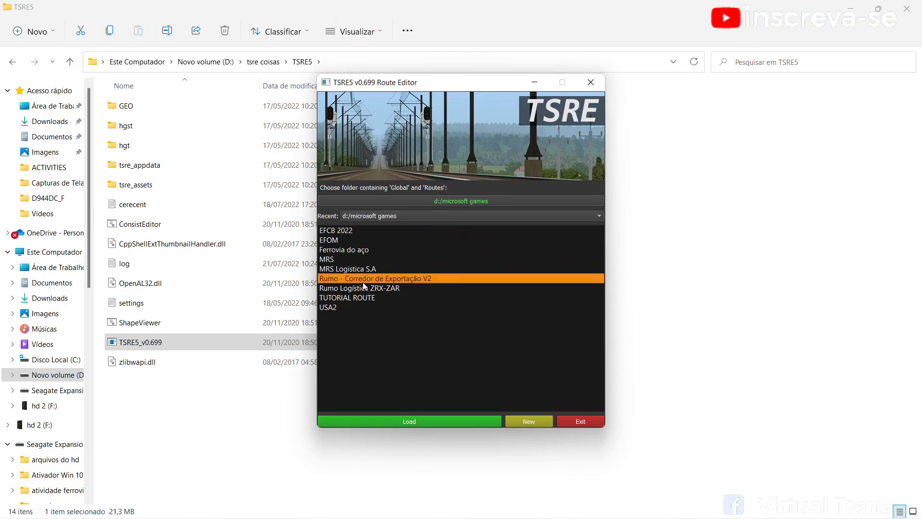
{"action": "left_click", "coordinate": [365, 288]}
{"action": "left_click", "coordinate": [411, 421]}
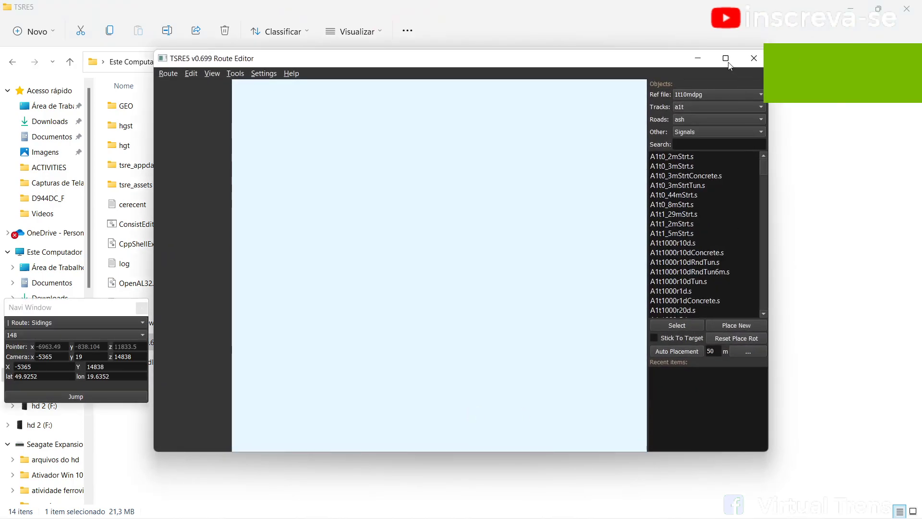
{"action": "left_click", "coordinate": [727, 56]}
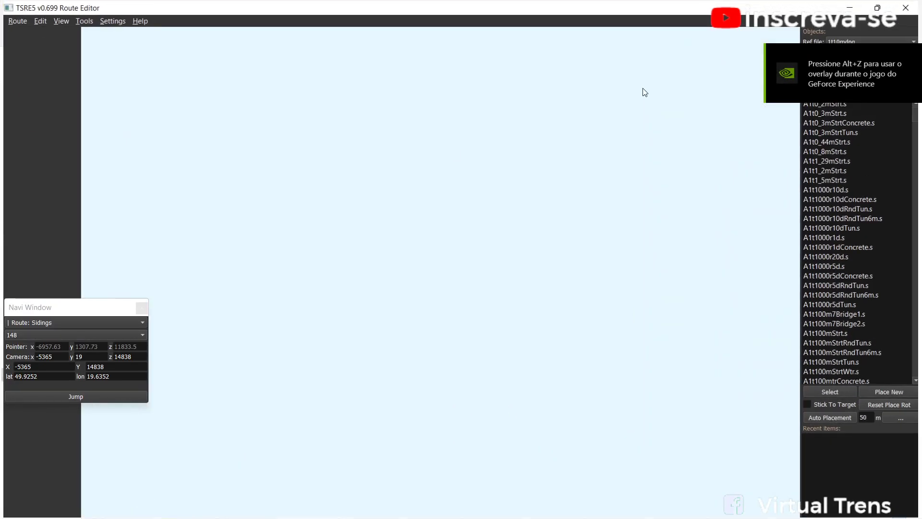
Go to the ZTO - TUTOIA siding and bring up the activity editing tools.
{"action": "left_click", "coordinate": [108, 321]}
{"action": "left_click", "coordinate": [89, 331]}
{"action": "left_click", "coordinate": [79, 336]}
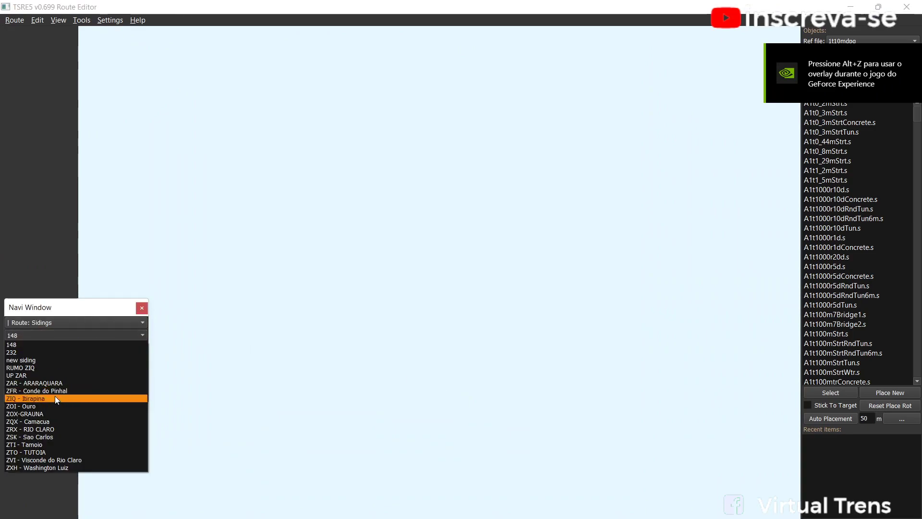
{"action": "left_click", "coordinate": [30, 452]}
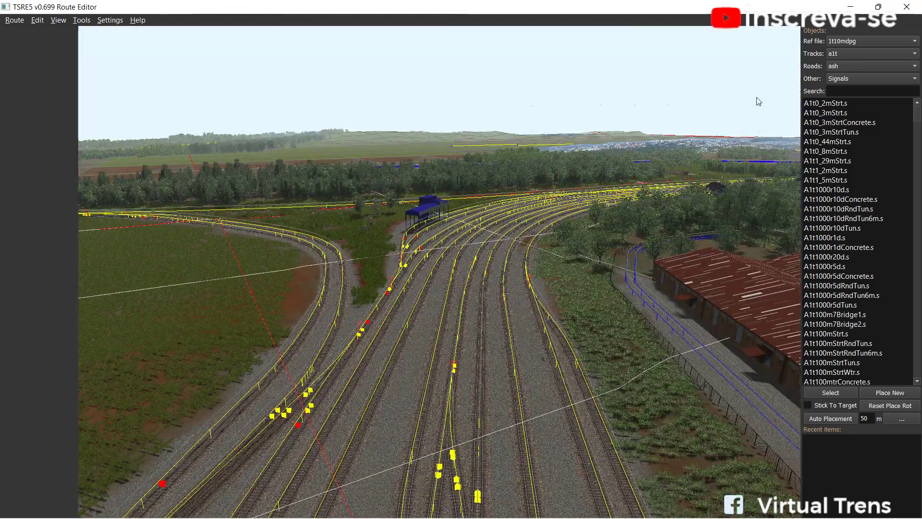
{"action": "left_click", "coordinate": [879, 6]}
{"action": "left_click", "coordinate": [726, 58]}
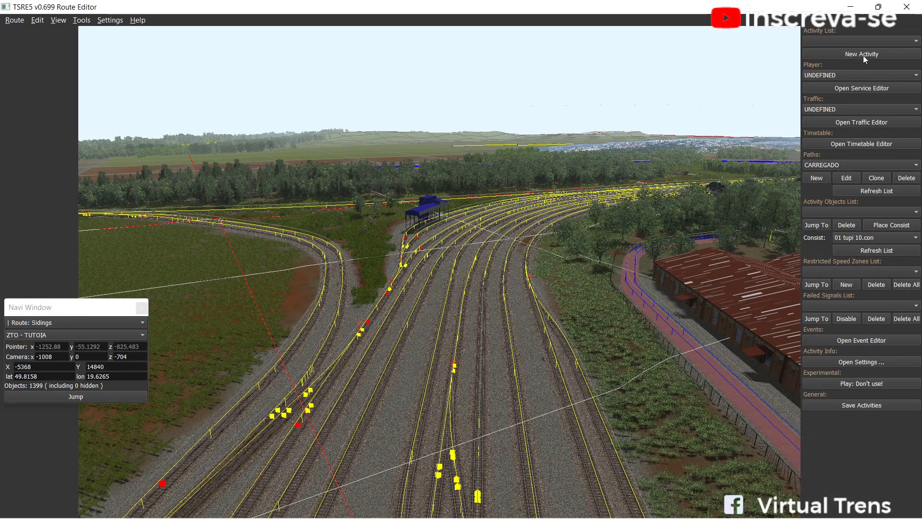
Select the activity "Carregado MRS VAGOES VELHOS" for editing.
{"action": "left_click", "coordinate": [863, 41]}
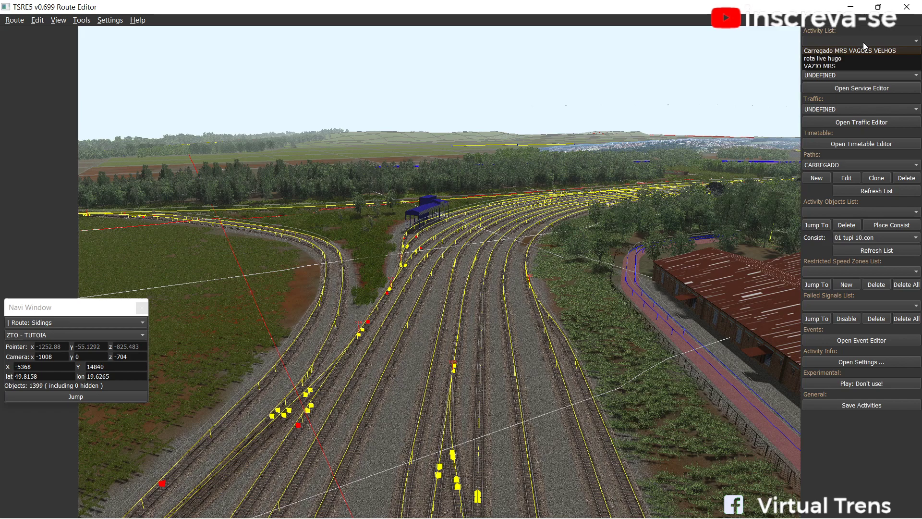
{"action": "left_click", "coordinate": [872, 38]}
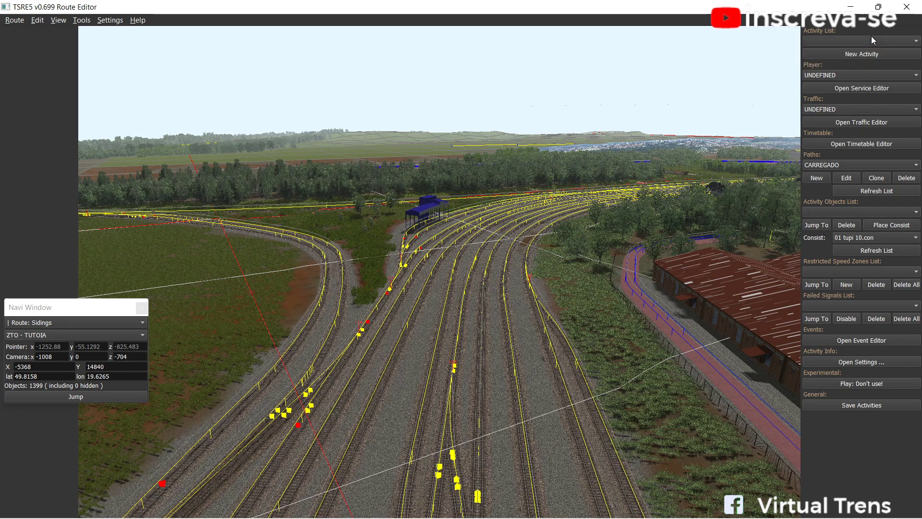
{"action": "left_click", "coordinate": [872, 39]}
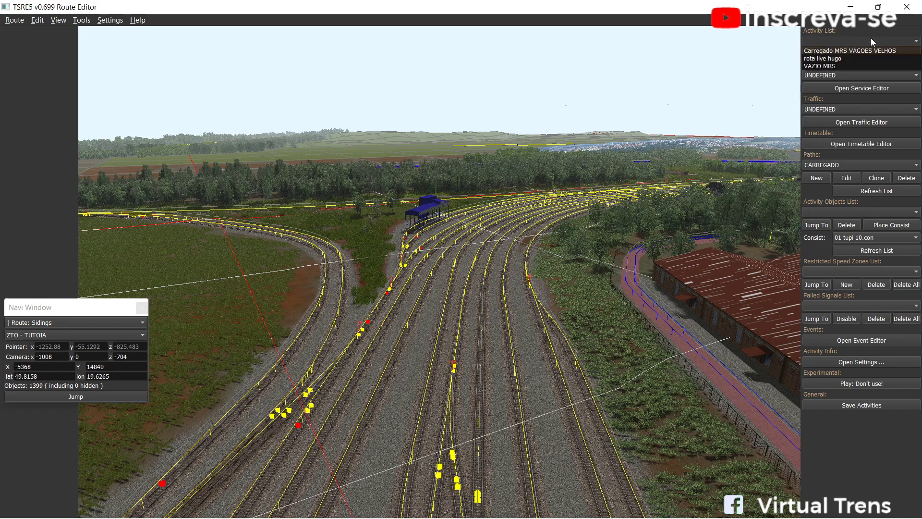
{"action": "left_click", "coordinate": [848, 52]}
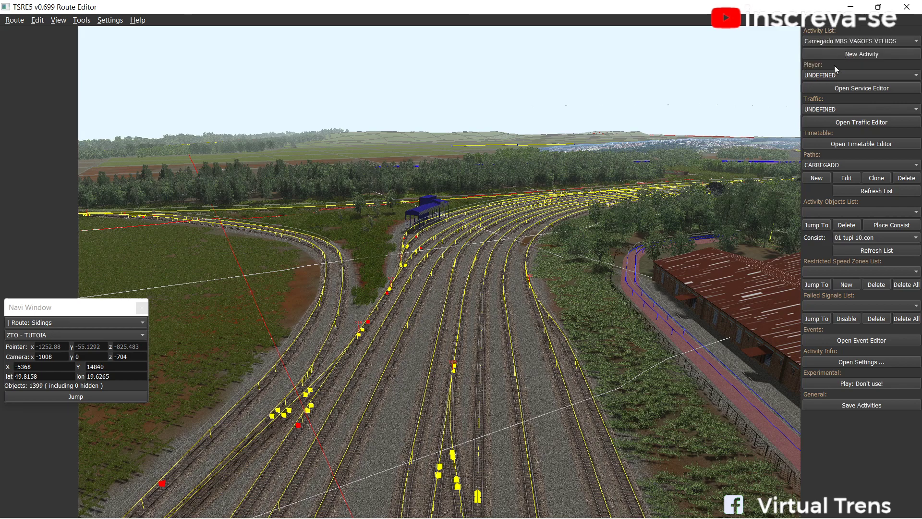
Create a new service with the file name "Carregado MRS VAGOES VELHOS".
{"action": "left_click", "coordinate": [865, 75]}
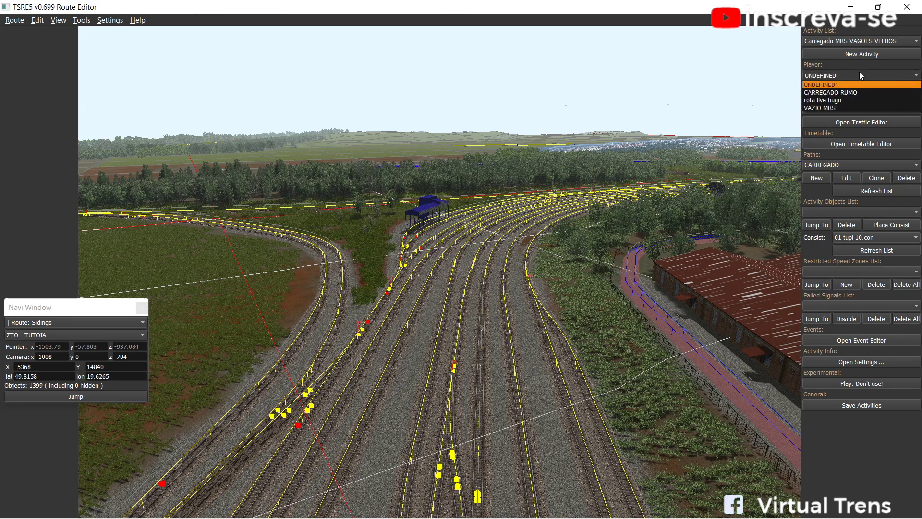
{"action": "left_click", "coordinate": [860, 71]}
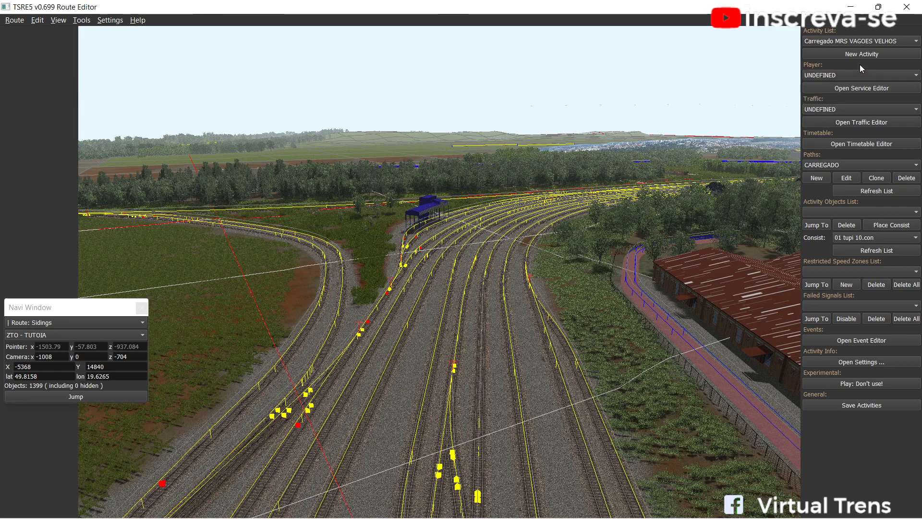
{"action": "left_click", "coordinate": [847, 90]}
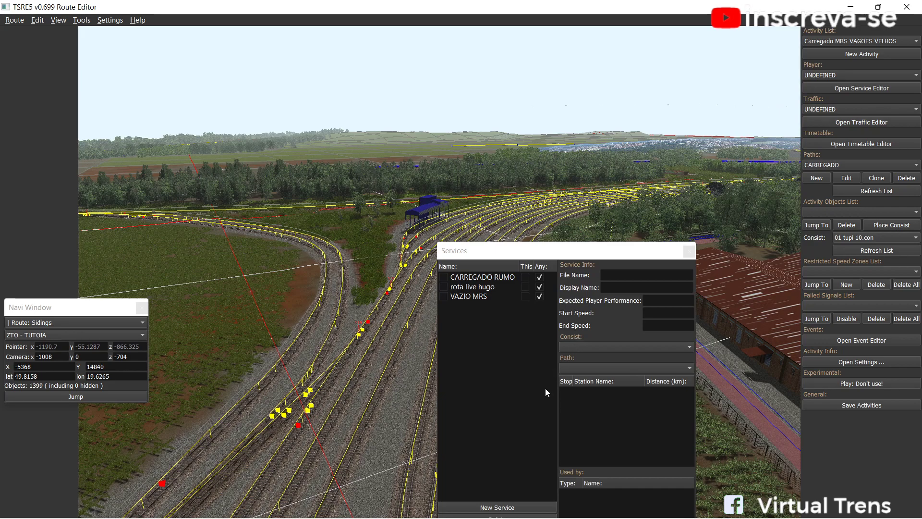
{"action": "left_click_drag", "start_coordinate": [541, 250], "coordinate": [513, 166]}
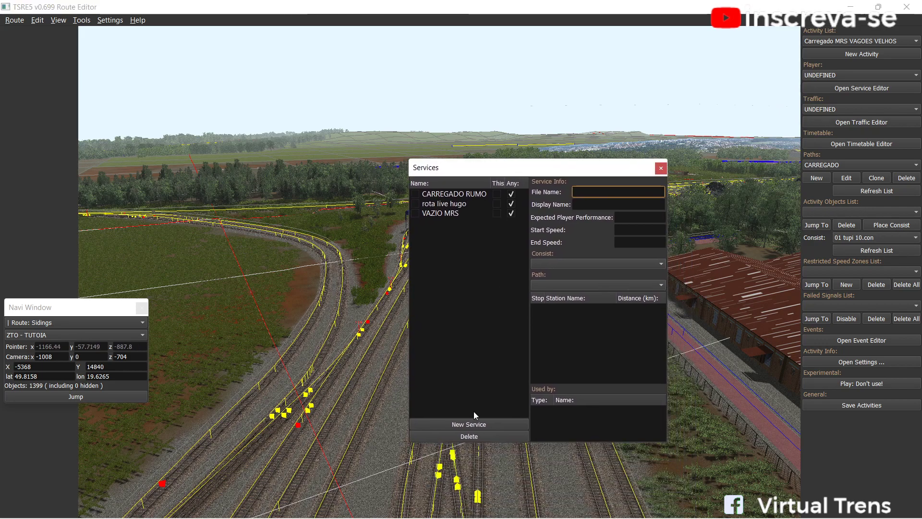
{"action": "left_click", "coordinate": [469, 423]}
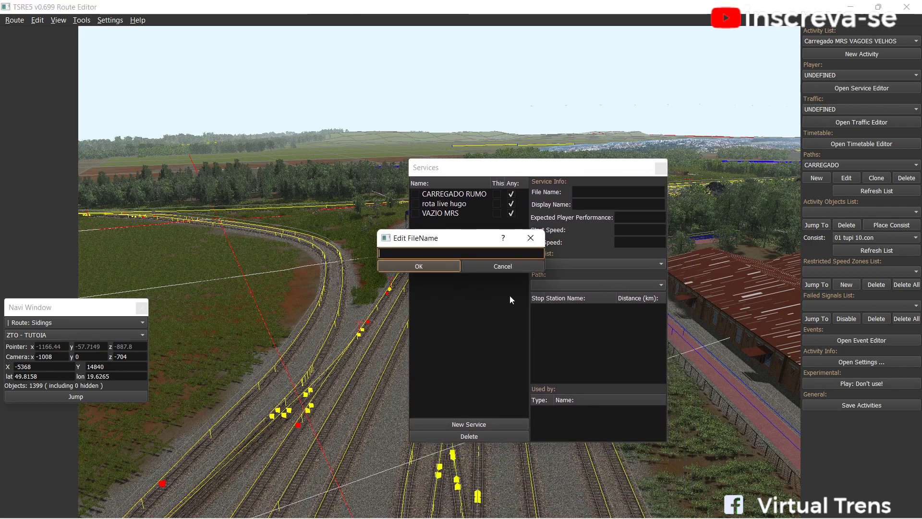
{"action": "type", "text": "Carregado MRS VAGOES VELHOS"}
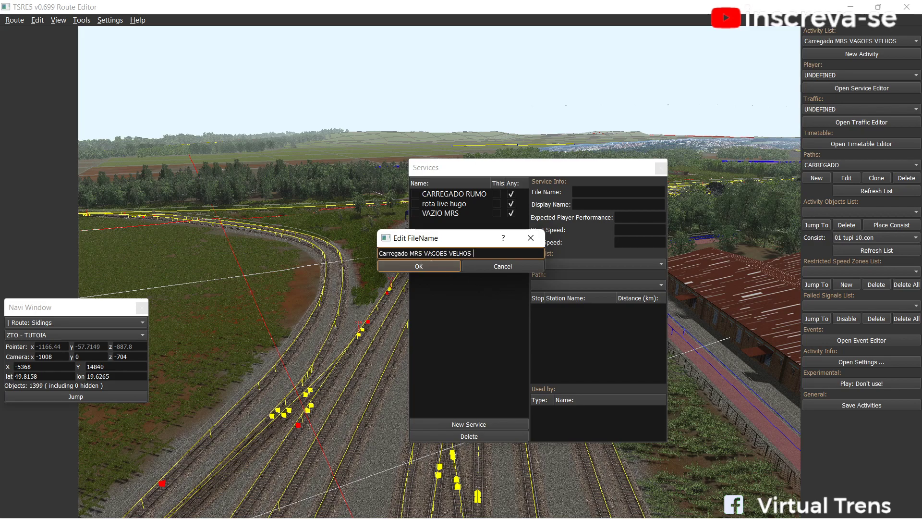
{"action": "left_click", "coordinate": [439, 266]}
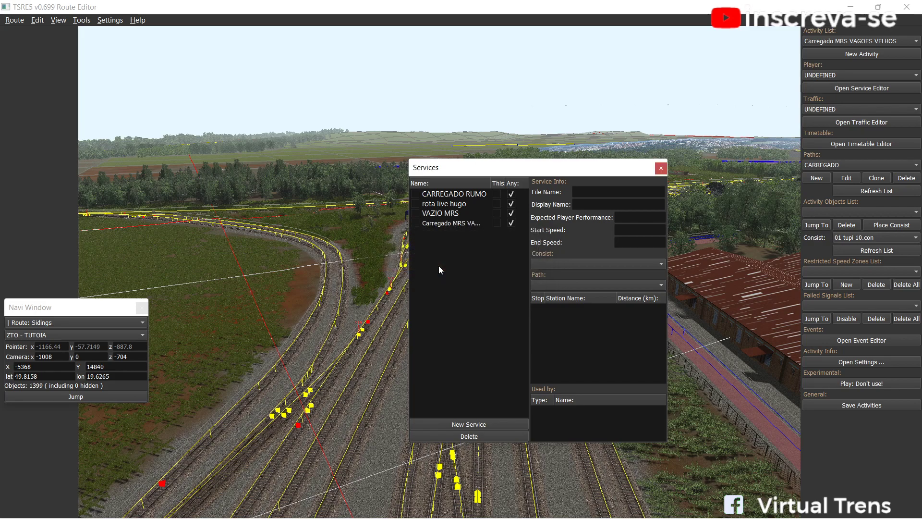
Assign the consist "carregado mrs vagões velho.con" to the new Carregado MRS VAGOES VELHOS service.
{"action": "left_click", "coordinate": [432, 223]}
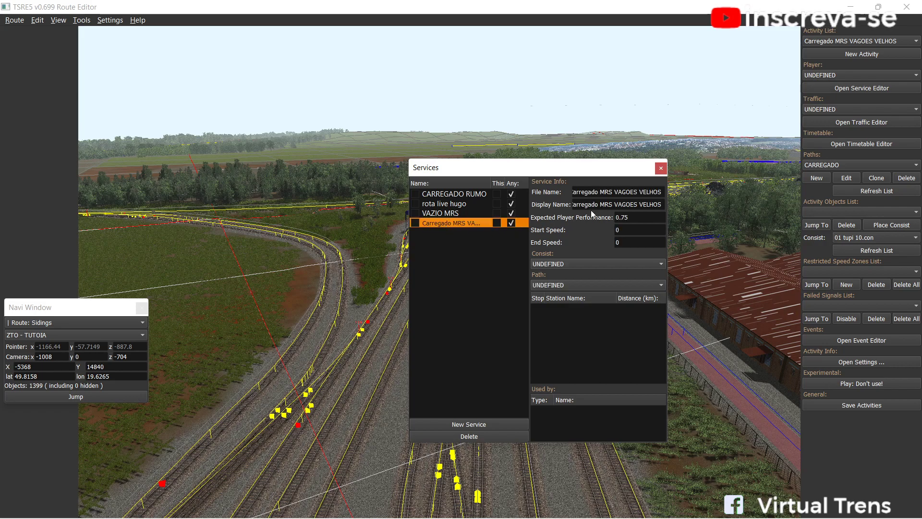
{"action": "left_click", "coordinate": [606, 262]}
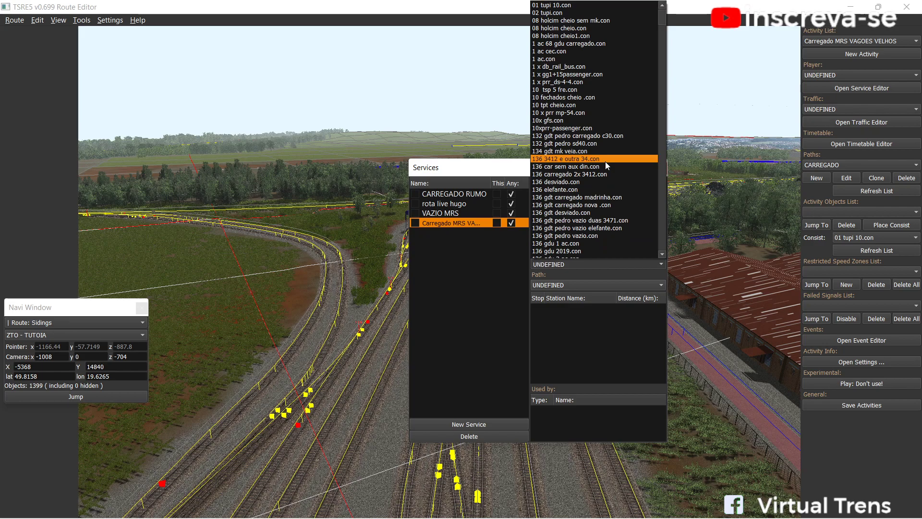
{"action": "key", "text": "c"}
{"action": "scroll", "coordinate": [605, 162], "scroll_direction": "down", "scroll_amount": 3}
{"action": "scroll", "coordinate": [606, 162], "scroll_direction": "down", "scroll_amount": 2}
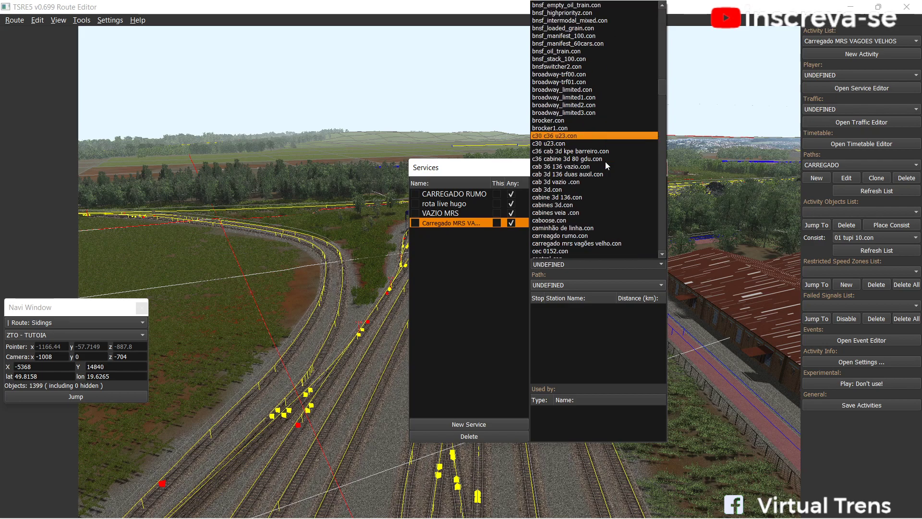
{"action": "left_click", "coordinate": [579, 244]}
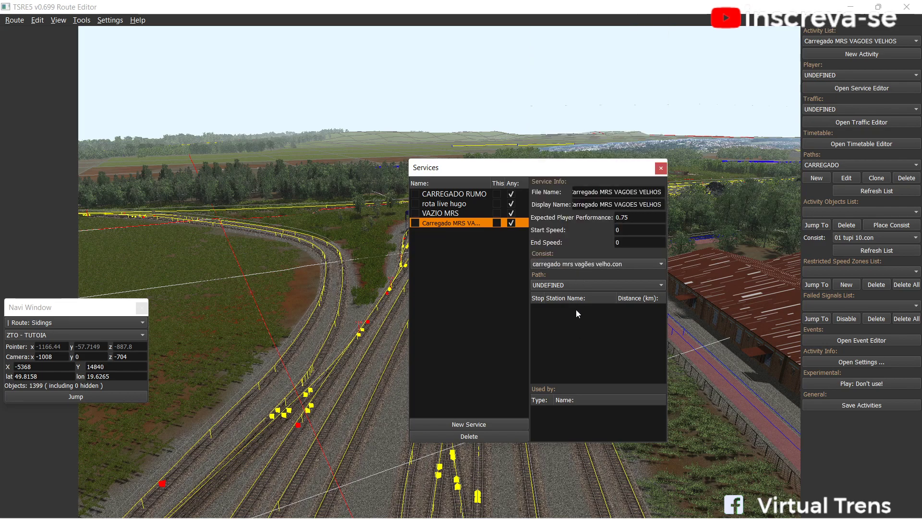
Give the service the CARREGADO path and exclude both station stops, ZXH N and the unnamed one, from it.
{"action": "left_click", "coordinate": [590, 284]}
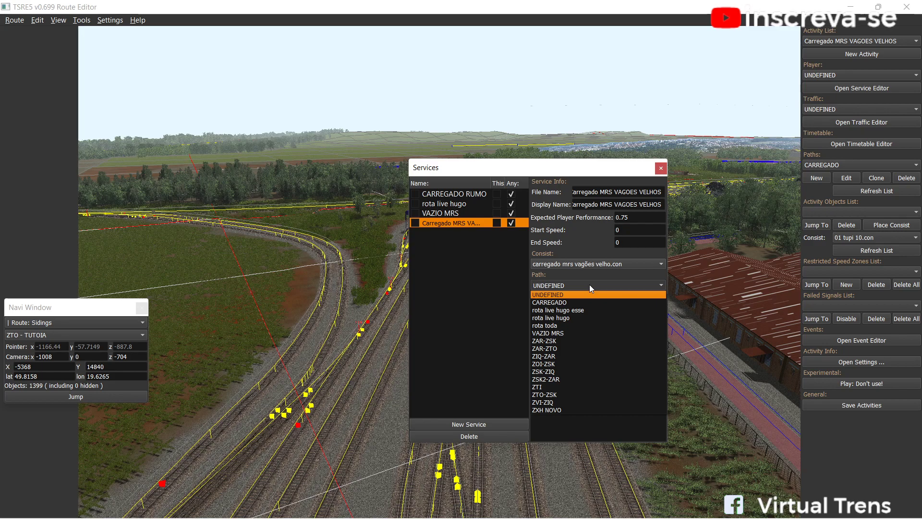
{"action": "left_click", "coordinate": [559, 304]}
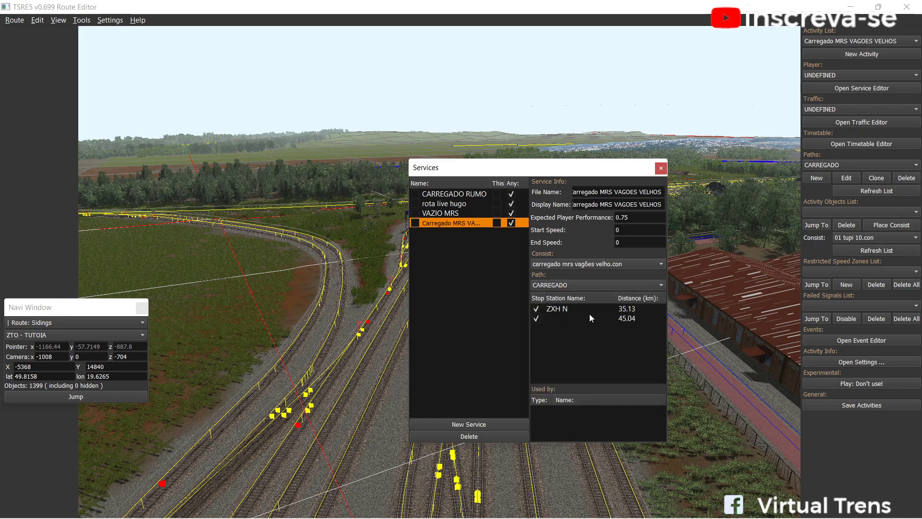
{"action": "left_click", "coordinate": [536, 309]}
{"action": "left_click", "coordinate": [537, 320]}
{"action": "left_click", "coordinate": [662, 169]}
{"action": "left_click", "coordinate": [15, 20]}
{"action": "left_click", "coordinate": [19, 21]}
{"action": "left_click", "coordinate": [19, 21]}
{"action": "left_click", "coordinate": [154, 109]}
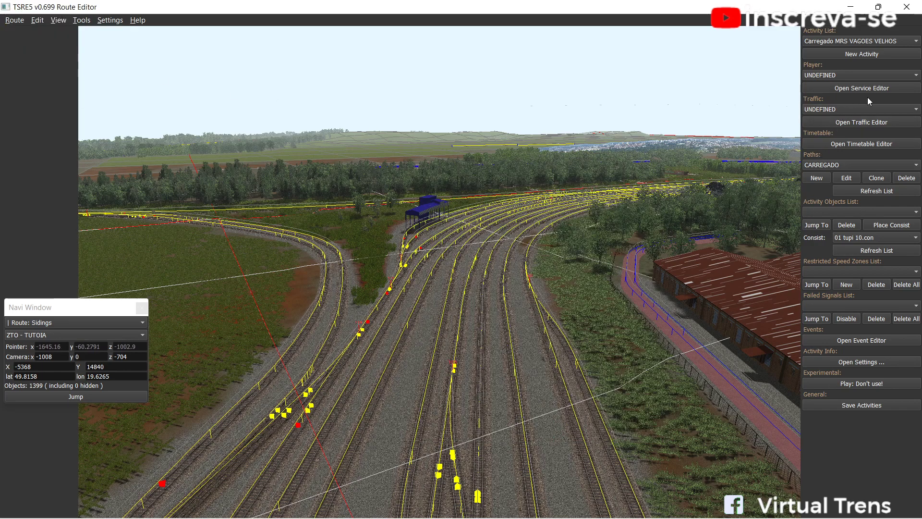
Try CARREGADO as the activity's traffic and look over the traffic and service editors.
{"action": "left_click", "coordinate": [851, 111]}
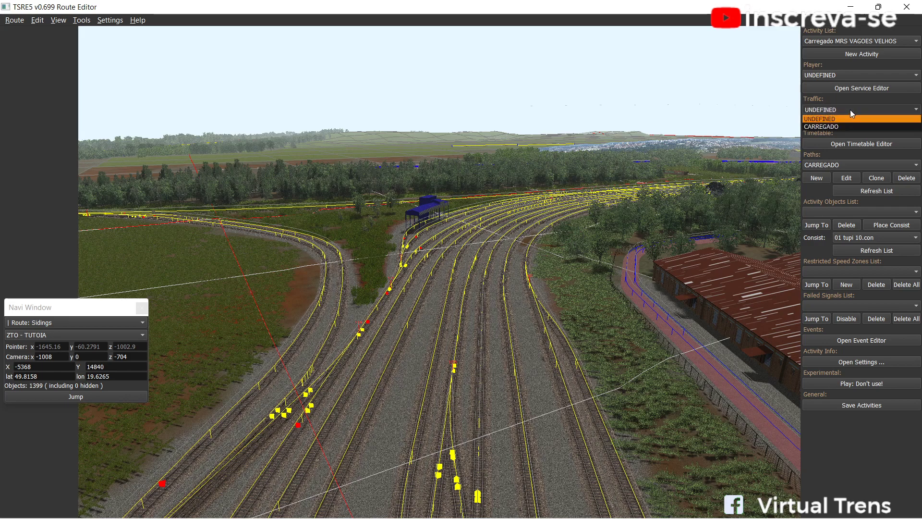
{"action": "left_click", "coordinate": [833, 126]}
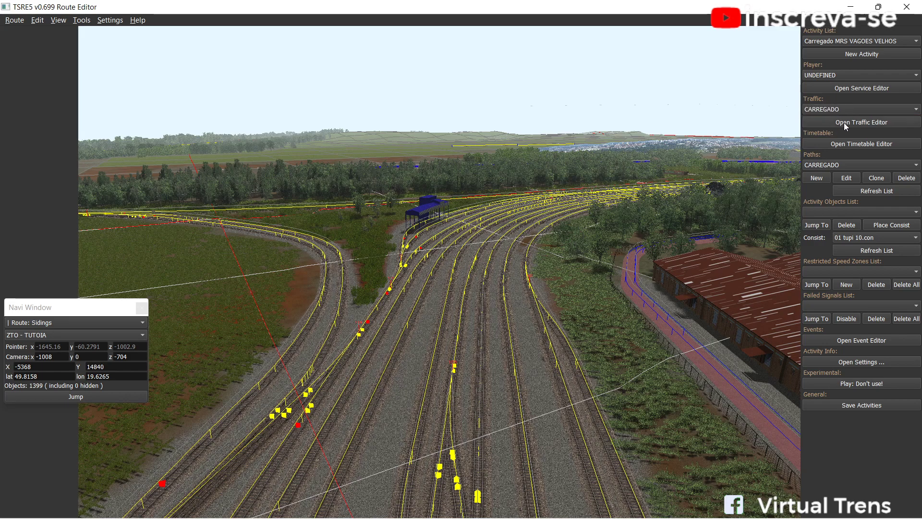
{"action": "left_click", "coordinate": [846, 123]}
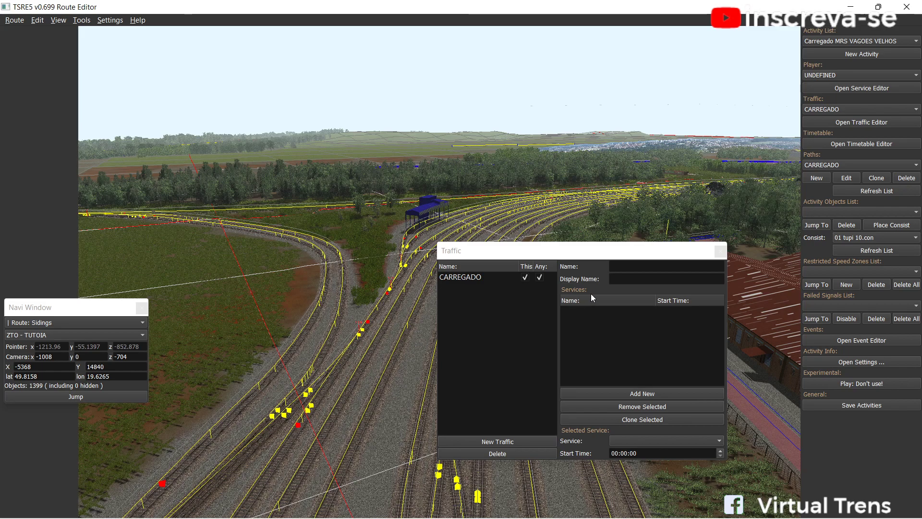
{"action": "left_click", "coordinate": [721, 250]}
{"action": "left_click", "coordinate": [846, 91]}
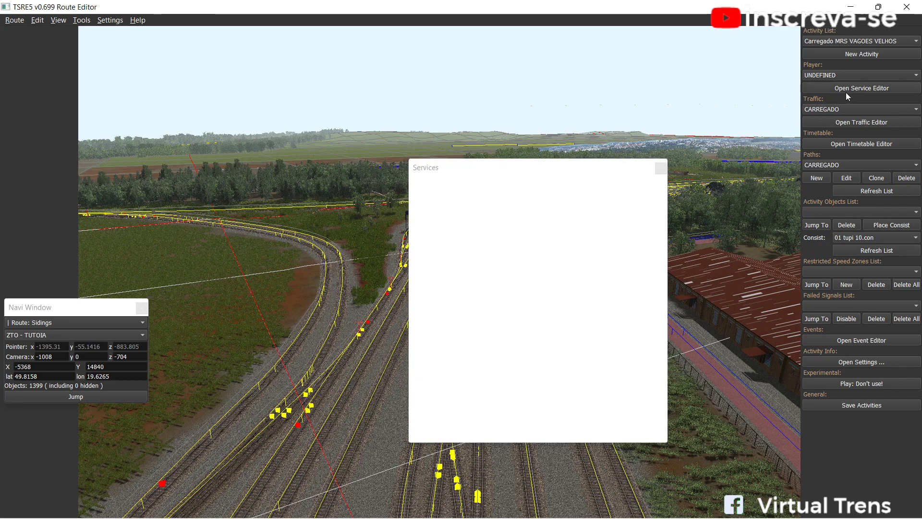
{"action": "left_click", "coordinate": [662, 168]}
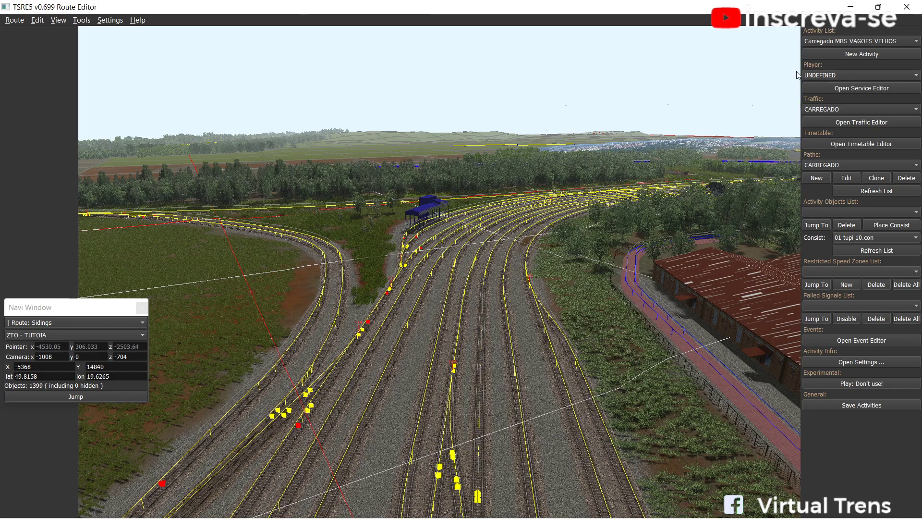
{"action": "left_click", "coordinate": [832, 88]}
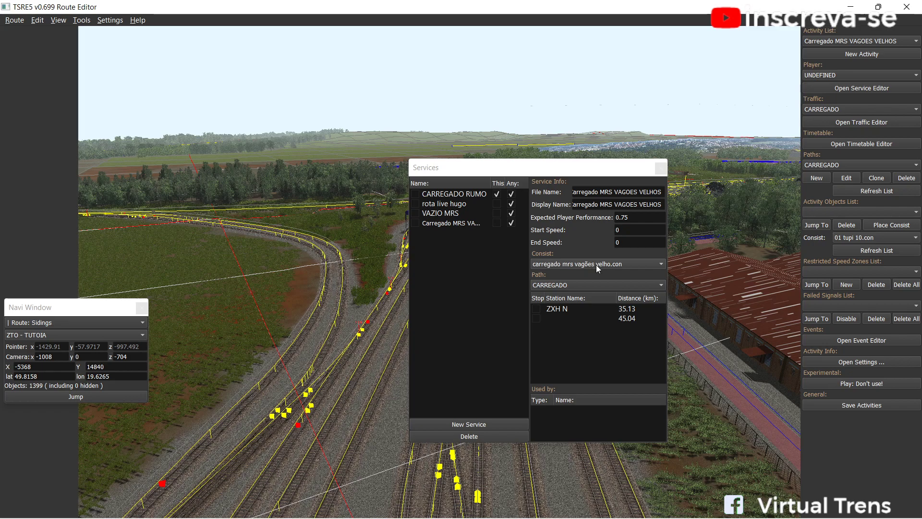
{"action": "left_click", "coordinate": [661, 168]}
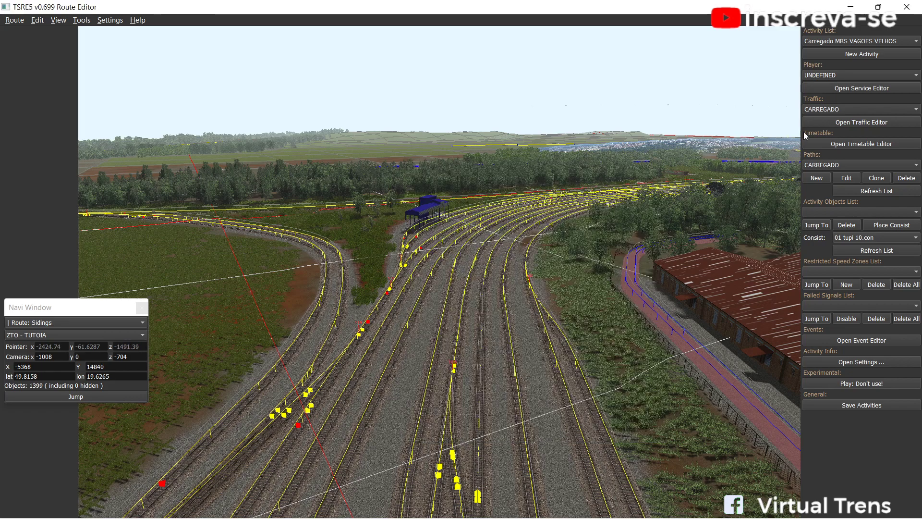
Review the services and start times in the CARREGADO traffic, and set the activity's traffic back to UNDEFINED.
{"action": "left_click", "coordinate": [840, 123]}
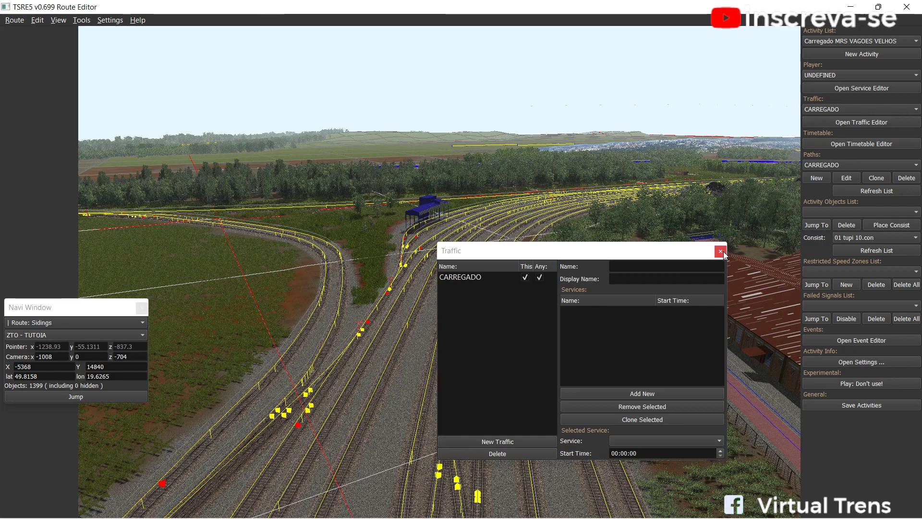
{"action": "left_click", "coordinate": [456, 279]}
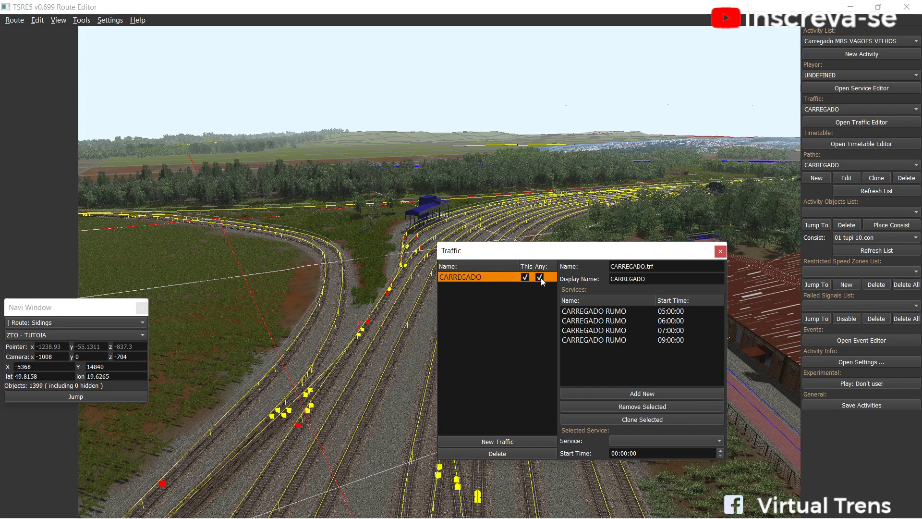
{"action": "left_click", "coordinate": [720, 251]}
{"action": "left_click", "coordinate": [844, 110]}
{"action": "left_click", "coordinate": [834, 118]}
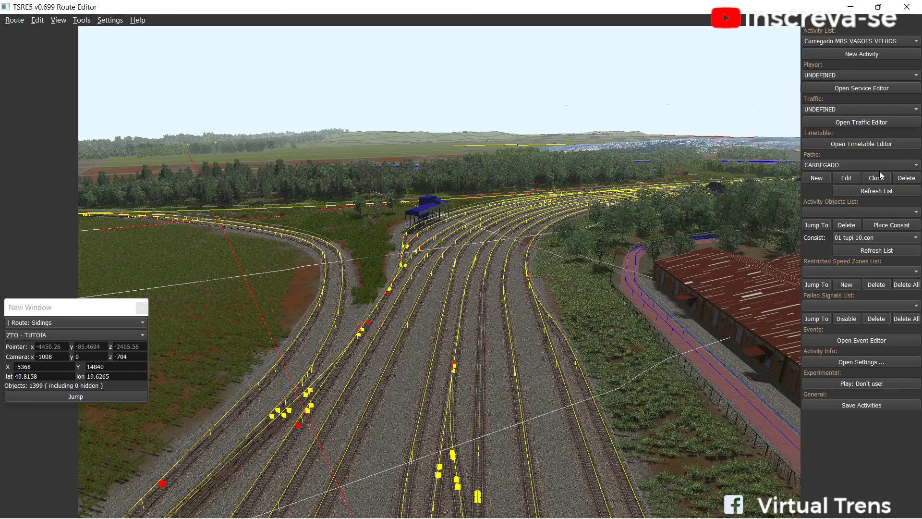
Look over the CARREGADO path's properties, the activity settings and the service list.
{"action": "left_click", "coordinate": [850, 178]}
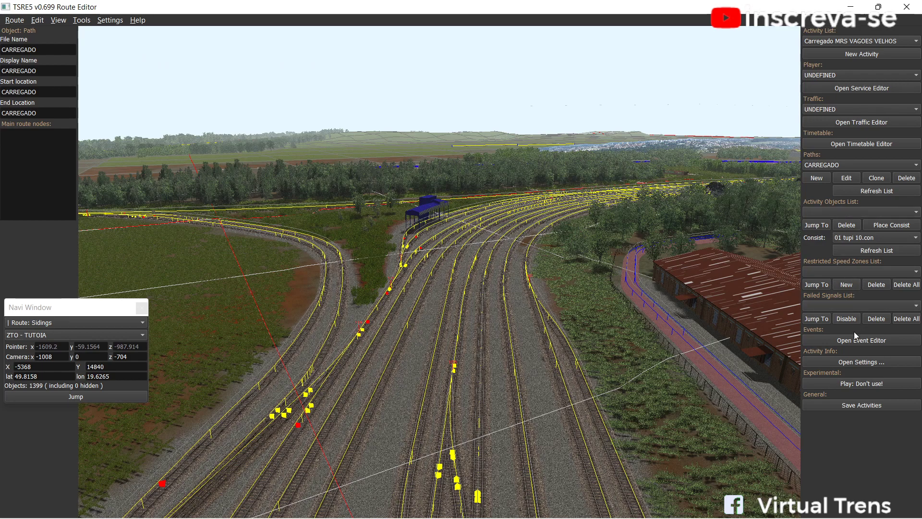
{"action": "left_click", "coordinate": [852, 361]}
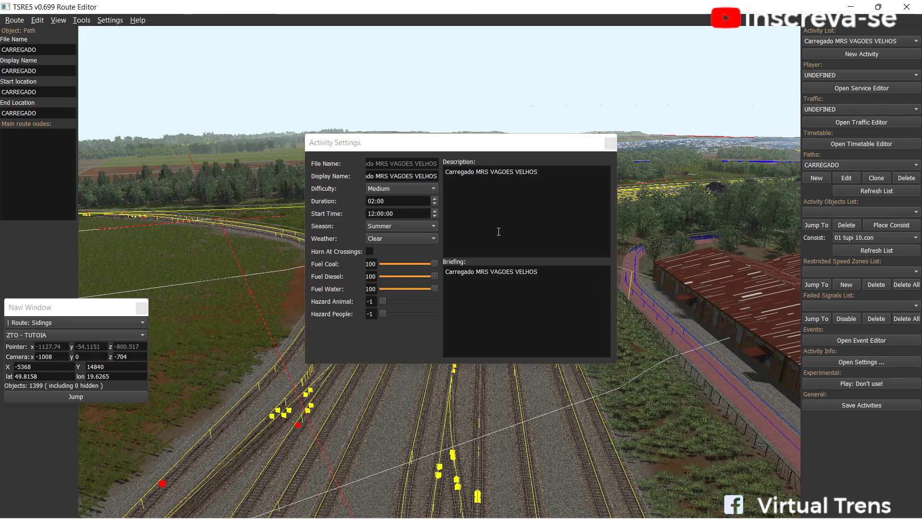
{"action": "left_click", "coordinate": [610, 143]}
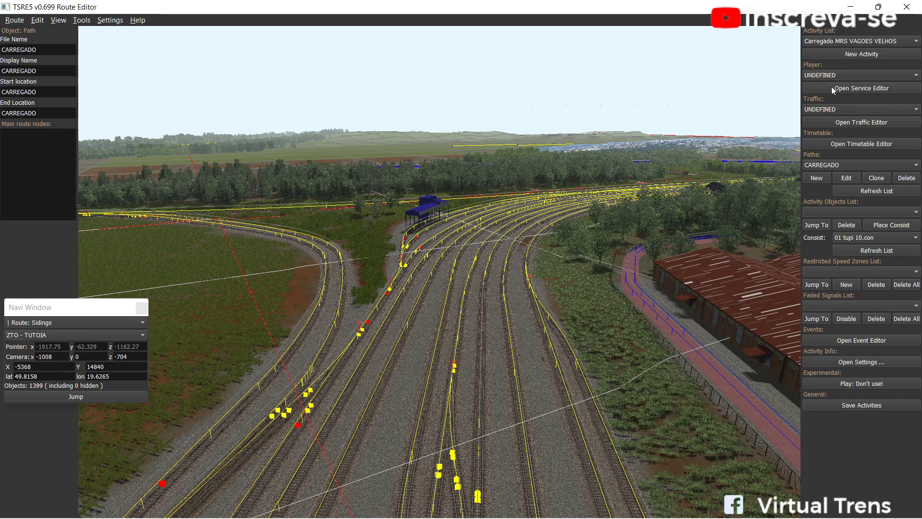
{"action": "left_click", "coordinate": [833, 89]}
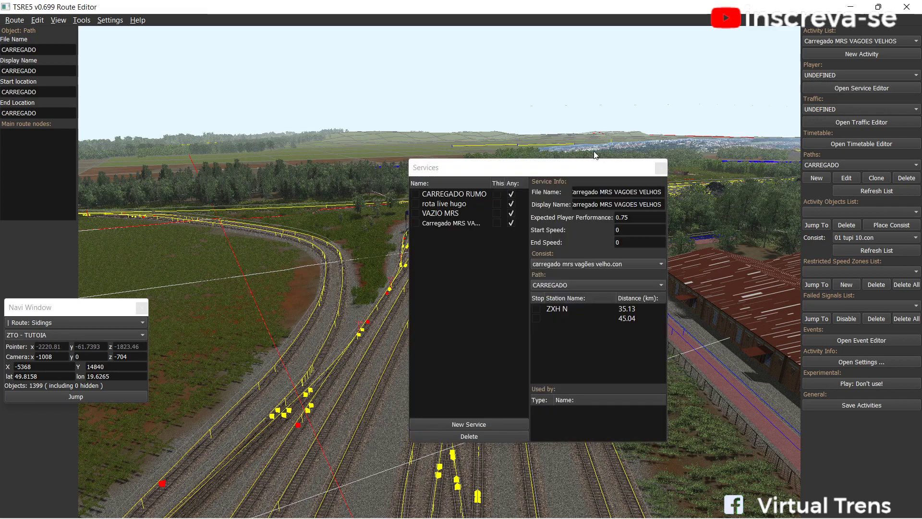
{"action": "left_click", "coordinate": [661, 167]}
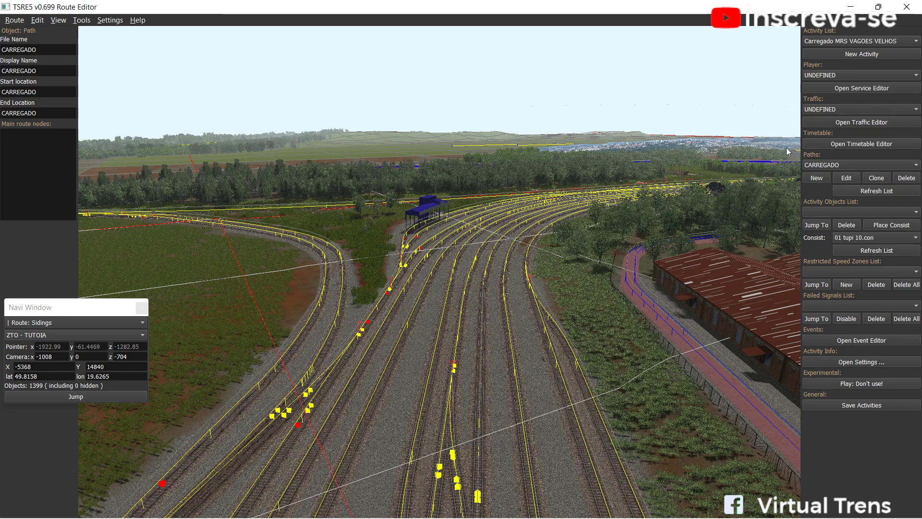
Set the activity's start time to 08:00:00 in the activity settings.
{"action": "left_click", "coordinate": [836, 363]}
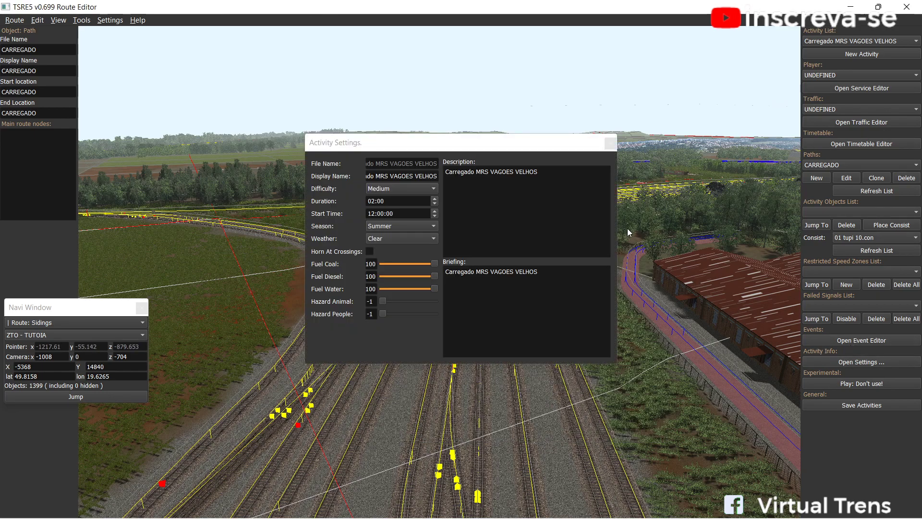
{"action": "left_click", "coordinate": [504, 177]}
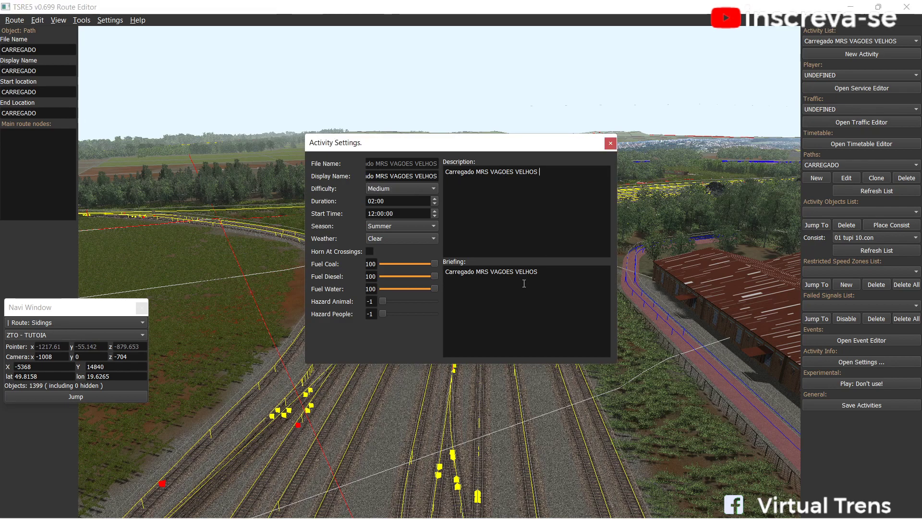
{"action": "left_click", "coordinate": [374, 213]}
{"action": "key", "text": "BackSpace"}
{"action": "key", "text": "BackSpace"}
{"action": "type", "text": "08"}
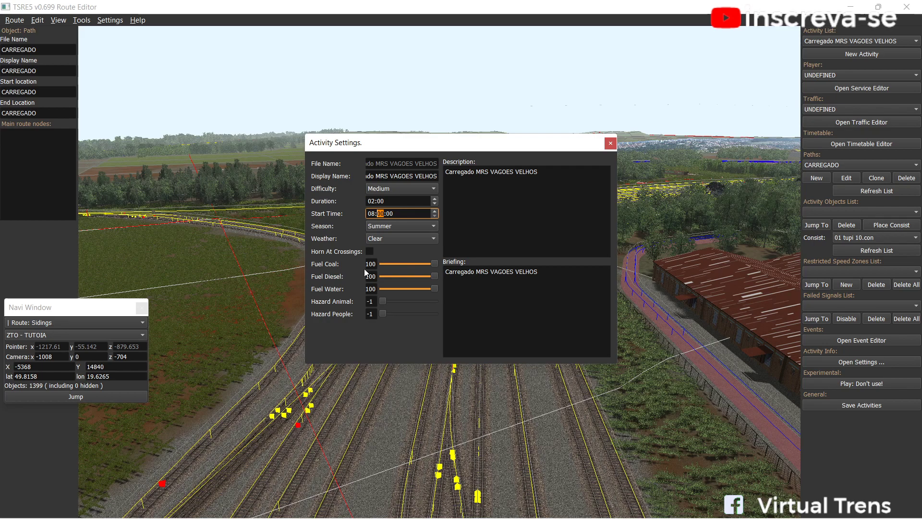
Set the activity's diesel fuel to 62 and save the route.
{"action": "left_click_drag", "start_coordinate": [431, 277], "coordinate": [412, 278]}
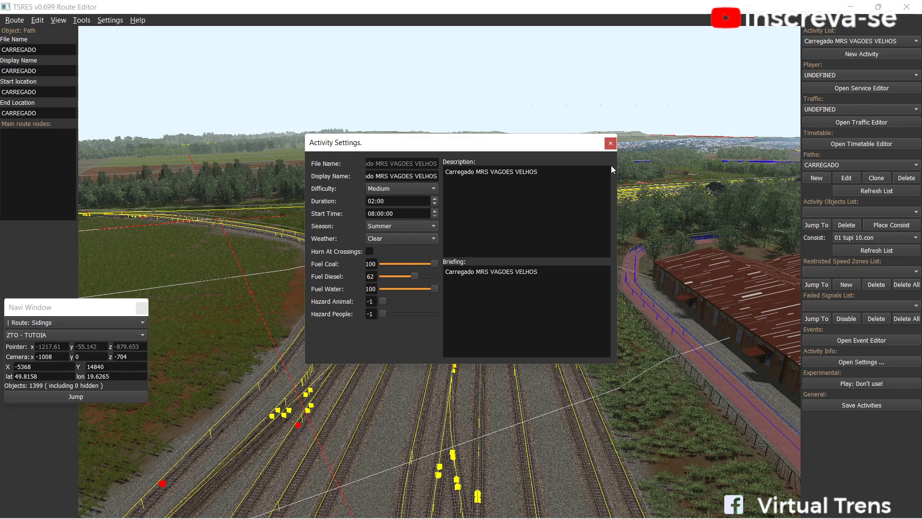
{"action": "left_click", "coordinate": [611, 146]}
{"action": "left_click", "coordinate": [15, 19]}
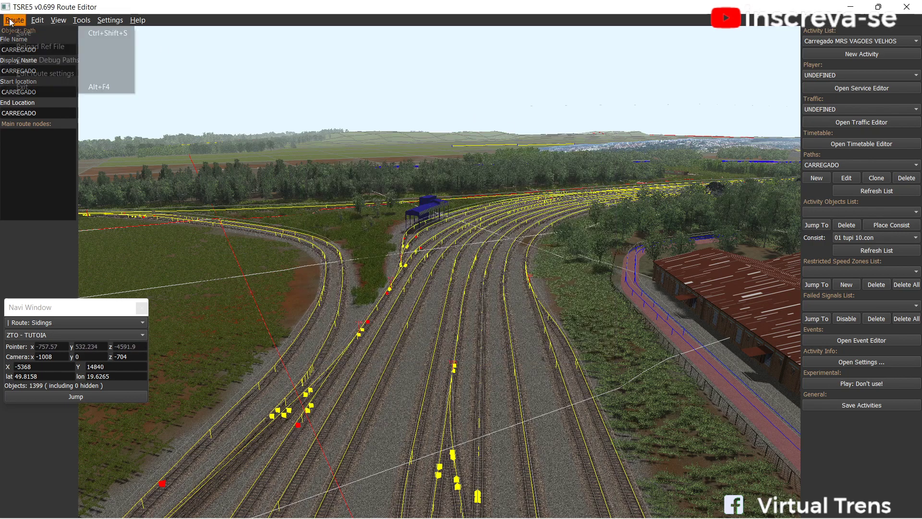
{"action": "left_click", "coordinate": [19, 33]}
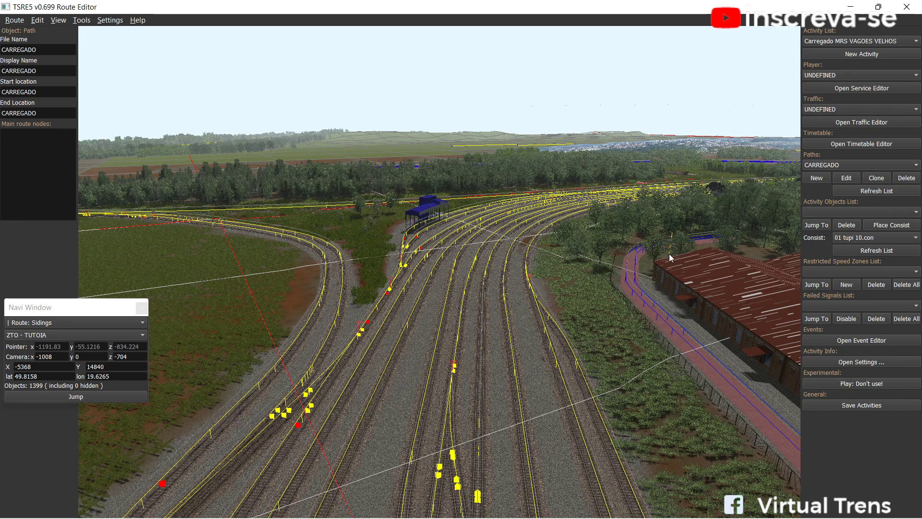
Save the activities.
{"action": "left_click", "coordinate": [876, 405]}
Follow the highlighted CARREGADO path along the main line beyond the Tutoia yard and inspect its tracks and signals.
{"action": "right_click_drag", "start_coordinate": [611, 261], "coordinate": [651, 255]}
{"action": "key", "text": "w"}
{"action": "key", "text": "w"}
{"action": "key", "text": "w"}
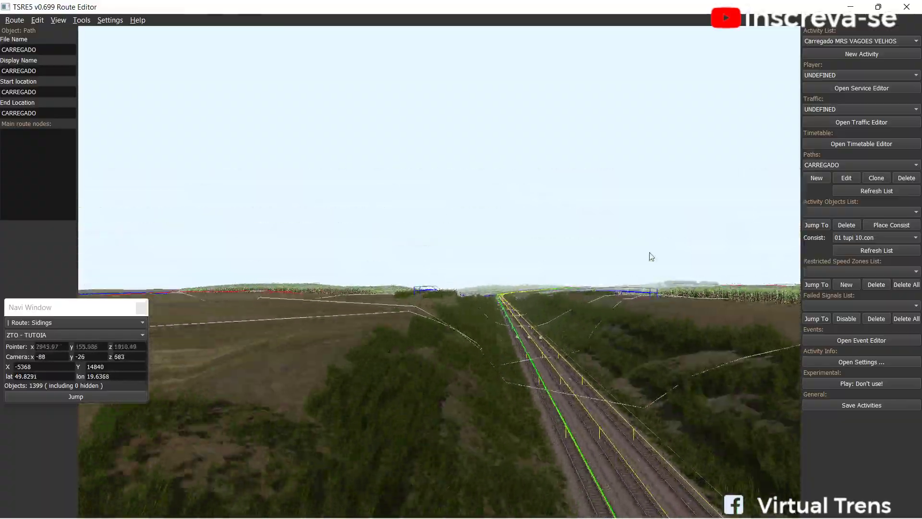
{"action": "key", "text": "w"}
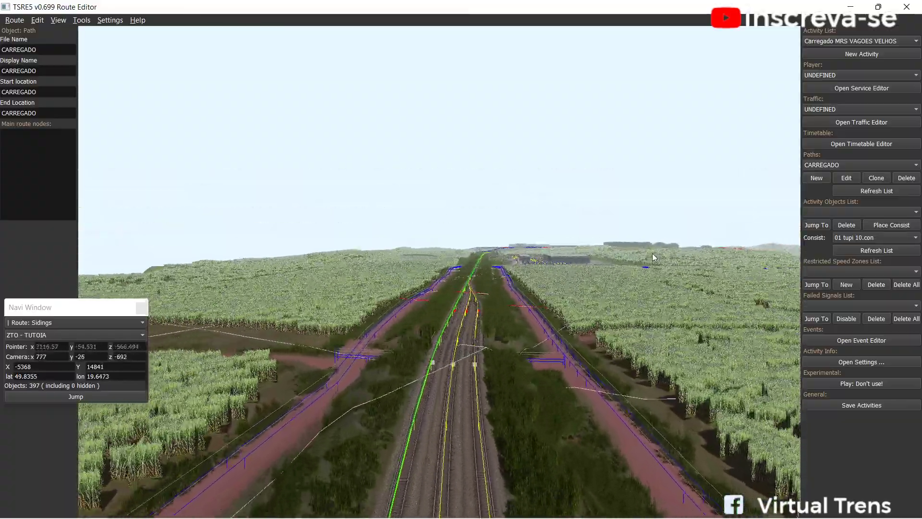
{"action": "right_click_drag", "start_coordinate": [653, 253], "coordinate": [652, 258]}
{"action": "key", "text": "s"}
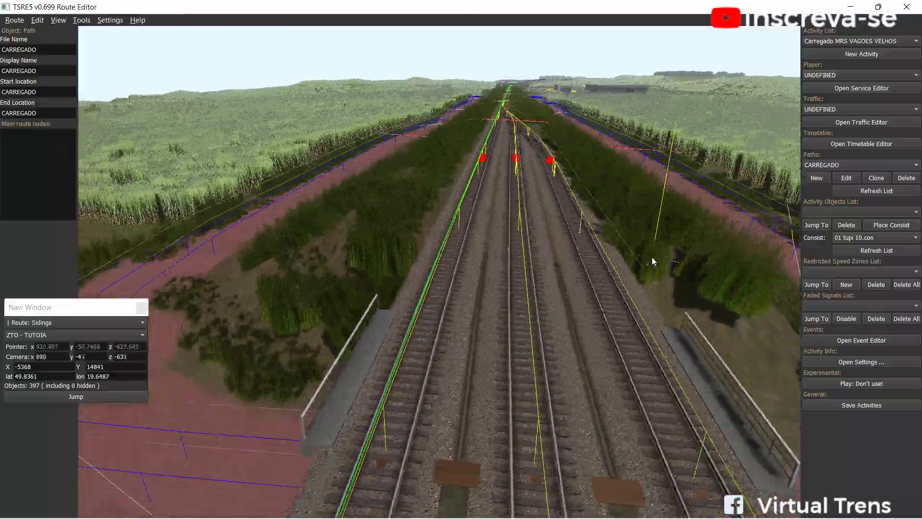
{"action": "key", "text": "w"}
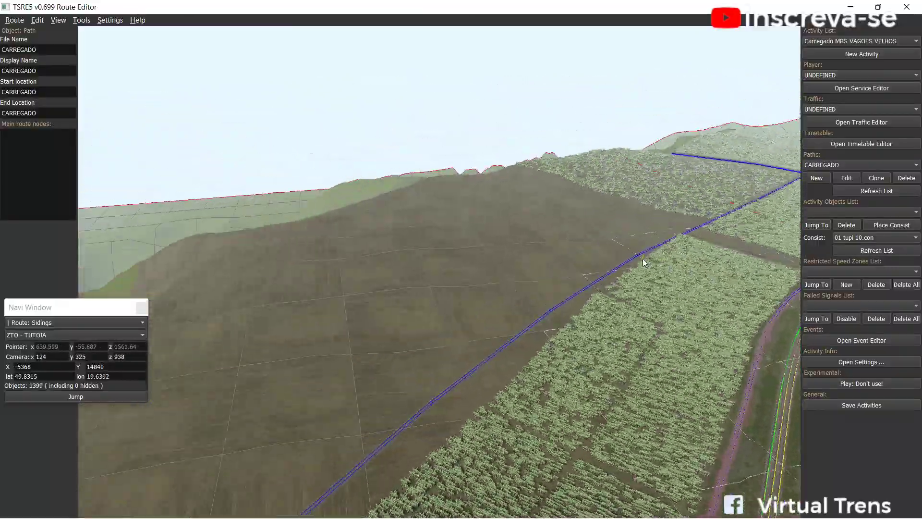
{"action": "key", "text": "w"}
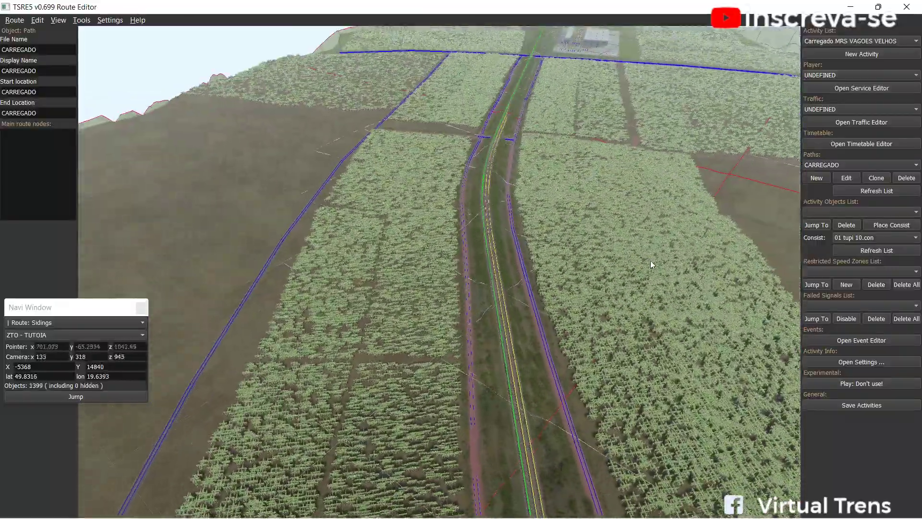
{"action": "key", "text": "w"}
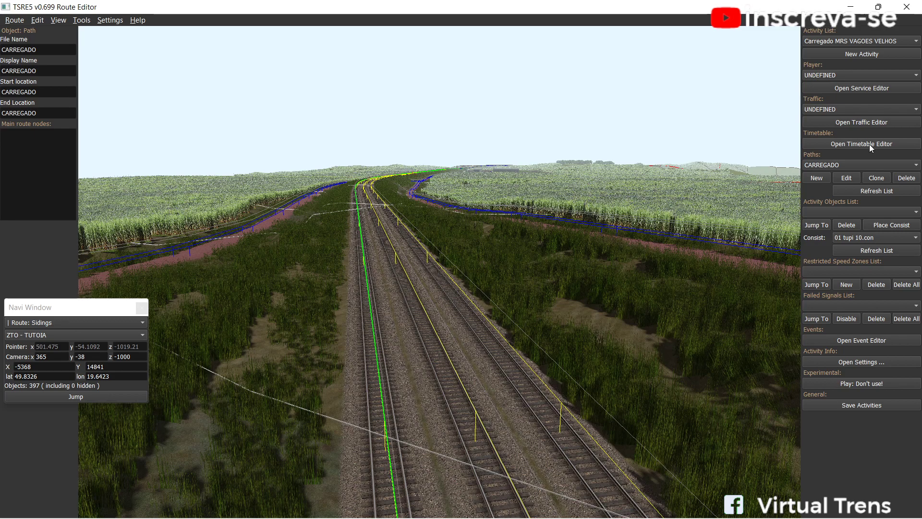
Check the CARREGADO traffic's services and the traffic choices available for the activity.
{"action": "left_click", "coordinate": [858, 122]}
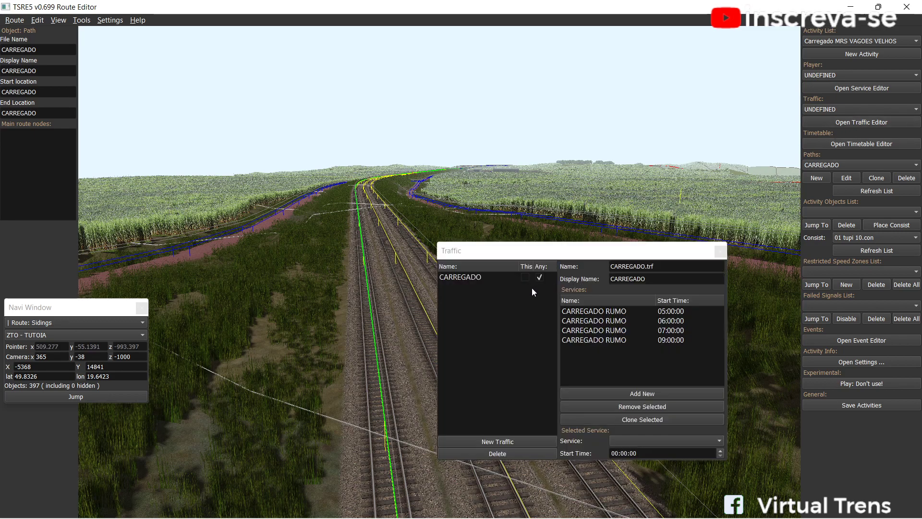
{"action": "left_click", "coordinate": [539, 278]}
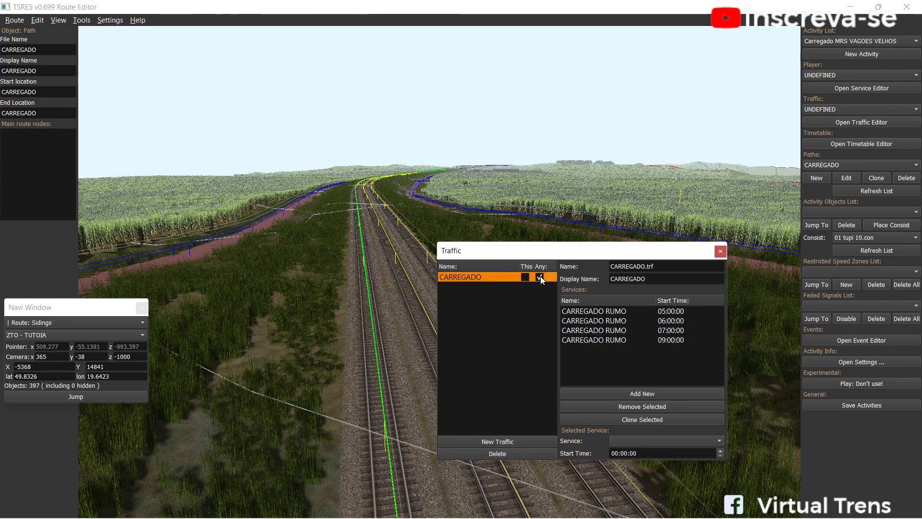
{"action": "left_click", "coordinate": [720, 251]}
{"action": "left_click", "coordinate": [820, 110]}
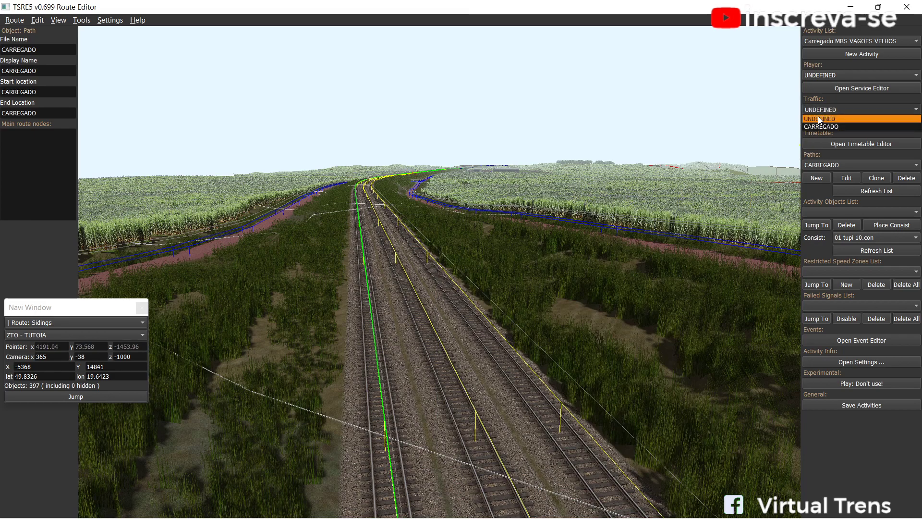
{"action": "left_click", "coordinate": [824, 112]}
Create a new traffic named VAZIO DA RUMO.
{"action": "left_click", "coordinate": [849, 122]}
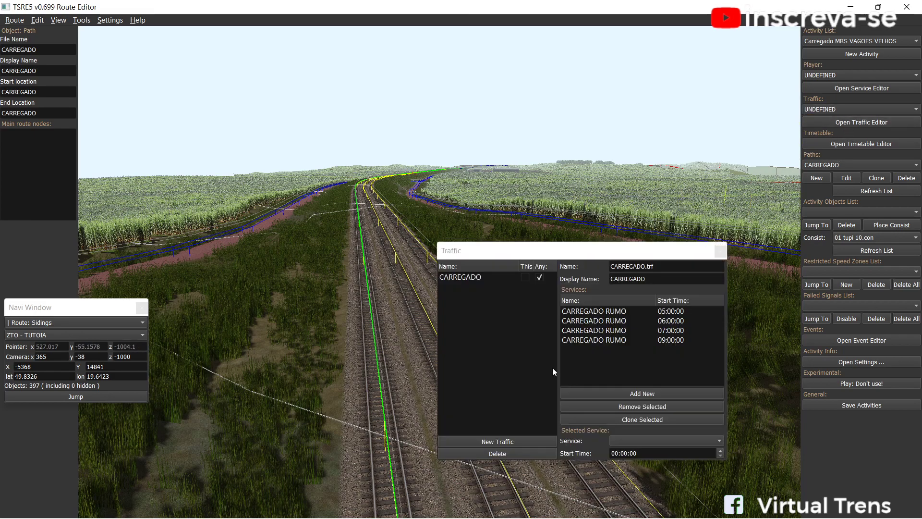
{"action": "left_click", "coordinate": [502, 438]}
{"action": "type", "text": "VAZIO DA RU"}
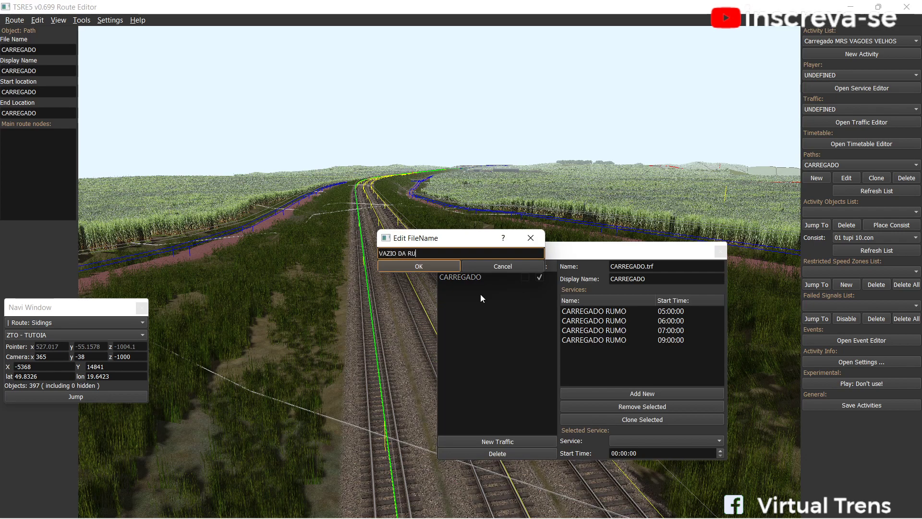
{"action": "type", "text": "MO"}
{"action": "left_click_drag", "start_coordinate": [446, 237], "coordinate": [347, 251]}
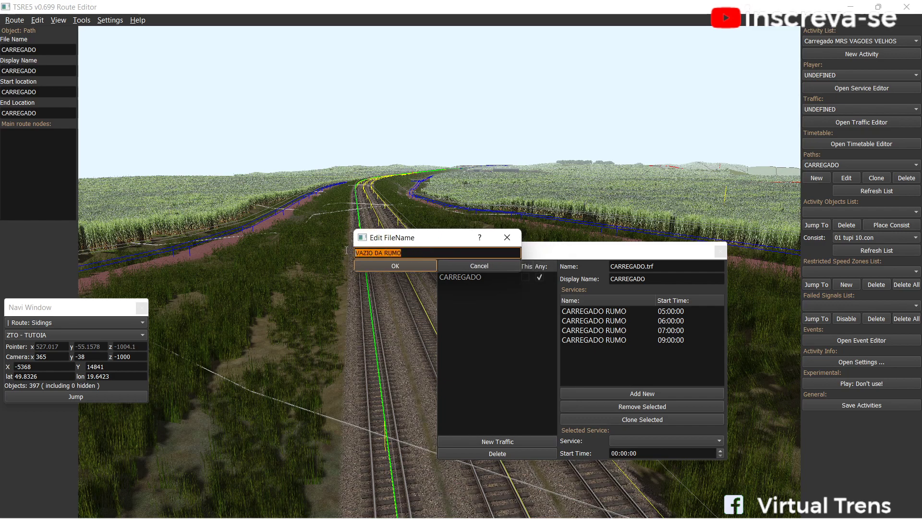
{"action": "left_click", "coordinate": [385, 268]}
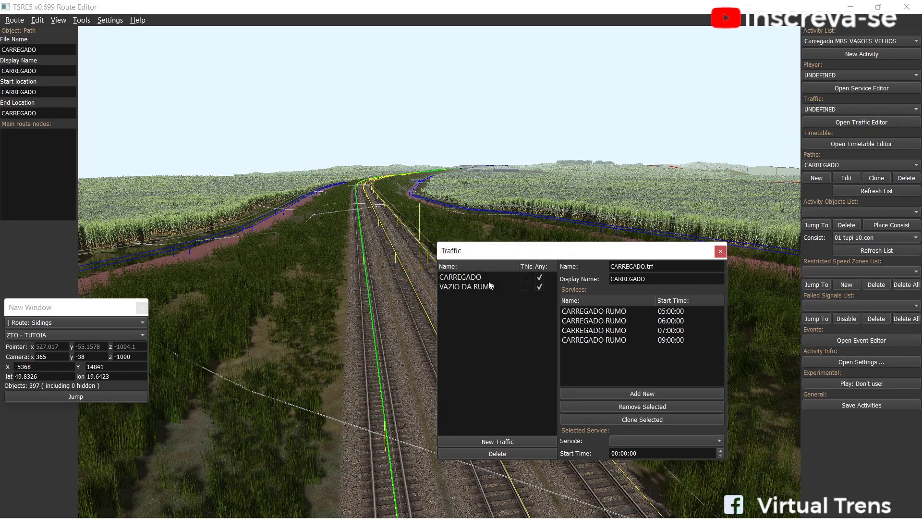
Try adding a service entry to the VAZIO DA RUMO traffic, removing the blank entry and adding another.
{"action": "left_click", "coordinate": [472, 289]}
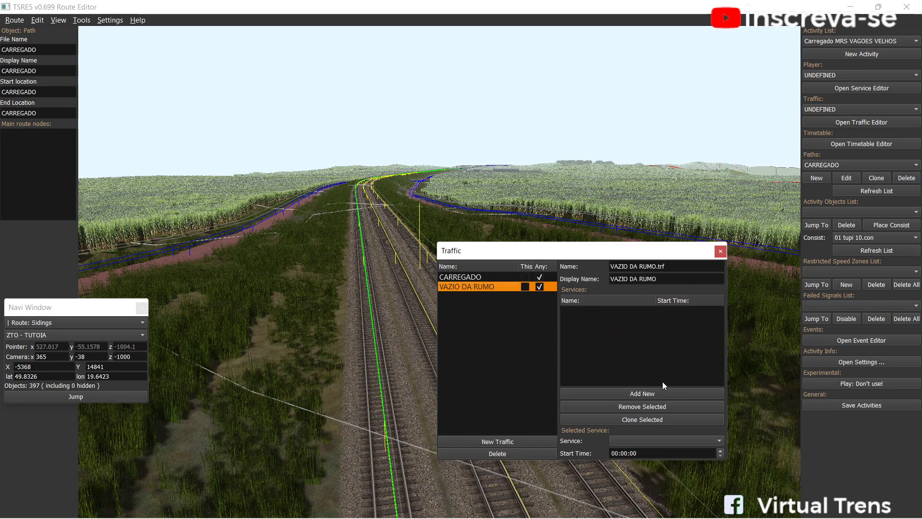
{"action": "left_click", "coordinate": [659, 394]}
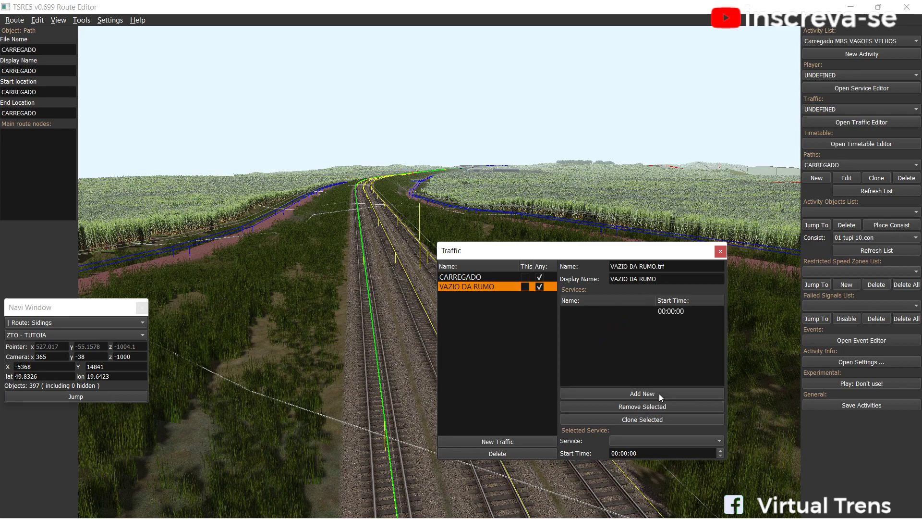
{"action": "left_click", "coordinate": [675, 311]}
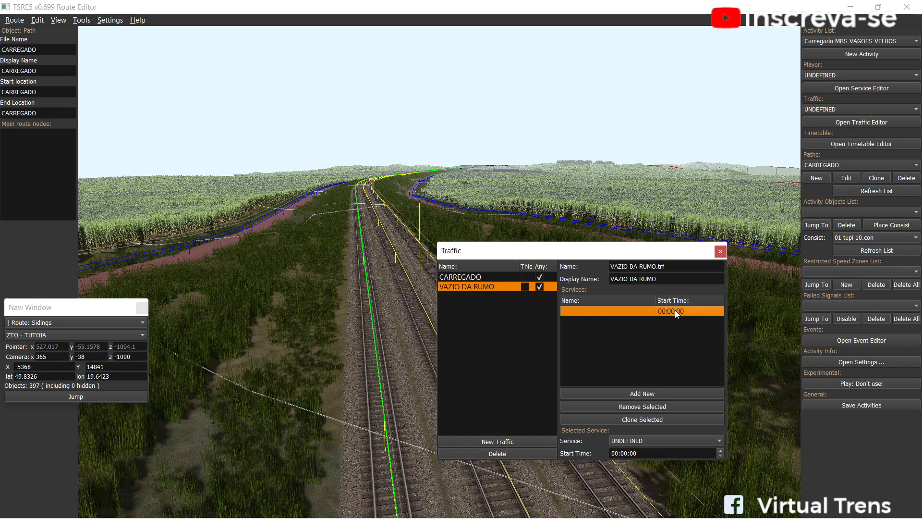
{"action": "left_click", "coordinate": [720, 439]}
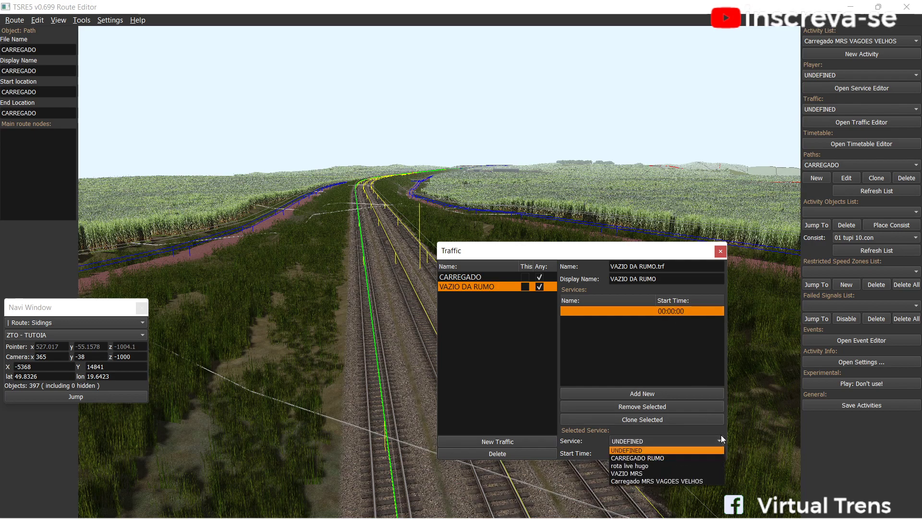
{"action": "left_click", "coordinate": [722, 437]}
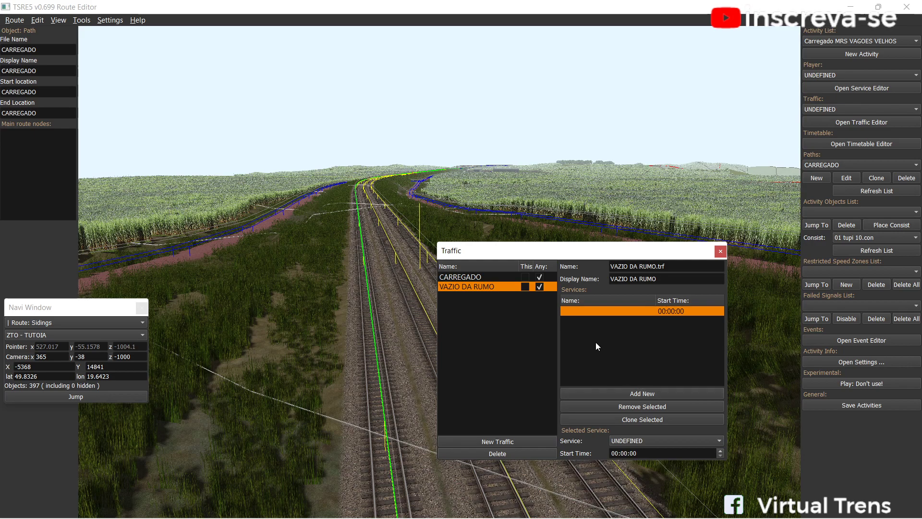
{"action": "left_click", "coordinate": [516, 286]}
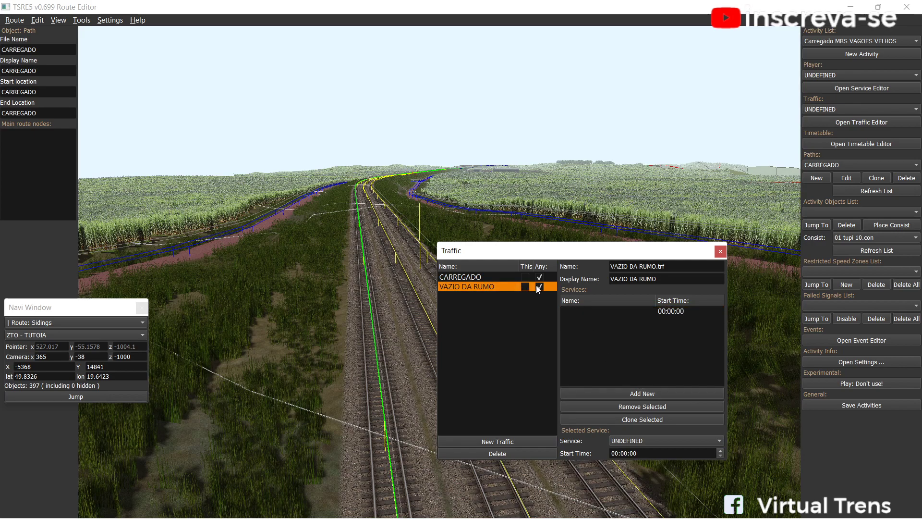
{"action": "left_click", "coordinate": [686, 312]}
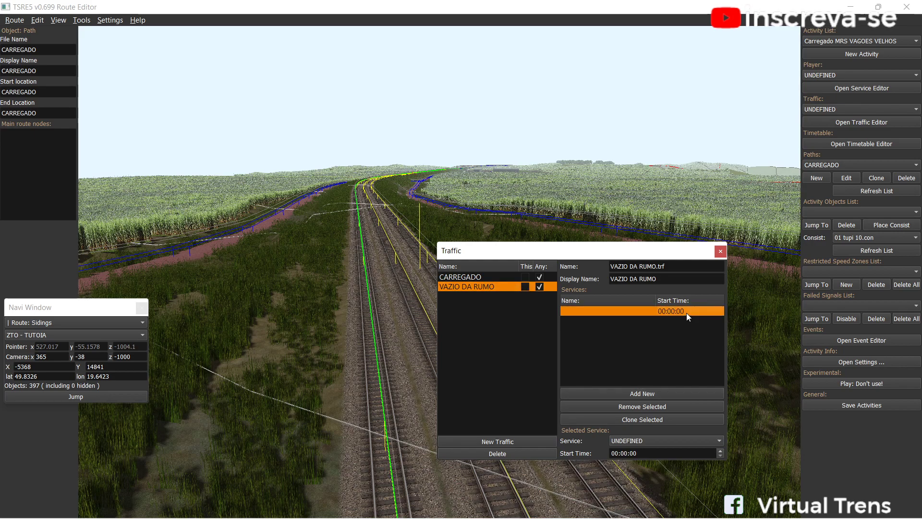
{"action": "left_click", "coordinate": [638, 408]}
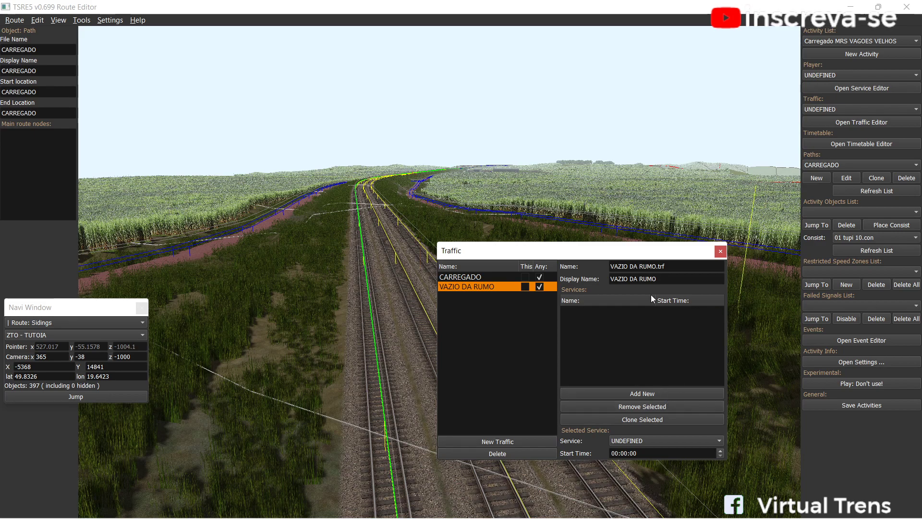
{"action": "left_click", "coordinate": [632, 393]}
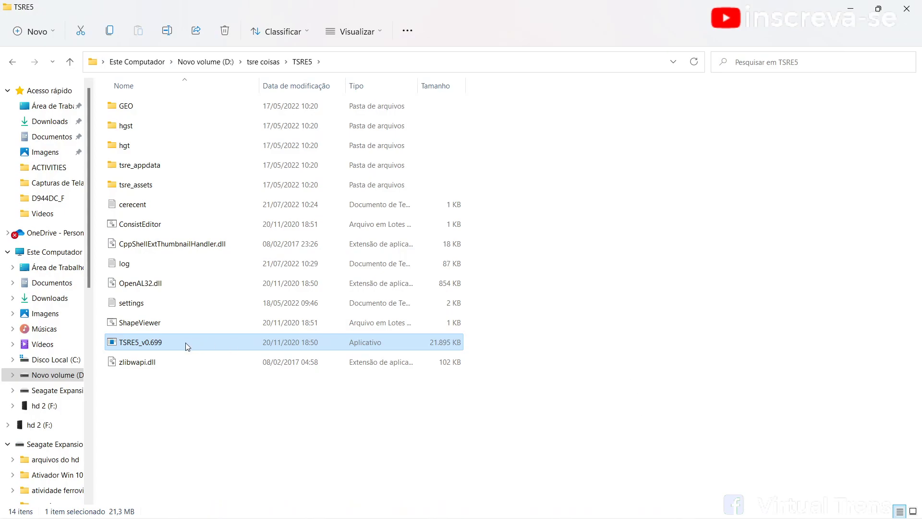
Relaunch TSRE5_v0.699 and load the Rumo Logística ZRX-ZAR route from the d:/microsoft games folder.
{"action": "double_click", "coordinate": [185, 342]}
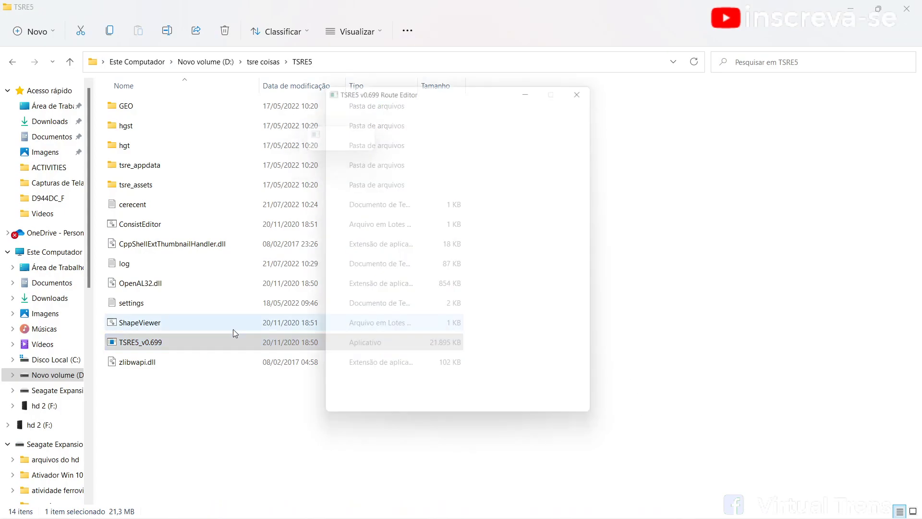
{"action": "left_click", "coordinate": [407, 216]}
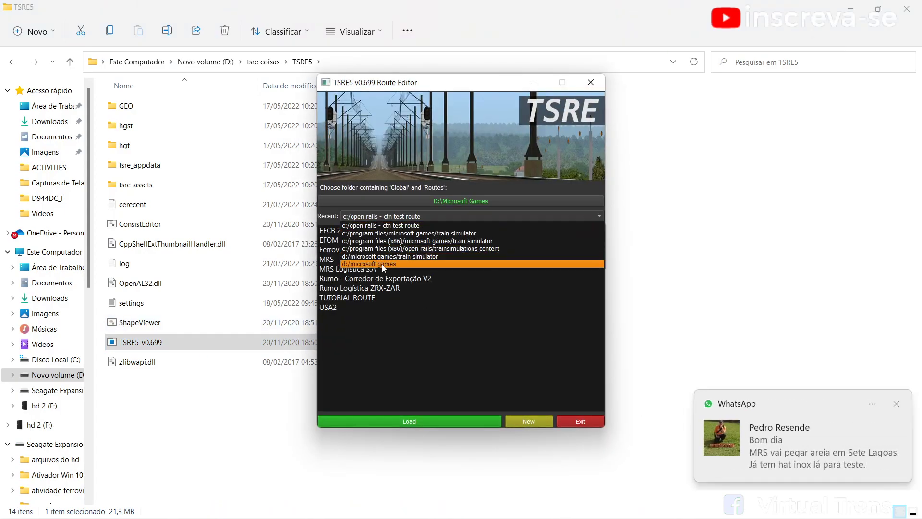
{"action": "left_click", "coordinate": [382, 265]}
{"action": "left_click", "coordinate": [897, 404]}
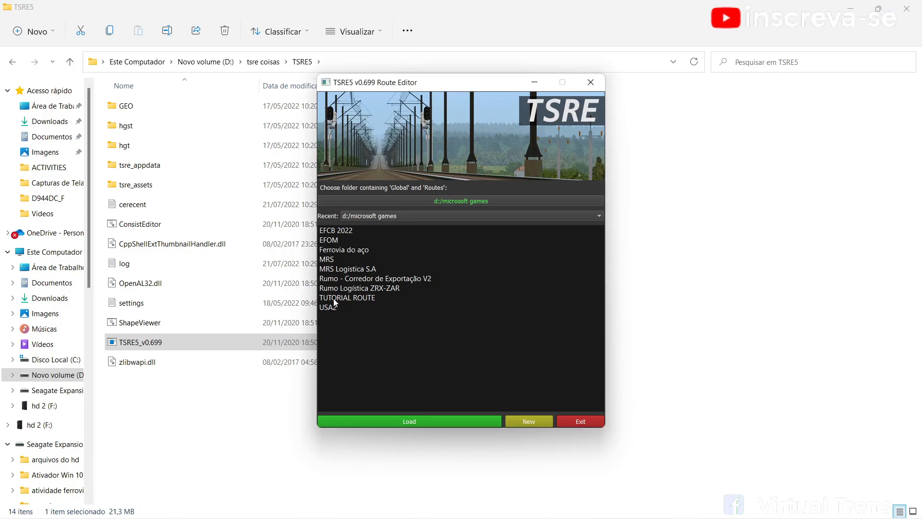
{"action": "left_click", "coordinate": [350, 287]}
{"action": "left_click", "coordinate": [432, 423]}
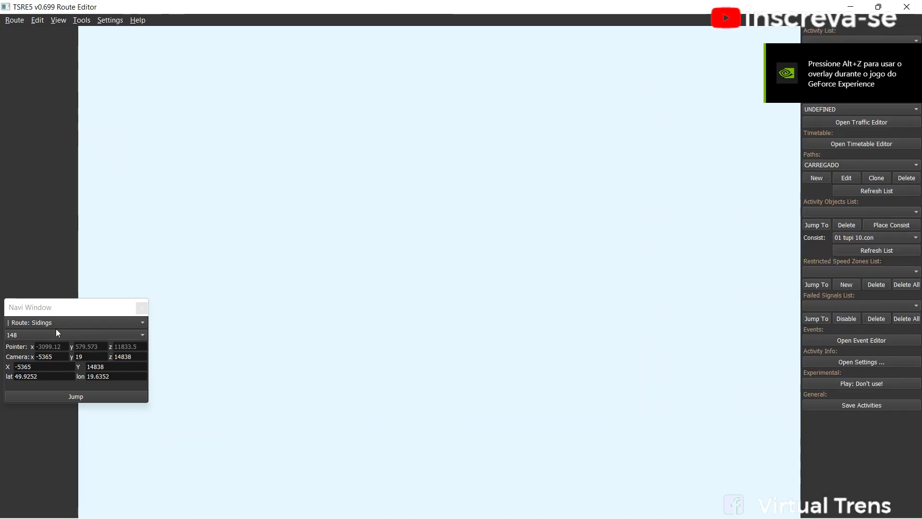
Choose the siding ZTO - TUTOIA as the destination and jump to it.
{"action": "left_click", "coordinate": [55, 333]}
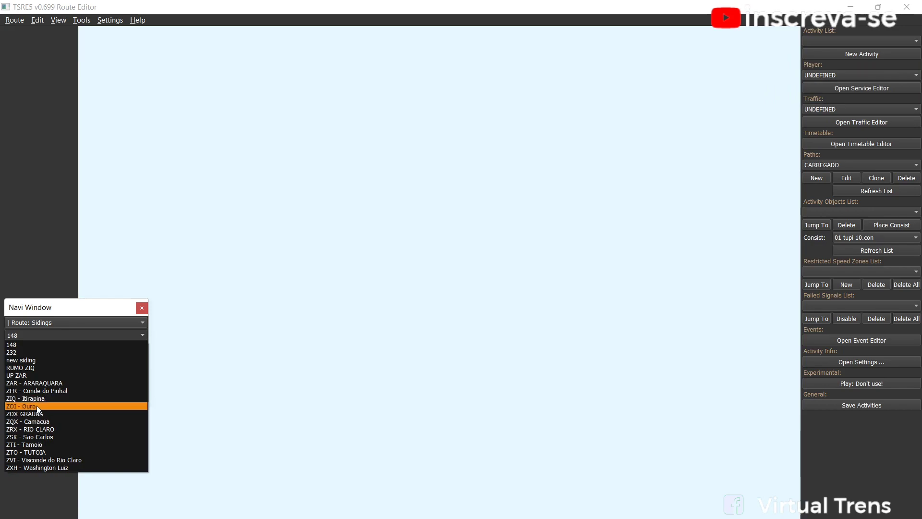
{"action": "left_click", "coordinate": [34, 383]}
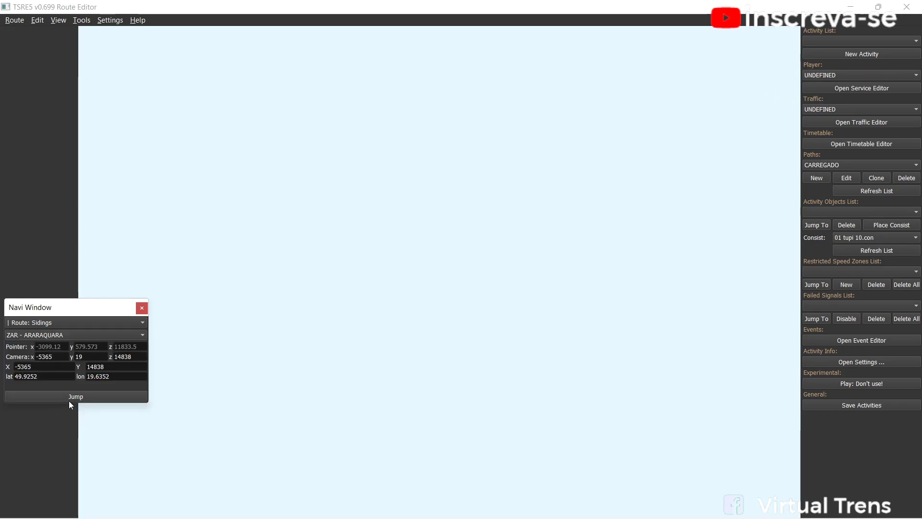
{"action": "left_click", "coordinate": [58, 335]}
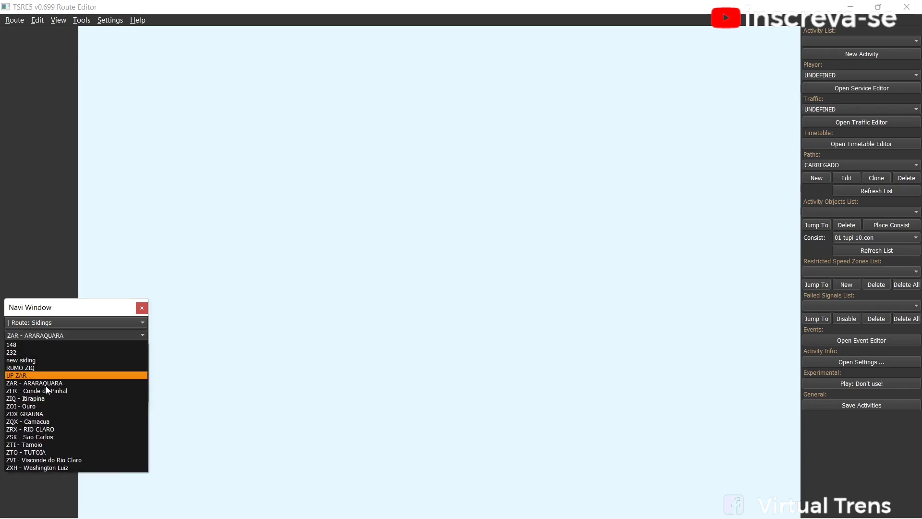
{"action": "left_click", "coordinate": [36, 446]}
{"action": "left_click", "coordinate": [70, 332]}
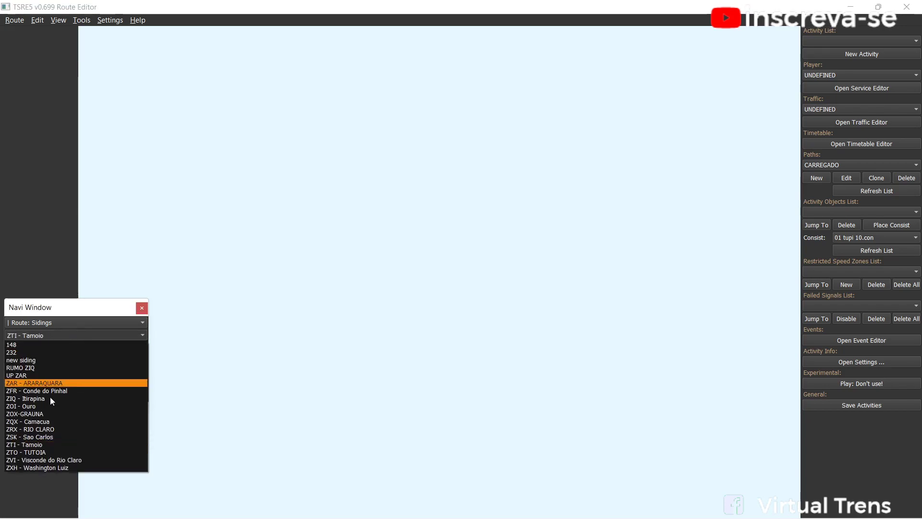
{"action": "left_click", "coordinate": [46, 452]}
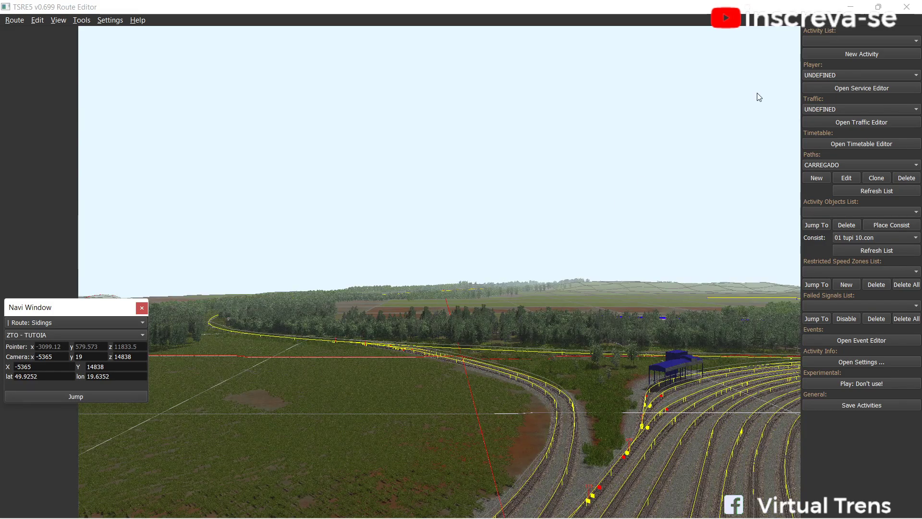
Select the activity Carregado MRS VAGOES VELHOS for editing and look along the line leaving the Tutoia yard.
{"action": "left_click", "coordinate": [895, 40]}
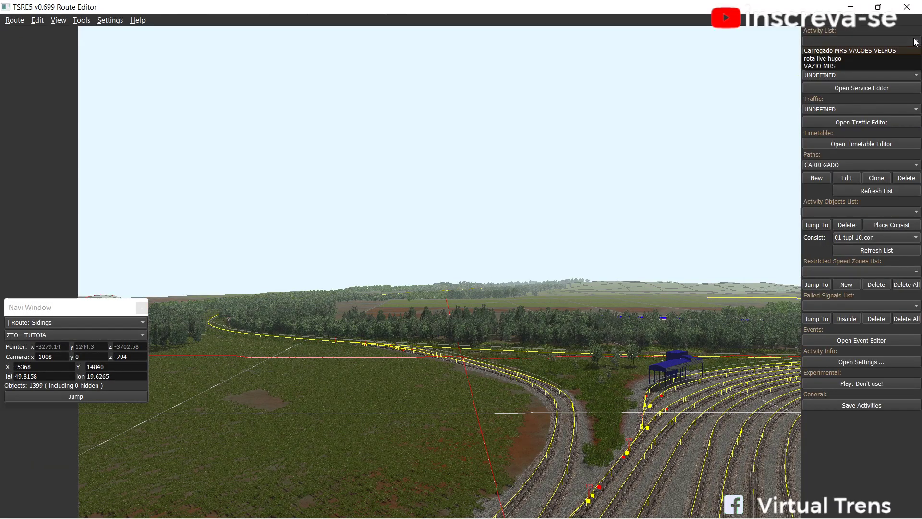
{"action": "left_click", "coordinate": [894, 47]}
{"action": "scroll", "coordinate": [559, 275], "scroll_direction": "down", "scroll_amount": 5}
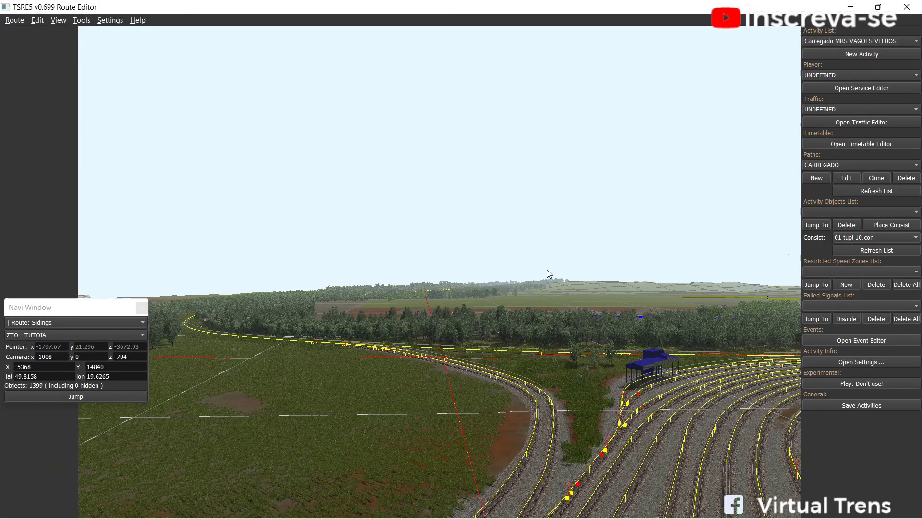
{"action": "scroll", "coordinate": [580, 275], "scroll_direction": "up", "scroll_amount": 5}
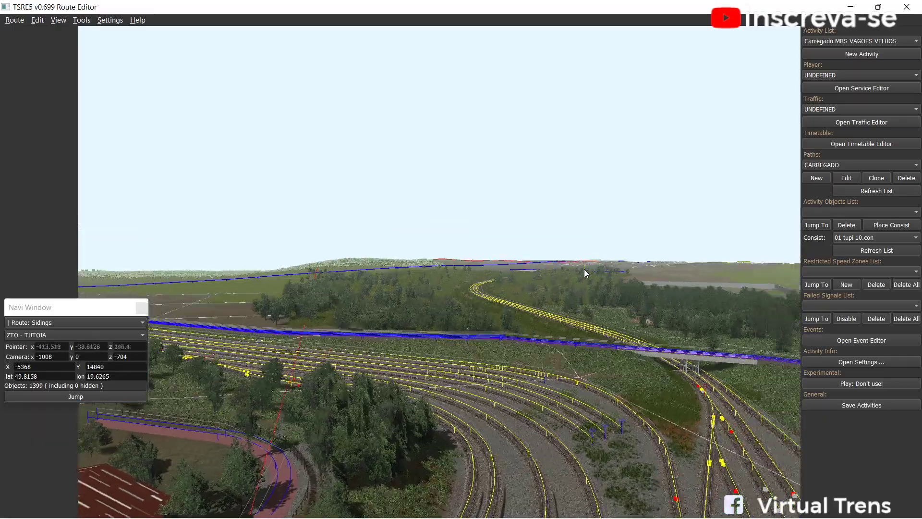
{"action": "scroll", "coordinate": [587, 273], "scroll_direction": "down", "scroll_amount": 5}
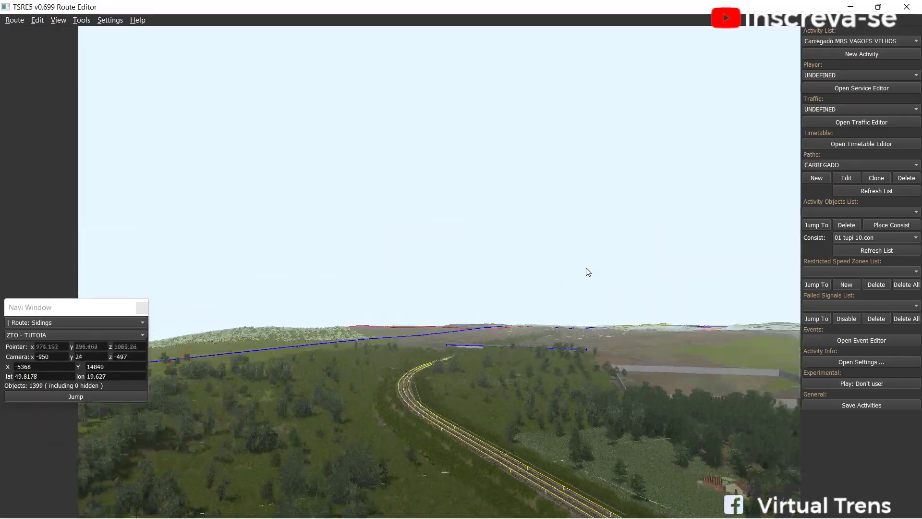
Check the consist, path and station stops of the Carregado MRS VAGOES VELHOS service.
{"action": "scroll", "coordinate": [587, 272], "scroll_direction": "down", "scroll_amount": 4}
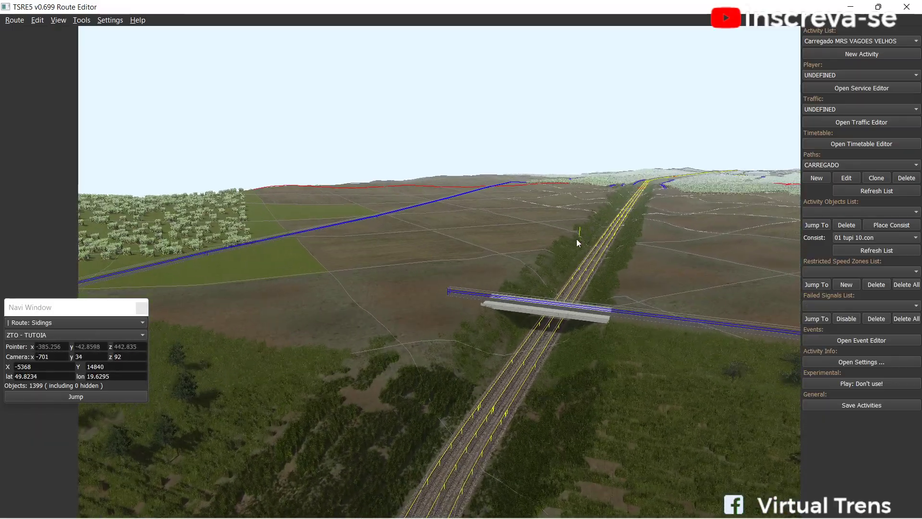
{"action": "left_click", "coordinate": [854, 90]}
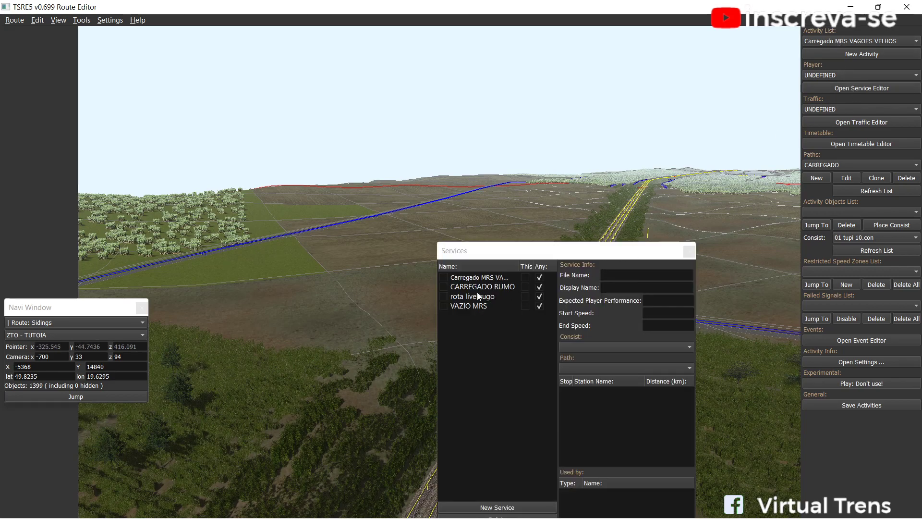
{"action": "left_click", "coordinate": [450, 279]}
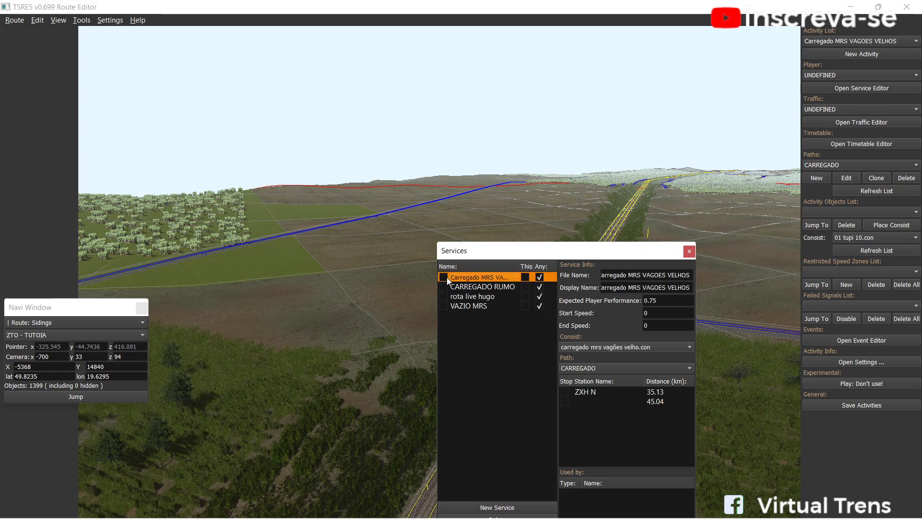
{"action": "left_click", "coordinate": [690, 251]}
Create a new service with the file name VAZIO RUMO.
{"action": "key", "text": "w"}
{"action": "key", "text": "w"}
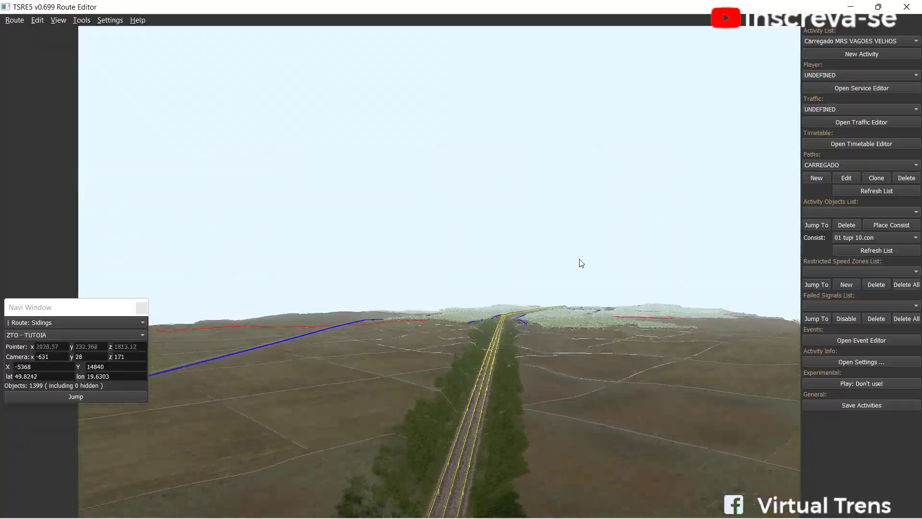
{"action": "key", "text": "w"}
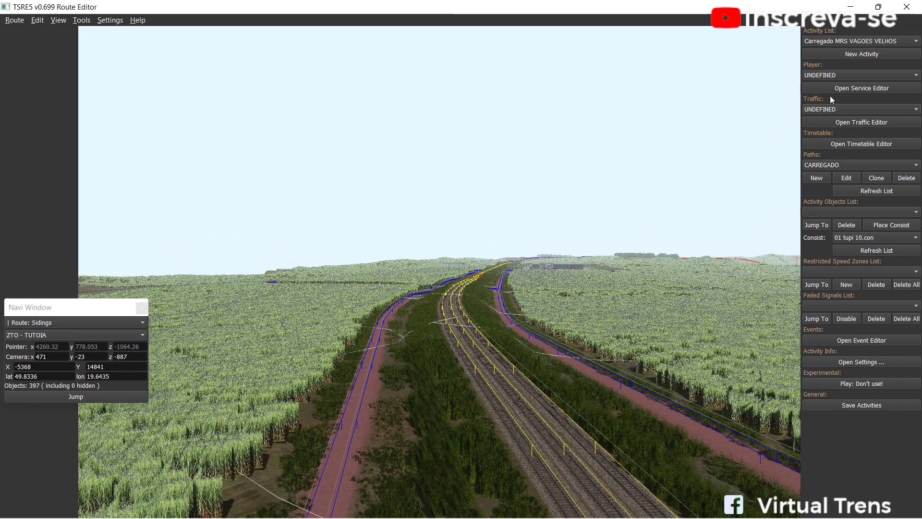
{"action": "left_click", "coordinate": [834, 75]}
{"action": "left_click", "coordinate": [834, 75]}
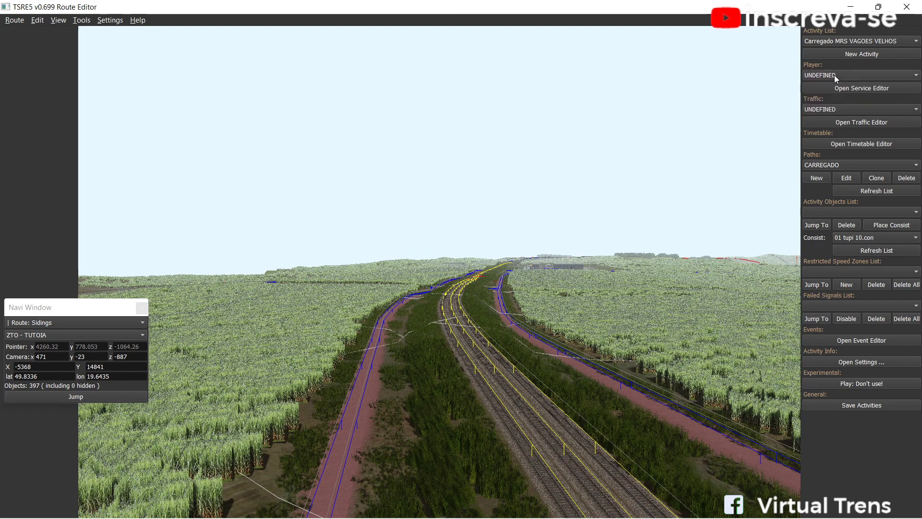
{"action": "left_click", "coordinate": [838, 87]}
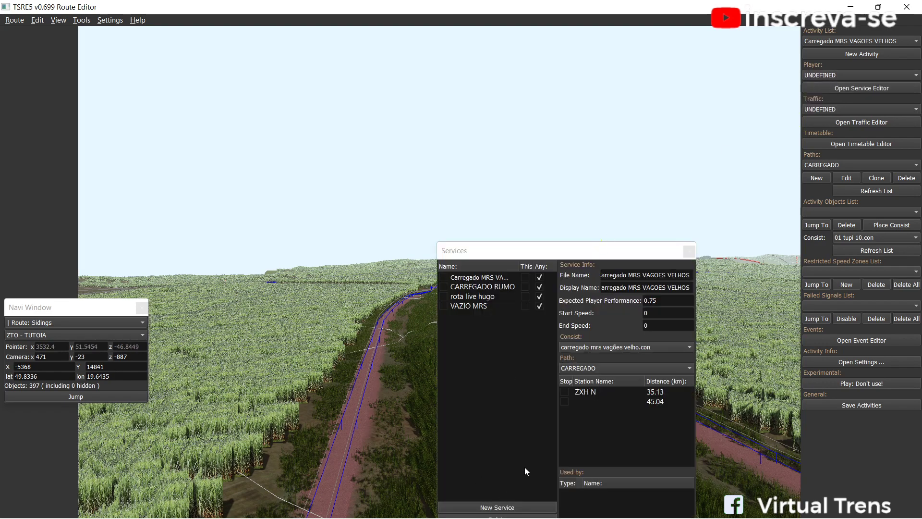
{"action": "left_click_drag", "start_coordinate": [569, 252], "coordinate": [525, 158]}
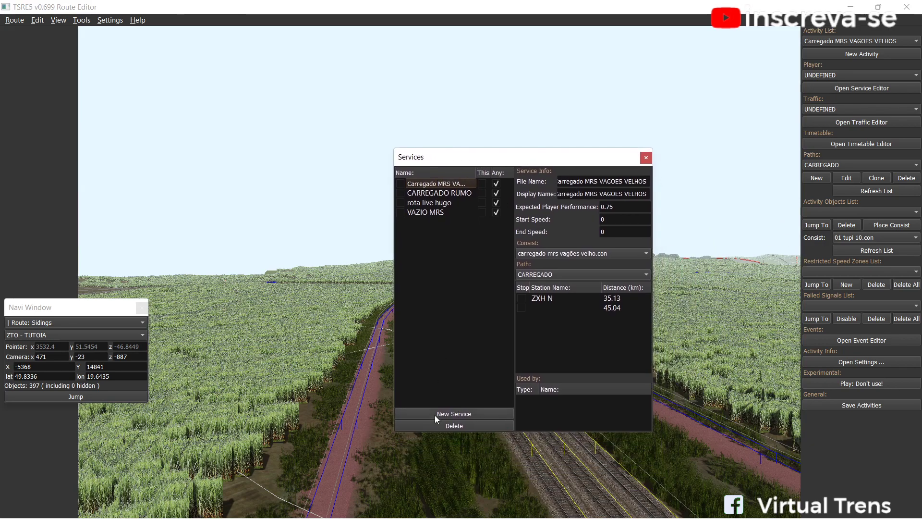
{"action": "left_click", "coordinate": [435, 415]}
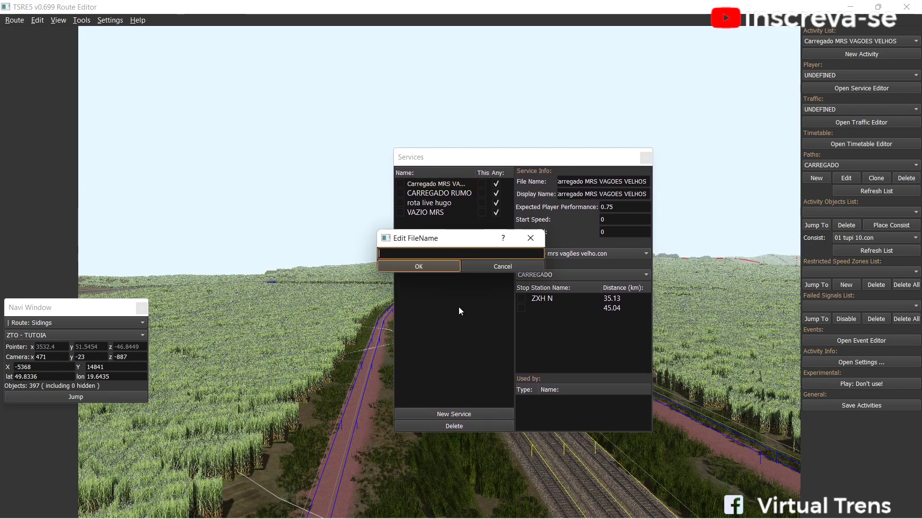
{"action": "type", "text": "VAZIO RUMO"}
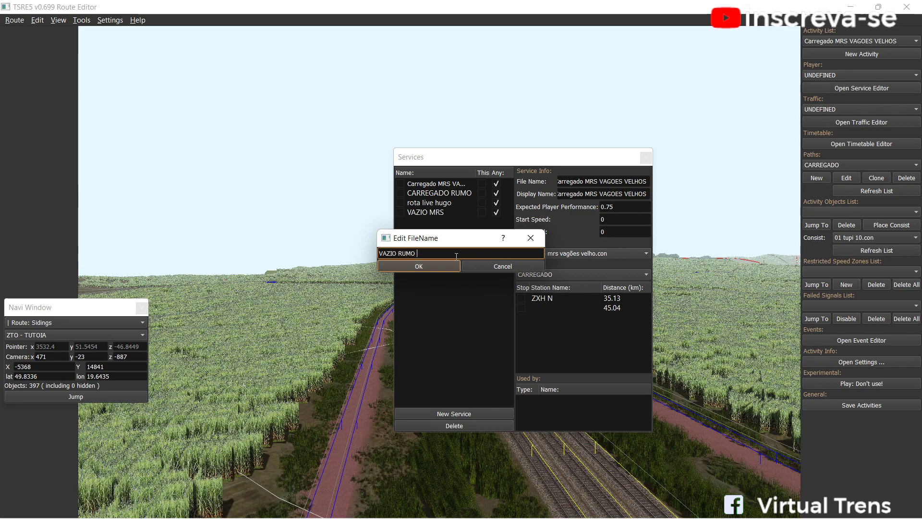
{"action": "left_click_drag", "start_coordinate": [423, 254], "coordinate": [355, 252]}
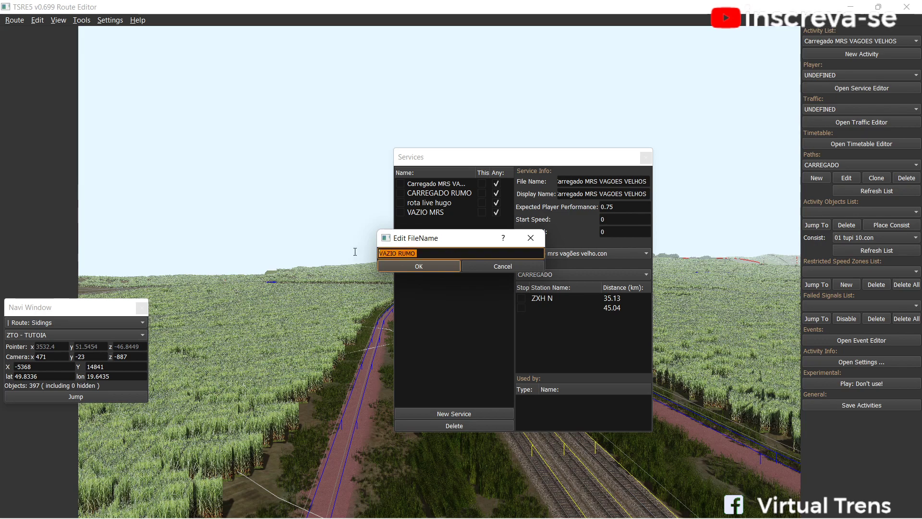
{"action": "left_click", "coordinate": [393, 268]}
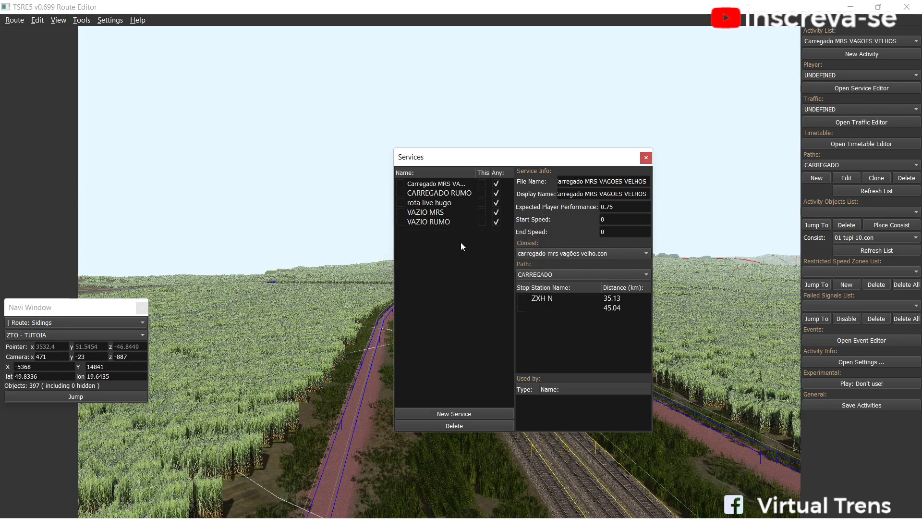
Assign the consist trem vazio rumo.con to the VAZIO RUMO service.
{"action": "left_click", "coordinate": [434, 222]}
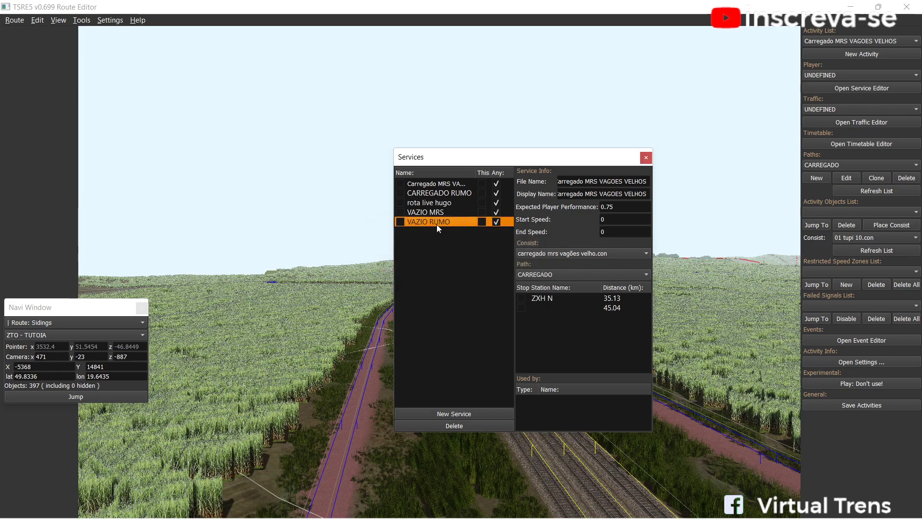
{"action": "left_click", "coordinate": [585, 254]}
{"action": "type", "text": "vaz"}
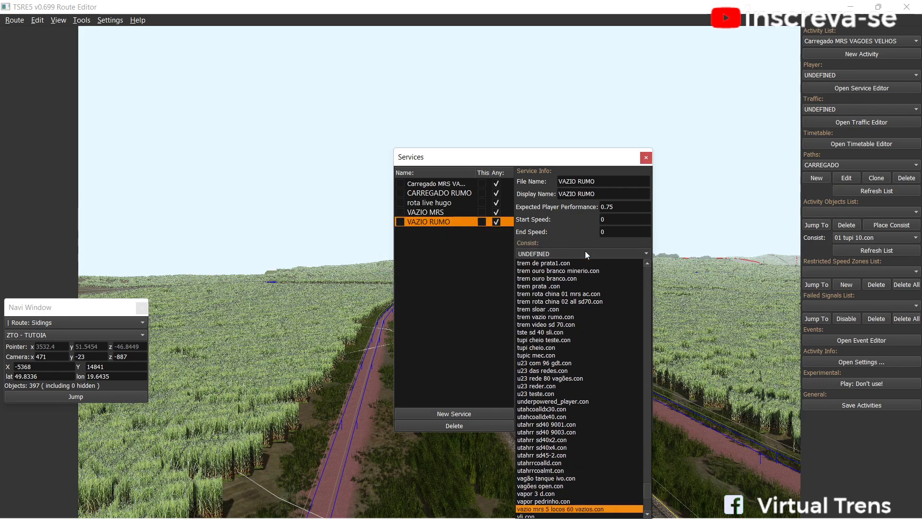
{"action": "scroll", "coordinate": [568, 373], "scroll_direction": "down", "scroll_amount": 4}
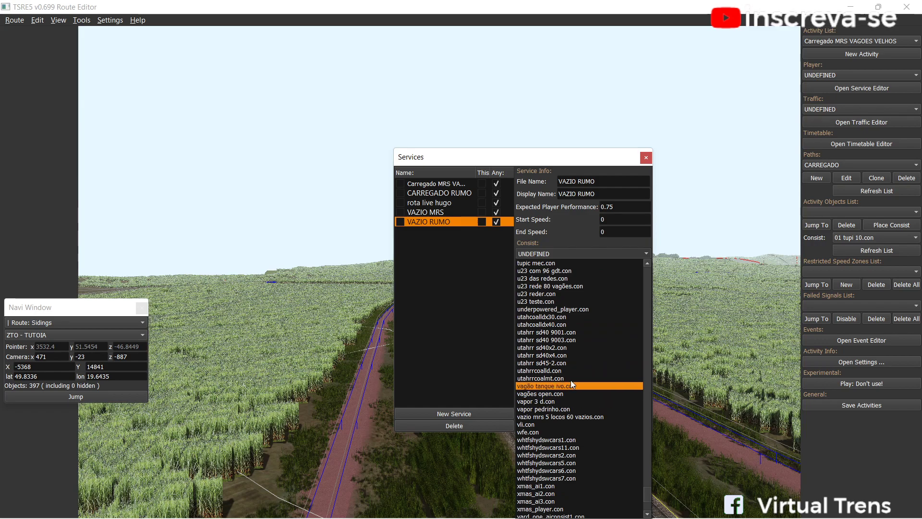
{"action": "type", "text": "ru"}
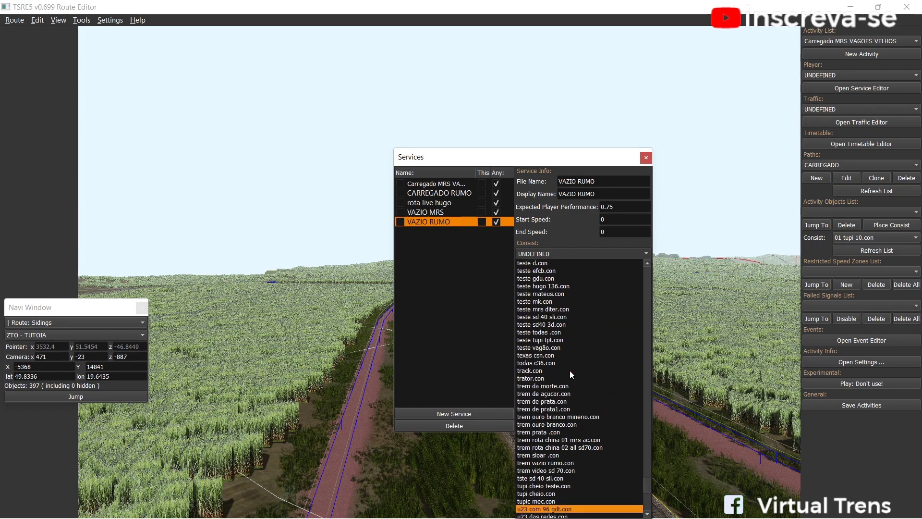
{"action": "type", "text": "r"}
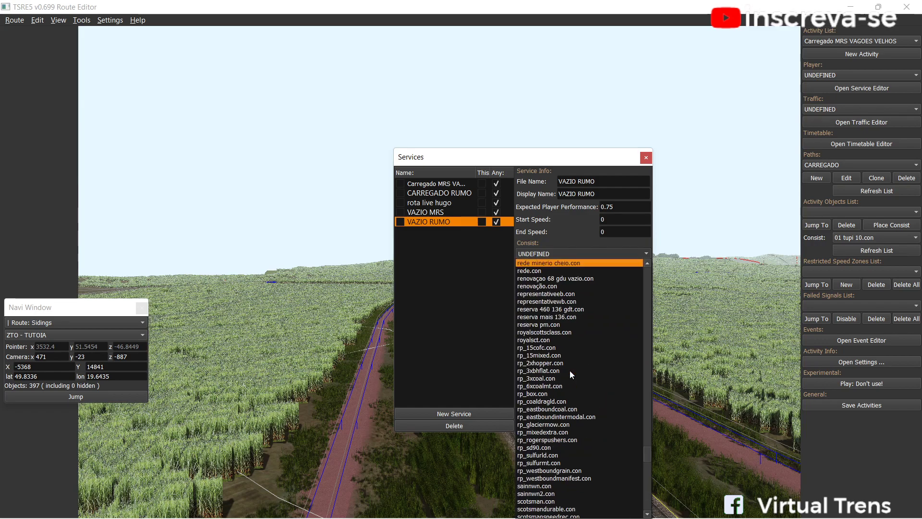
{"action": "type", "text": "u"}
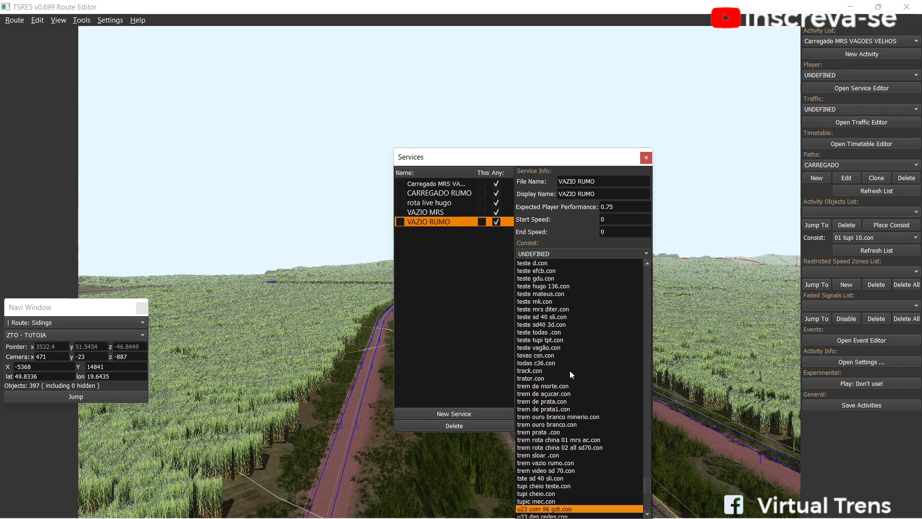
{"action": "scroll", "coordinate": [569, 370], "scroll_direction": "down", "scroll_amount": 7}
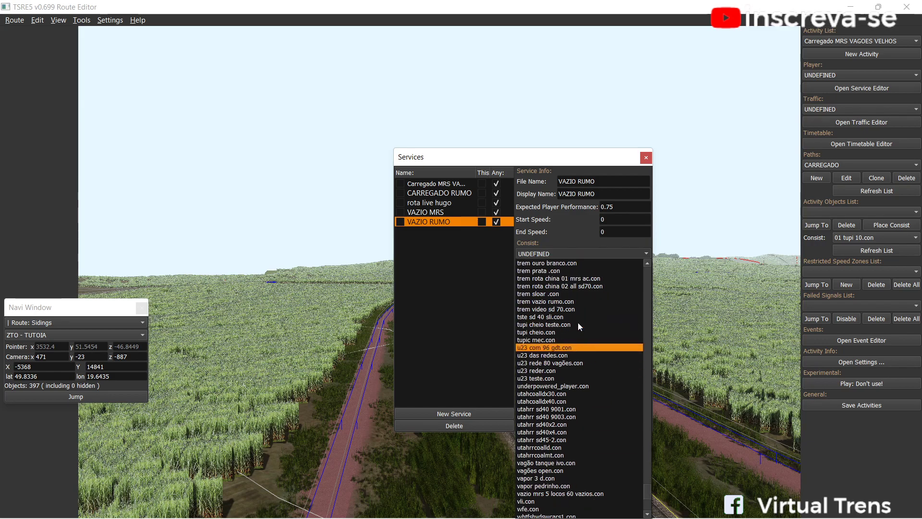
{"action": "scroll", "coordinate": [579, 323], "scroll_direction": "up", "scroll_amount": 1}
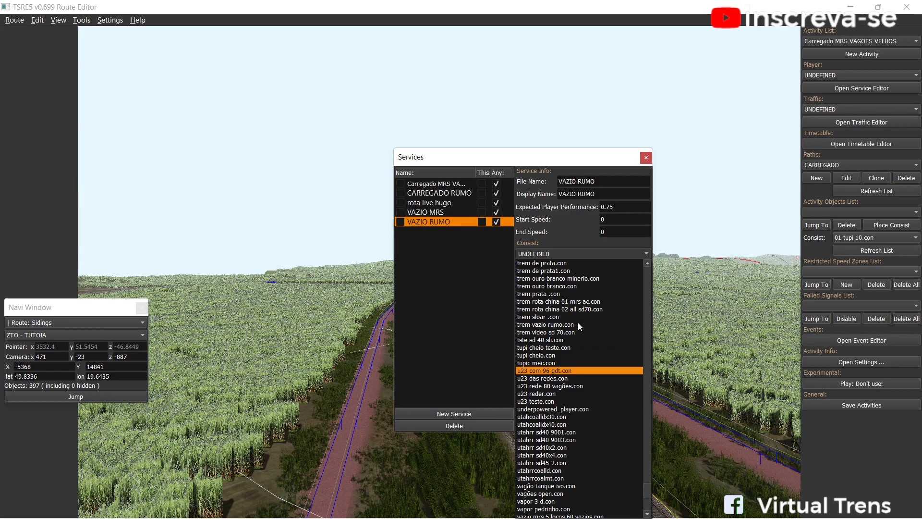
{"action": "left_click", "coordinate": [577, 325]}
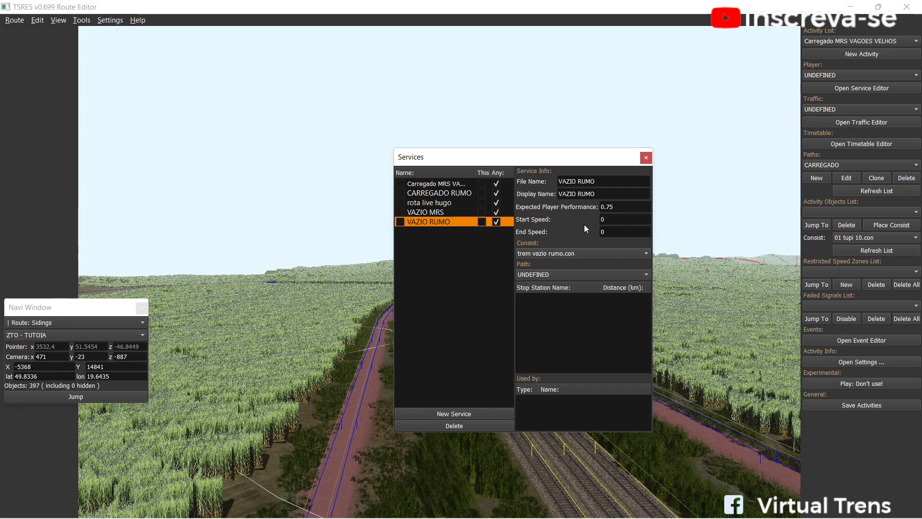
Set the VAZIO RUMO service's path to VAZIO MRS and close the service editor.
{"action": "left_click", "coordinate": [631, 273]}
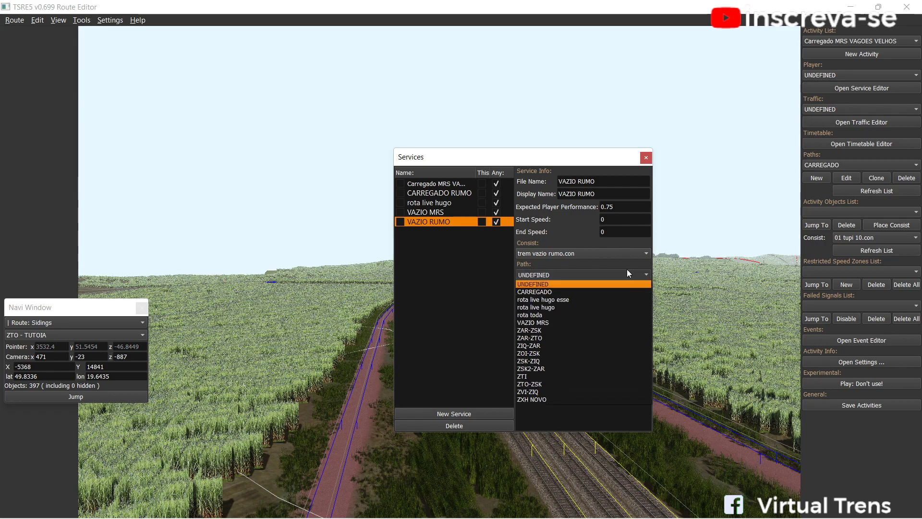
{"action": "left_click", "coordinate": [541, 322]}
{"action": "left_click", "coordinate": [522, 298]}
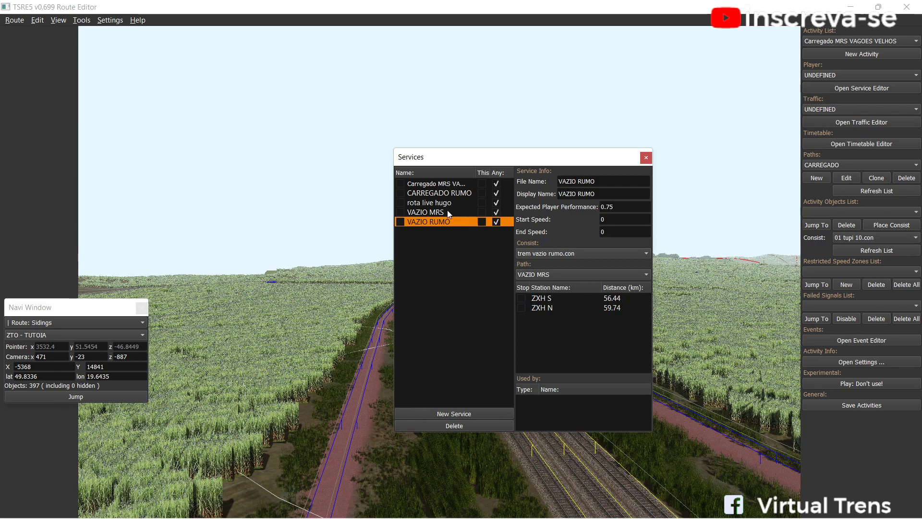
{"action": "left_click", "coordinate": [646, 157]}
Check the services and start times listed in the CARREGADO traffic.
{"action": "left_click", "coordinate": [881, 124]}
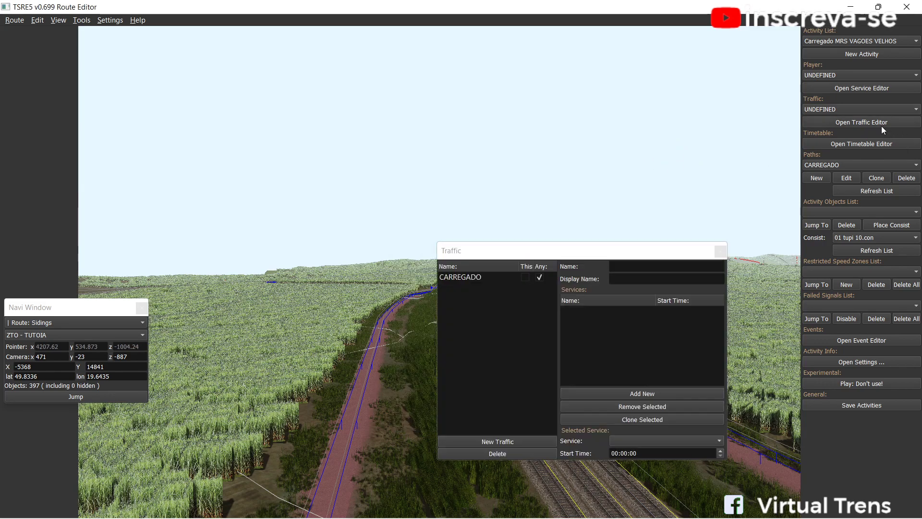
{"action": "left_click", "coordinate": [461, 278]}
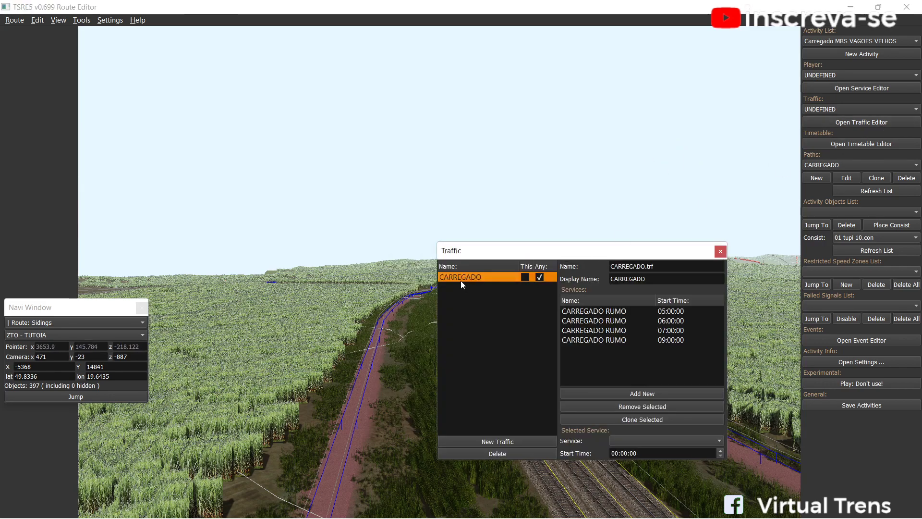
{"action": "left_click", "coordinate": [721, 251]}
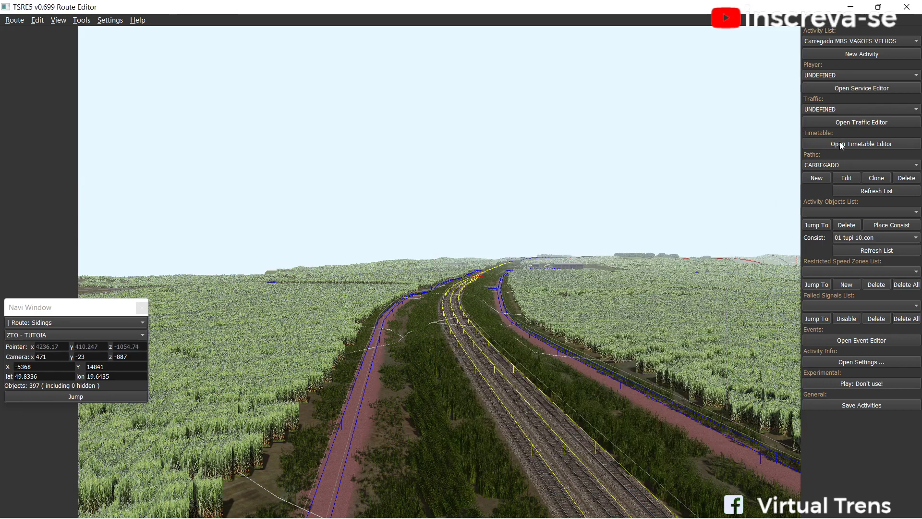
Create a new traffic with the file name VAZIO RUMO and select it for editing.
{"action": "left_click", "coordinate": [853, 109]}
{"action": "left_click", "coordinate": [852, 110]}
{"action": "left_click", "coordinate": [854, 120]}
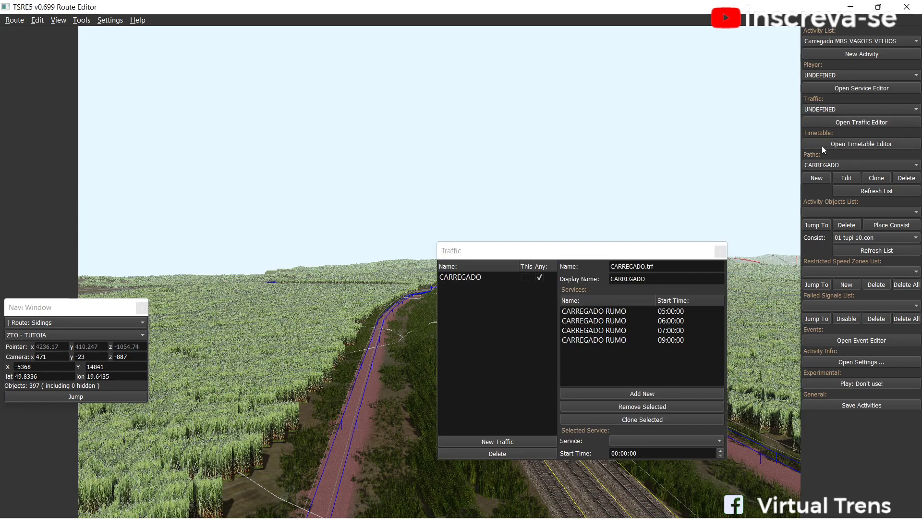
{"action": "left_click", "coordinate": [497, 441]}
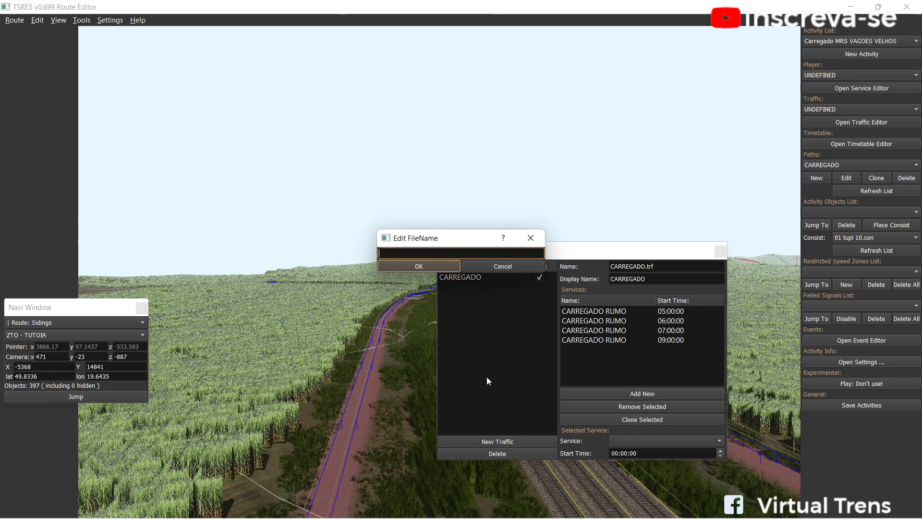
{"action": "type", "text": "VAZIO RUMO"}
{"action": "left_click", "coordinate": [443, 267]}
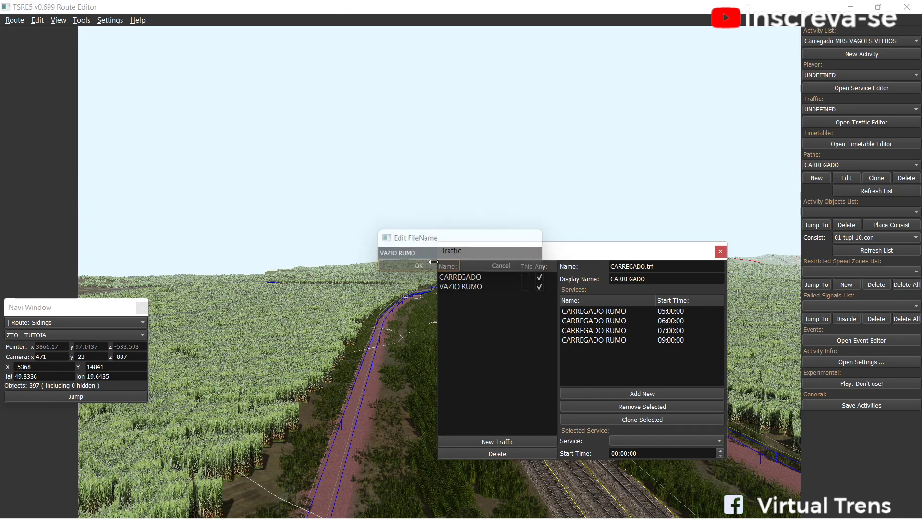
{"action": "left_click", "coordinate": [544, 280]}
{"action": "left_click", "coordinate": [540, 285]}
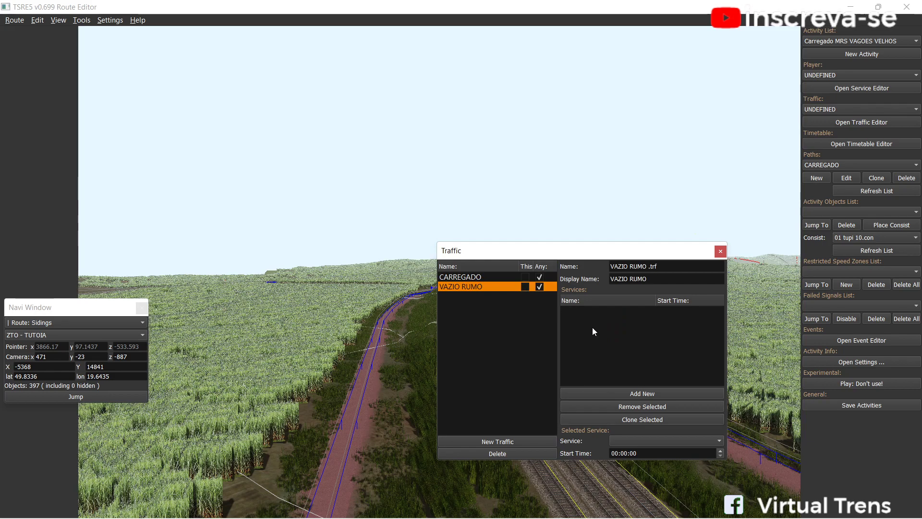
Try adding an entry to the VAZIO RUMO traffic, removing the blank entry and choosing VAZIO RUMO as the service.
{"action": "left_click", "coordinate": [629, 394]}
{"action": "left_click", "coordinate": [663, 312]}
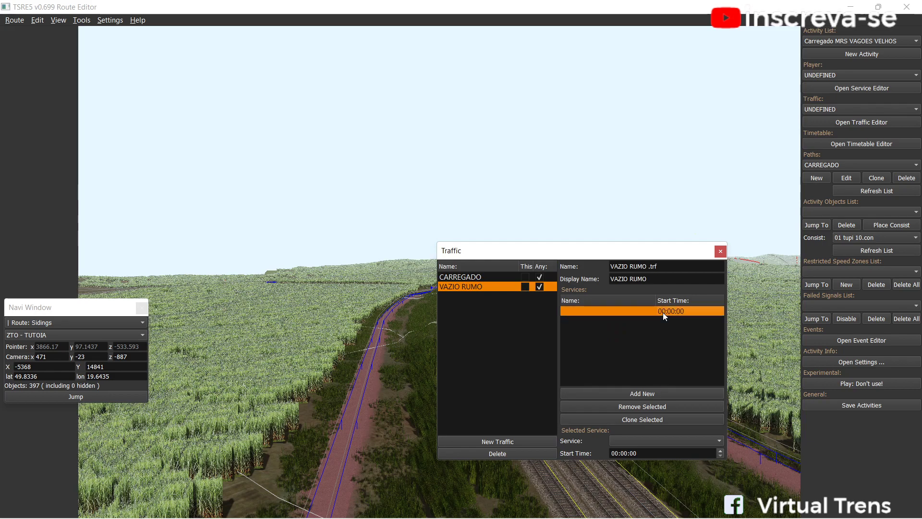
{"action": "left_click", "coordinate": [639, 406]}
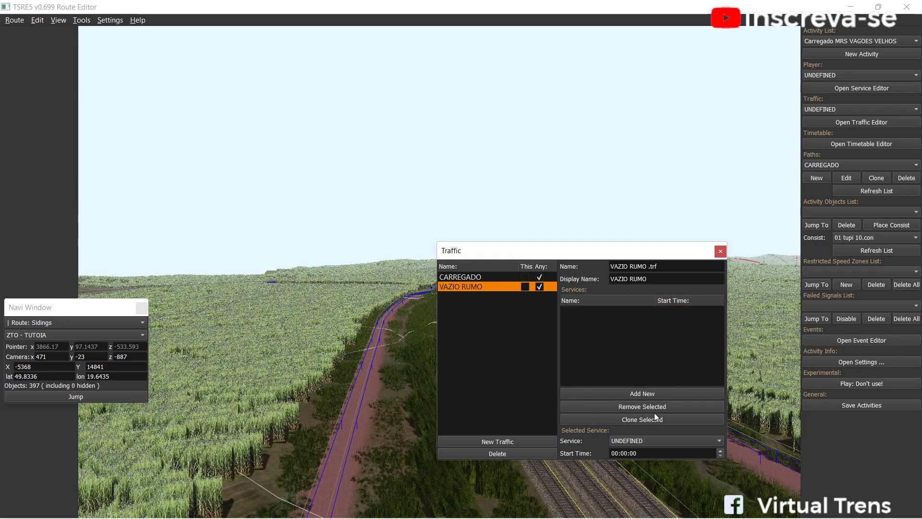
{"action": "left_click", "coordinate": [652, 440]}
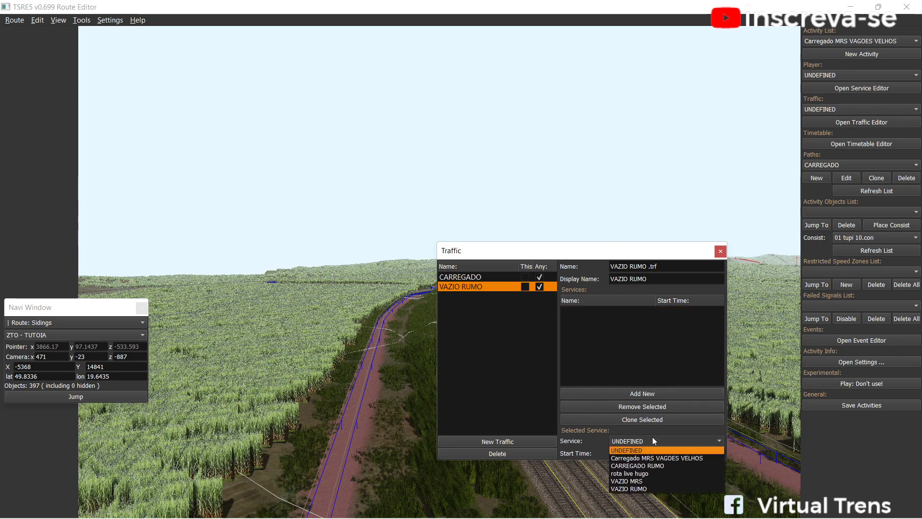
{"action": "left_click", "coordinate": [641, 489]}
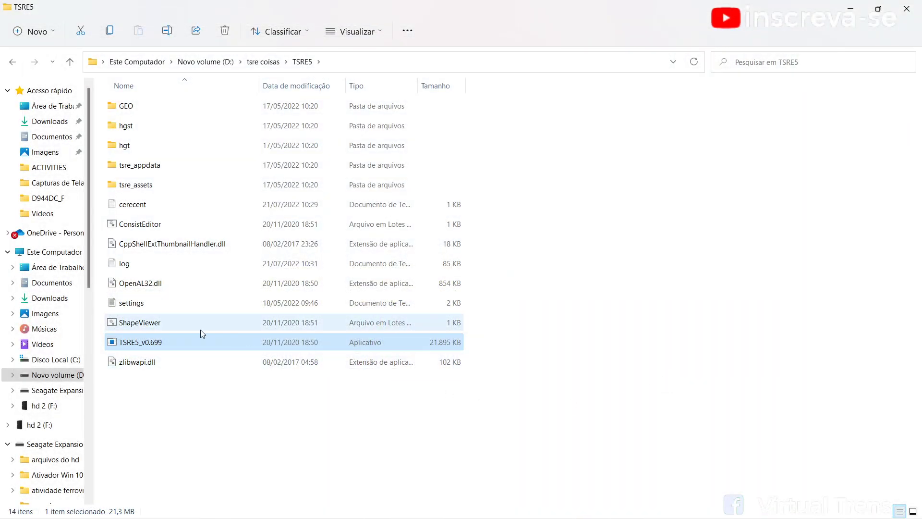
Launch TSRE5, load the Rumo Logística ZRX-ZAR route and select the activity Carregado MRS VAGOES VELHOS.
{"action": "double_click", "coordinate": [183, 342]}
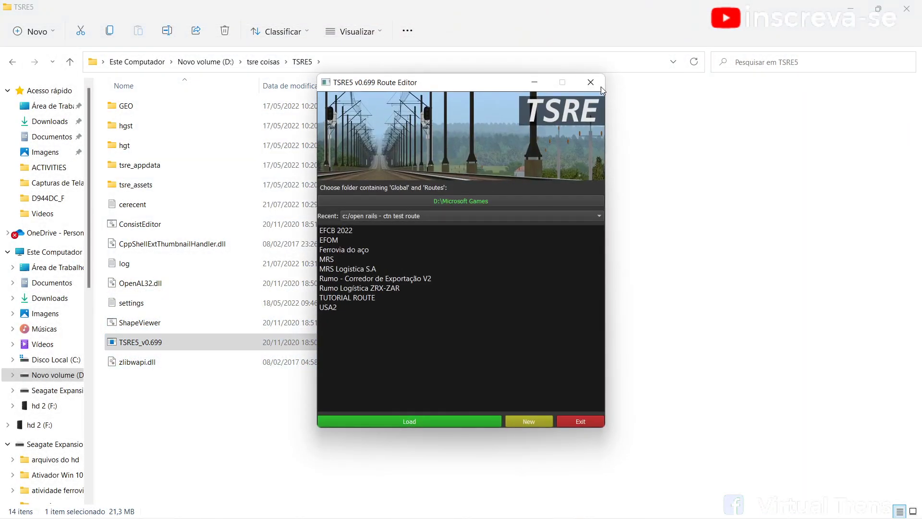
{"action": "left_click", "coordinate": [364, 288]}
{"action": "left_click", "coordinate": [411, 420]}
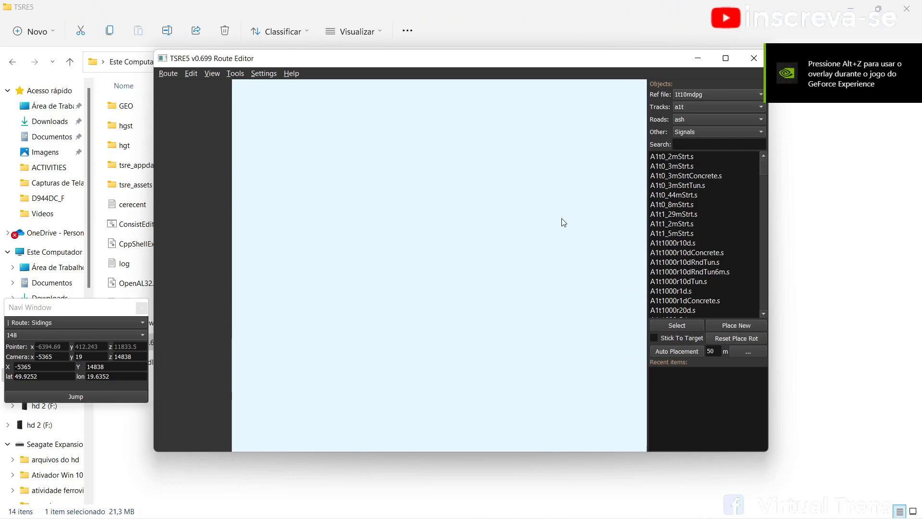
{"action": "left_click", "coordinate": [724, 94]}
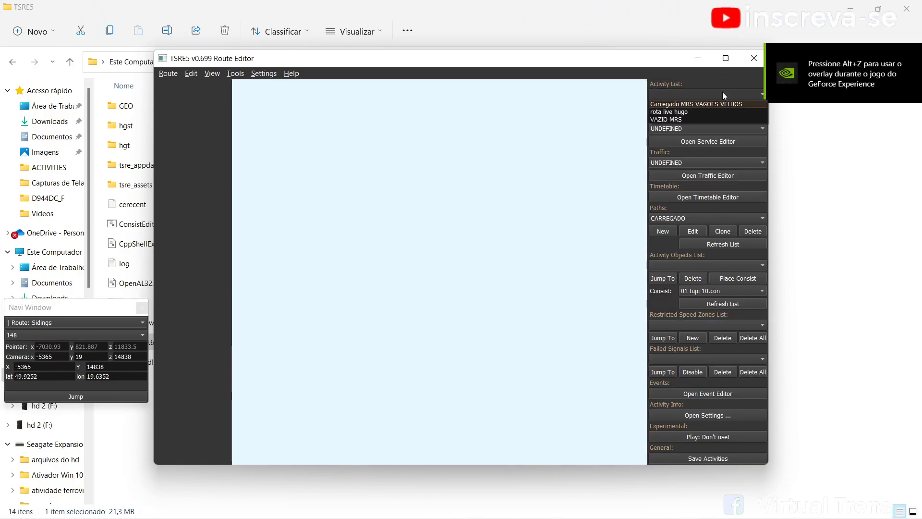
{"action": "left_click", "coordinate": [695, 104]}
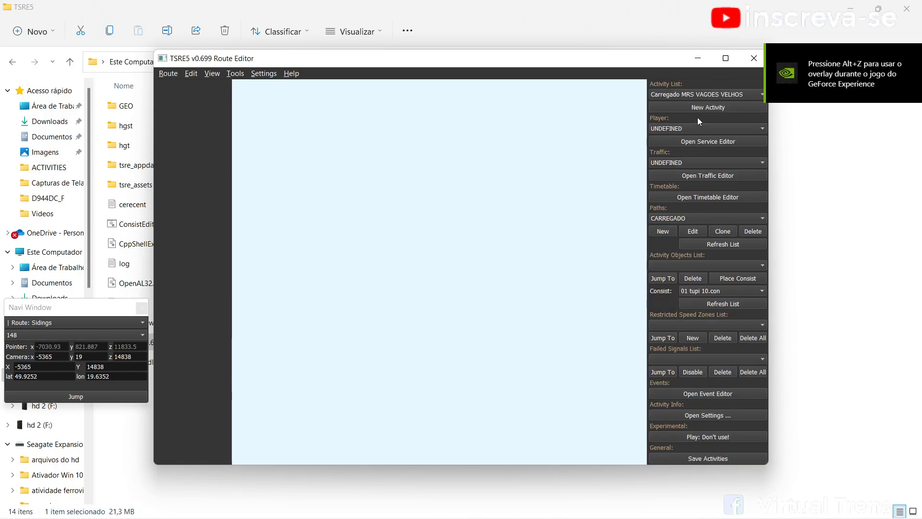
Check the service list and the details of the CARREGADO RUMO service in the service editor.
{"action": "left_click", "coordinate": [699, 143]}
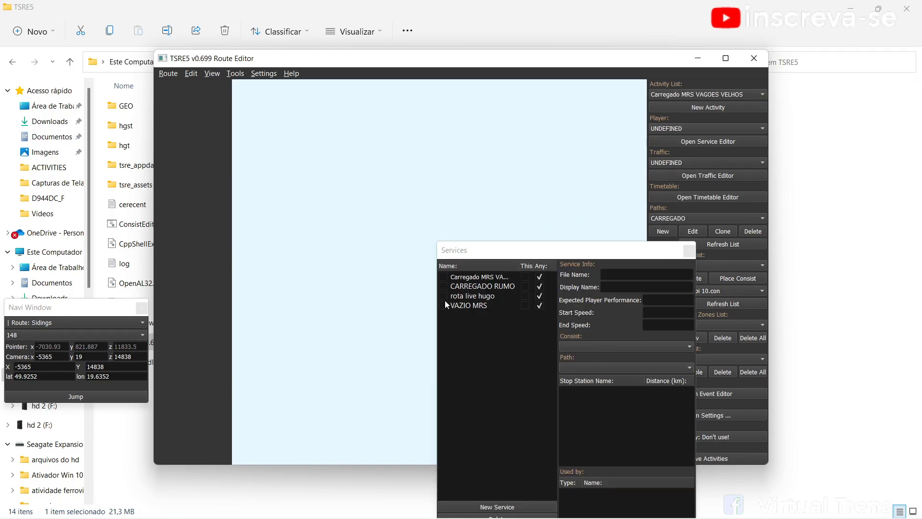
{"action": "left_click", "coordinate": [444, 297]}
{"action": "left_click", "coordinate": [449, 287]}
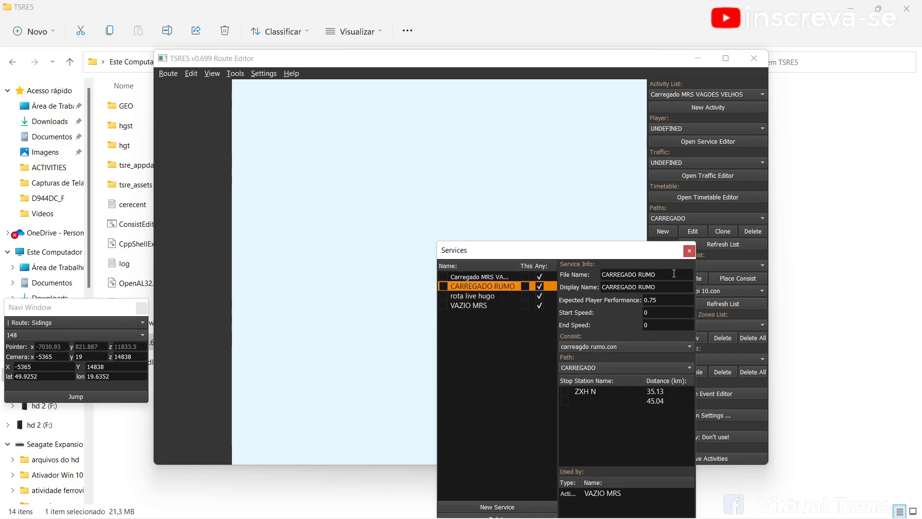
{"action": "left_click", "coordinate": [689, 249]}
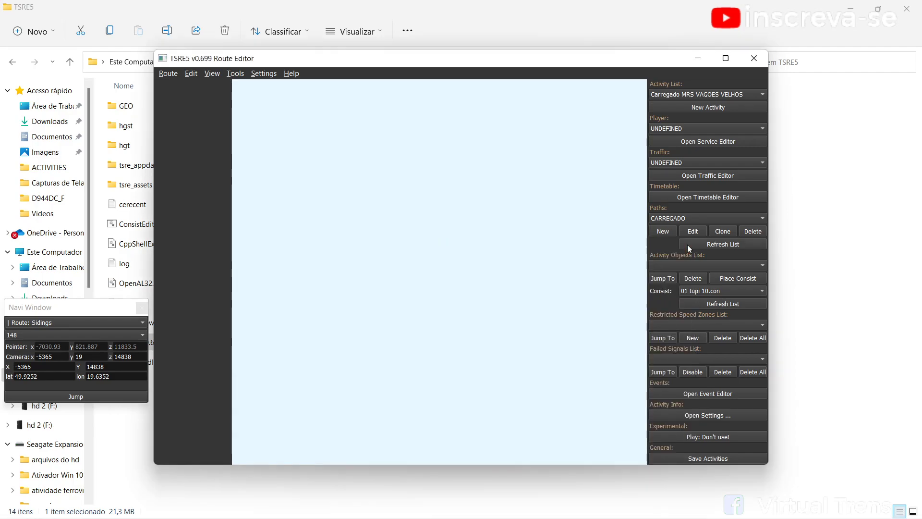
Set the activity's player service to Carregado MRS VAGOES VELHOS and save the route.
{"action": "left_click", "coordinate": [708, 127]}
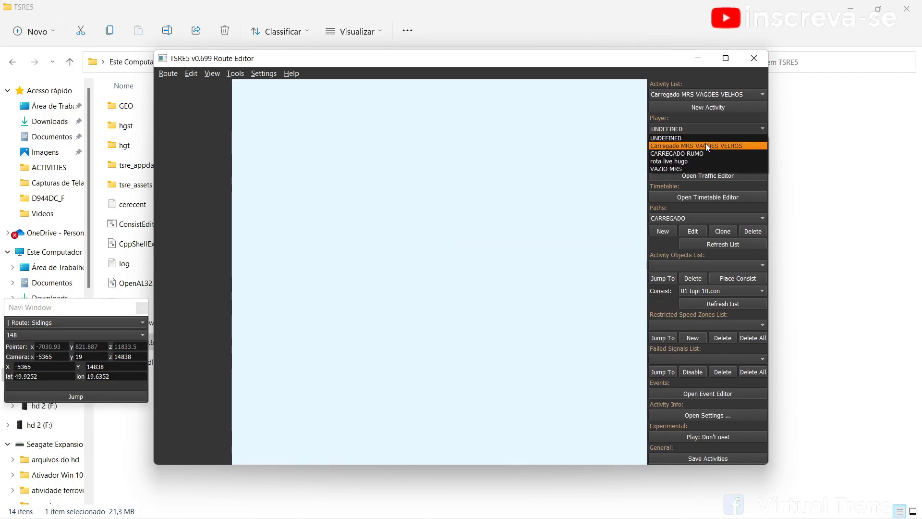
{"action": "left_click", "coordinate": [706, 143]}
{"action": "left_click", "coordinate": [169, 73]}
{"action": "left_click", "coordinate": [180, 91]}
Create a new traffic named VAZIO RUMO in the traffic editor and select it.
{"action": "left_click", "coordinate": [709, 160]}
{"action": "left_click", "coordinate": [709, 160]}
{"action": "left_click", "coordinate": [703, 174]}
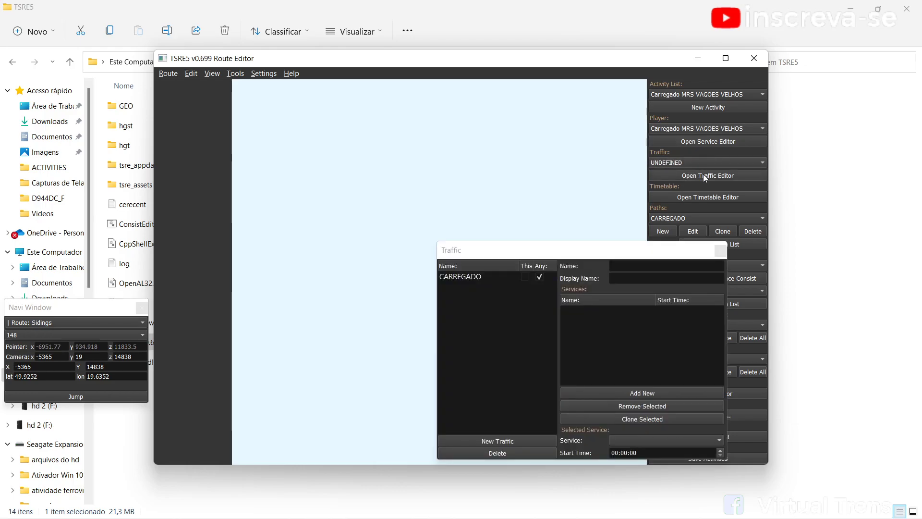
{"action": "left_click", "coordinate": [498, 442]}
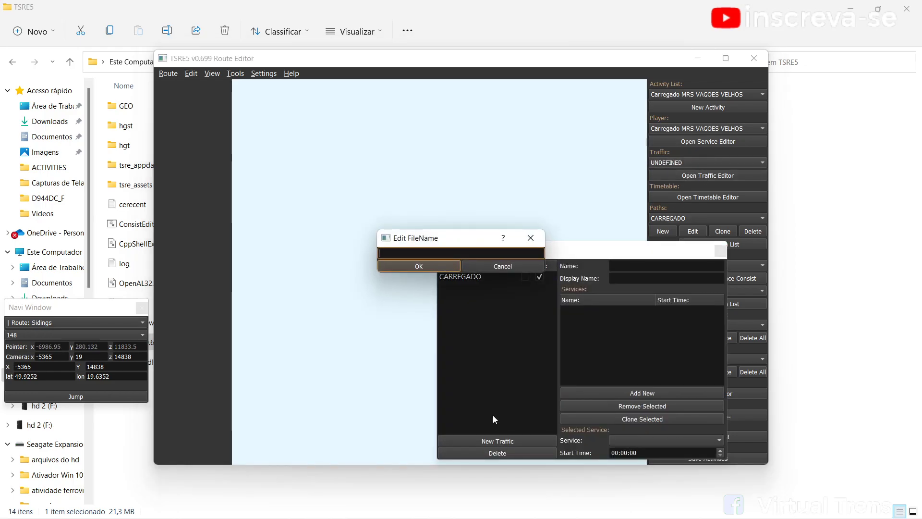
{"action": "type", "text": "VAZIO RUMO"}
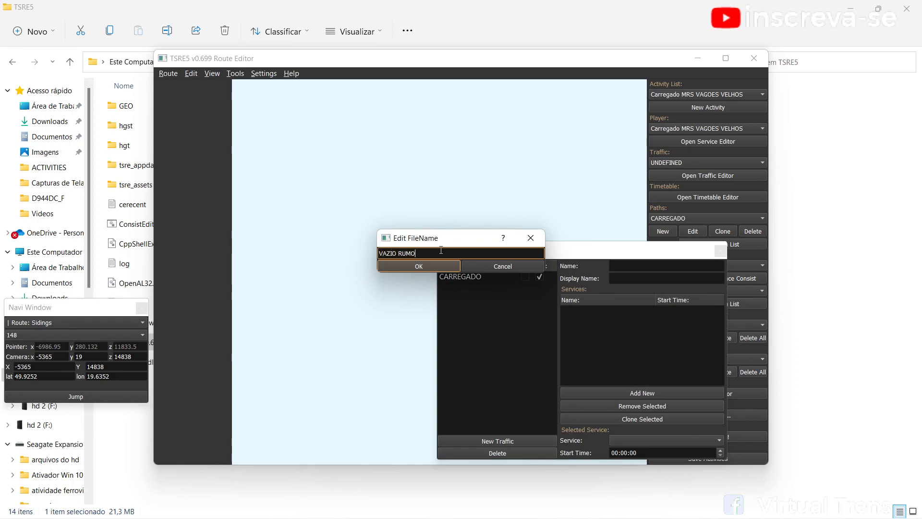
{"action": "left_click", "coordinate": [429, 268]}
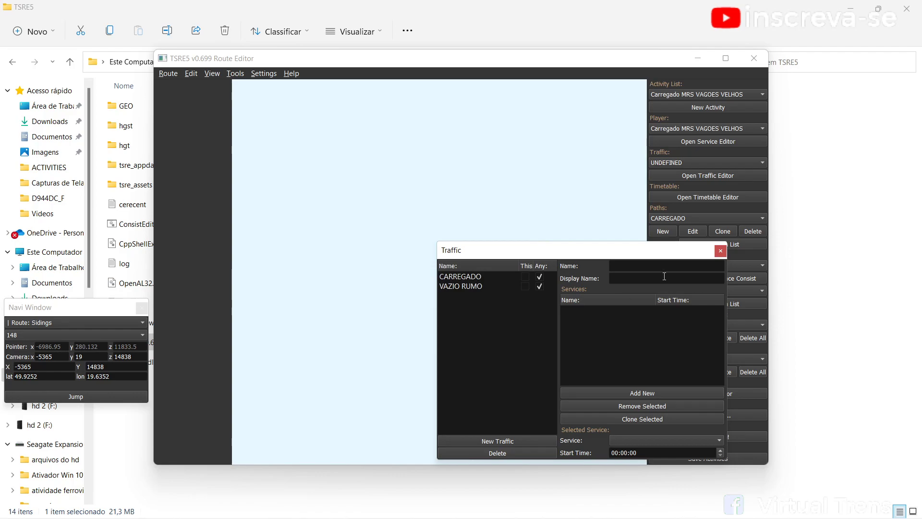
{"action": "left_click", "coordinate": [475, 287]}
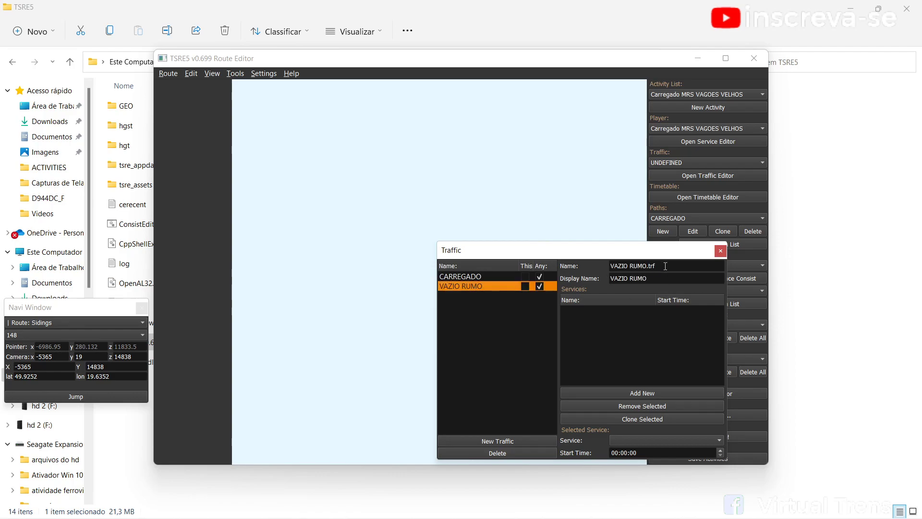
Try adding an entry to the VAZIO RUMO traffic, removing the blank entry and choosing VAZIO MRS as the service.
{"action": "left_click", "coordinate": [650, 393]}
{"action": "left_click", "coordinate": [667, 313]}
{"action": "left_click", "coordinate": [645, 406]}
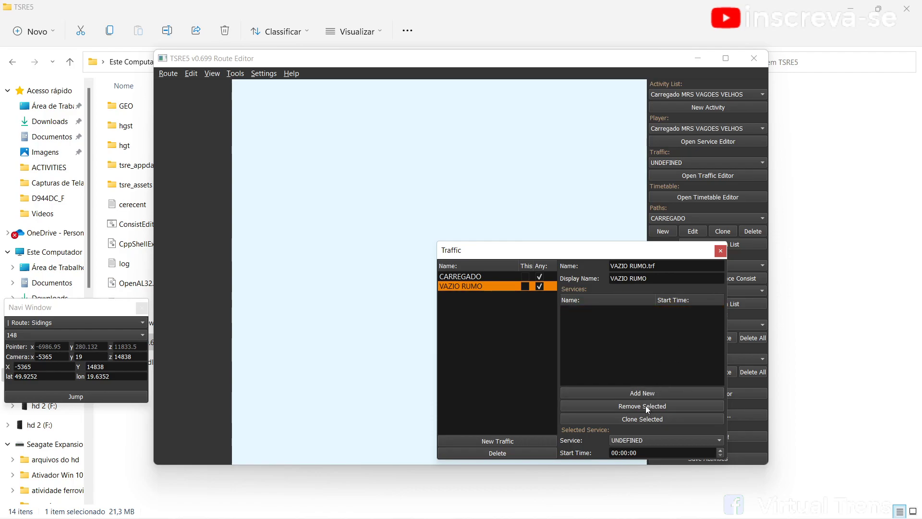
{"action": "left_click_drag", "start_coordinate": [611, 256], "coordinate": [481, 185]}
{"action": "left_click", "coordinate": [564, 373]}
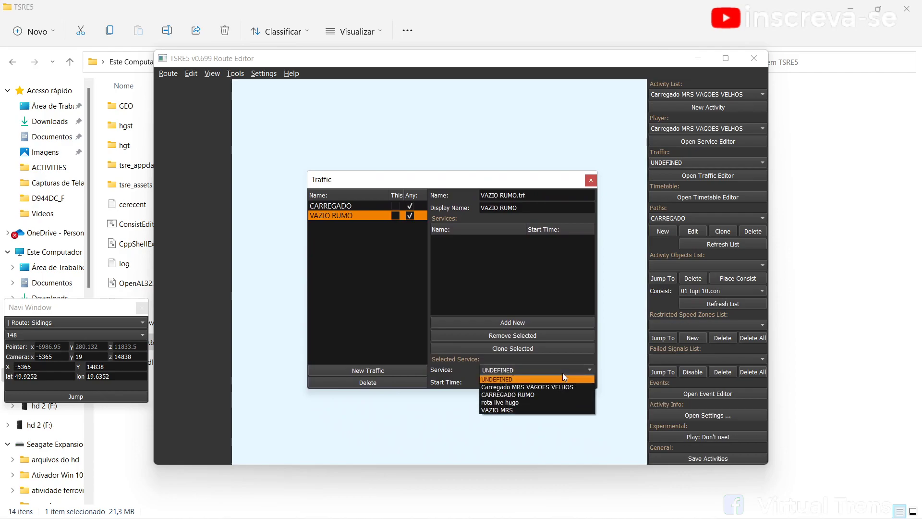
{"action": "left_click", "coordinate": [512, 409]}
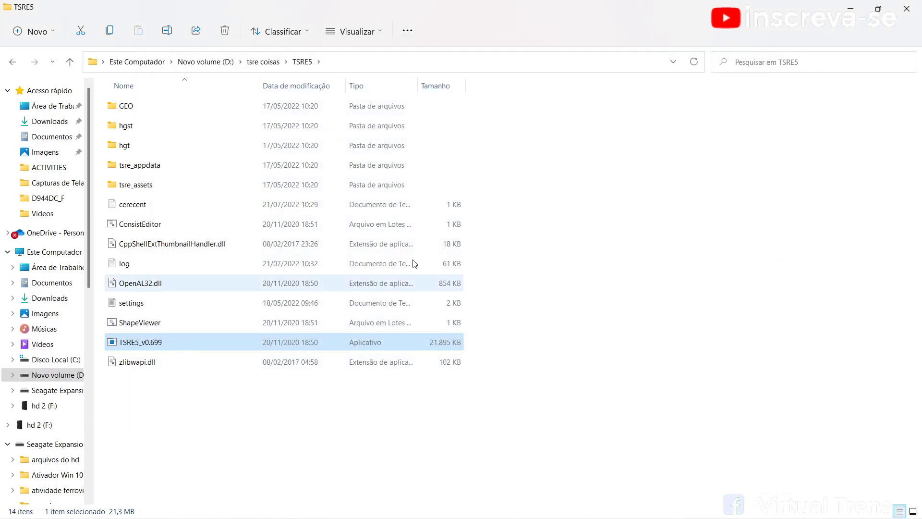
{"action": "left_click", "coordinate": [850, 9]}
{"action": "right_click", "coordinate": [523, 188]}
{"action": "left_click", "coordinate": [537, 236]}
{"action": "left_click", "coordinate": [423, 505]}
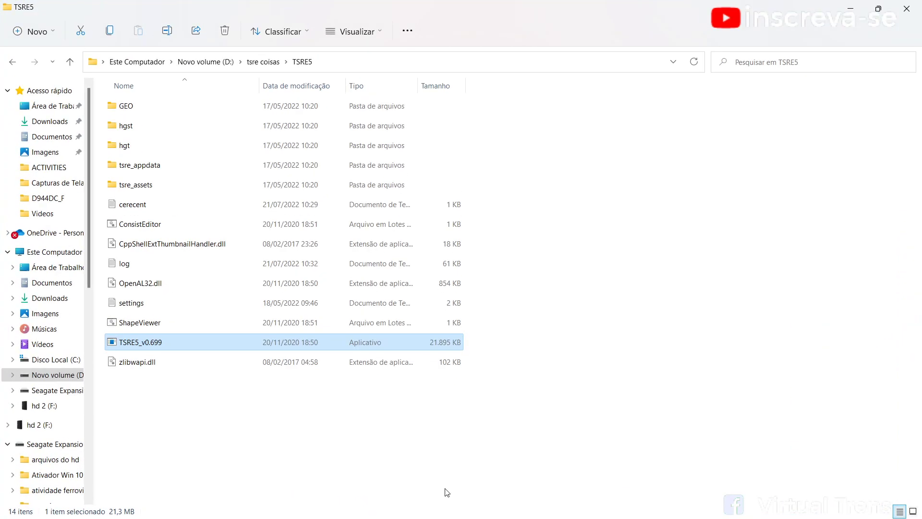
Switch to Open Rails, select the Carregado MRS VAGOES VELHOS activity to check its details, and close the launcher.
{"action": "left_click", "coordinate": [53, 375]}
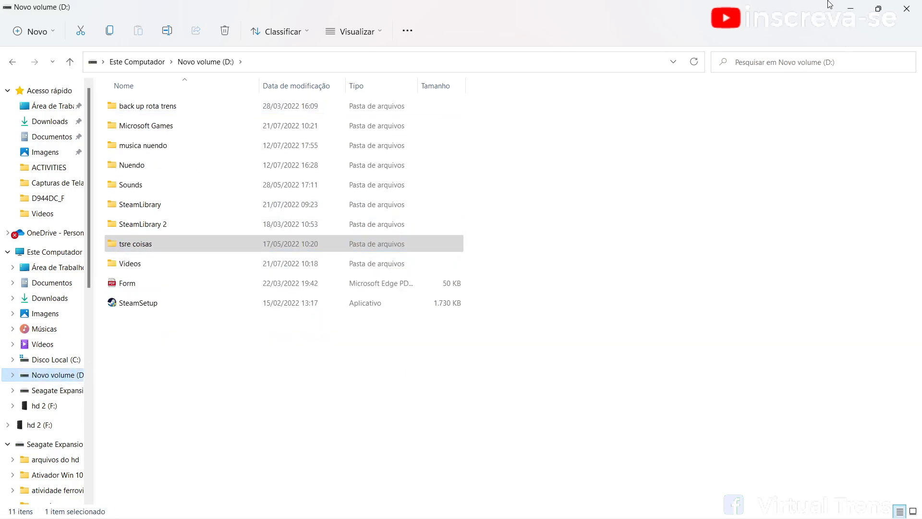
{"action": "left_click", "coordinate": [850, 8]}
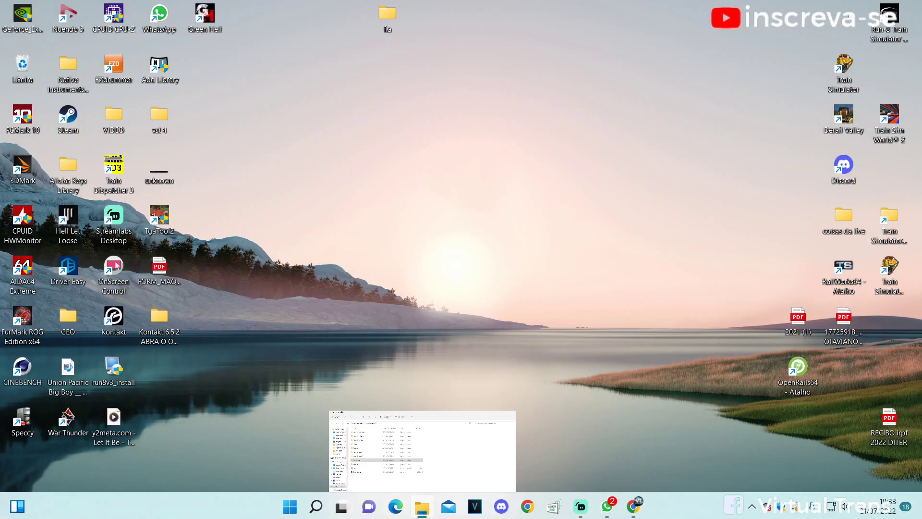
{"action": "double_click", "coordinate": [786, 382]}
{"action": "left_click", "coordinate": [302, 201]}
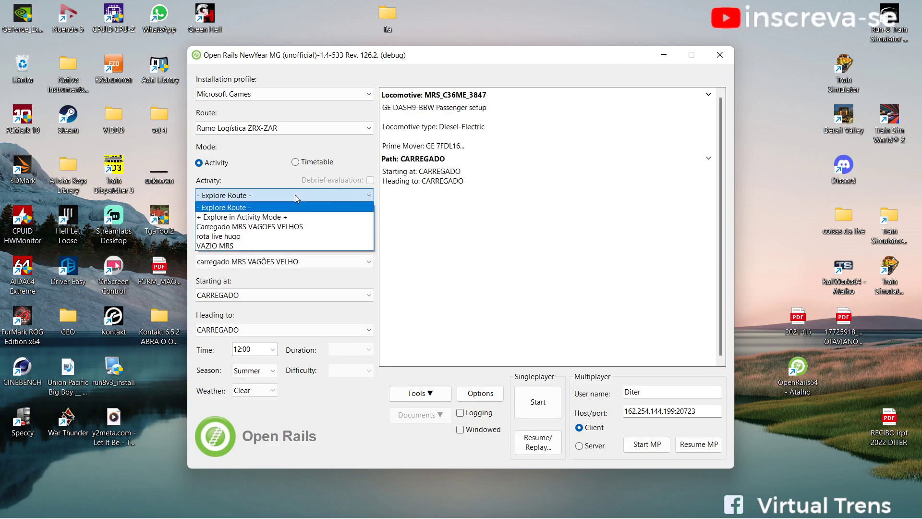
{"action": "left_click", "coordinate": [284, 225]}
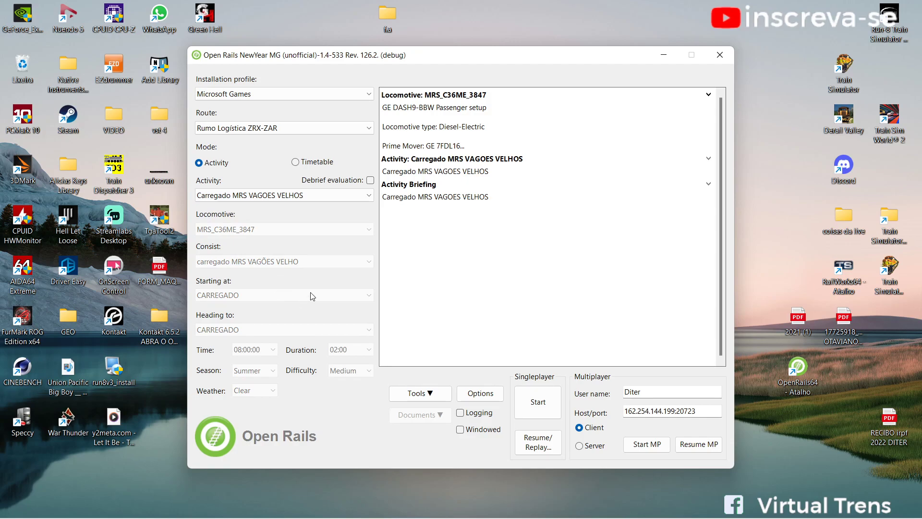
{"action": "left_click", "coordinate": [718, 54]}
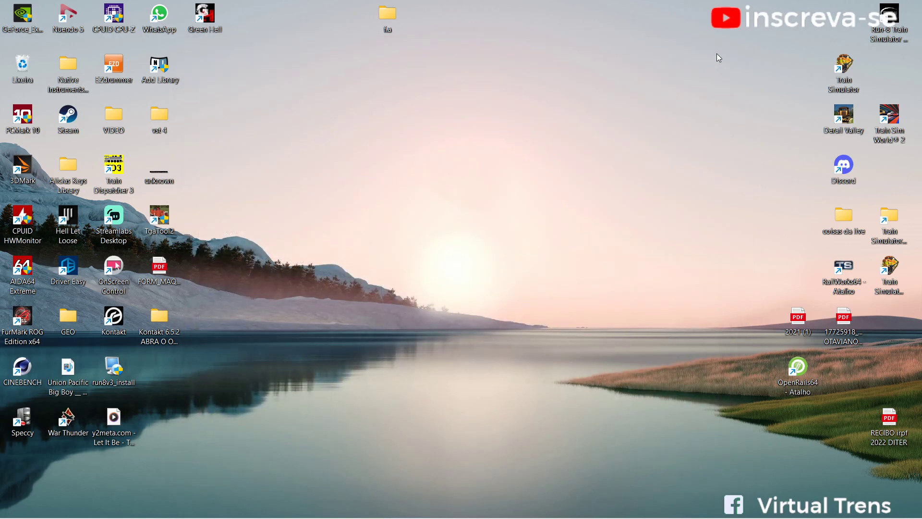
Browse to the Microsoft Games folder on drive D: in File Explorer and open the TRAINS folder's name for editing.
{"action": "right_click", "coordinate": [630, 333]}
{"action": "left_click", "coordinate": [540, 372]}
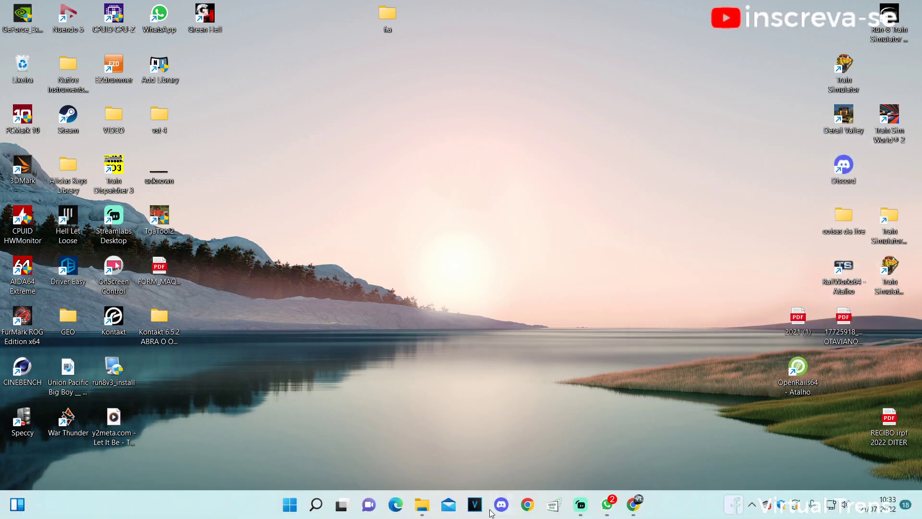
{"action": "left_click", "coordinate": [422, 504]}
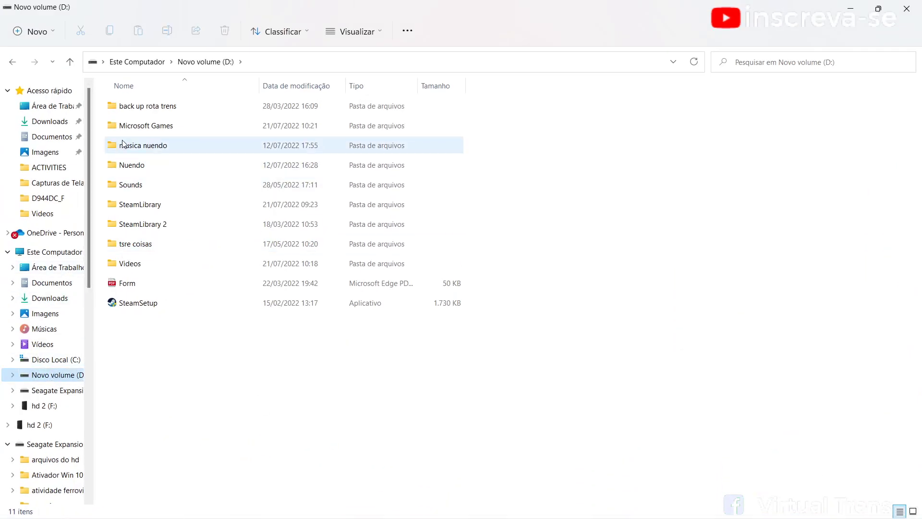
{"action": "double_click", "coordinate": [128, 125]}
{"action": "right_click", "coordinate": [129, 127]}
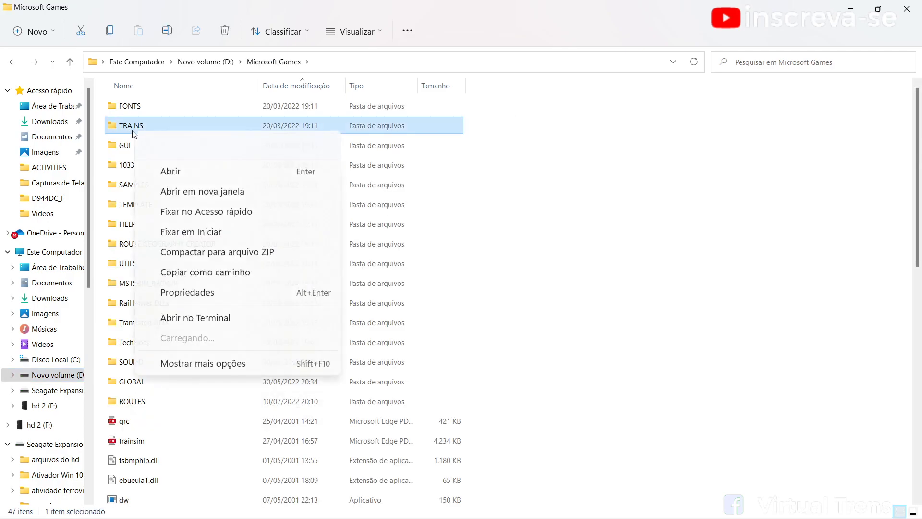
{"action": "left_click", "coordinate": [185, 363]}
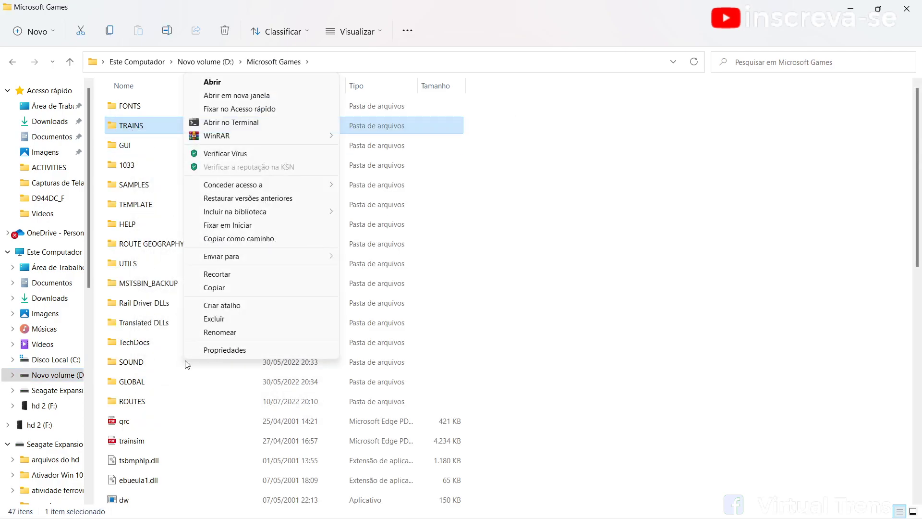
{"action": "left_click", "coordinate": [231, 332]}
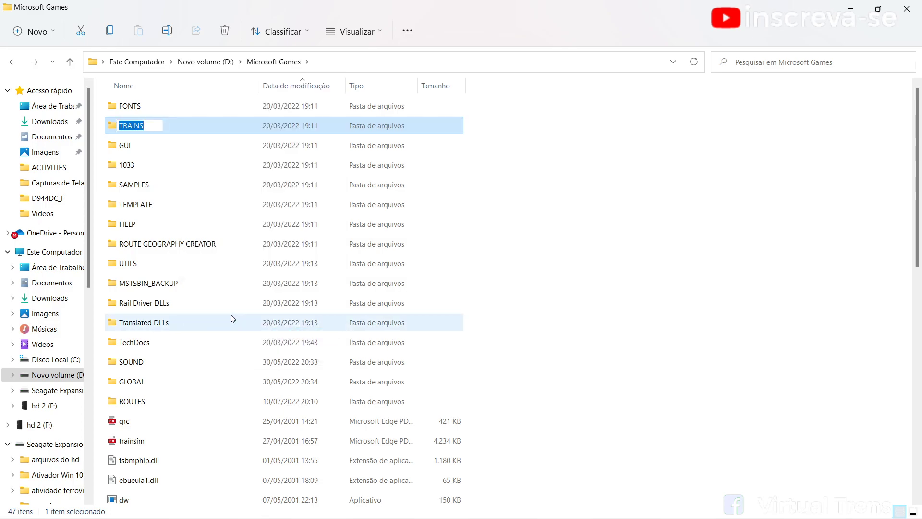
Rename the TRAINS folder inside Microsoft Games as T.
{"action": "left_click", "coordinate": [141, 124]}
{"action": "key", "text": "BackSpace"}
{"action": "key", "text": "BackSpace"}
{"action": "key", "text": "BackSpace"}
{"action": "key", "text": "BackSpace"}
{"action": "key", "text": "BackSpace"}
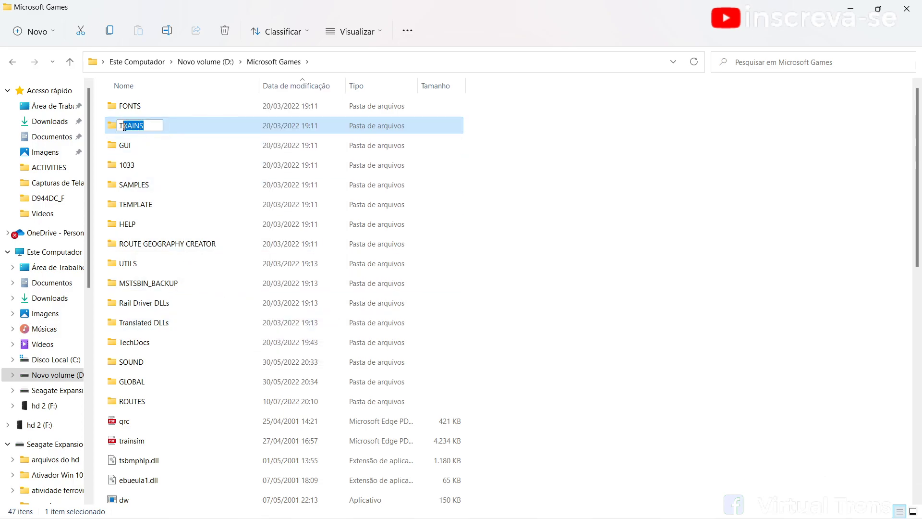
{"action": "left_click", "coordinate": [557, 144]}
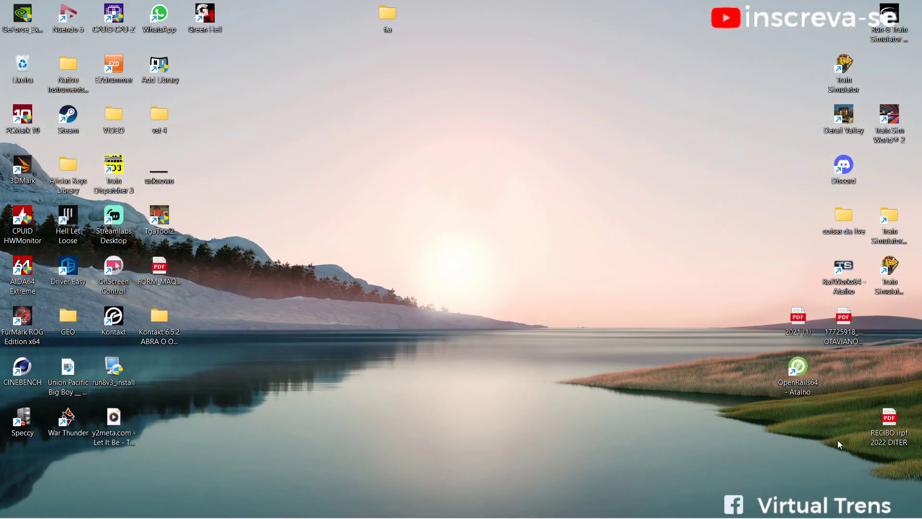
Launch the Train Simulator Editors & Tools and open the Activity Editor, continuing past the train database errors.
{"action": "double_click", "coordinate": [894, 284]}
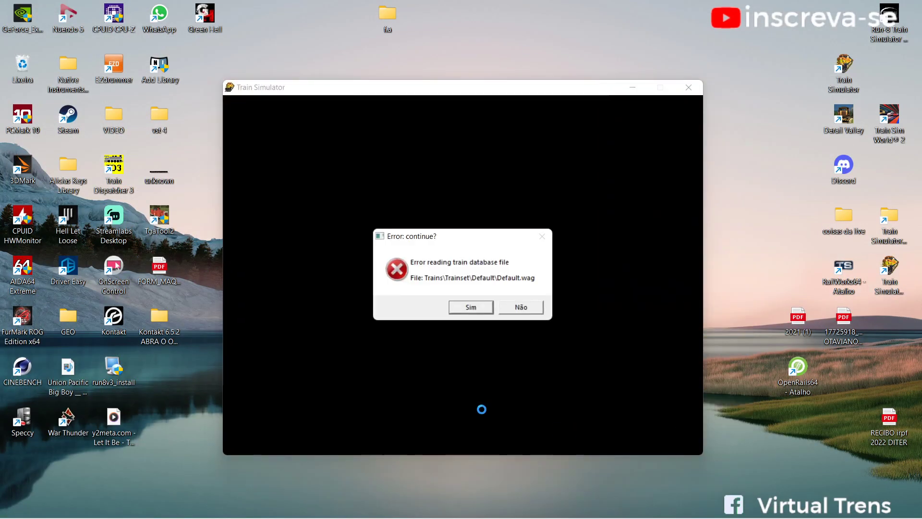
{"action": "left_click", "coordinate": [470, 305]}
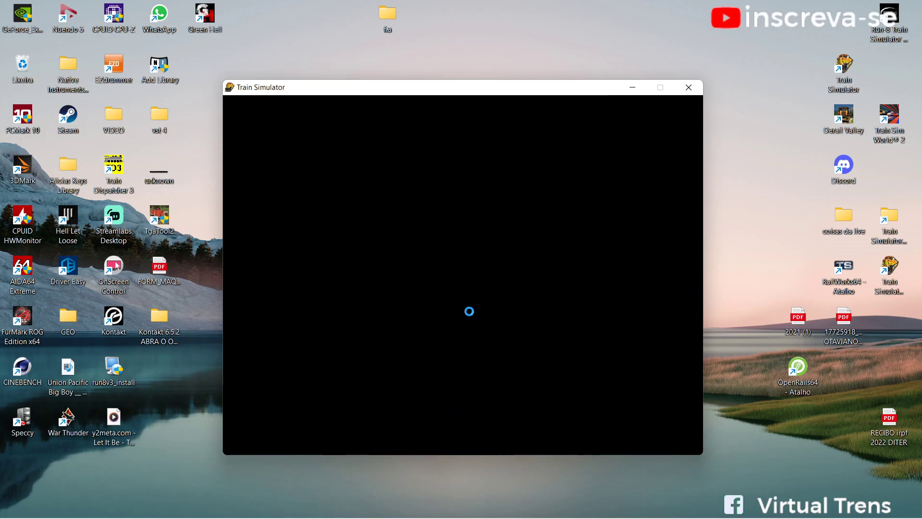
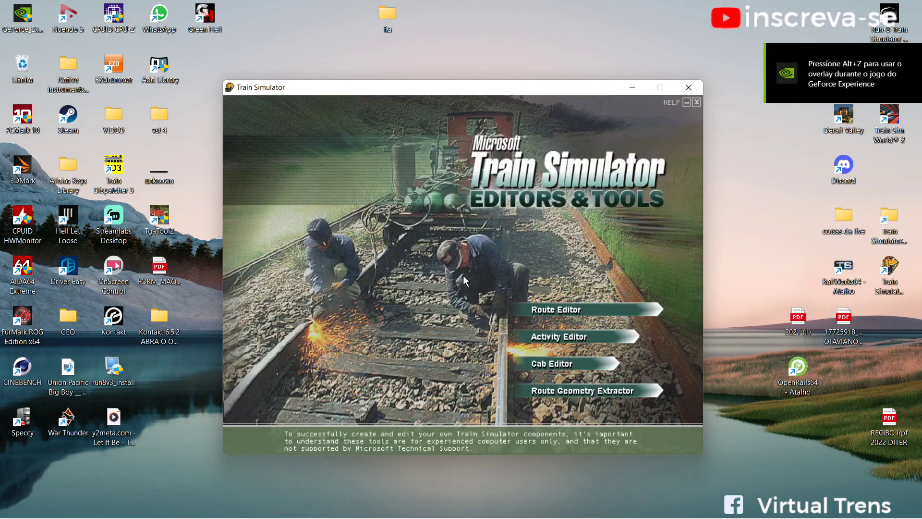
{"action": "left_click", "coordinate": [561, 346]}
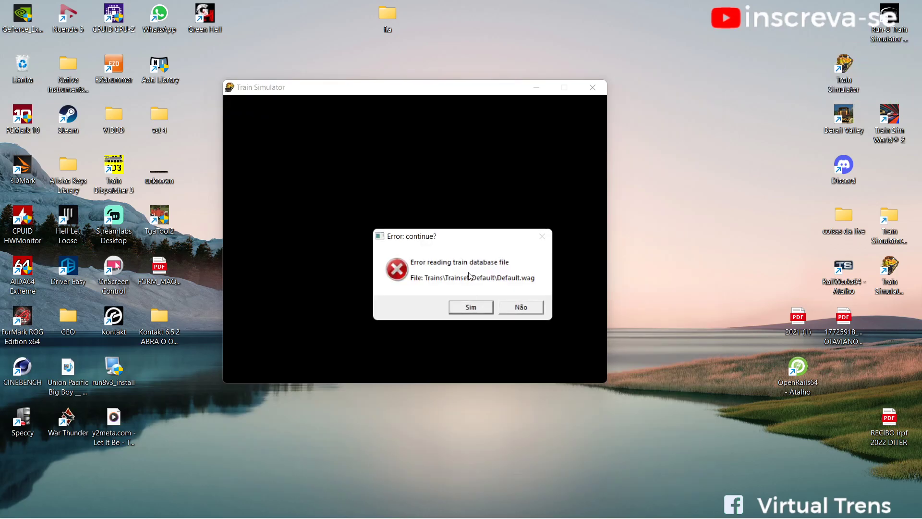
{"action": "left_click", "coordinate": [453, 309]}
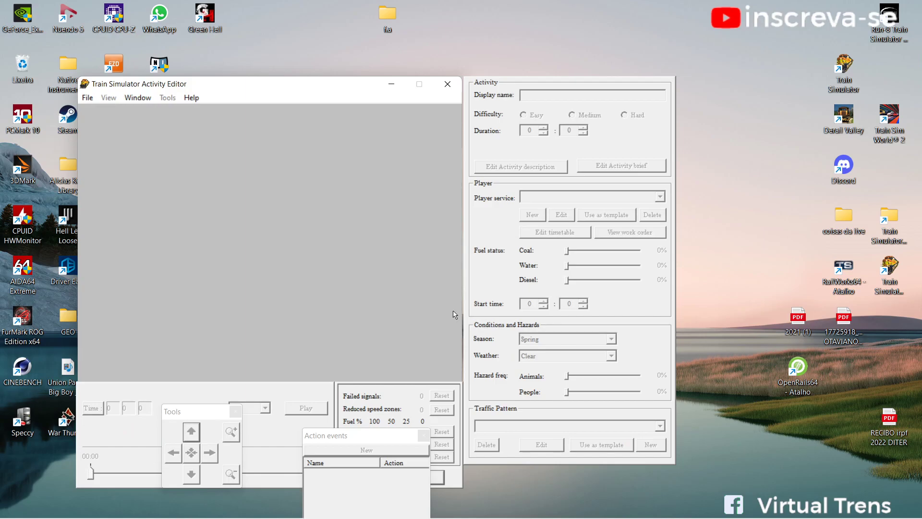
Open the activity file Carregado MRS VAGOES VELHOS.act from the ACTIVITIES folder of the Rumo Logística ZRX-ZAR route.
{"action": "left_click", "coordinate": [88, 97]}
{"action": "left_click", "coordinate": [101, 123]}
{"action": "scroll", "coordinate": [310, 274], "scroll_direction": "down", "scroll_amount": 3}
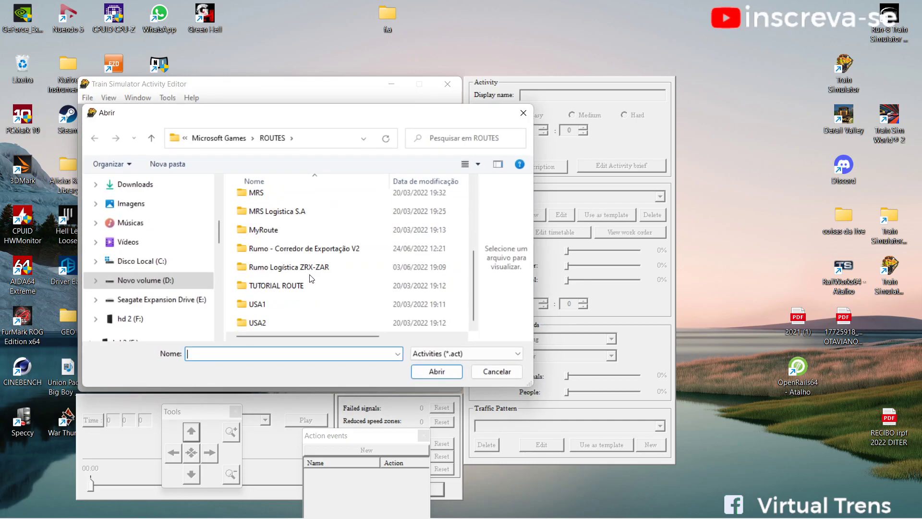
{"action": "double_click", "coordinate": [308, 273]}
{"action": "double_click", "coordinate": [283, 202]}
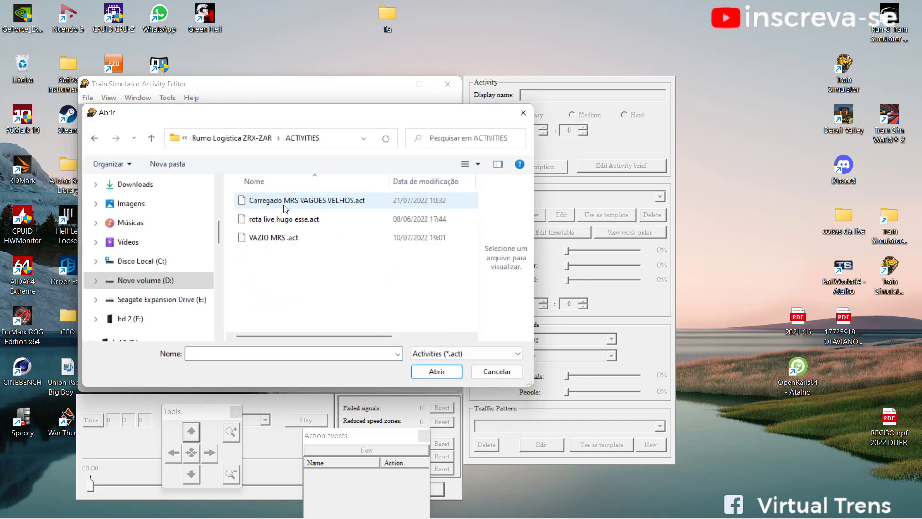
{"action": "double_click", "coordinate": [289, 204]}
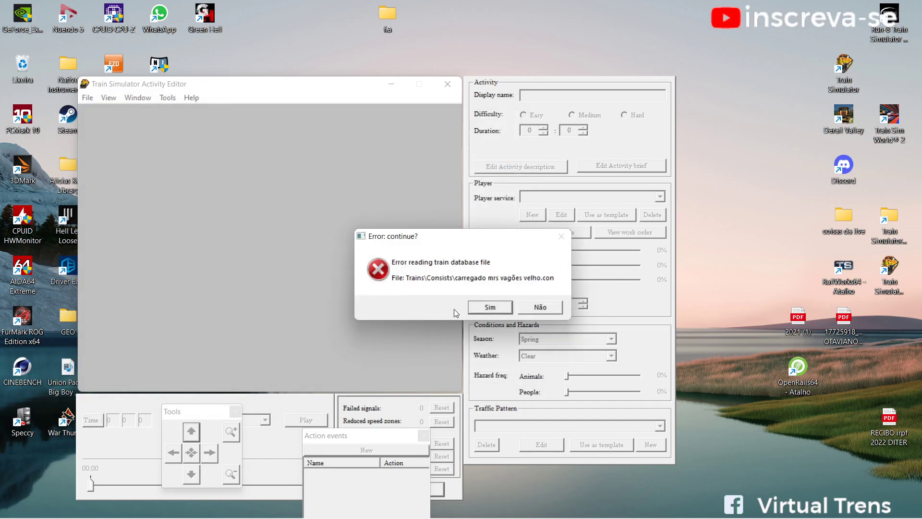
Switch to File Explorer and rename the T folder in D:\Microsoft Games as TRAINS.
{"action": "left_click", "coordinate": [406, 505]}
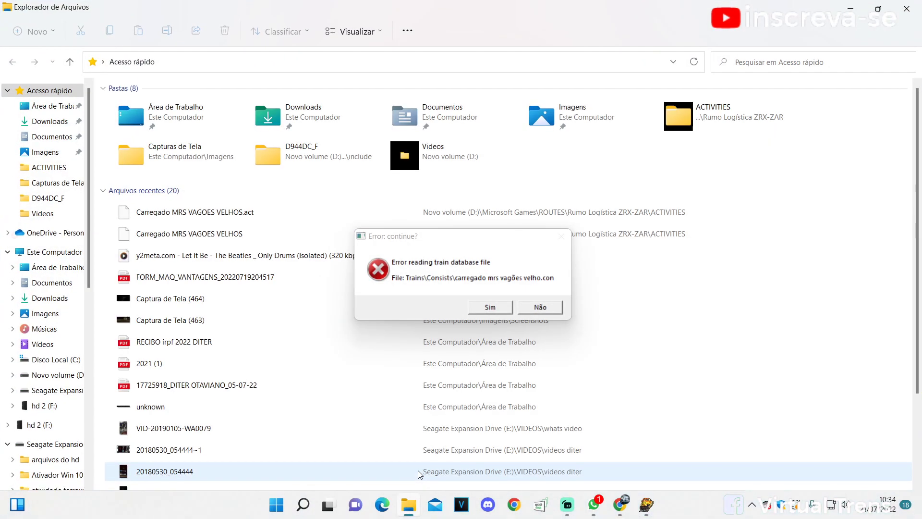
{"action": "left_click", "coordinate": [52, 375]}
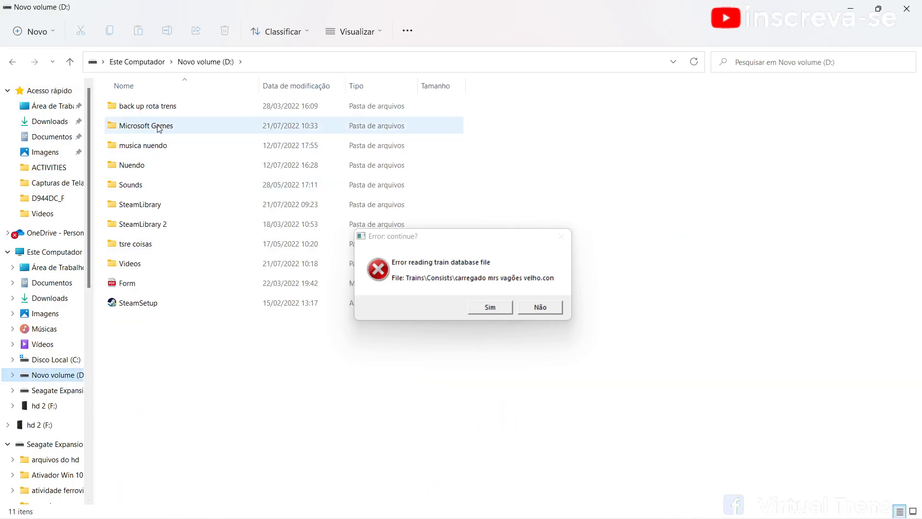
{"action": "double_click", "coordinate": [140, 125]}
{"action": "right_click", "coordinate": [139, 132]}
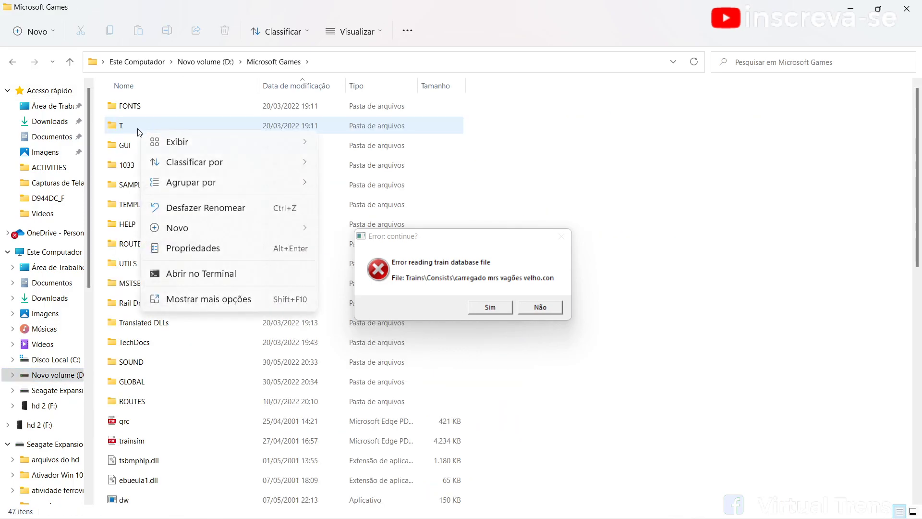
{"action": "left_click", "coordinate": [197, 299]}
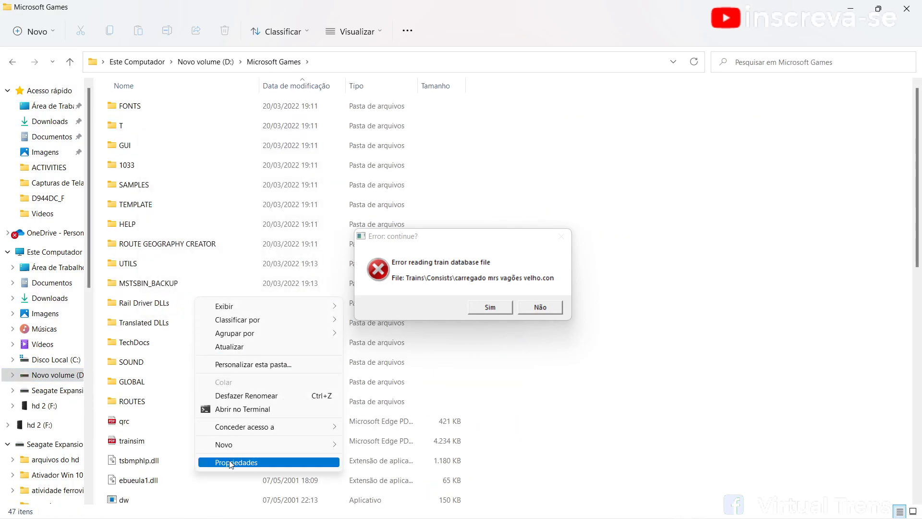
{"action": "right_click", "coordinate": [124, 129]}
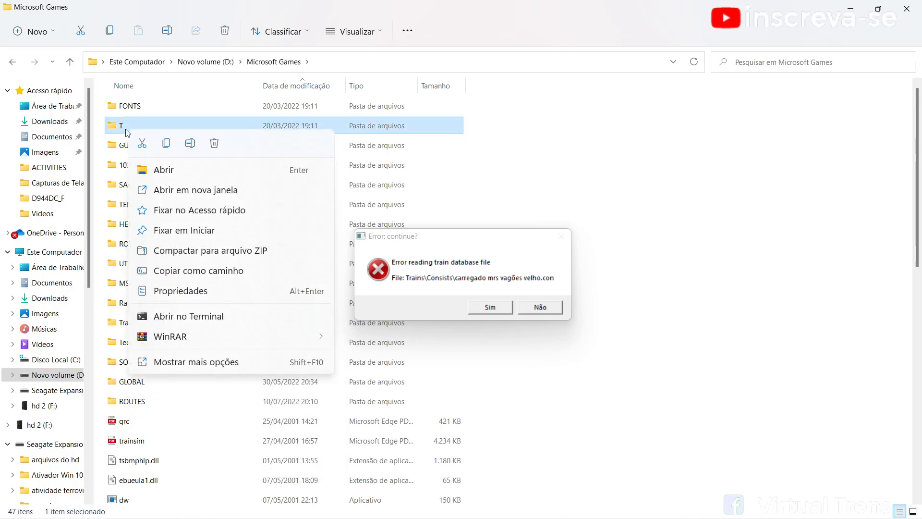
{"action": "left_click", "coordinate": [189, 362]}
{"action": "left_click", "coordinate": [228, 339]}
{"action": "type", "text": "TRAINS"}
{"action": "key", "text": "Return"}
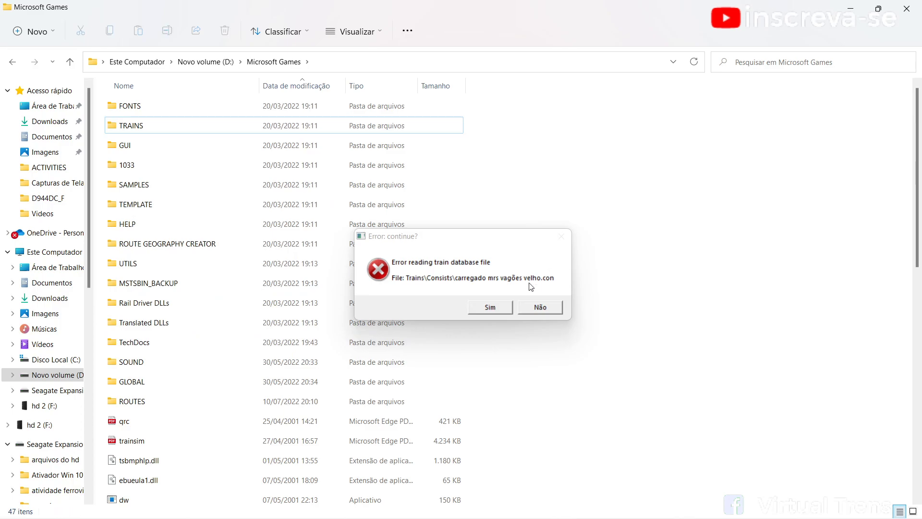
Continue loading the activity in the Activity Editor past the error dialogs and try to edit its player service.
{"action": "left_click", "coordinate": [478, 310]}
{"action": "double_click", "coordinate": [844, 9]}
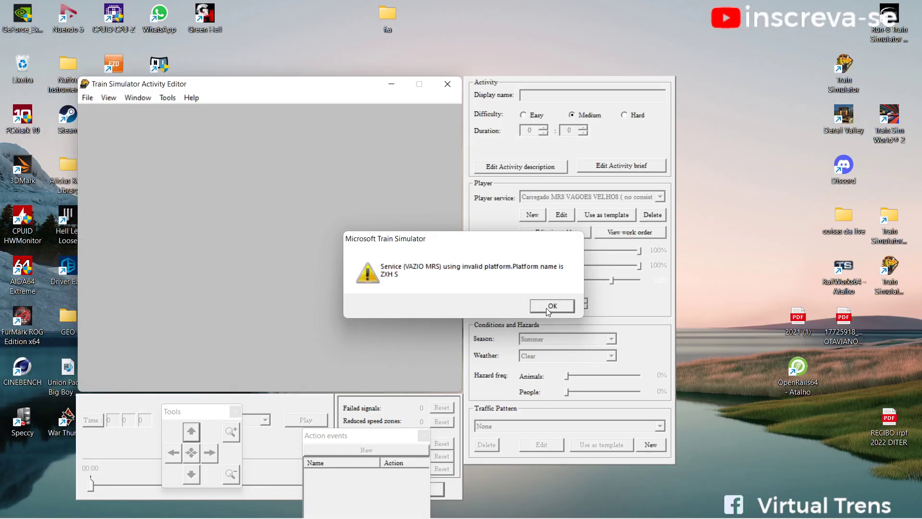
{"action": "left_click", "coordinate": [552, 306]}
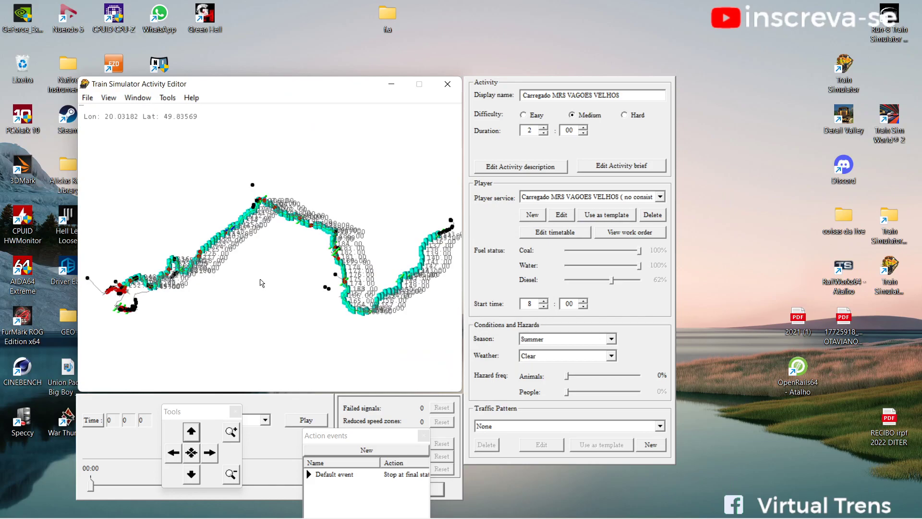
{"action": "mouse_move", "coordinate": [260, 274]}
{"action": "left_mouse_down"}
{"action": "mouse_move", "coordinate": [275, 275]}
{"action": "mouse_move", "coordinate": [261, 272]}
{"action": "left_mouse_up"}
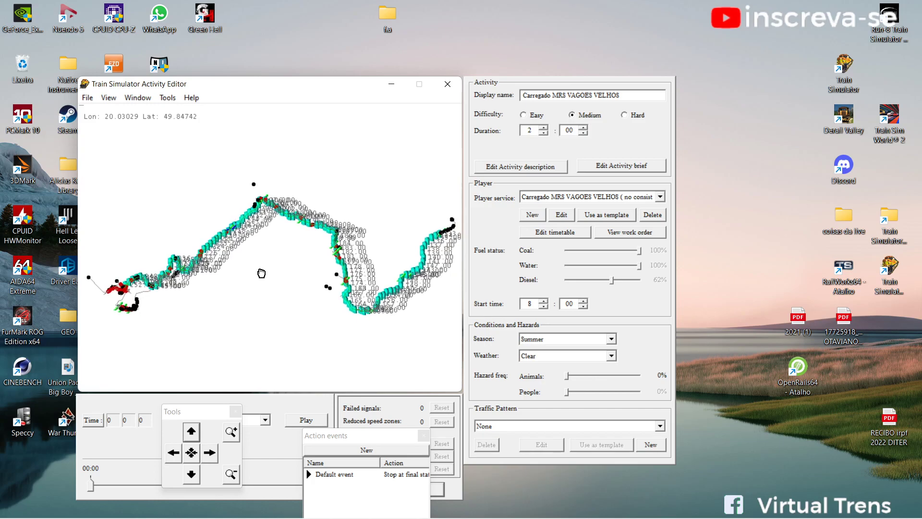
{"action": "scroll", "coordinate": [452, 219], "scroll_direction": "up", "scroll_amount": 2}
{"action": "left_click", "coordinate": [560, 215]}
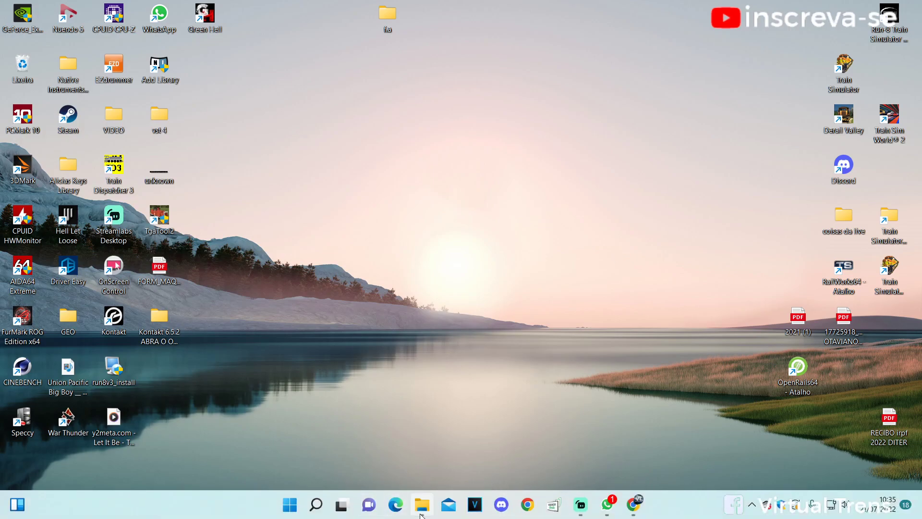
Launch TSRE5_v0.699 from the TSRE5 folder inside tsre coisas on drive D.
{"action": "left_click", "coordinate": [422, 504]}
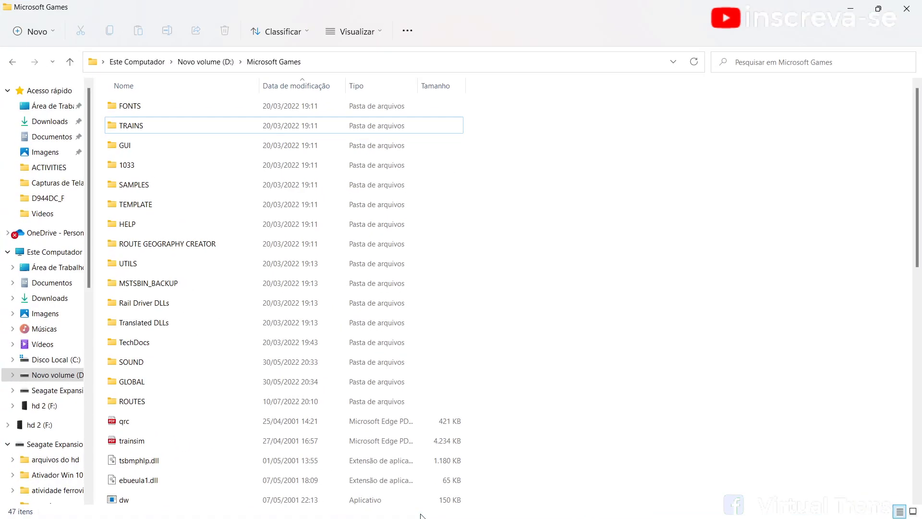
{"action": "left_click", "coordinate": [53, 375]}
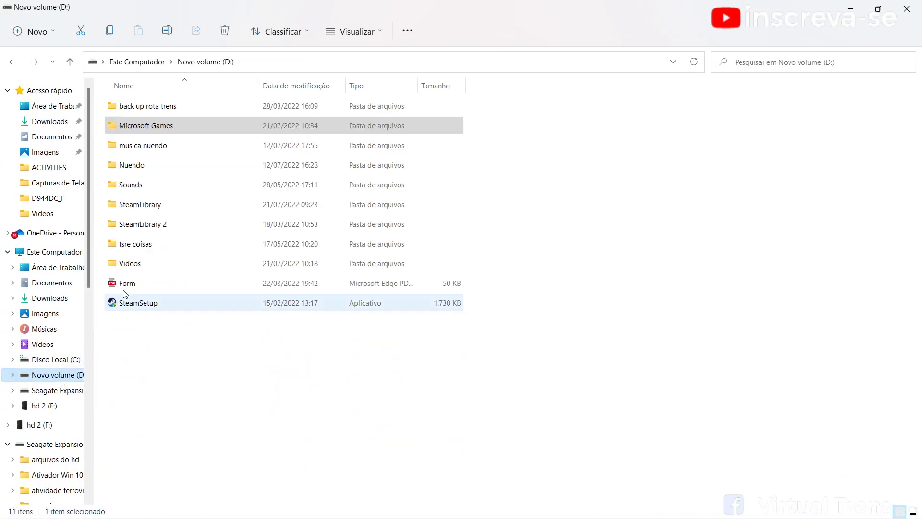
{"action": "double_click", "coordinate": [146, 251]}
{"action": "left_click", "coordinate": [136, 132]}
{"action": "double_click", "coordinate": [136, 126]}
{"action": "double_click", "coordinate": [144, 342]}
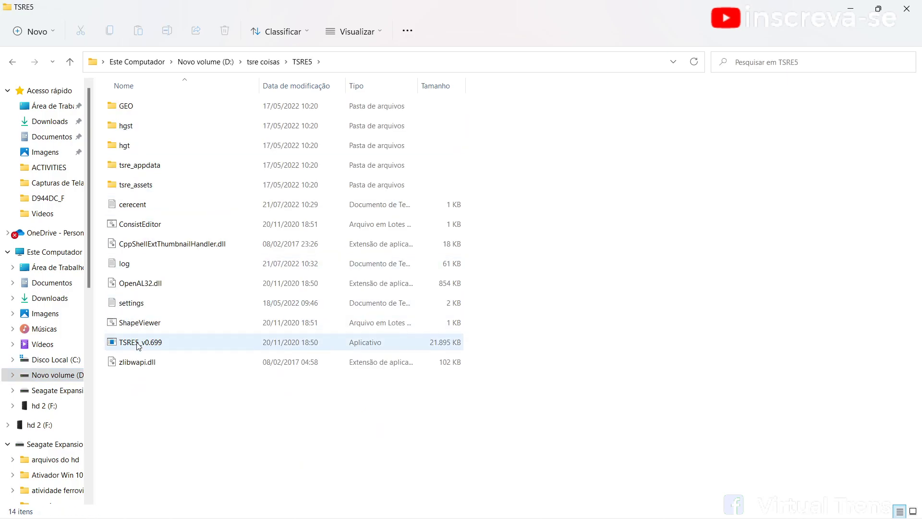
Choose d:/microsoft games as the content folder and load the Rumo Logística ZRX-ZAR route.
{"action": "left_click", "coordinate": [395, 217]}
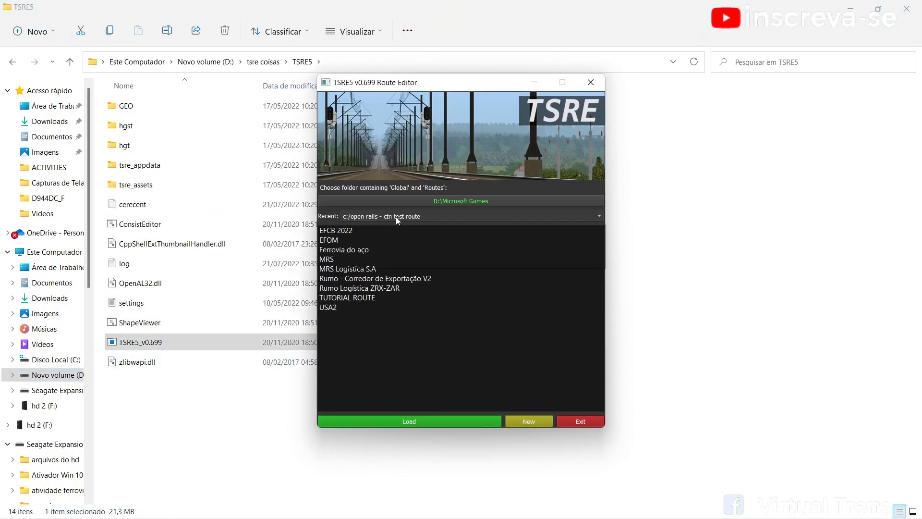
{"action": "left_click", "coordinate": [379, 263]}
{"action": "left_click", "coordinate": [357, 289]}
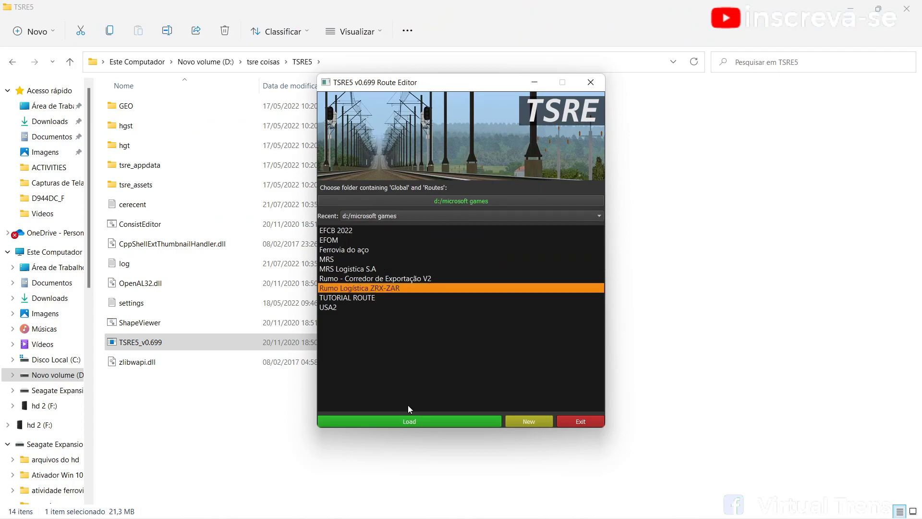
{"action": "left_click", "coordinate": [408, 421]}
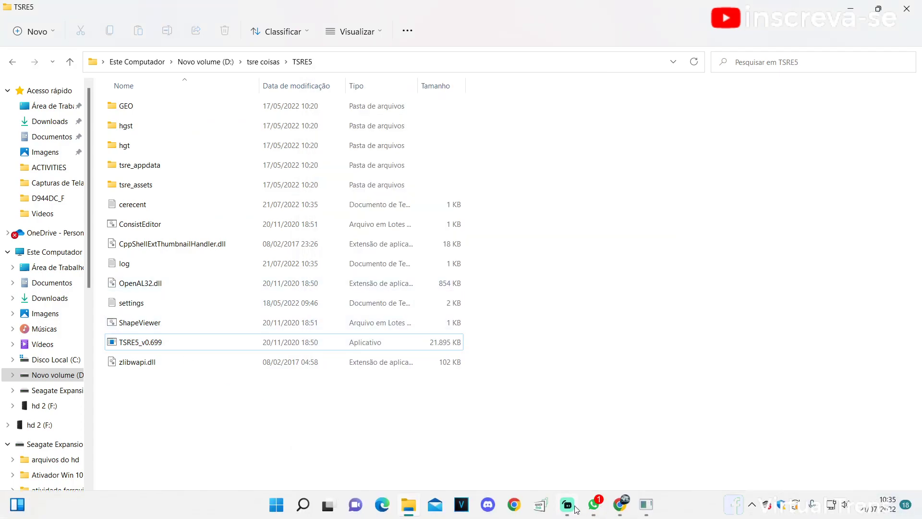
Show the activity tools in the maximized route editor and select the Carregado MRS VAGOES VELHOS activity.
{"action": "left_click", "coordinate": [654, 510]}
{"action": "left_click", "coordinate": [457, 419]}
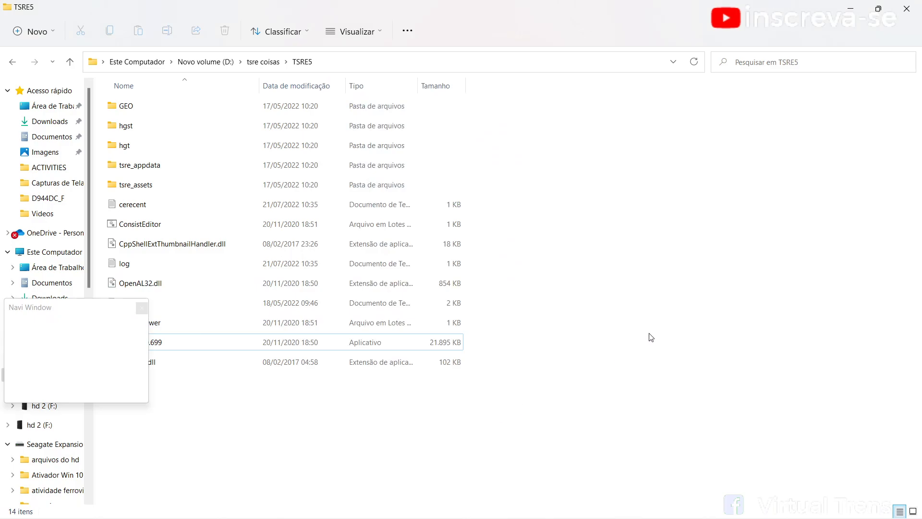
{"action": "key", "text": "ctrl+4"}
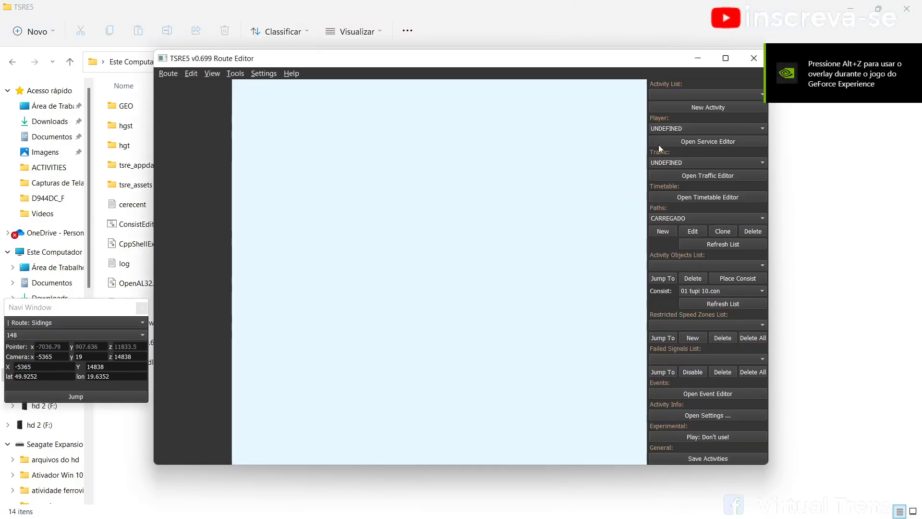
{"action": "left_click", "coordinate": [726, 62]}
{"action": "left_click", "coordinate": [896, 40]}
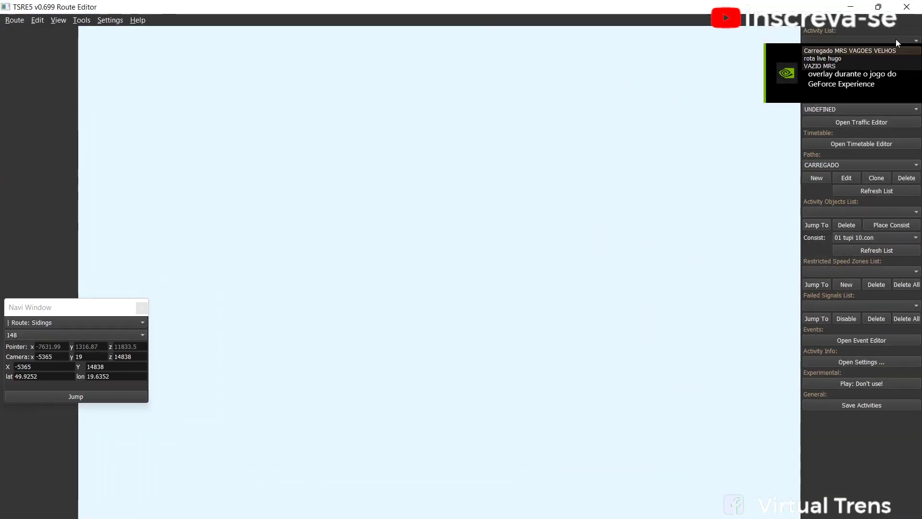
{"action": "left_click", "coordinate": [857, 49]}
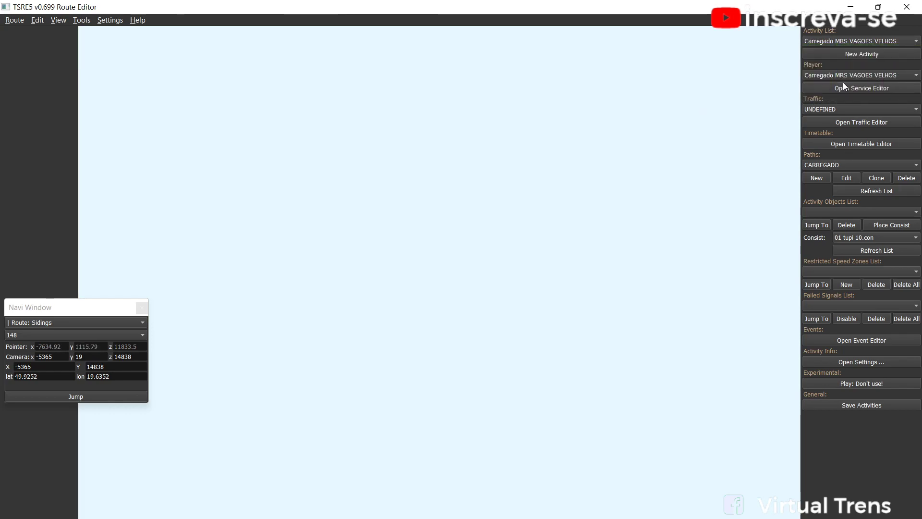
Examine the consist and path of the Carregado MRS VAGOES VELHOS service in the service editor, and close the route editor.
{"action": "left_click", "coordinate": [850, 89]}
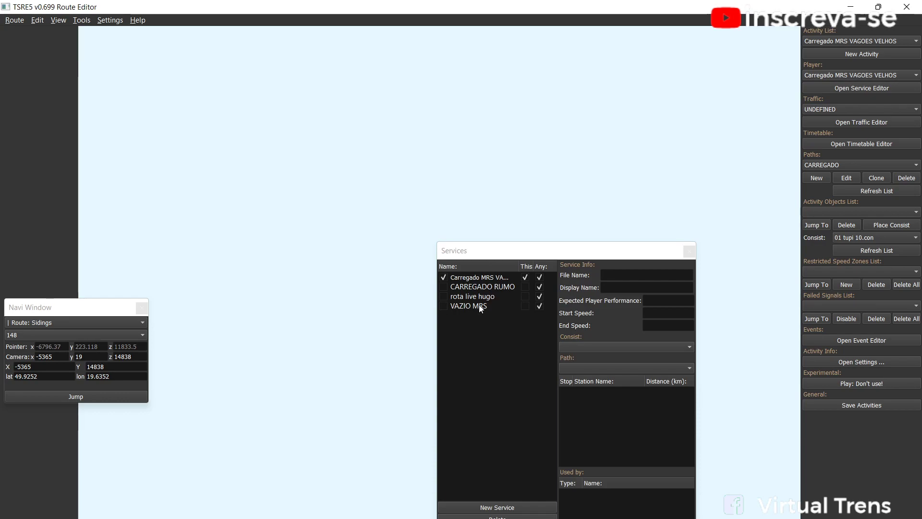
{"action": "left_click", "coordinate": [478, 274]}
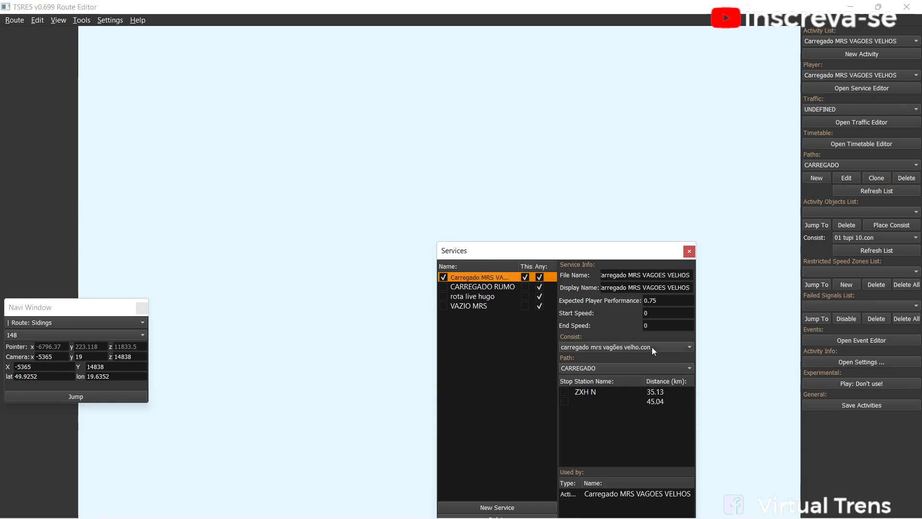
{"action": "left_click_drag", "start_coordinate": [619, 254], "coordinate": [499, 148]}
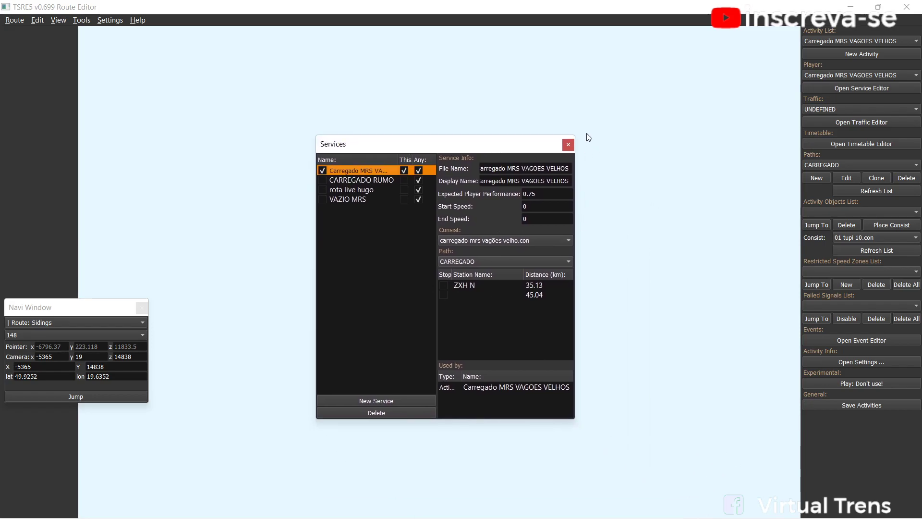
{"action": "left_click", "coordinate": [568, 145]}
{"action": "left_click", "coordinate": [907, 7]}
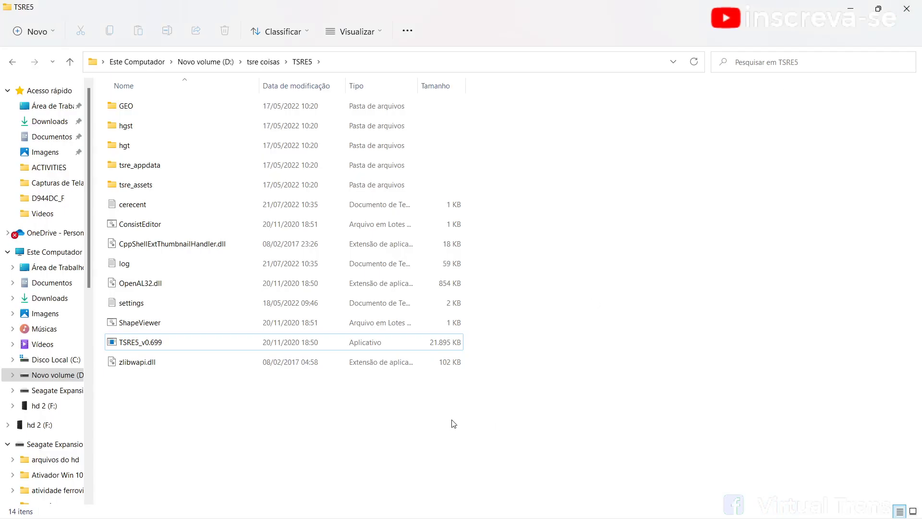
Open the Microsoft Games folder on drive D in File Explorer.
{"action": "left_click", "coordinate": [56, 359]}
{"action": "left_click", "coordinate": [53, 374]}
{"action": "double_click", "coordinate": [176, 128]}
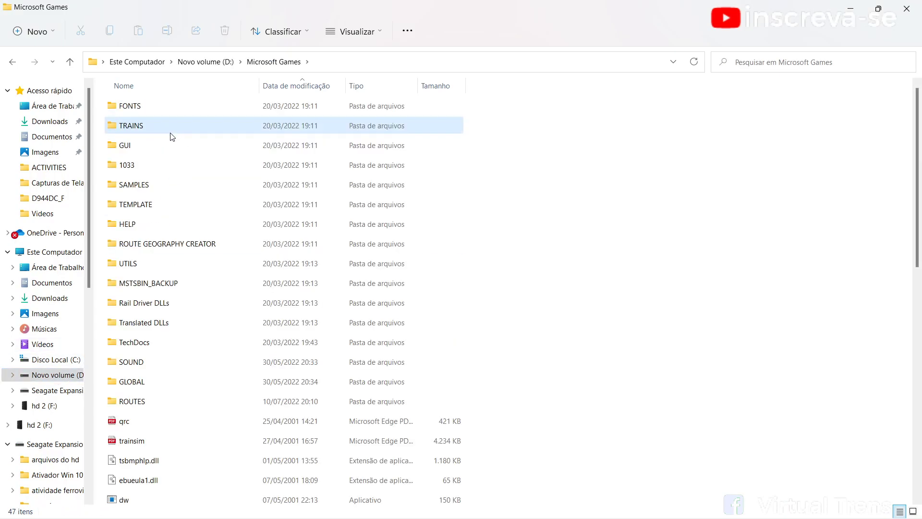
Rename the TRAINS folder in Microsoft Games to T and minimize the File Explorer window.
{"action": "left_click", "coordinate": [164, 131]}
{"action": "right_click", "coordinate": [166, 134]}
{"action": "left_click", "coordinate": [221, 363]}
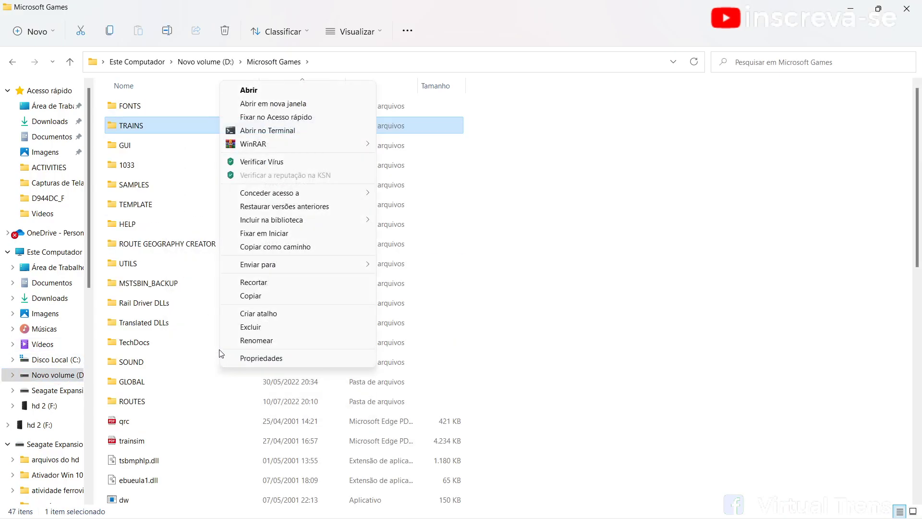
{"action": "left_click", "coordinate": [244, 341]}
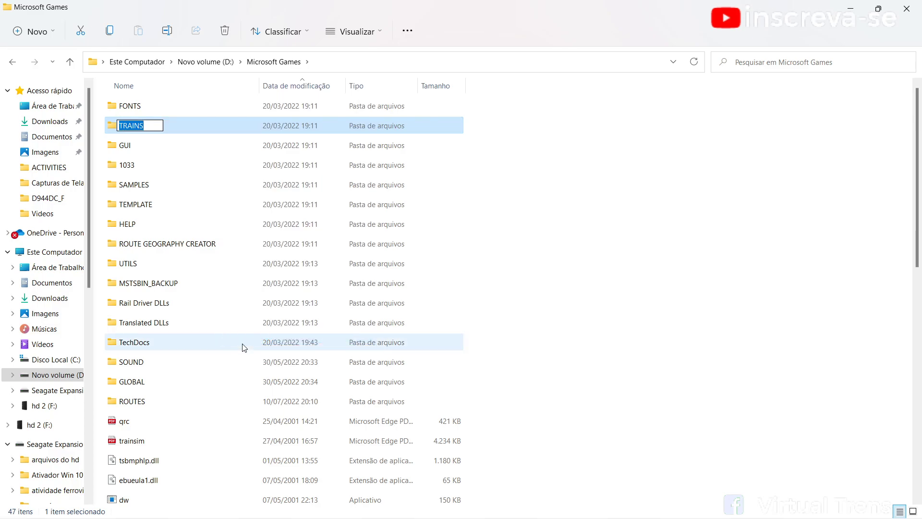
{"action": "type", "text": "T"}
{"action": "left_click", "coordinate": [595, 212]}
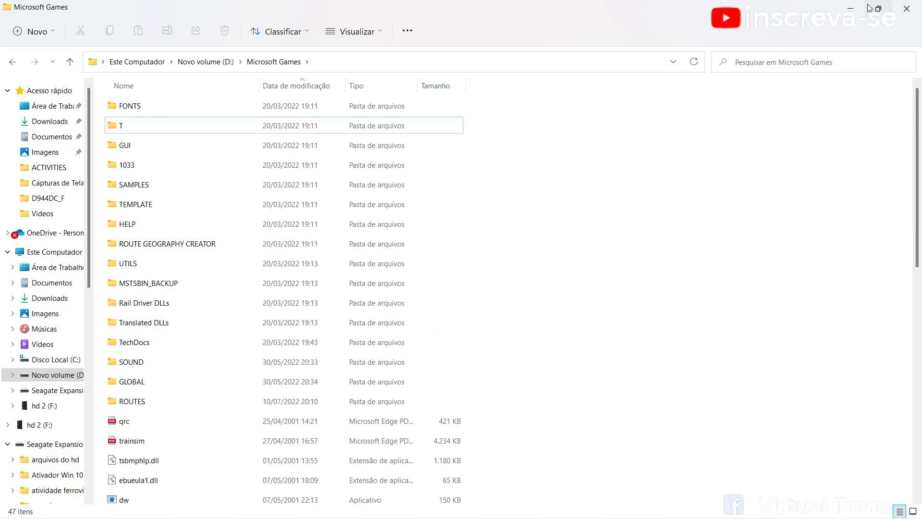
{"action": "left_click", "coordinate": [851, 8]}
Launch Train Simulator's Editors & Tools and start the Activity Editor, continuing past the train database error.
{"action": "double_click", "coordinate": [891, 278]}
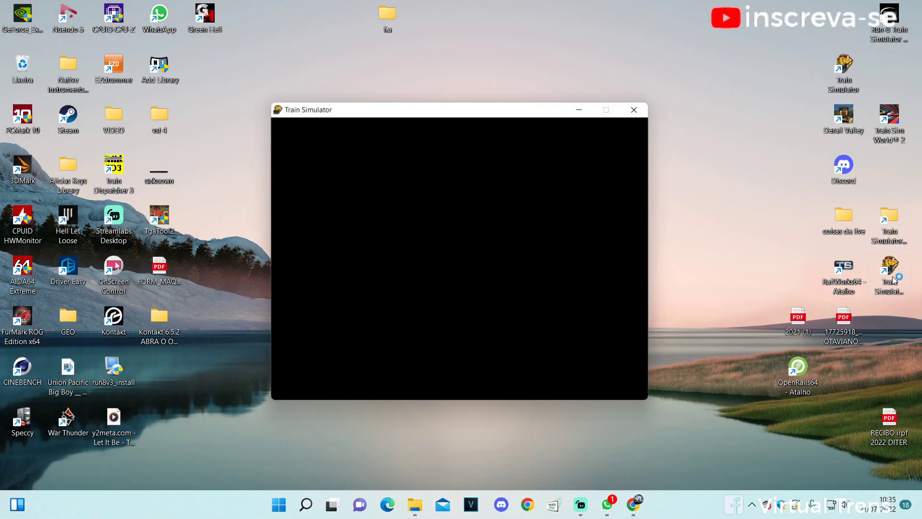
{"action": "key", "text": "Return"}
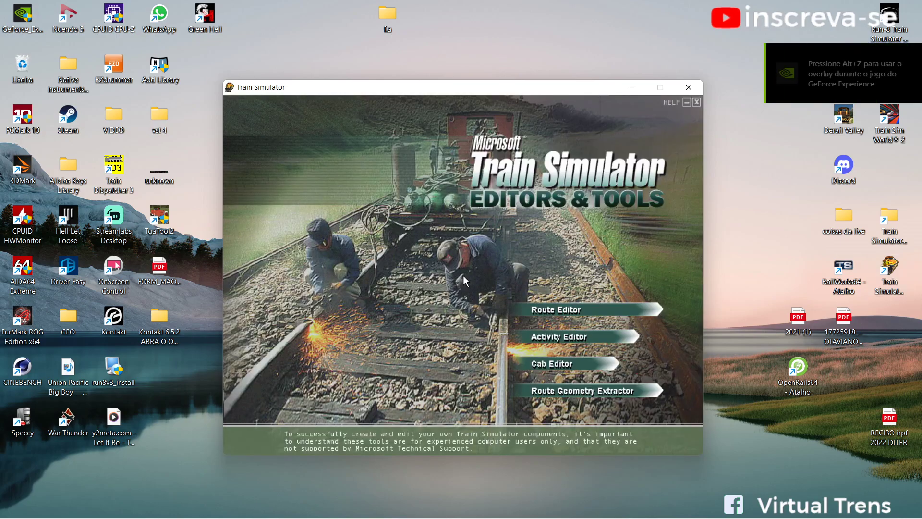
{"action": "left_click", "coordinate": [557, 339]}
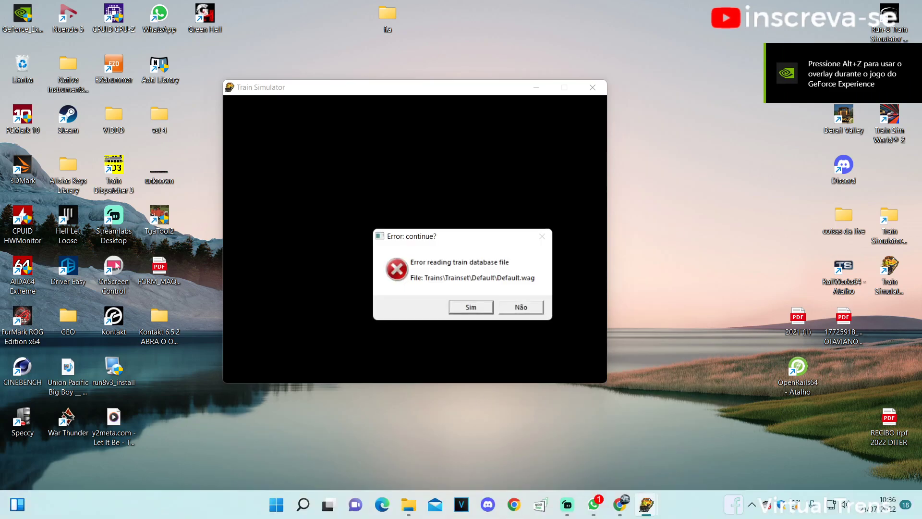
{"action": "left_click", "coordinate": [479, 310]}
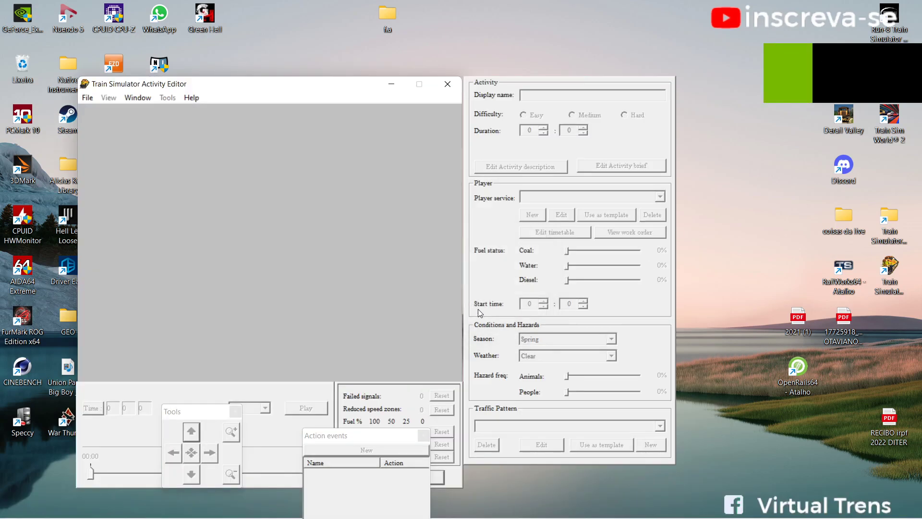
Switch to File Explorer, rename the T folder back to TRAINS, and return to the Activity Editor.
{"action": "left_click", "coordinate": [89, 97]}
{"action": "key", "text": "super"}
{"action": "left_click", "coordinate": [407, 508]}
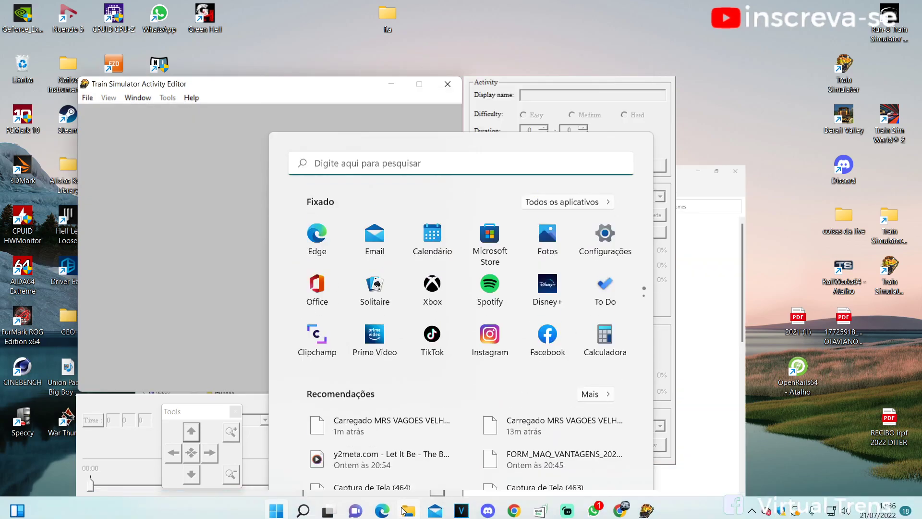
{"action": "left_click", "coordinate": [347, 5]}
{"action": "right_click", "coordinate": [136, 129]}
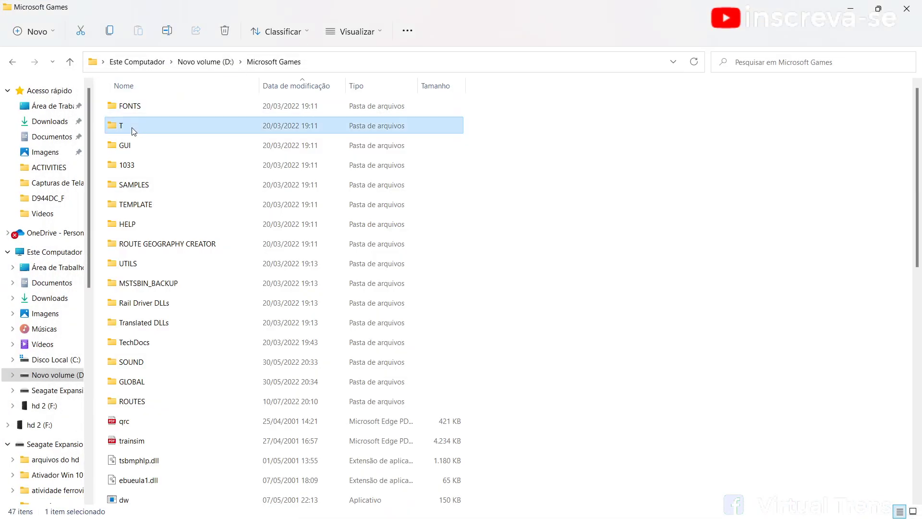
{"action": "left_click", "coordinate": [182, 360]}
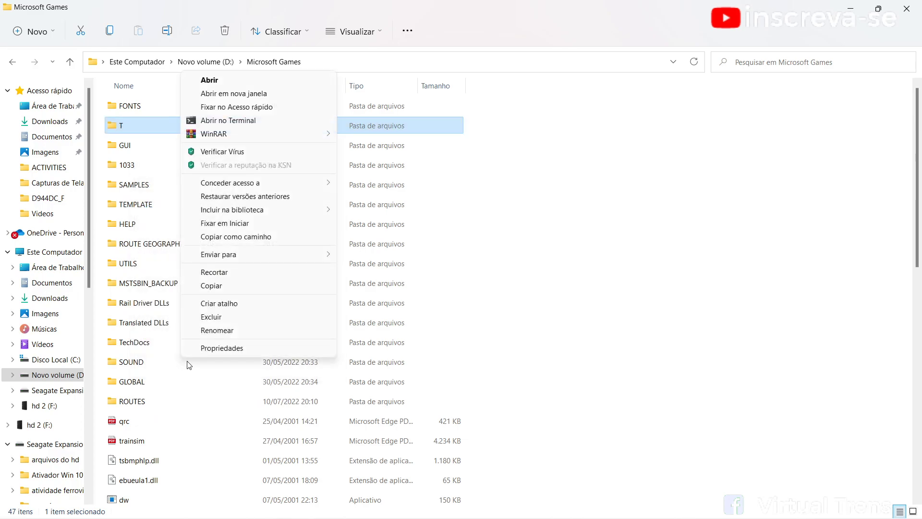
{"action": "left_click", "coordinate": [190, 330]}
{"action": "type", "text": "TRAINS"}
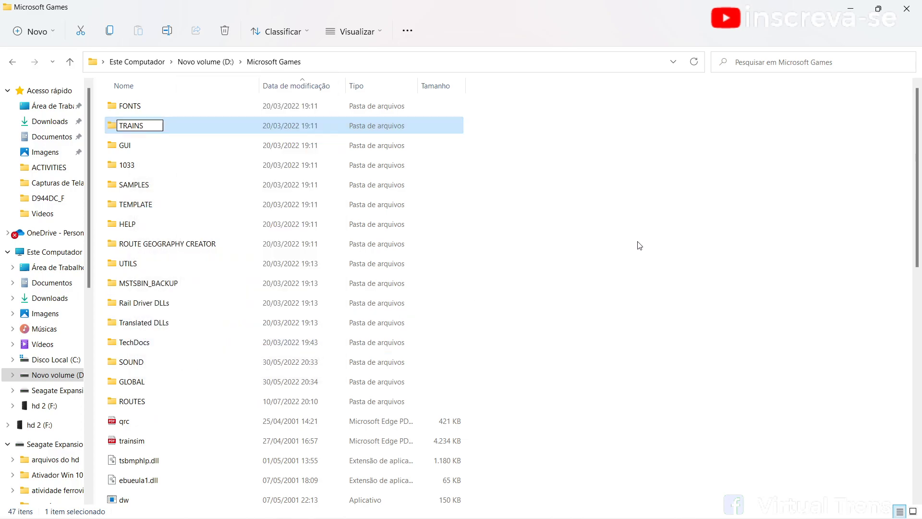
{"action": "left_click", "coordinate": [760, 109]}
{"action": "left_click", "coordinate": [850, 9]}
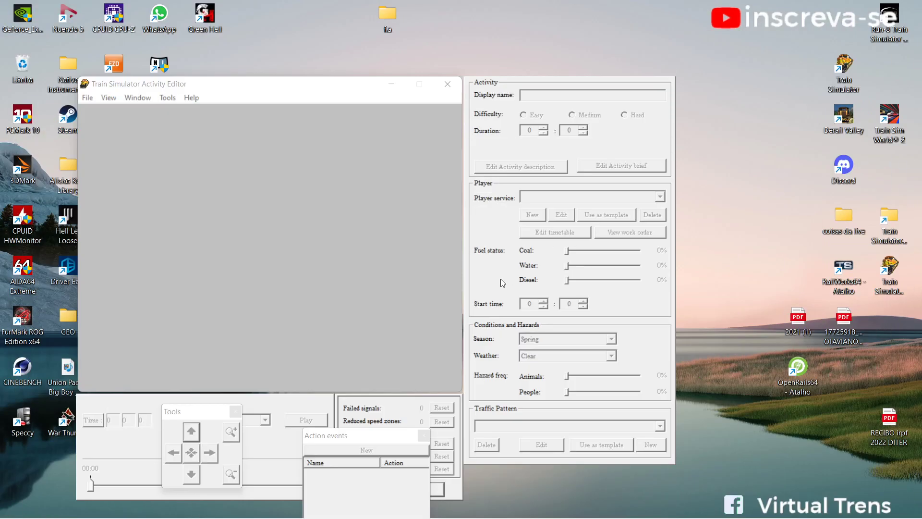
Open the Carregado MRS VAGOES VELHOS activity from the Rumo Logística ZRX-ZAR route's ACTIVITIES folder and dismiss the platform warning.
{"action": "left_click", "coordinate": [86, 98]}
{"action": "left_click", "coordinate": [98, 125]}
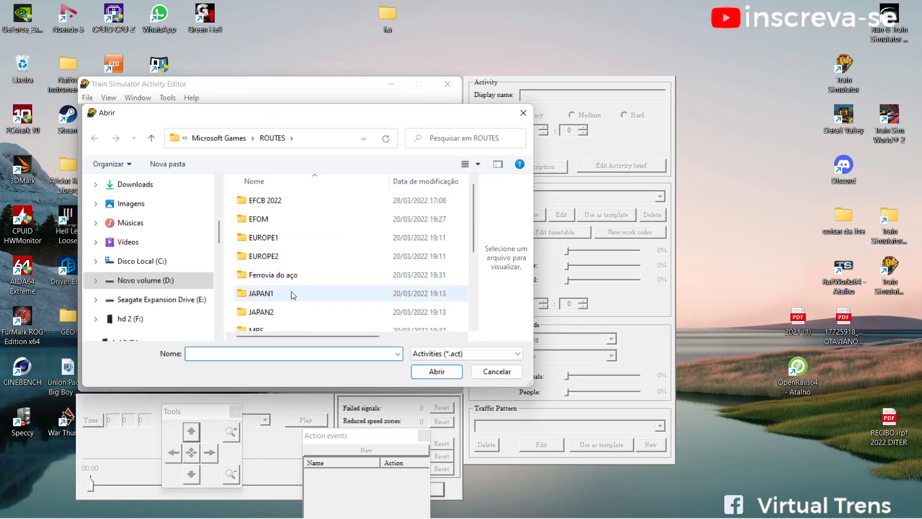
{"action": "scroll", "coordinate": [290, 291], "scroll_direction": "down", "scroll_amount": 3}
{"action": "double_click", "coordinate": [291, 263]}
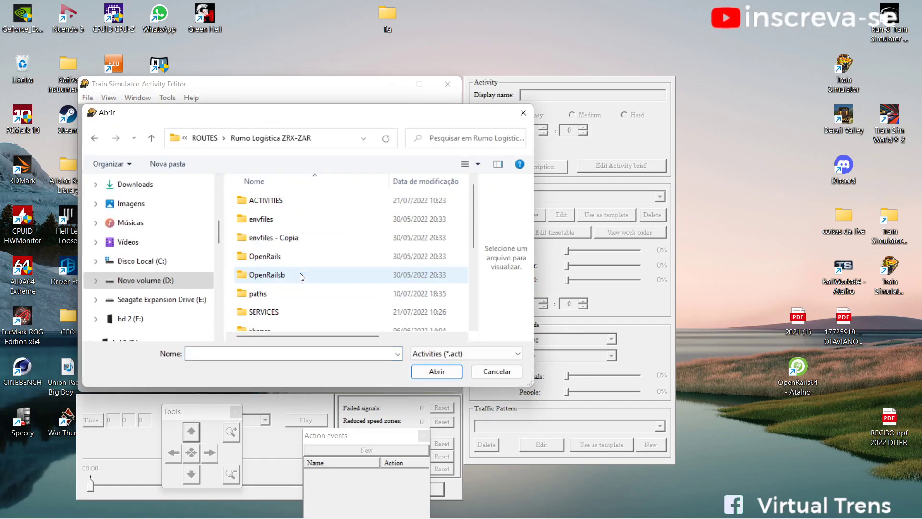
{"action": "double_click", "coordinate": [265, 200]}
{"action": "double_click", "coordinate": [296, 201]}
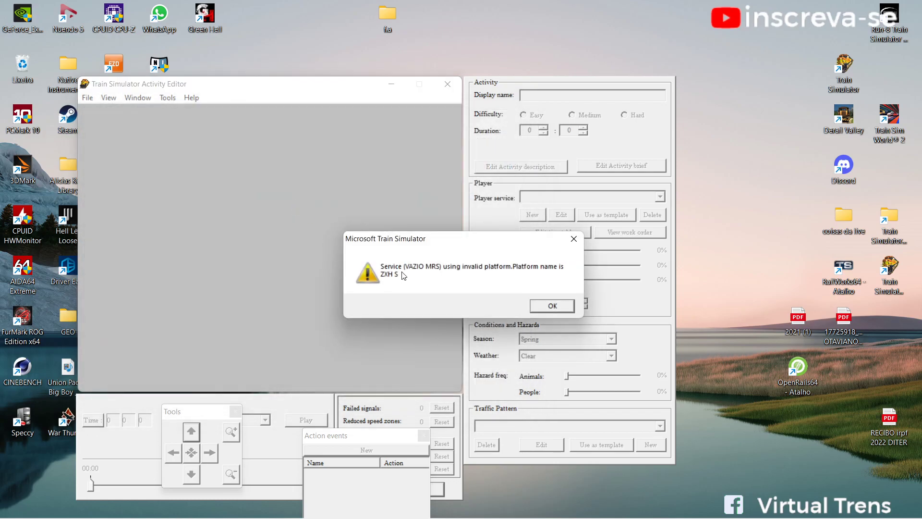
{"action": "left_click", "coordinate": [539, 310]}
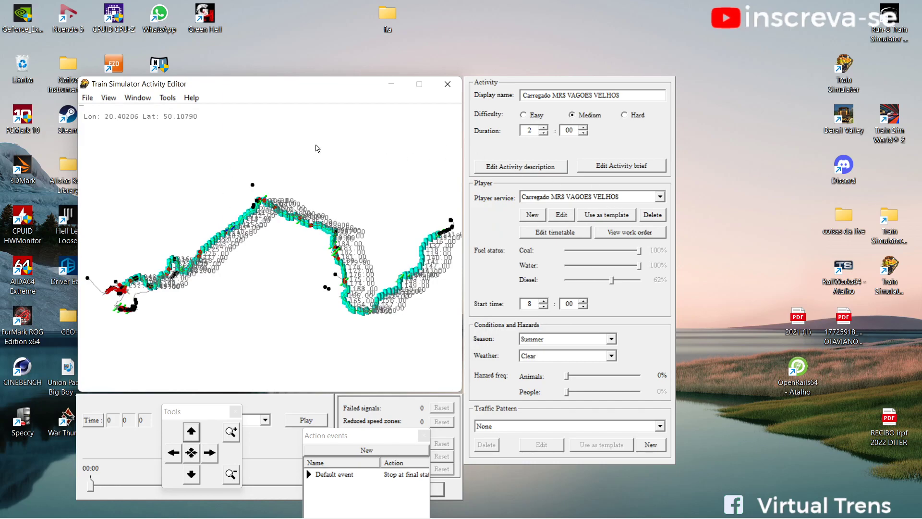
Hide the mileposts on the route map and show the player train at the start of its path.
{"action": "left_click", "coordinate": [109, 98]}
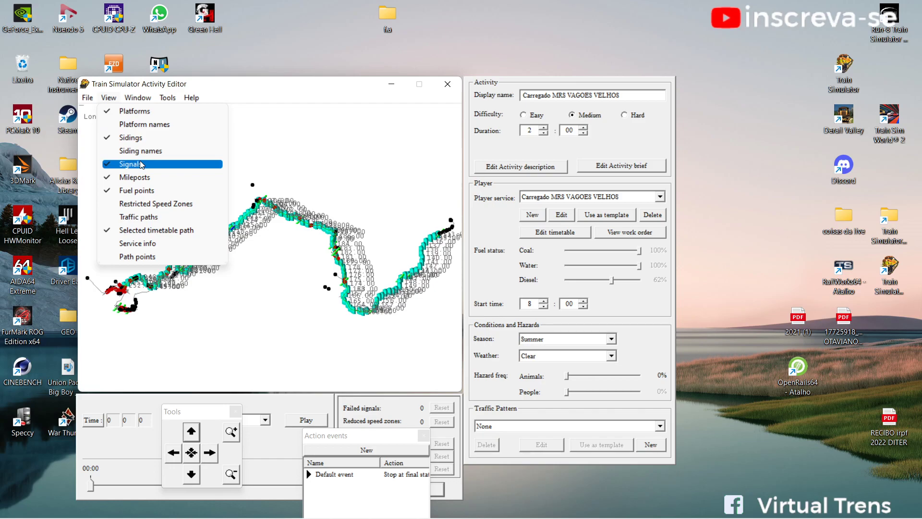
{"action": "left_click", "coordinate": [132, 177]}
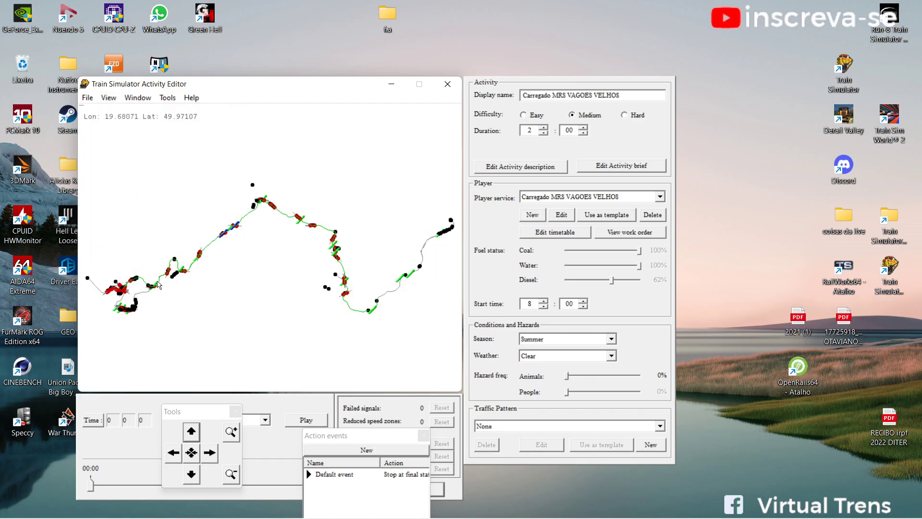
{"action": "scroll", "coordinate": [234, 152], "scroll_direction": "up", "scroll_amount": 3}
{"action": "scroll", "coordinate": [235, 152], "scroll_direction": "up", "scroll_amount": 1}
{"action": "left_click", "coordinate": [168, 98]}
{"action": "left_click", "coordinate": [187, 114]}
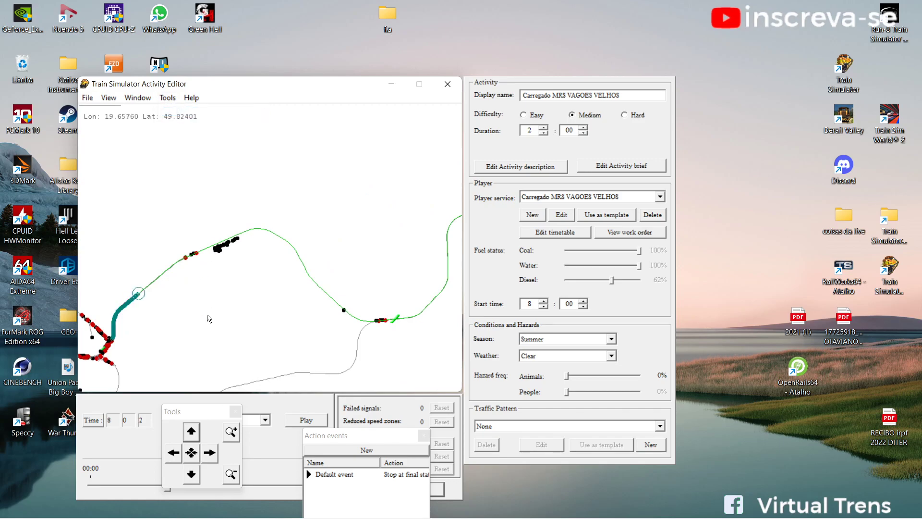
{"action": "scroll", "coordinate": [209, 311], "scroll_direction": "up", "scroll_amount": 3}
{"action": "left_click_drag", "start_coordinate": [298, 262], "coordinate": [276, 234]}
{"action": "scroll", "coordinate": [277, 234], "scroll_direction": "down", "scroll_amount": 3}
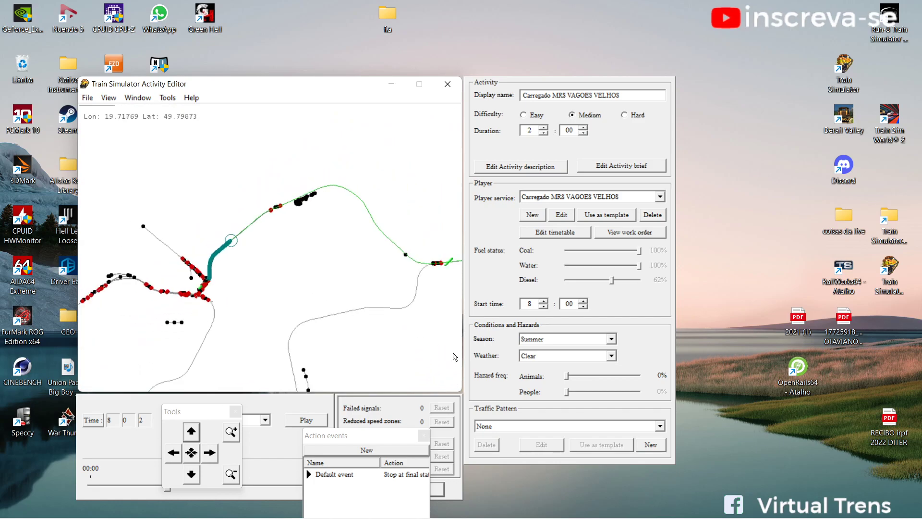
Examine the pieces of traffic in the CARREGADO traffic pattern and reset the activity's traffic pattern to None.
{"action": "left_click", "coordinate": [661, 426]}
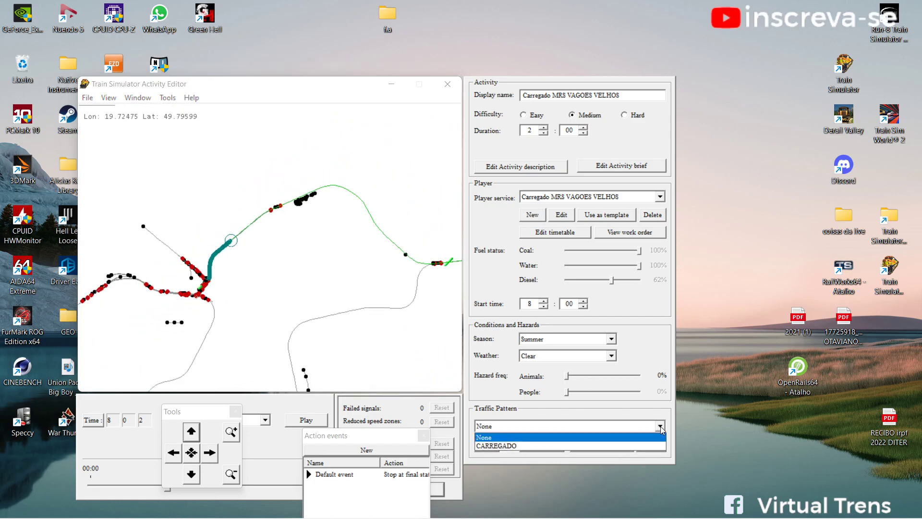
{"action": "left_click", "coordinate": [503, 447]}
{"action": "left_click", "coordinate": [541, 446]}
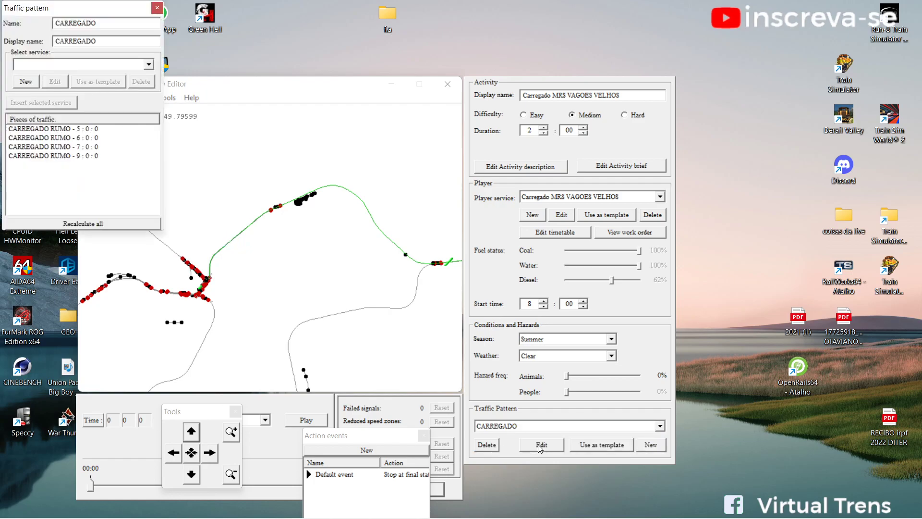
{"action": "left_click", "coordinate": [158, 8]}
{"action": "left_click", "coordinate": [660, 426]}
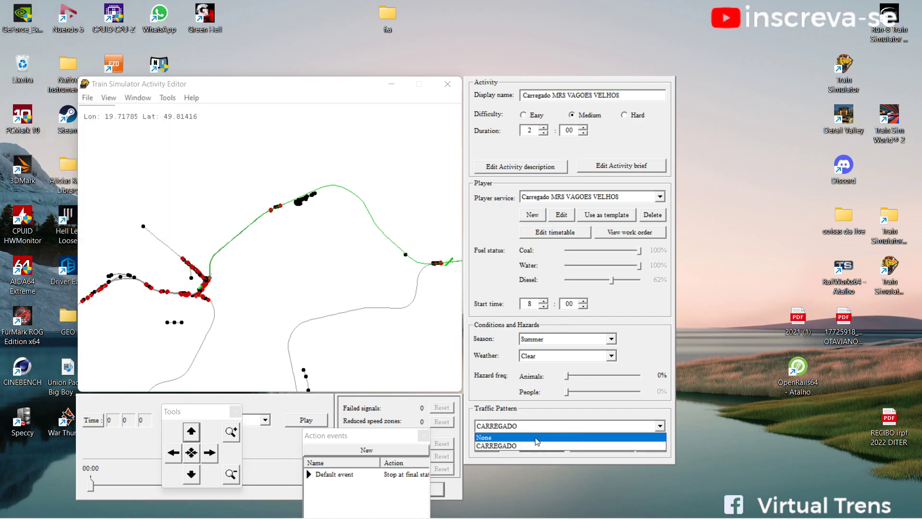
{"action": "left_click", "coordinate": [537, 439]}
Create a new traffic pattern with VAZIO RUMO as both its name and display name.
{"action": "left_click", "coordinate": [649, 445]}
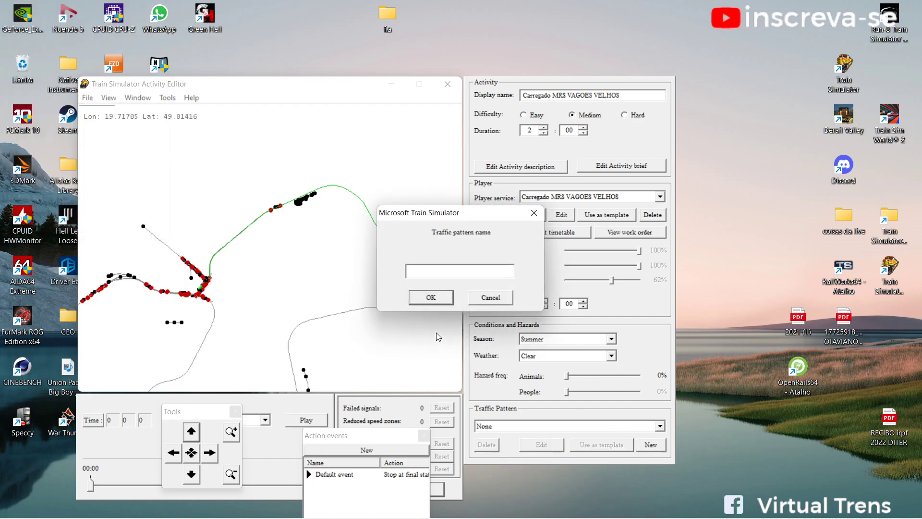
{"action": "type", "text": "VAZIO RUMO"}
{"action": "key", "text": "Return"}
{"action": "type", "text": "VAZIO RUMO"}
{"action": "key", "text": "Return"}
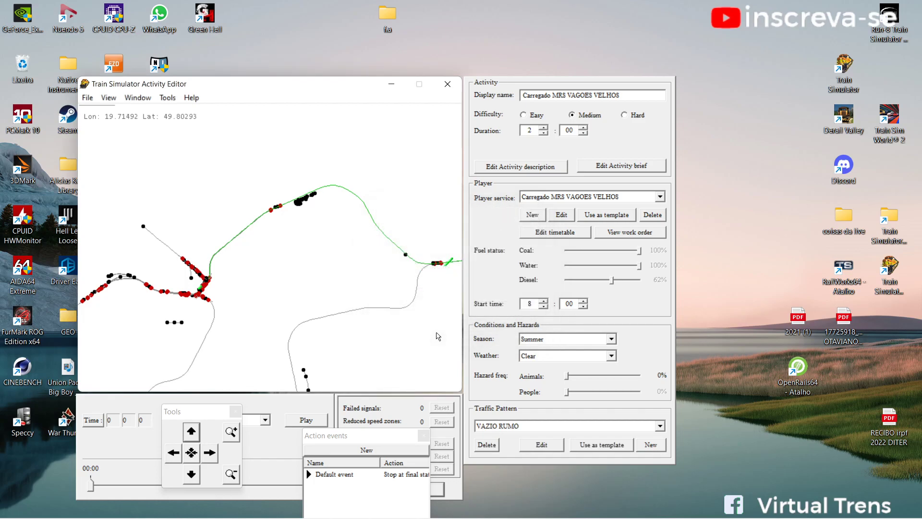
Select the VAZIO MRS service in the VAZIO RUMO traffic pattern and try to open it for editing.
{"action": "left_click", "coordinate": [534, 448]}
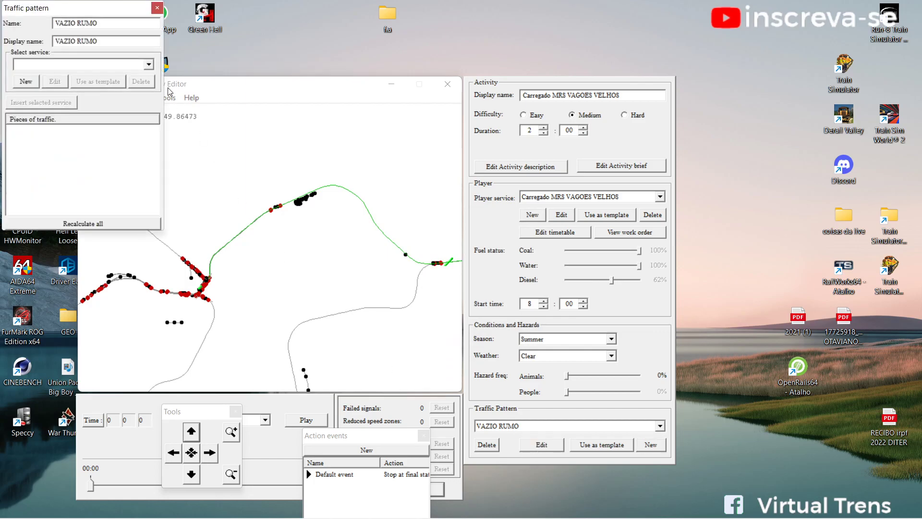
{"action": "left_click_drag", "start_coordinate": [108, 9], "coordinate": [663, 108]}
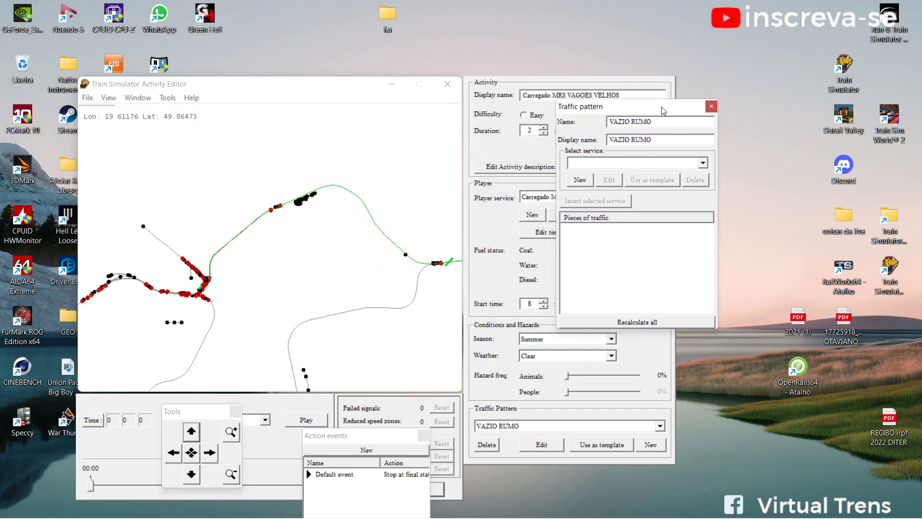
{"action": "left_click", "coordinate": [703, 164]}
{"action": "left_click", "coordinate": [703, 164]}
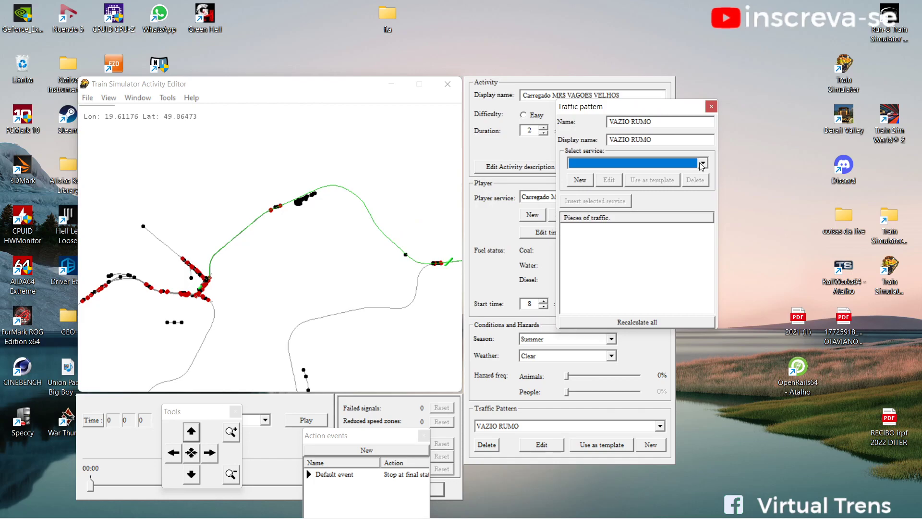
{"action": "left_click", "coordinate": [702, 164]}
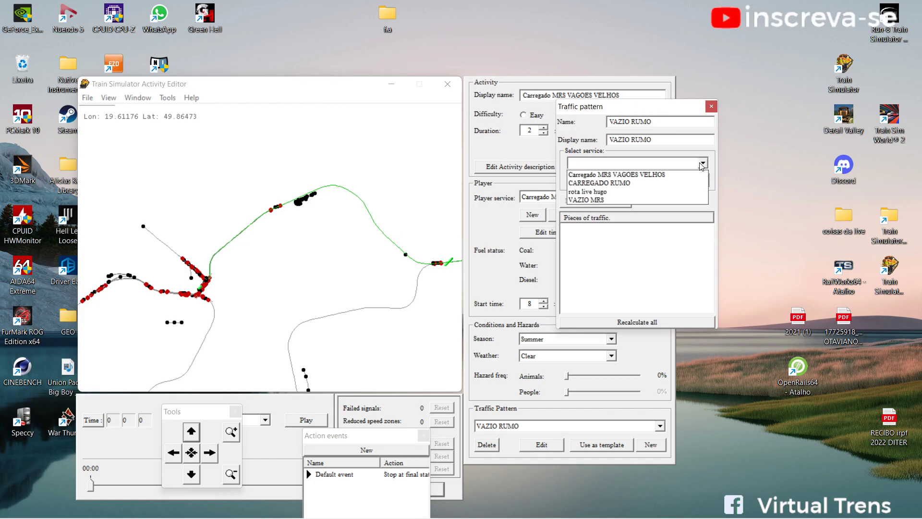
{"action": "left_click", "coordinate": [703, 164]}
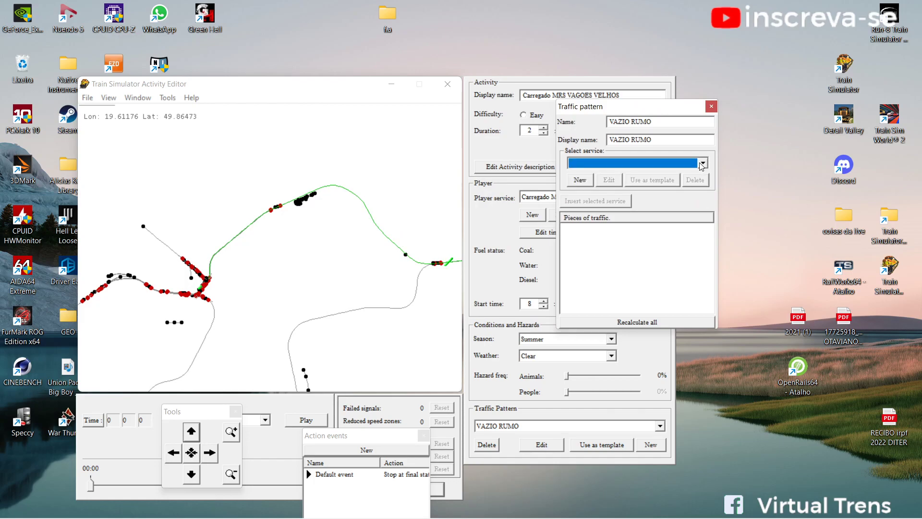
{"action": "left_click", "coordinate": [702, 164]}
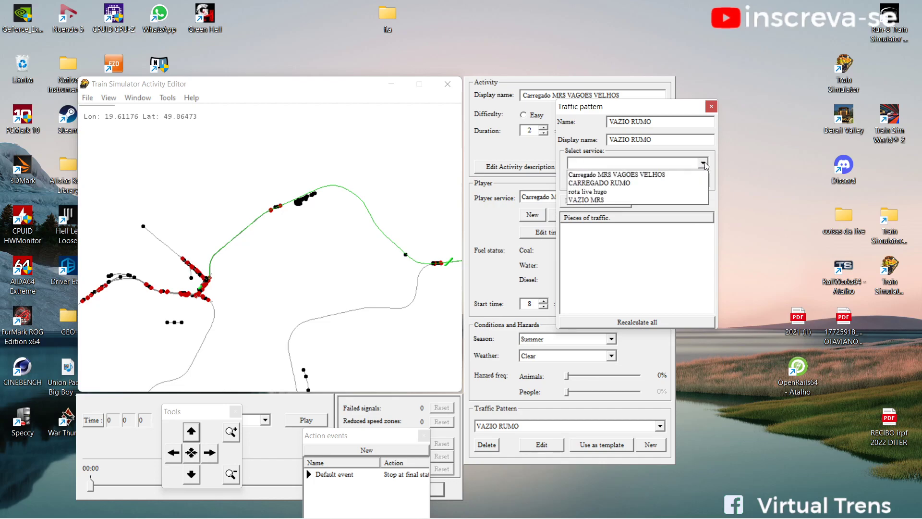
{"action": "left_click", "coordinate": [703, 165]}
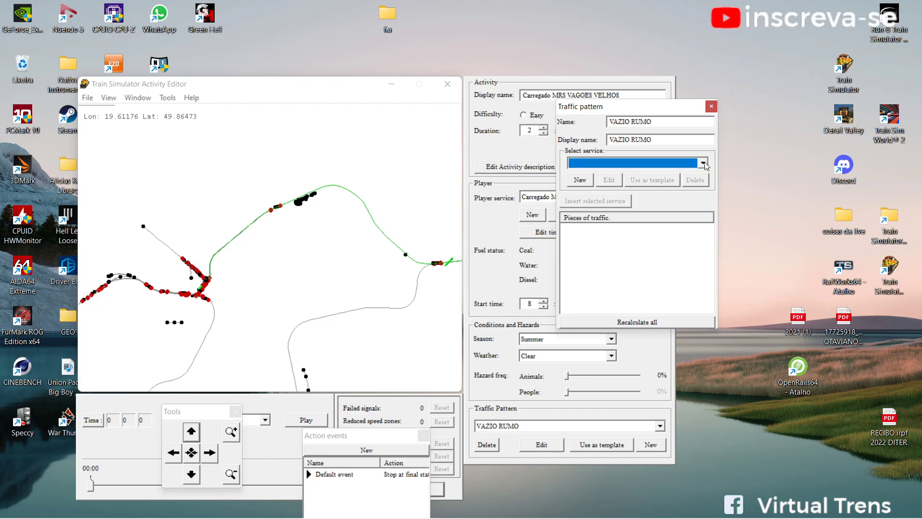
{"action": "left_click", "coordinate": [703, 164]}
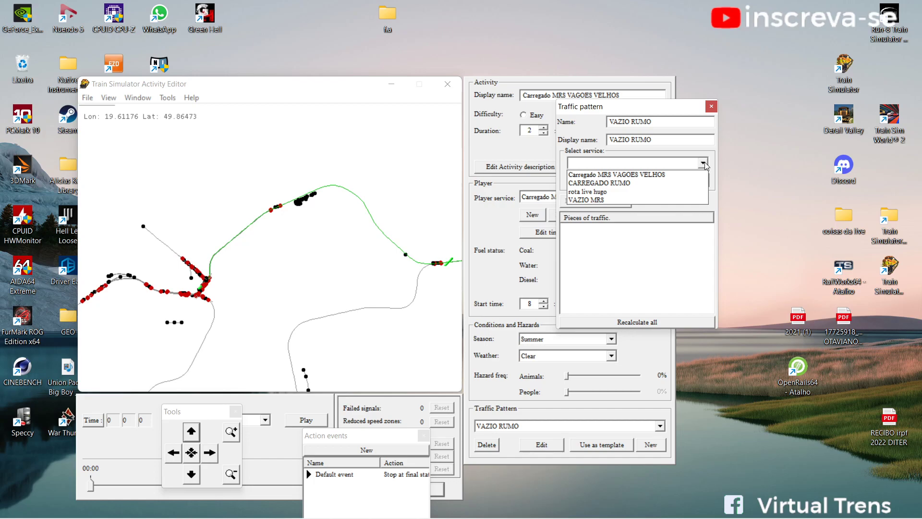
{"action": "left_click", "coordinate": [611, 200]}
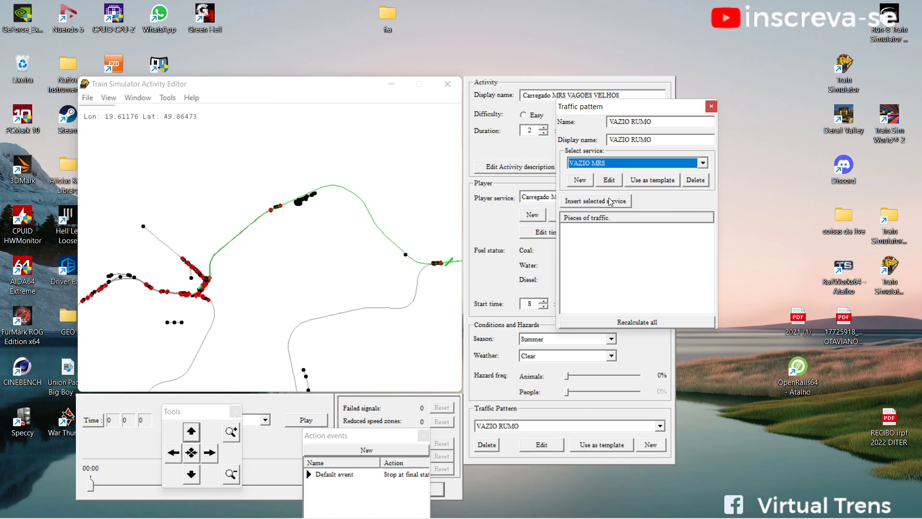
{"action": "left_click", "coordinate": [615, 184]}
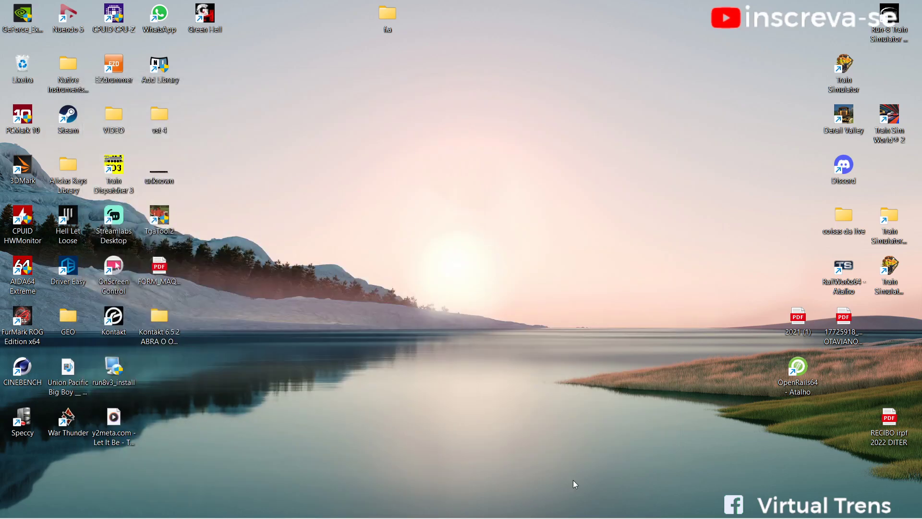
Launch TSRE5_v0.699 from the TSRE5 folder inside tsre coisas on drive D.
{"action": "right_click", "coordinate": [637, 358]}
{"action": "left_click", "coordinate": [678, 187]}
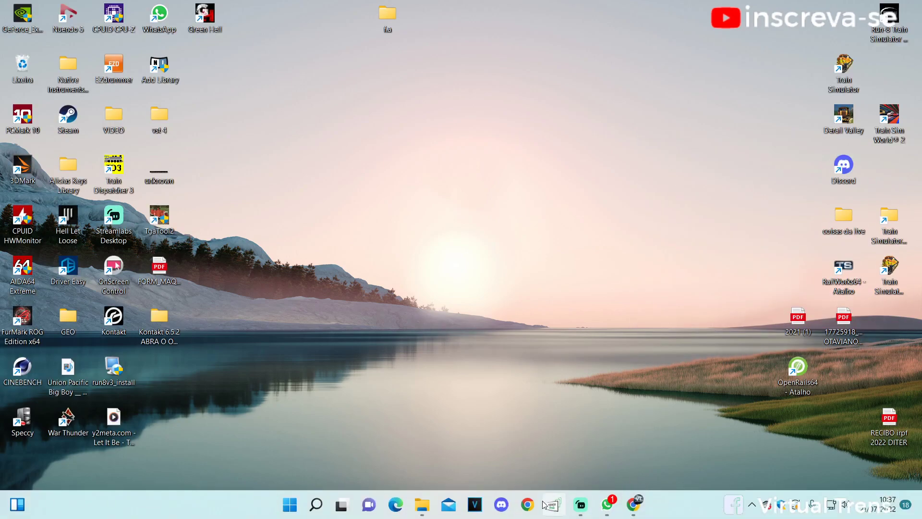
{"action": "left_click", "coordinate": [422, 504]}
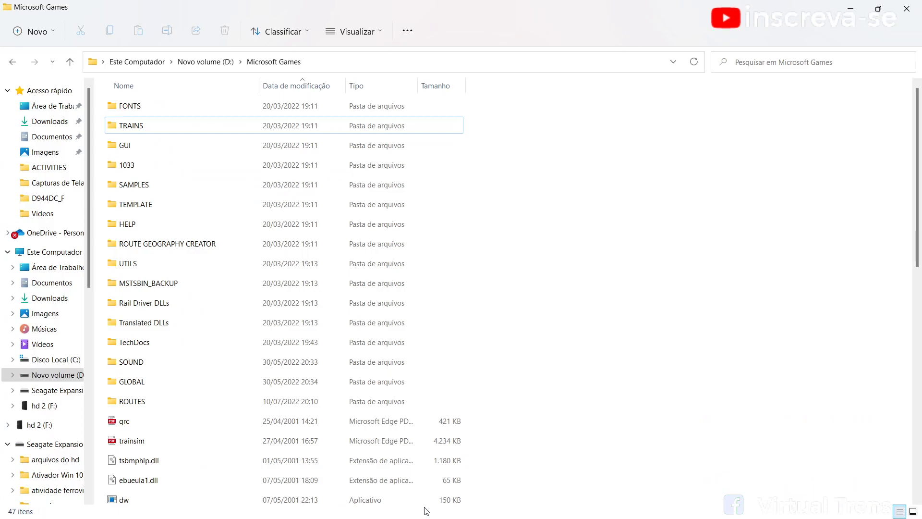
{"action": "left_click", "coordinate": [48, 380]}
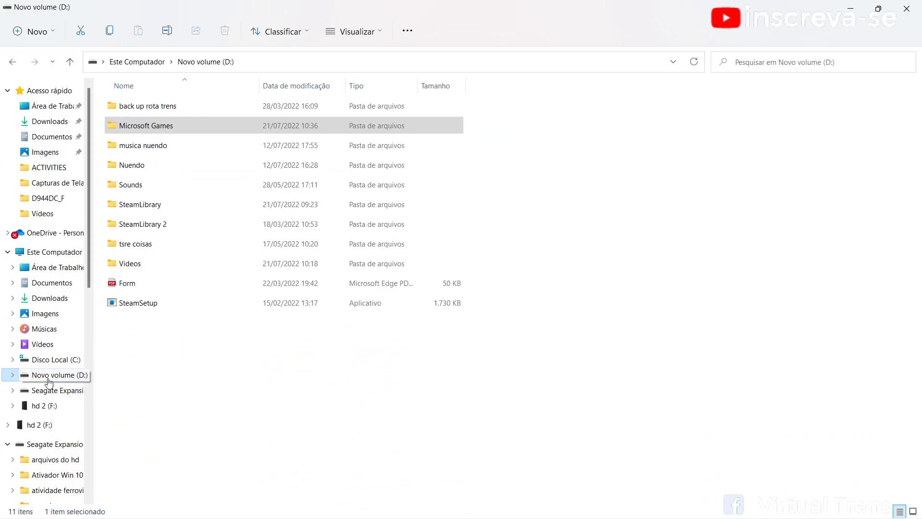
{"action": "double_click", "coordinate": [151, 244]}
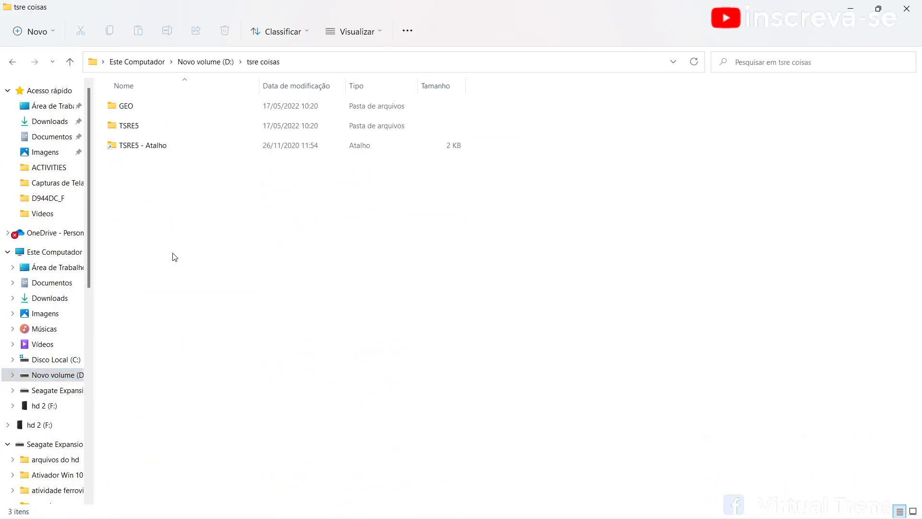
{"action": "double_click", "coordinate": [132, 125]}
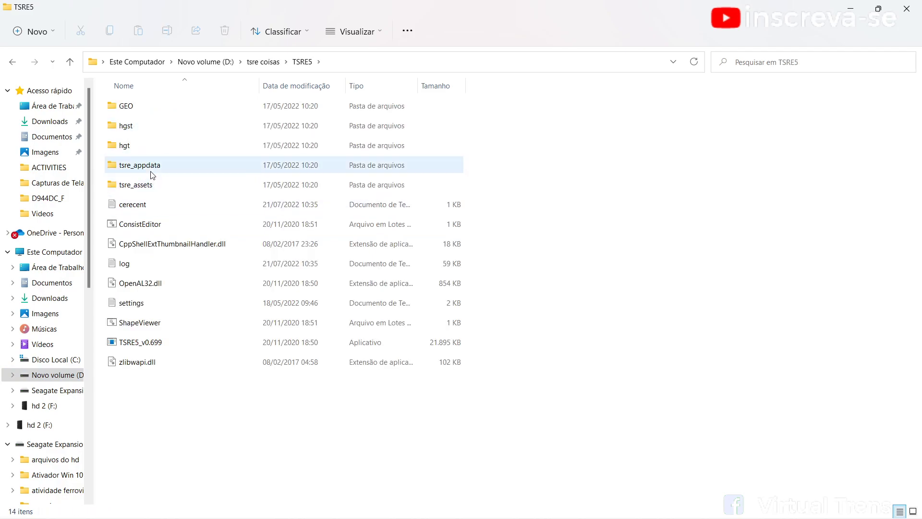
{"action": "double_click", "coordinate": [144, 342]}
Load the Rumo Logística ZRX-ZAR route from d:/microsoft games in the route editor and maximise its window.
{"action": "left_click", "coordinate": [485, 212]}
{"action": "left_click", "coordinate": [414, 262]}
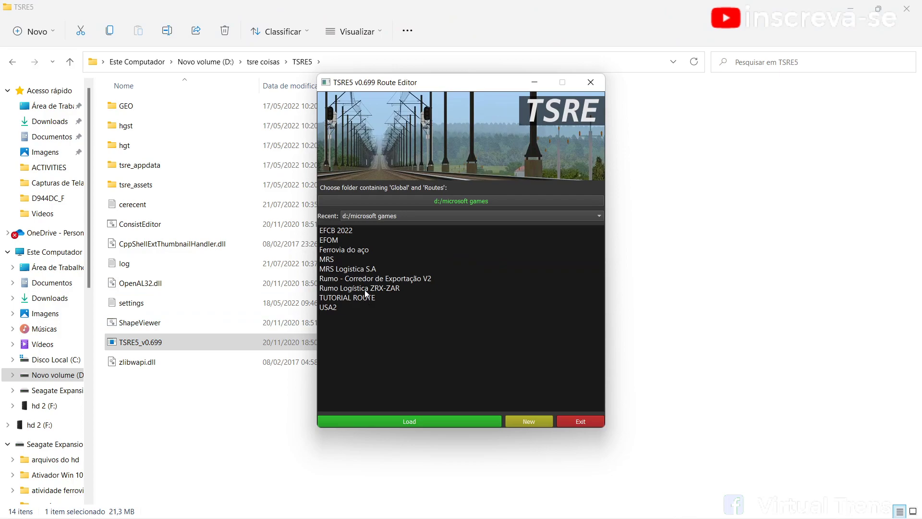
{"action": "left_click", "coordinate": [365, 288]}
{"action": "left_click", "coordinate": [413, 421]}
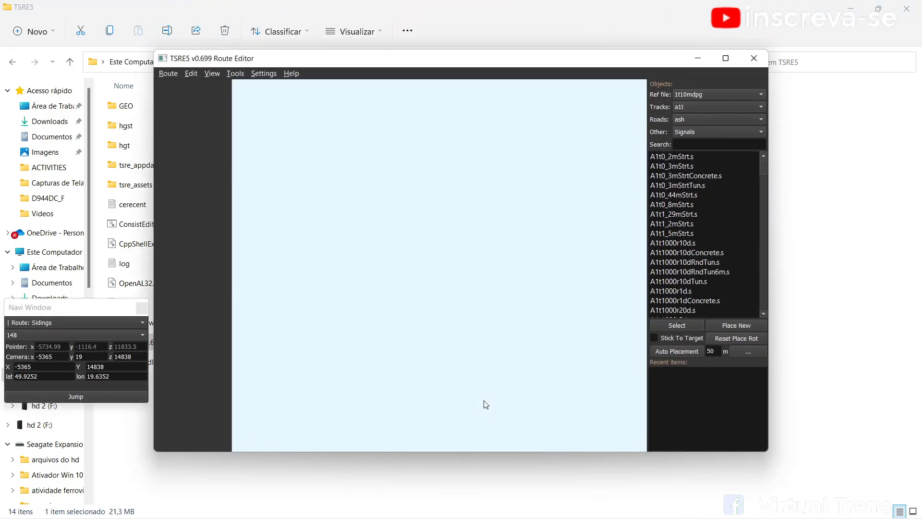
{"action": "left_click", "coordinate": [725, 58]}
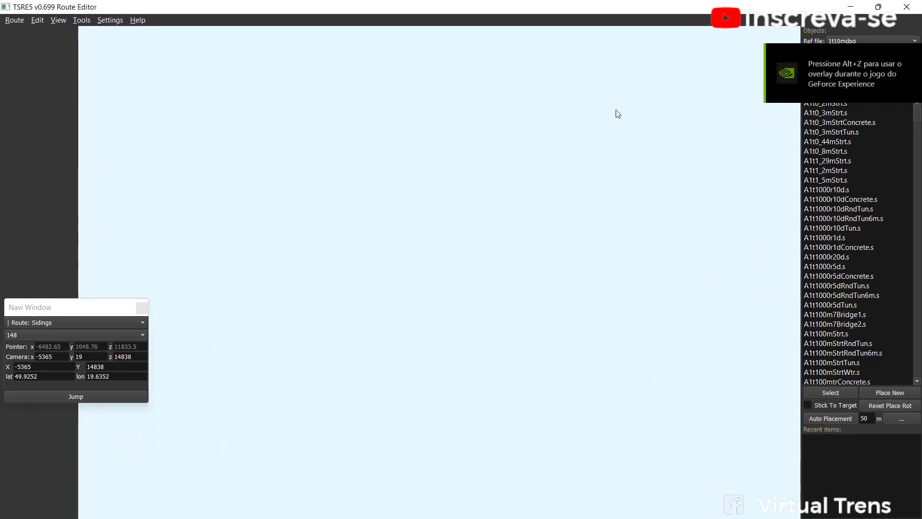
Create a new service with the file name VAZIO RUMO in the service editor and select it.
{"action": "left_click", "coordinate": [875, 31]}
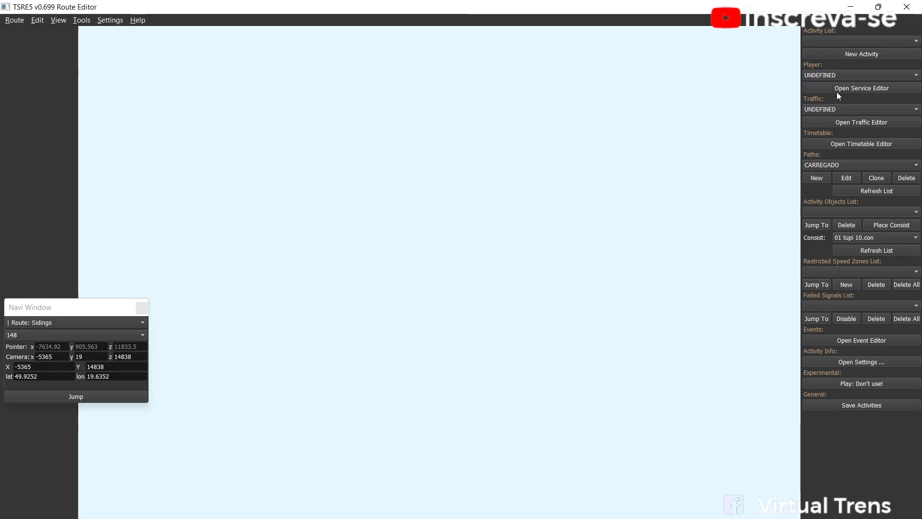
{"action": "left_click", "coordinate": [849, 87]}
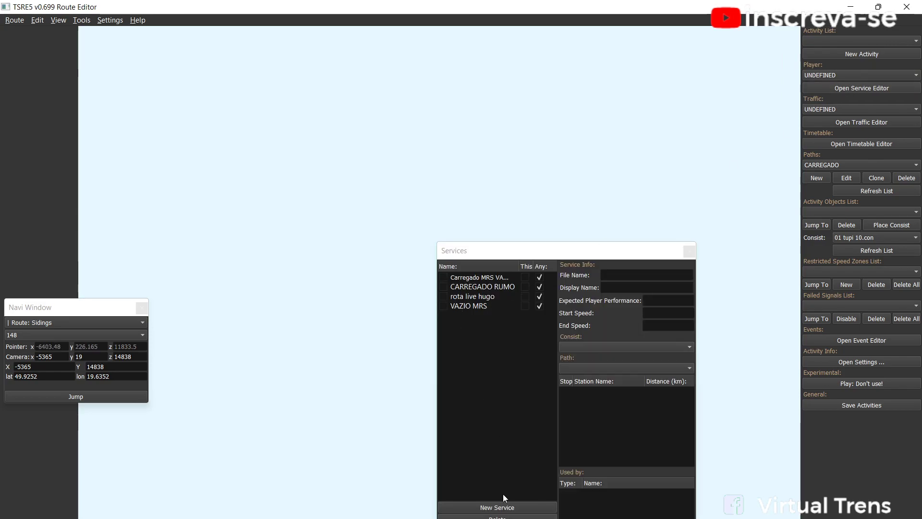
{"action": "left_click_drag", "start_coordinate": [533, 253], "coordinate": [438, 146]}
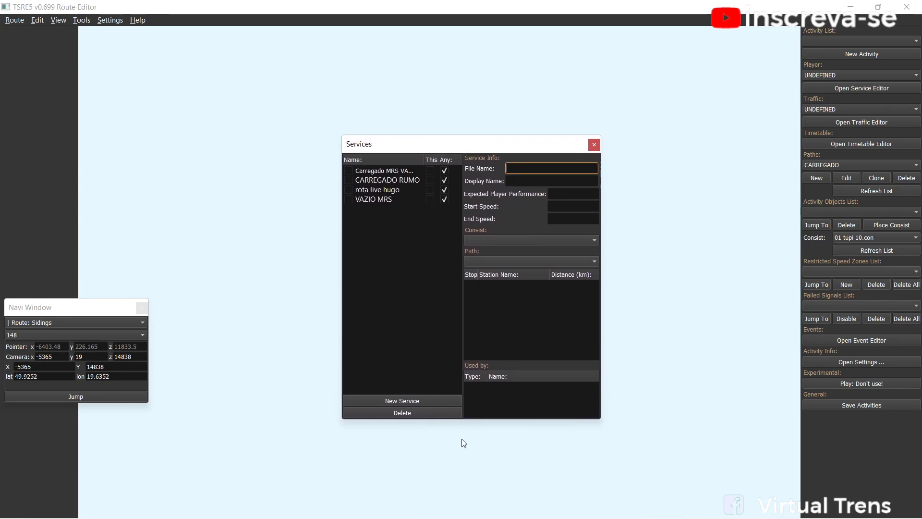
{"action": "left_click", "coordinate": [407, 399]}
{"action": "type", "text": "VAZIO RUM"}
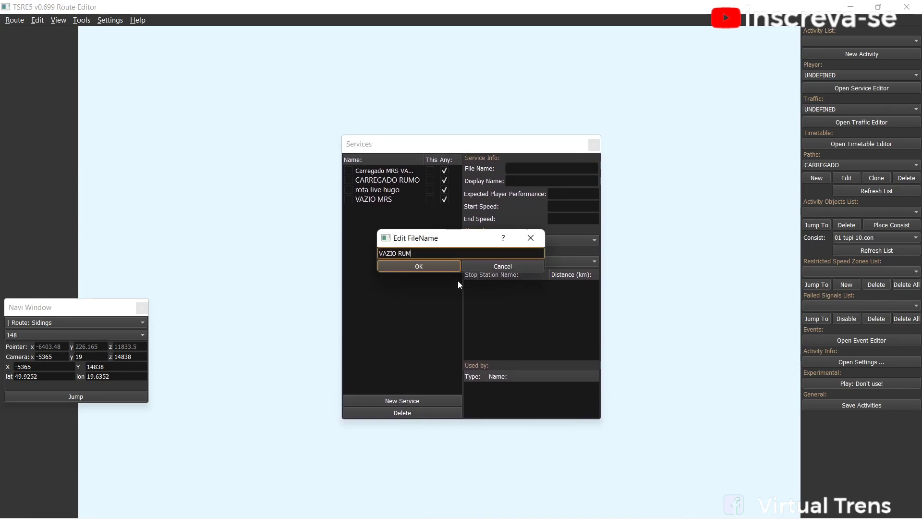
{"action": "type", "text": "O"}
{"action": "left_click_drag", "start_coordinate": [416, 254], "coordinate": [352, 252]}
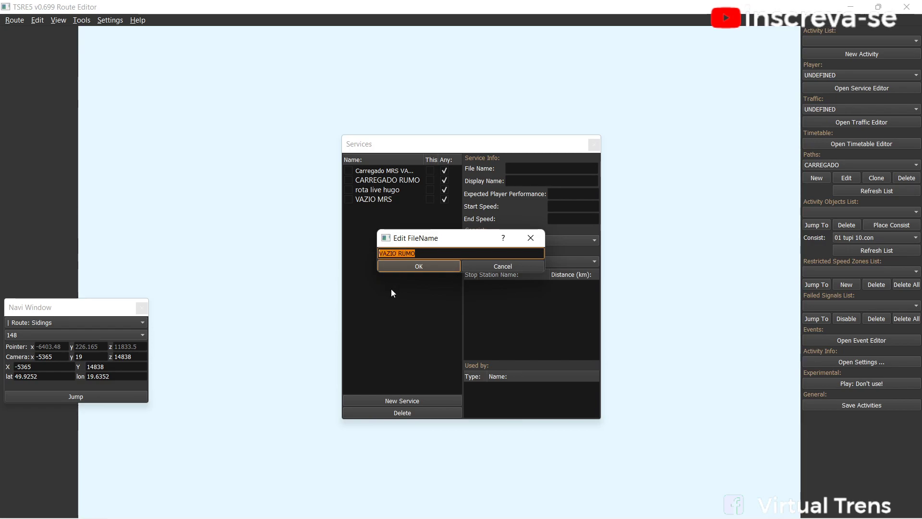
{"action": "left_click", "coordinate": [416, 267]}
{"action": "left_click", "coordinate": [380, 210]}
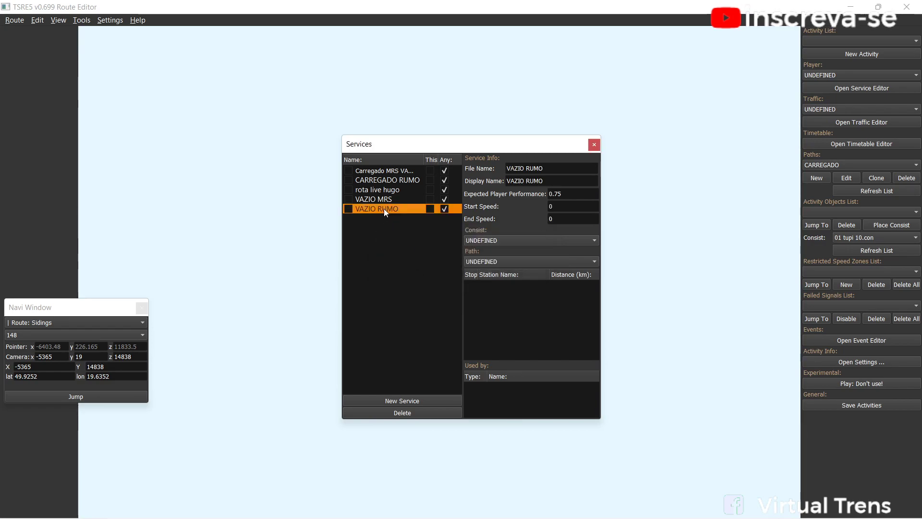
Assign the trem vazio rumo.con consist to the VAZIO RUMO service.
{"action": "left_click", "coordinate": [530, 241]}
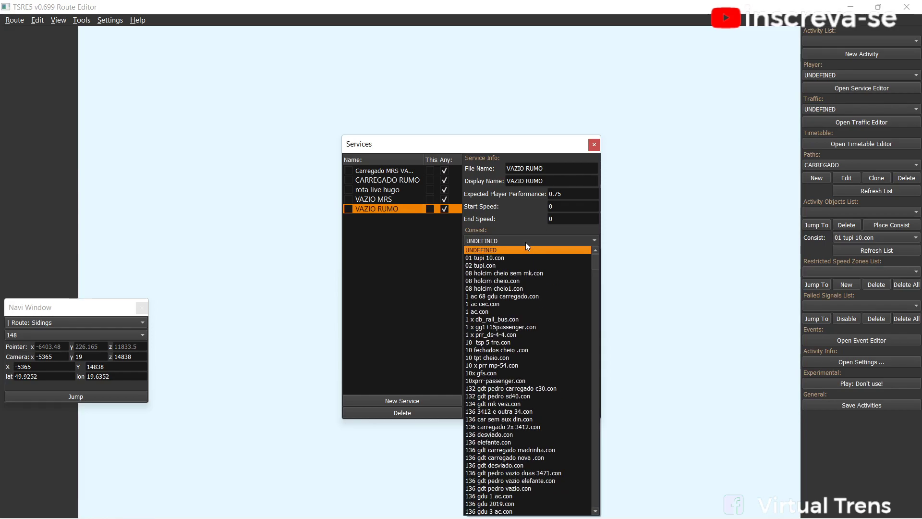
{"action": "scroll", "coordinate": [526, 242], "scroll_direction": "down", "scroll_amount": 20}
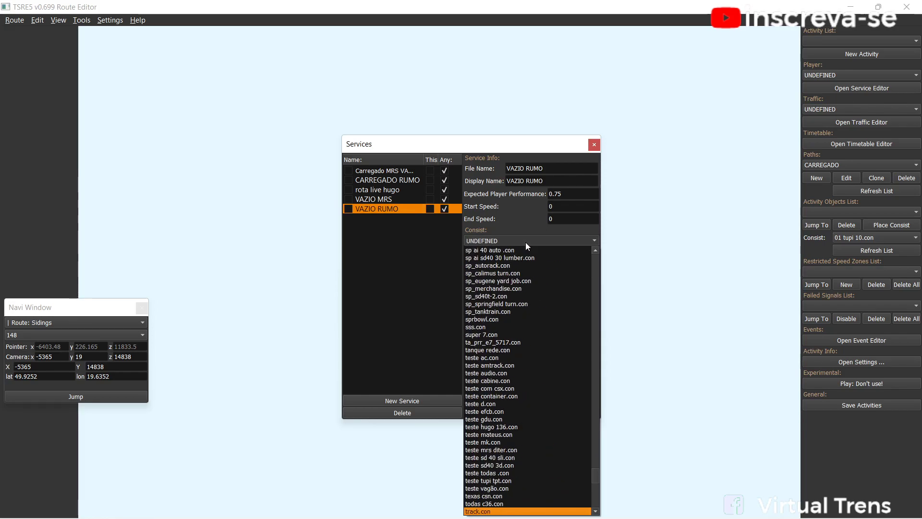
{"action": "scroll", "coordinate": [514, 362], "scroll_direction": "down", "scroll_amount": 1}
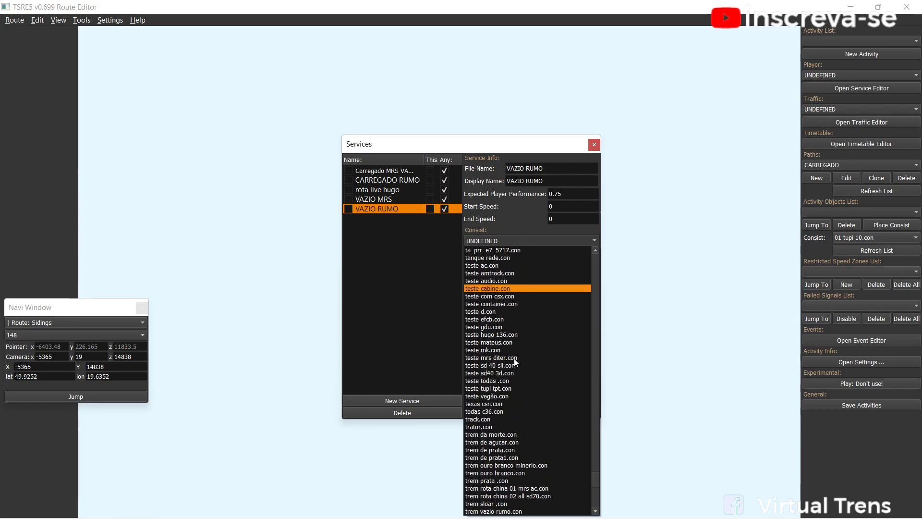
{"action": "scroll", "coordinate": [524, 403], "scroll_direction": "down", "scroll_amount": 1}
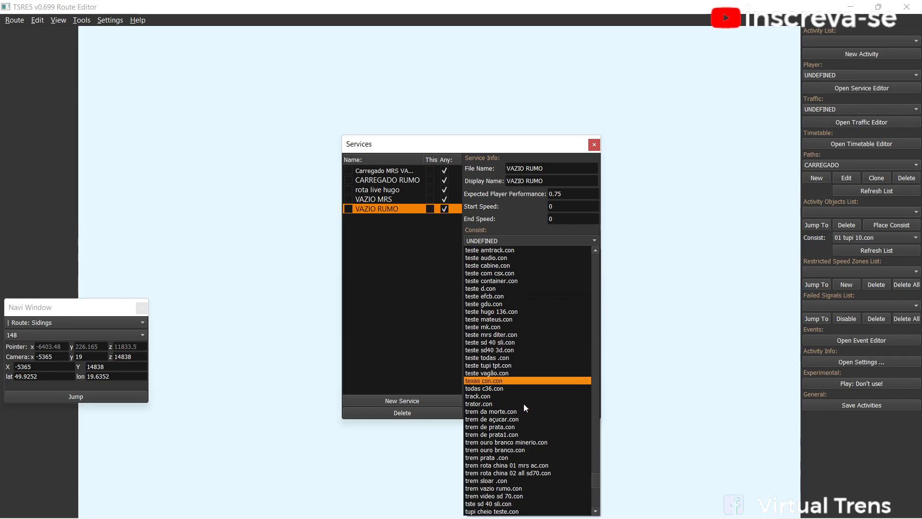
{"action": "left_click", "coordinate": [504, 488]}
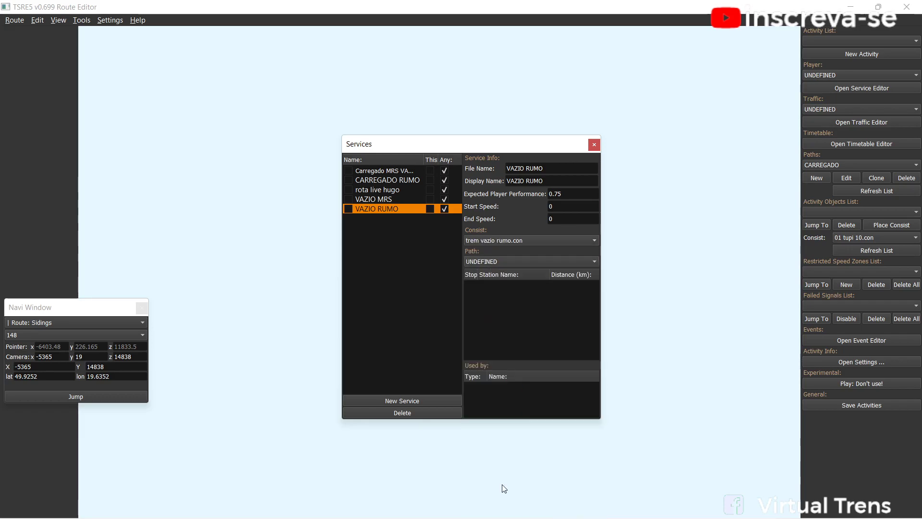
Set the VAZIO RUMO service's path to VAZIO MRS, exclude the ZXH N station stop and close the service editor.
{"action": "left_click", "coordinate": [540, 261]}
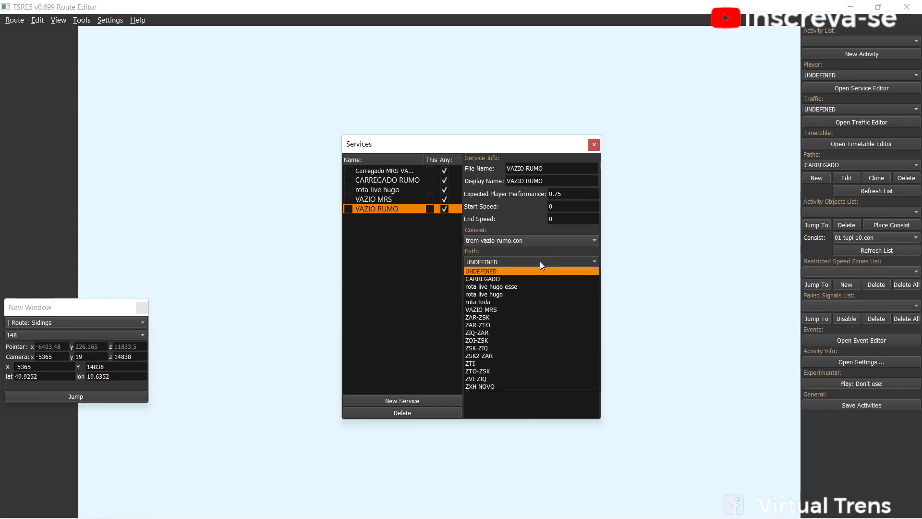
{"action": "left_click", "coordinate": [490, 310]}
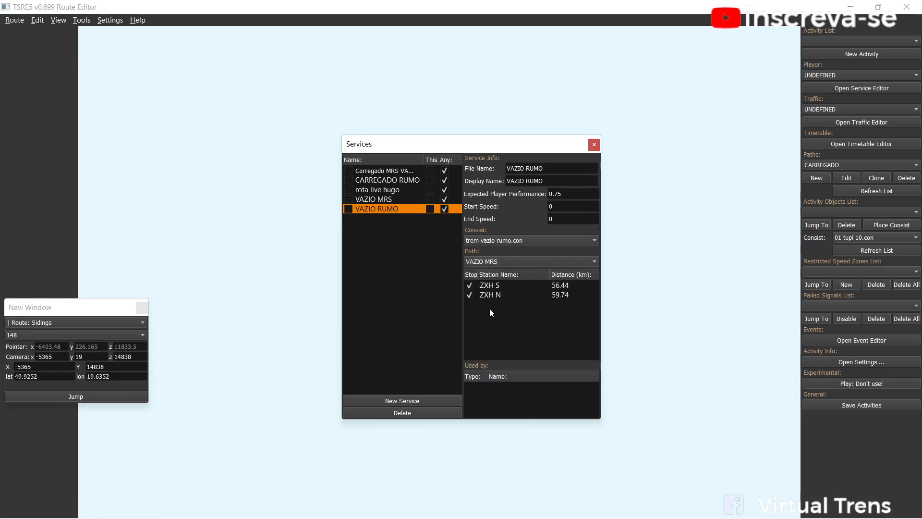
{"action": "left_click", "coordinate": [470, 295]}
{"action": "left_click", "coordinate": [595, 144]}
{"action": "left_click", "coordinate": [15, 20]}
{"action": "left_click", "coordinate": [88, 62]}
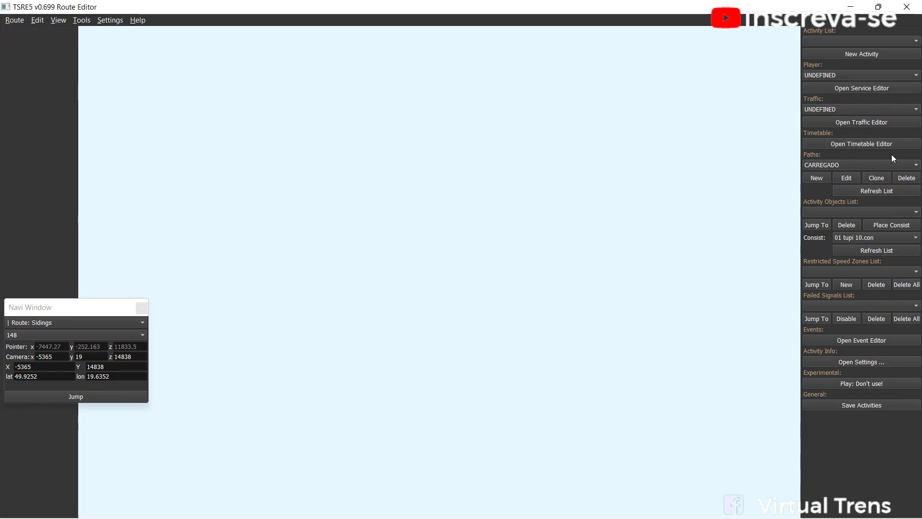
Load the Carregado MRS VAGOES VELHOS activity and view the VAZIO RUMO traffic pattern in the traffic editor.
{"action": "left_click", "coordinate": [892, 42]}
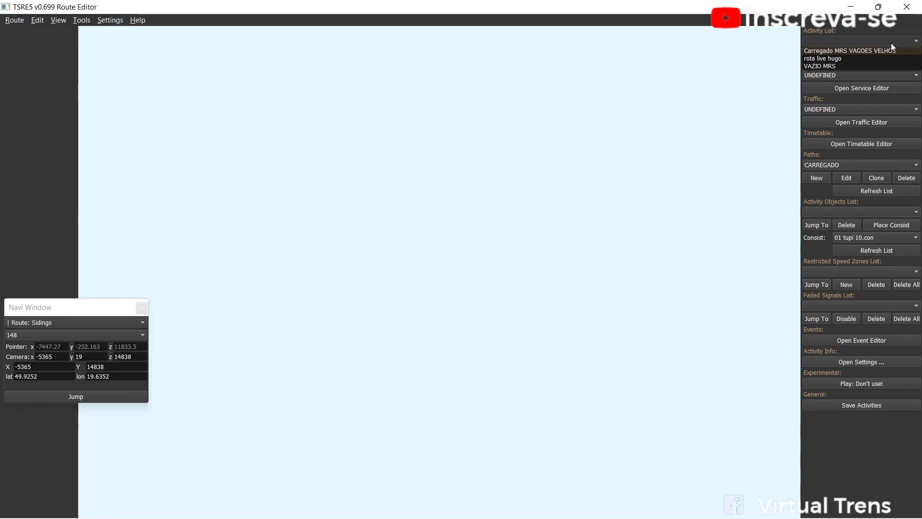
{"action": "left_click", "coordinate": [862, 51]}
{"action": "left_click", "coordinate": [859, 124]}
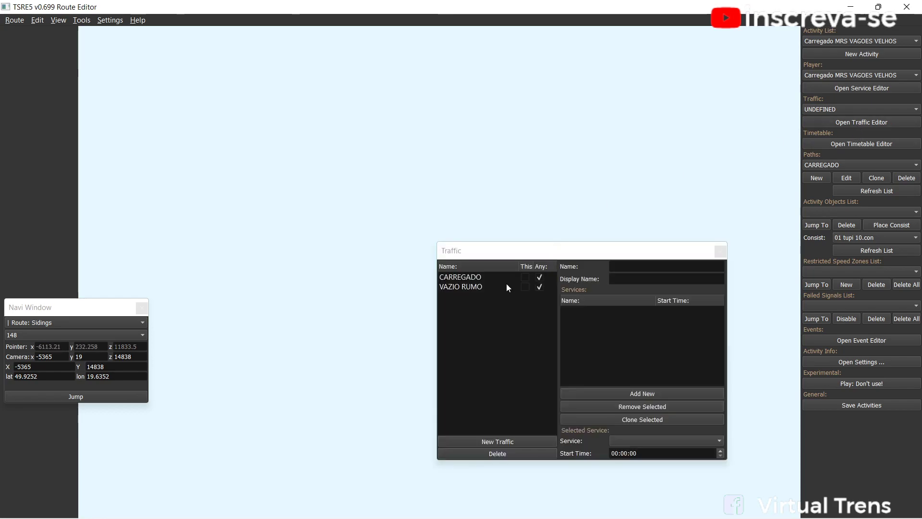
{"action": "left_click", "coordinate": [481, 287]}
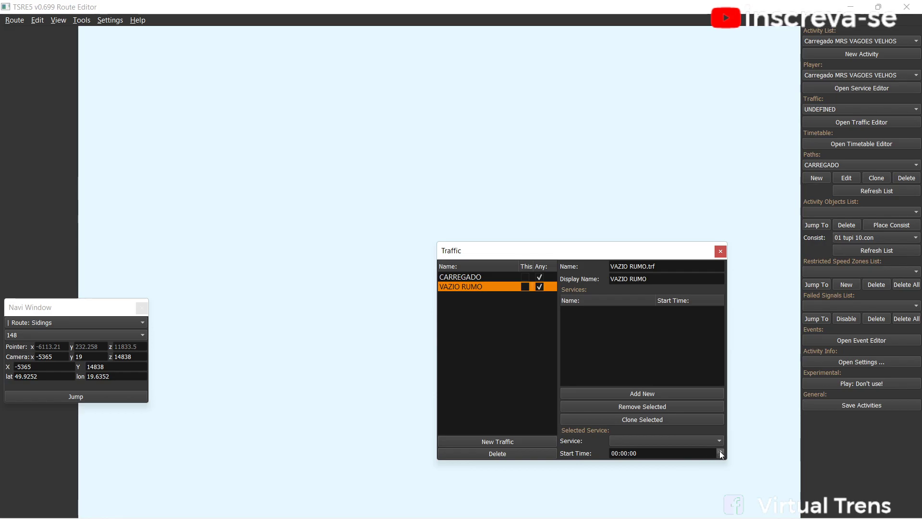
Switch to File Explorer and rename the TRAINS folder in Microsoft Games on drive D as T.
{"action": "key", "text": "alt+Tab"}
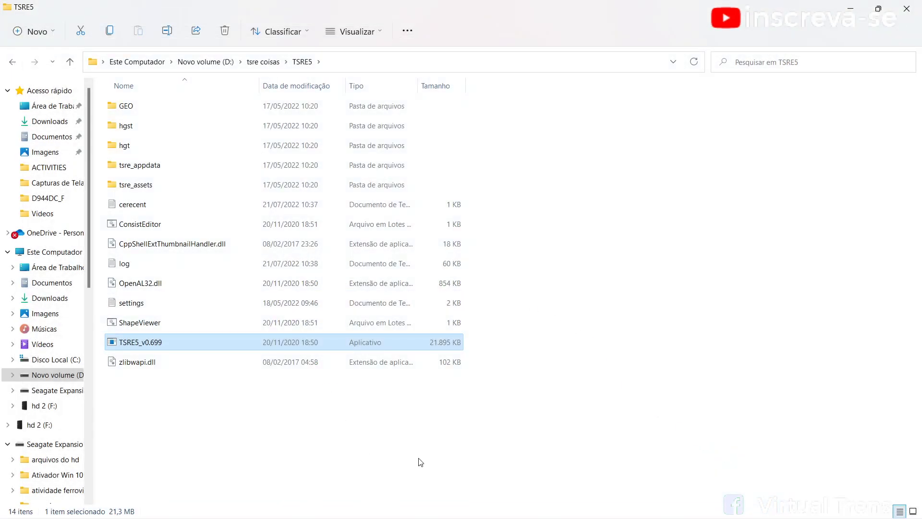
{"action": "left_click", "coordinate": [857, 7]}
{"action": "mouse_move", "coordinate": [420, 504]}
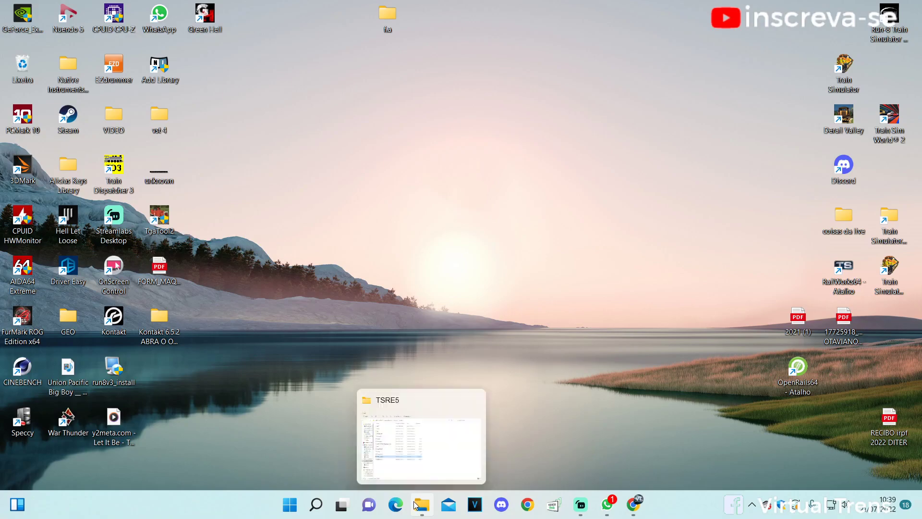
{"action": "left_click", "coordinate": [408, 486]}
{"action": "left_click", "coordinate": [71, 374]}
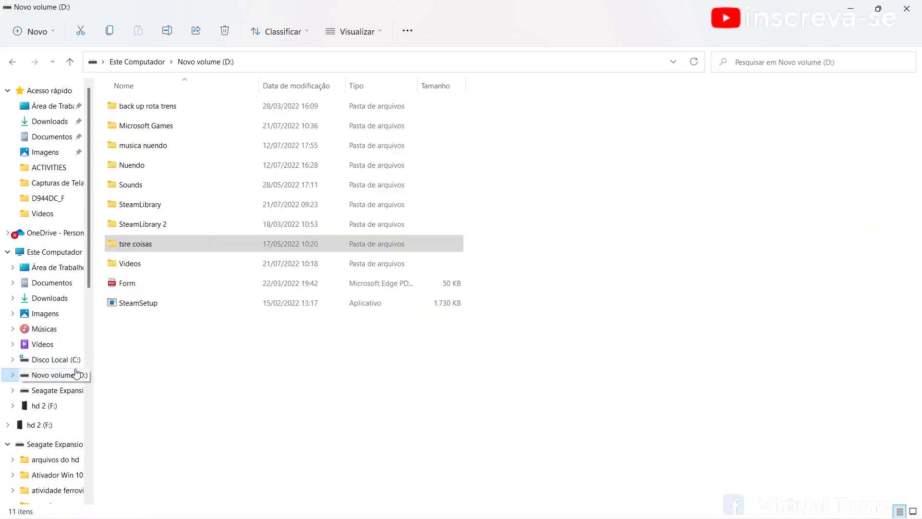
{"action": "double_click", "coordinate": [154, 126]}
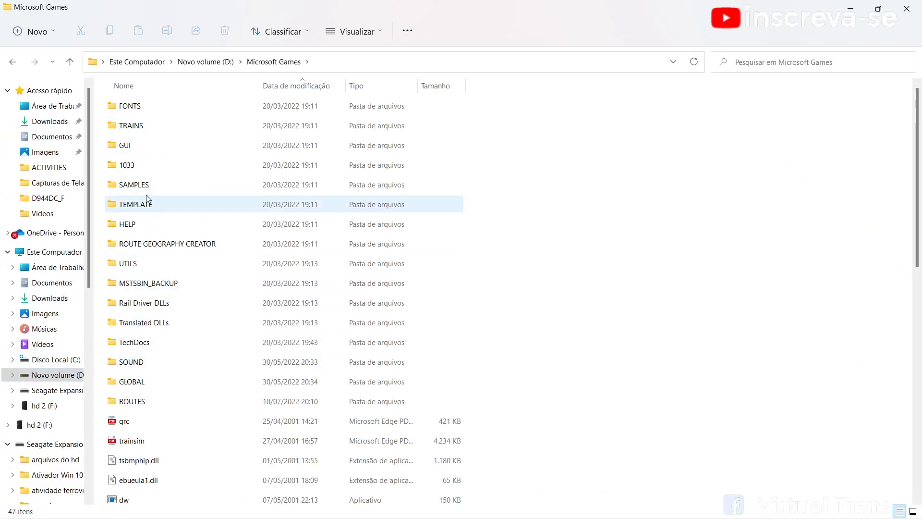
{"action": "left_click", "coordinate": [135, 127]}
{"action": "right_click", "coordinate": [135, 134]}
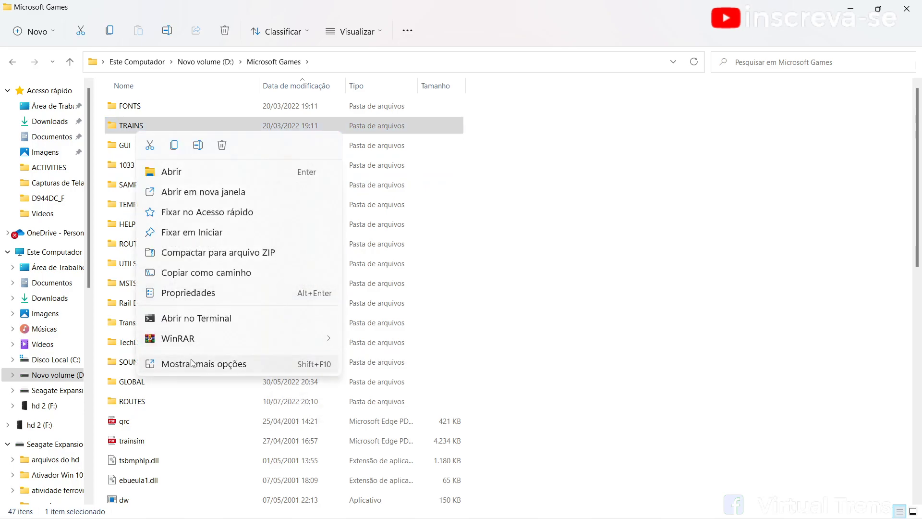
{"action": "left_click", "coordinate": [207, 361]}
{"action": "left_click", "coordinate": [237, 333]}
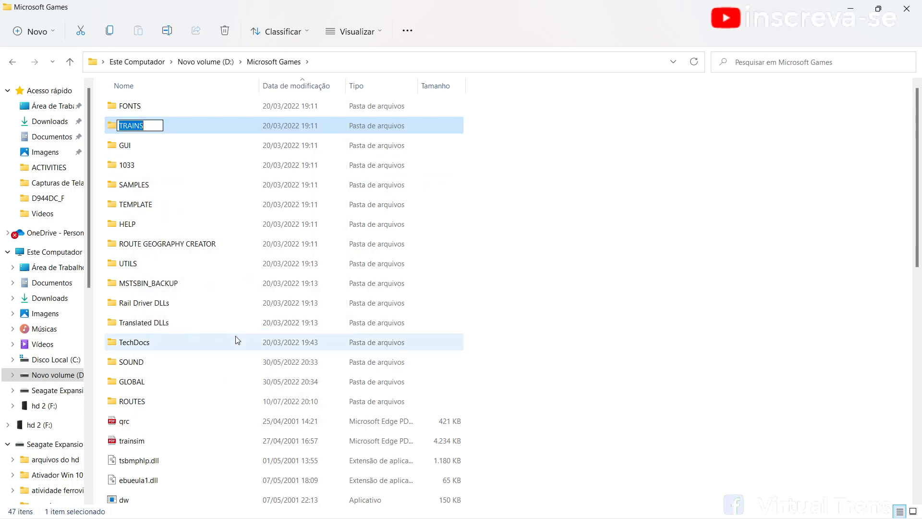
{"action": "type", "text": "T"}
{"action": "left_click", "coordinate": [624, 157]}
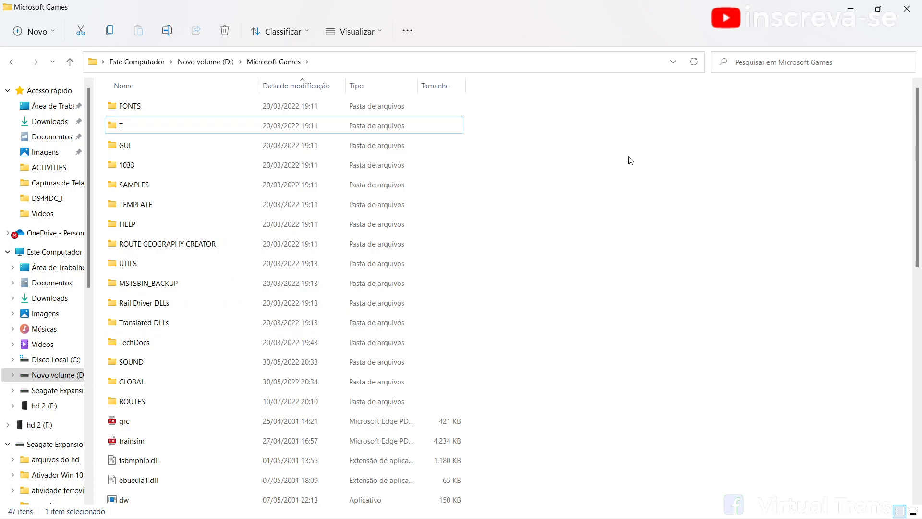
Launch the Train Simulator Editors & Tools from the desktop and continue past the train database error.
{"action": "left_click", "coordinate": [850, 9]}
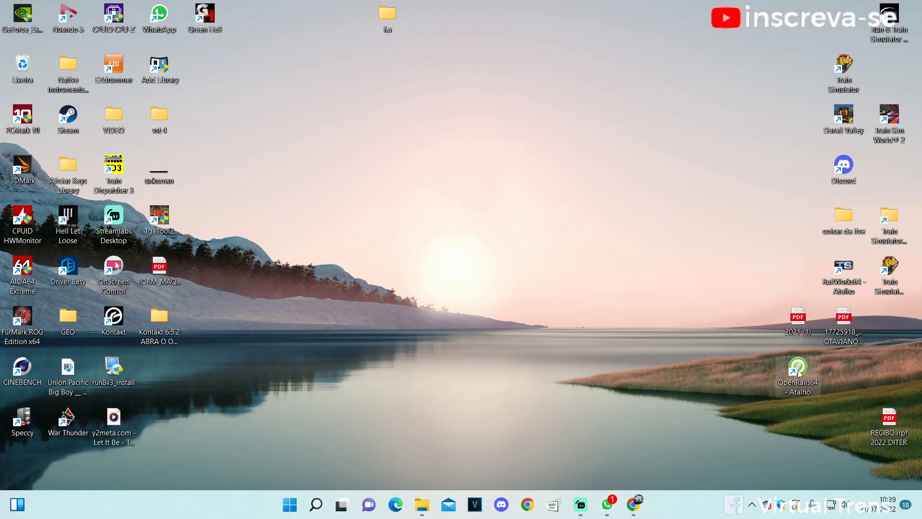
{"action": "double_click", "coordinate": [893, 267]}
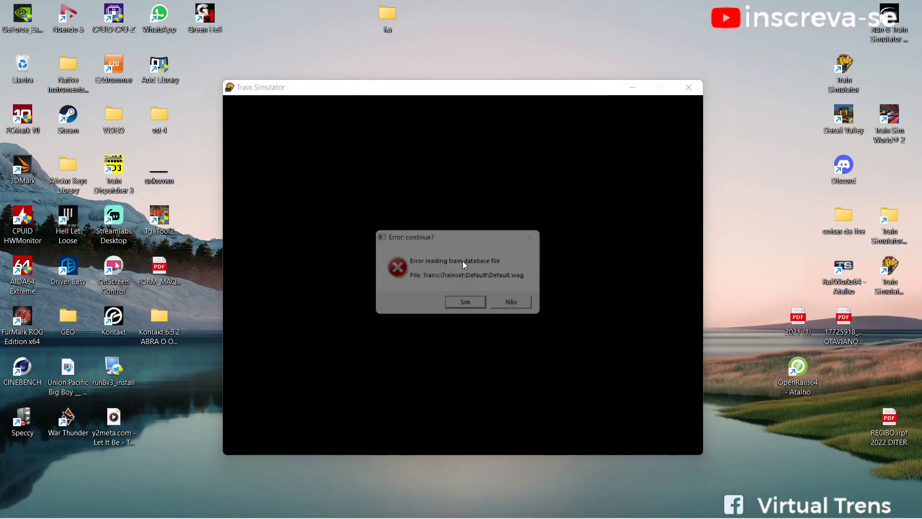
{"action": "left_click", "coordinate": [462, 299]}
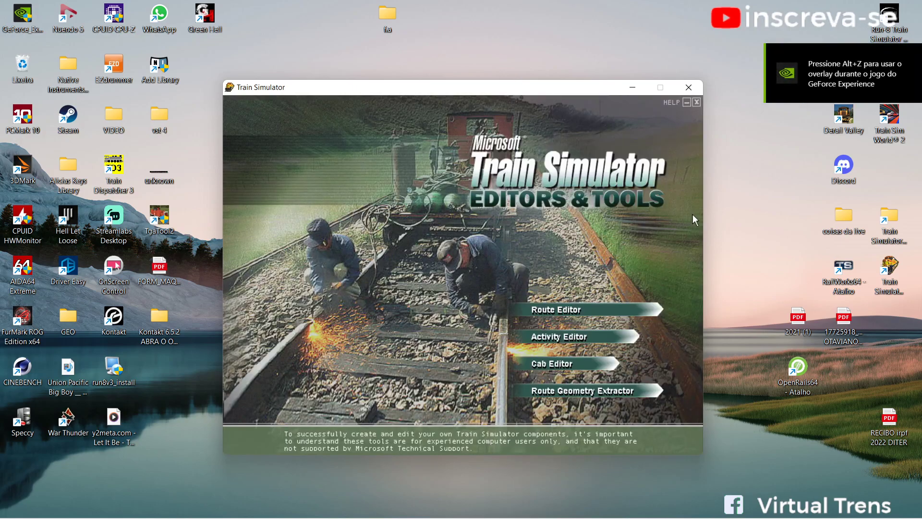
Open the Activity Editor and continue past the train database error.
{"action": "left_click", "coordinate": [577, 342]}
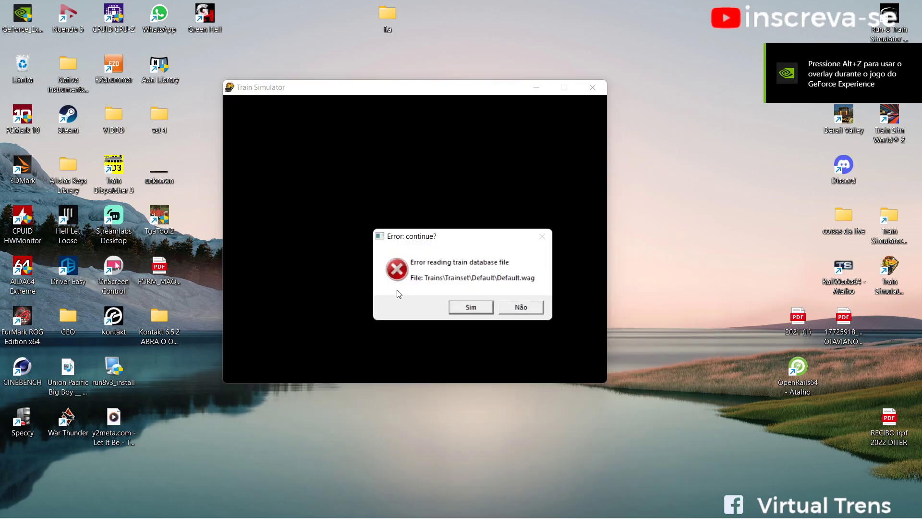
{"action": "key", "text": "Return"}
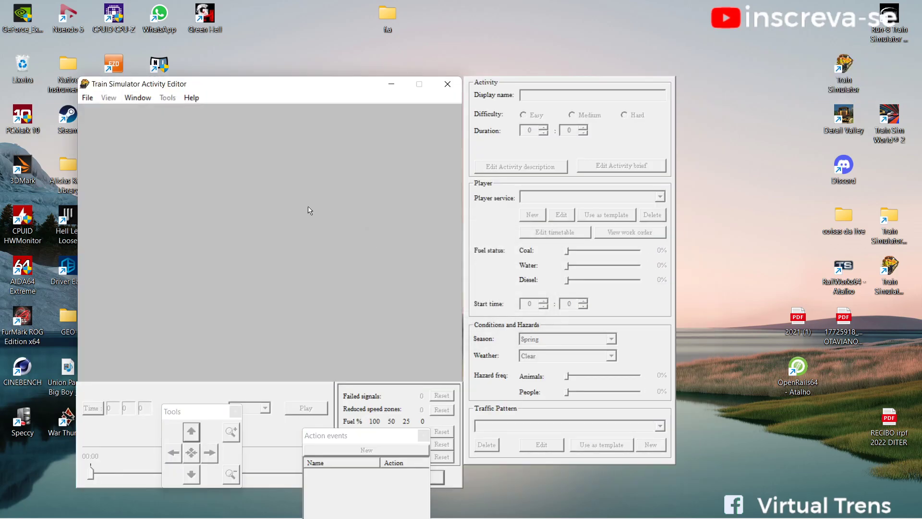
{"action": "left_click", "coordinate": [87, 97]}
{"action": "left_click", "coordinate": [209, 186]}
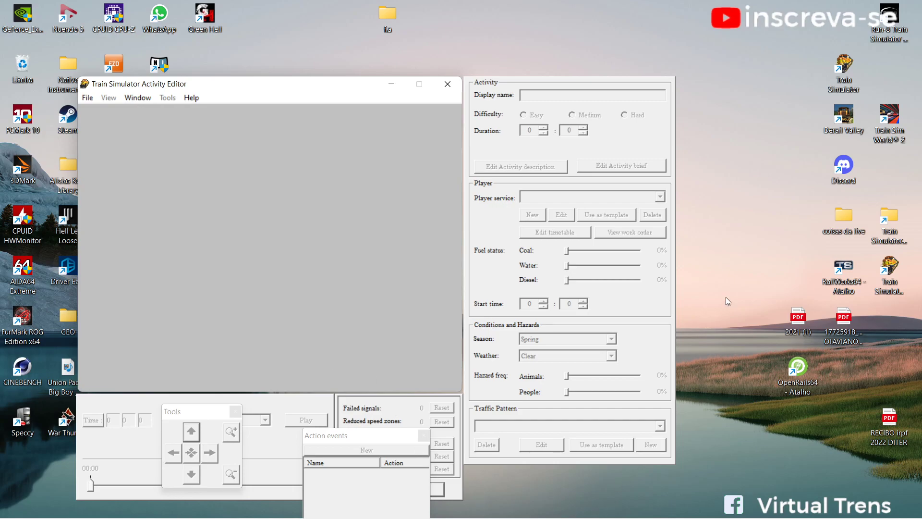
Switch to File Explorer and rename the T folder in Microsoft Games as TRAINS.
{"action": "left_click", "coordinate": [408, 504]}
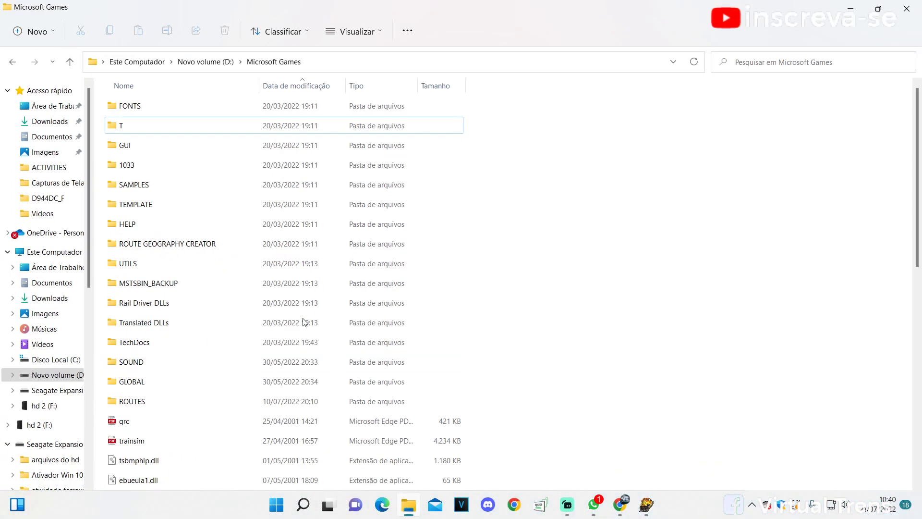
{"action": "left_click", "coordinate": [160, 128]}
{"action": "right_click", "coordinate": [160, 134]}
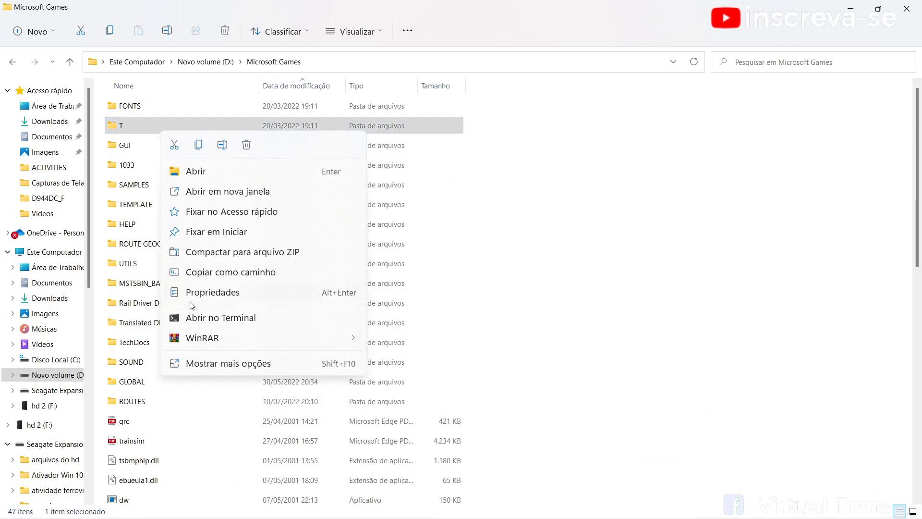
{"action": "left_click", "coordinate": [216, 370]}
{"action": "left_click", "coordinate": [253, 340]}
{"action": "type", "text": "TRAINS"}
{"action": "key", "text": "Return"}
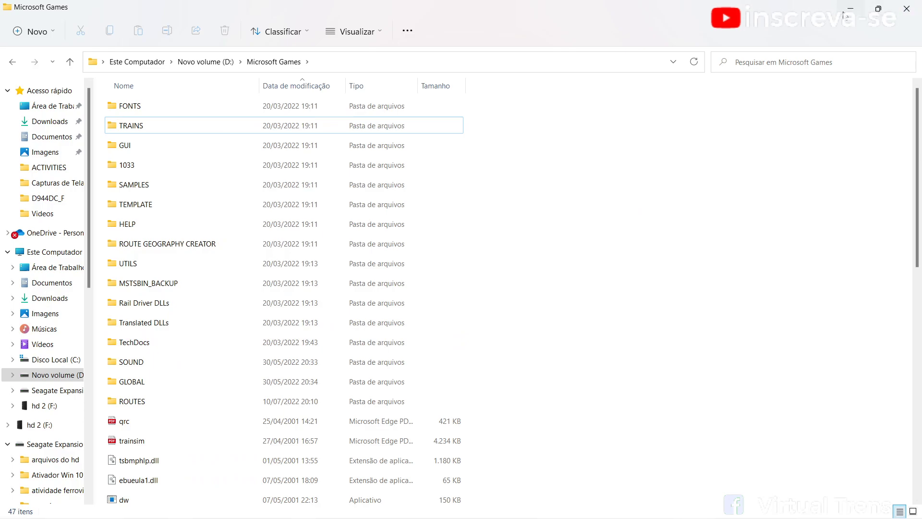
{"action": "left_click", "coordinate": [917, 4]}
In the Activity Editor, load Carregado MRS VAGOES VELHOS.act from the Rumo Logística ZRX-ZAR activities and dismiss the invalid platform warning.
{"action": "left_click", "coordinate": [87, 97]}
{"action": "left_click", "coordinate": [110, 123]}
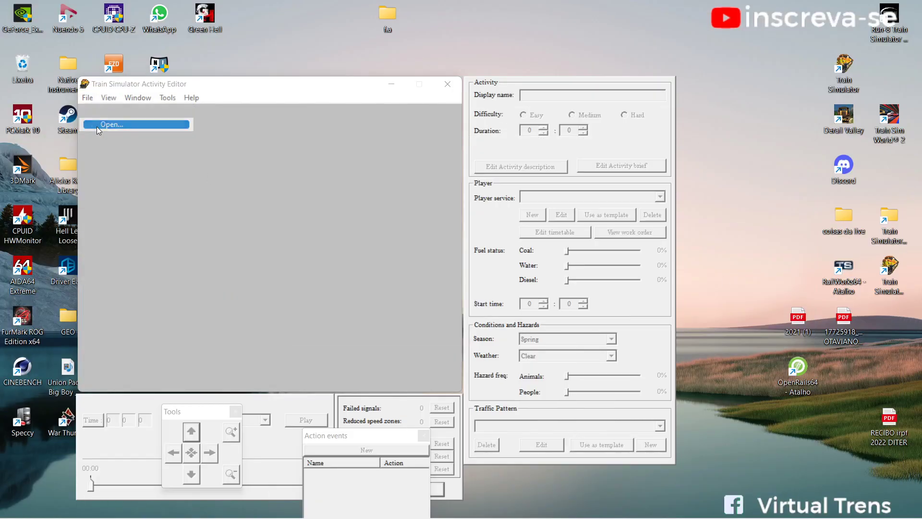
{"action": "scroll", "coordinate": [297, 281], "scroll_direction": "down", "scroll_amount": 3}
{"action": "left_click", "coordinate": [314, 268]}
{"action": "left_click", "coordinate": [437, 371]}
{"action": "scroll", "coordinate": [342, 261], "scroll_direction": "down", "scroll_amount": 1}
{"action": "scroll", "coordinate": [298, 219], "scroll_direction": "up", "scroll_amount": 1}
{"action": "double_click", "coordinate": [303, 200]}
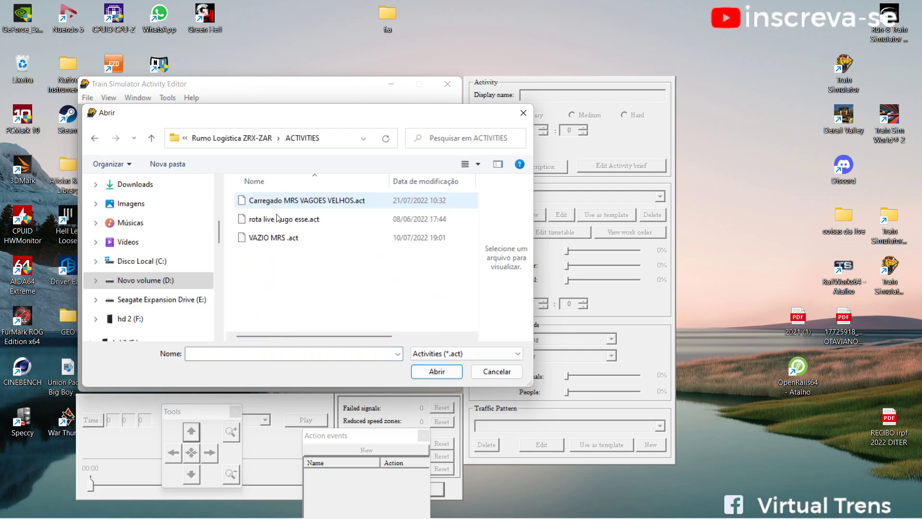
{"action": "left_click", "coordinate": [278, 202]}
{"action": "double_click", "coordinate": [276, 206]}
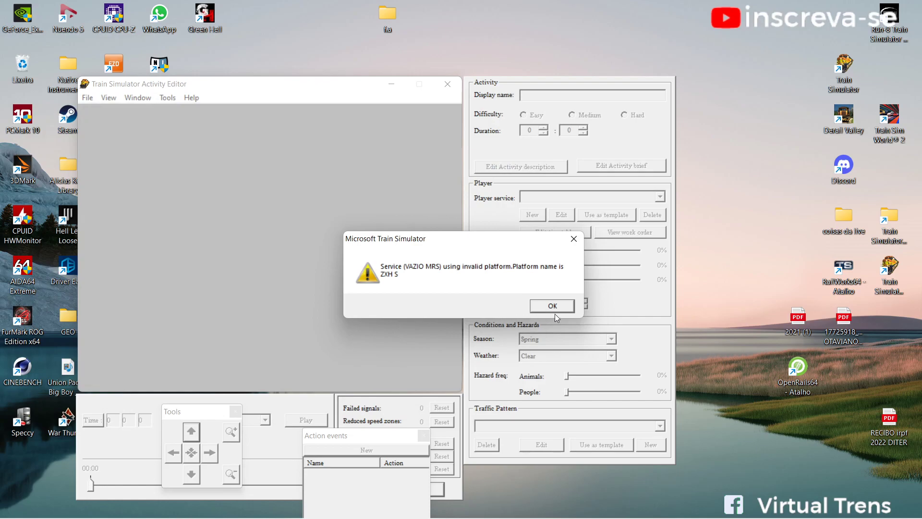
{"action": "left_click", "coordinate": [547, 304]}
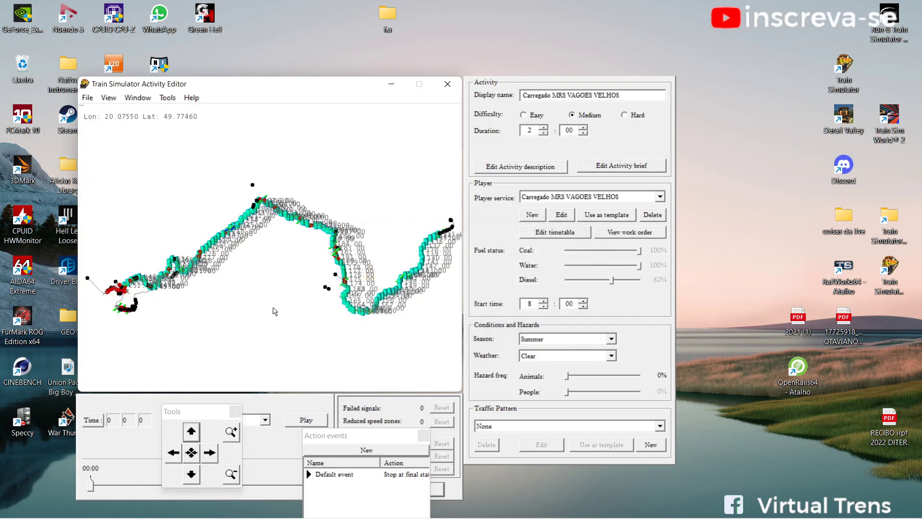
Assign the VAZIO RUMO traffic pattern to the activity and open it for editing beside the map.
{"action": "left_click_drag", "start_coordinate": [276, 312], "coordinate": [304, 311]}
{"action": "left_click", "coordinate": [660, 426]}
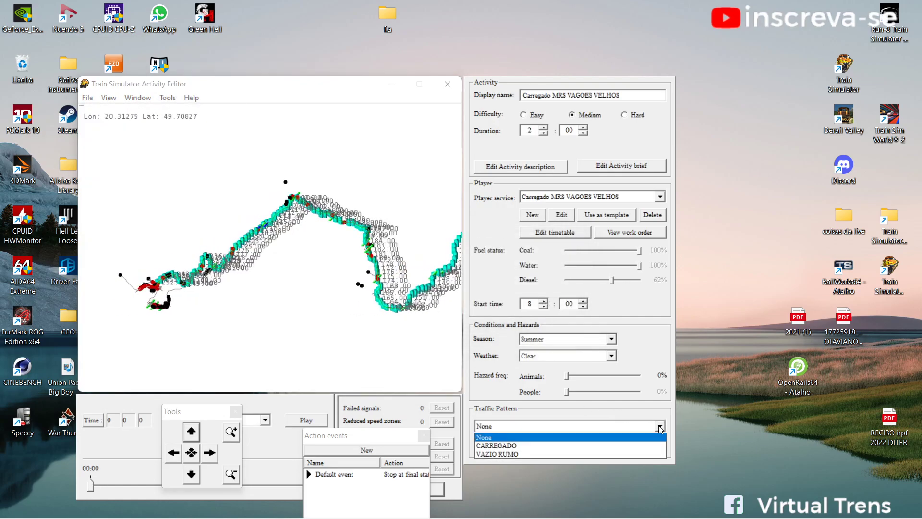
{"action": "left_click", "coordinate": [514, 452]}
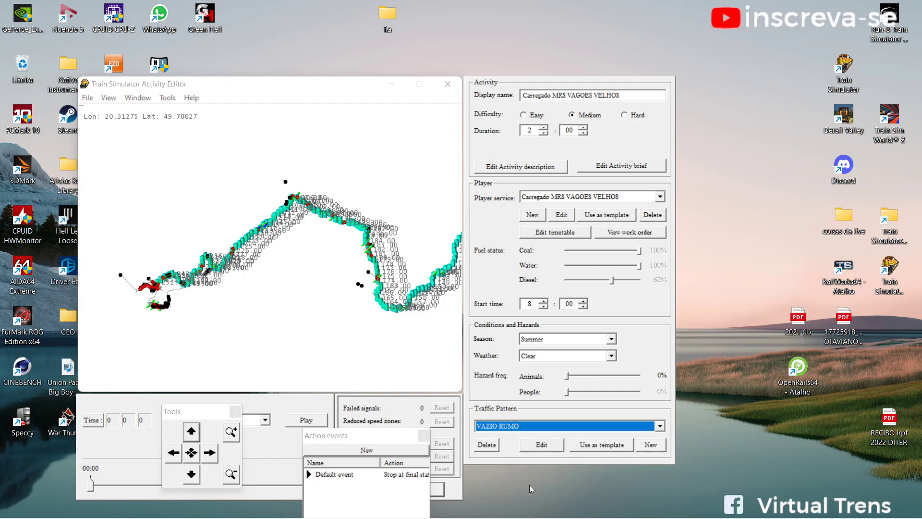
{"action": "left_click", "coordinate": [539, 445]}
{"action": "left_click_drag", "start_coordinate": [122, 7], "coordinate": [700, 98]}
Insert the VAZIO RUMO service into the traffic pattern with start time 4:00:00 and preview the traffic on the map.
{"action": "left_click", "coordinate": [728, 156]}
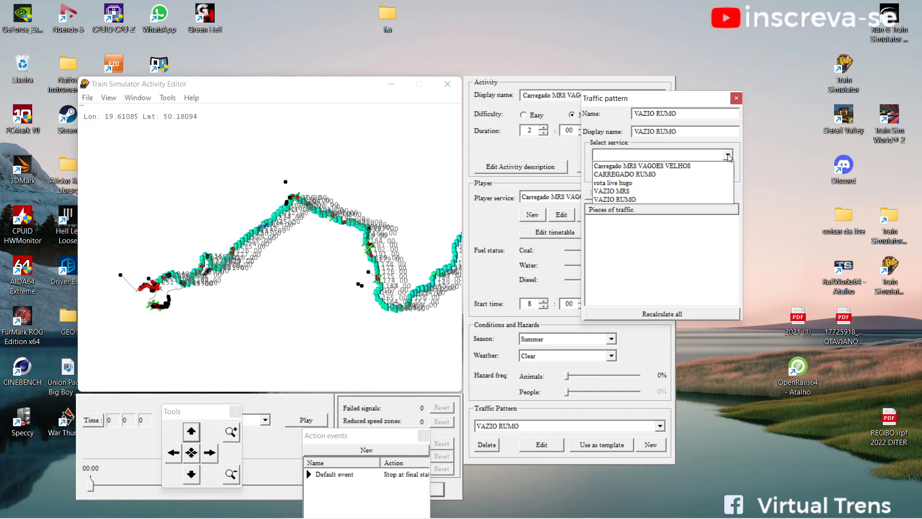
{"action": "left_click", "coordinate": [619, 199]}
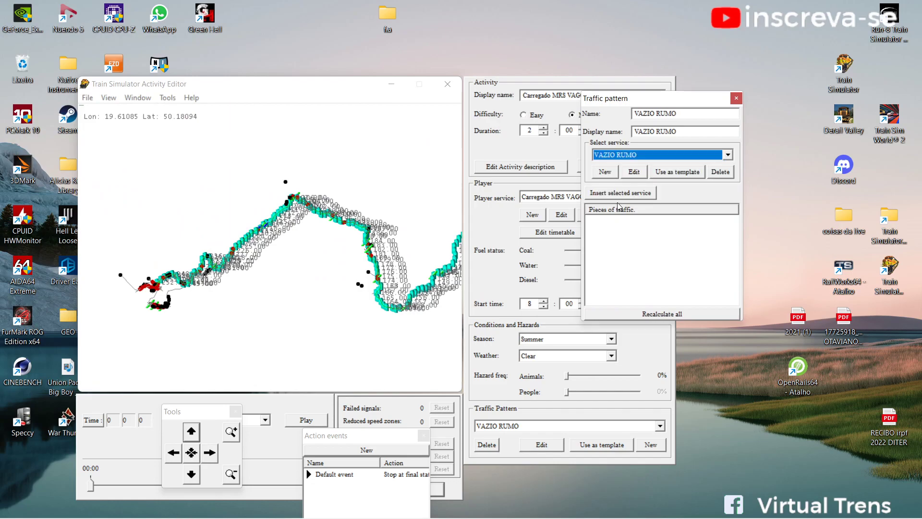
{"action": "left_click", "coordinate": [620, 194]}
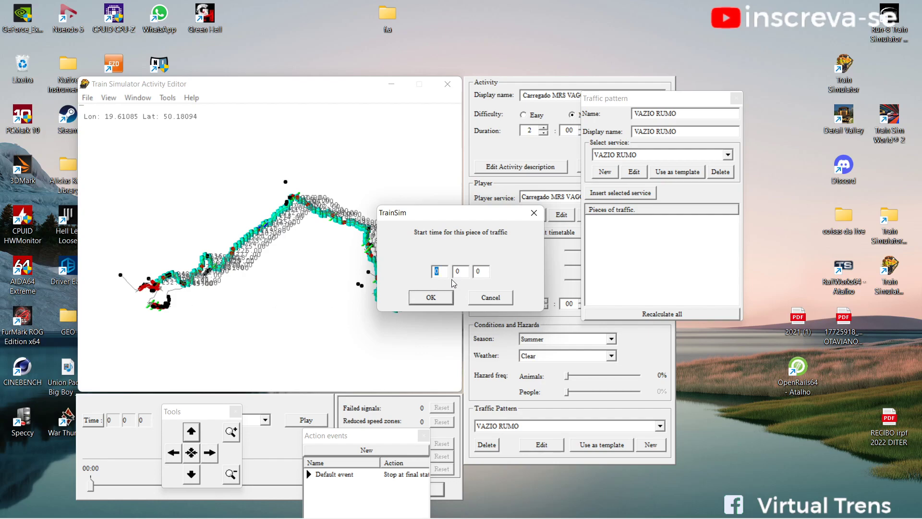
{"action": "left_click", "coordinate": [416, 297]}
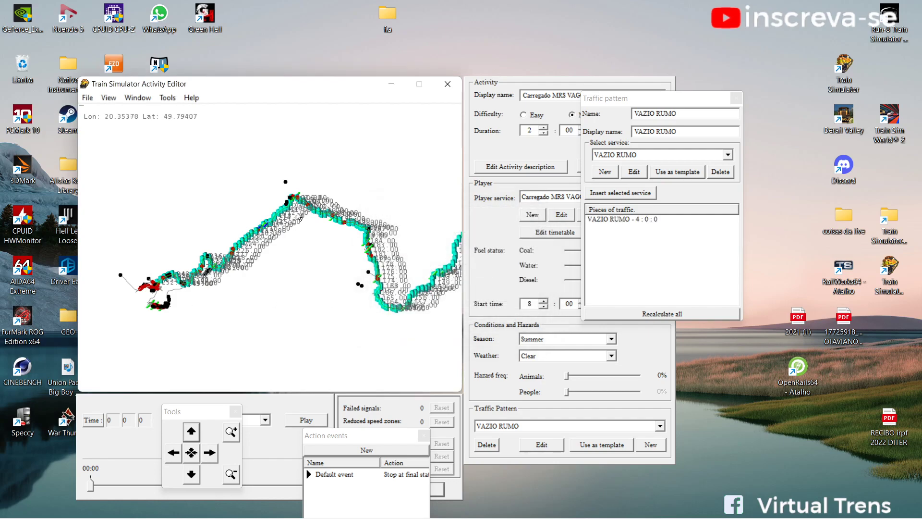
{"action": "left_click", "coordinate": [109, 98]}
{"action": "left_click", "coordinate": [129, 181]}
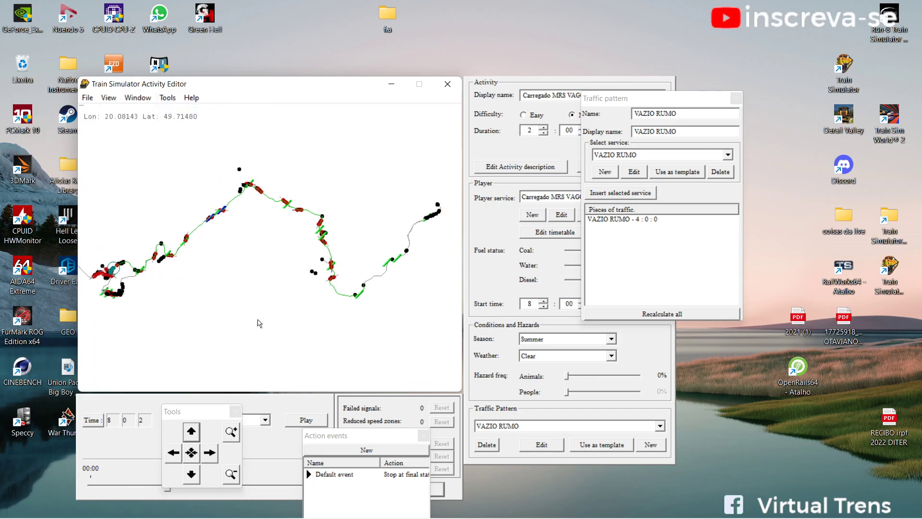
{"action": "scroll", "coordinate": [282, 331], "scroll_direction": "up", "scroll_amount": 3}
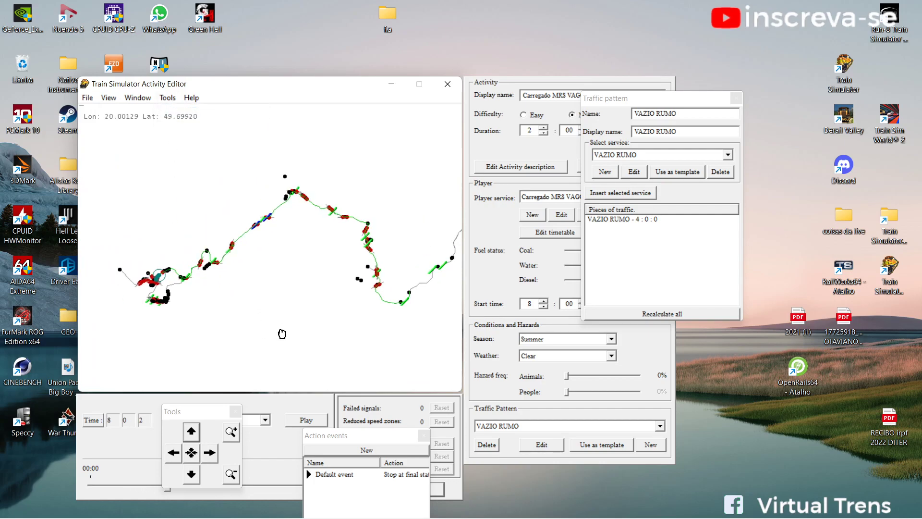
Set the VAZIO RUMO traffic's start time to 5:00:00 and preview the train positions along the route.
{"action": "right_click", "coordinate": [634, 221]}
{"action": "left_click", "coordinate": [624, 223]}
{"action": "type", "text": "5"}
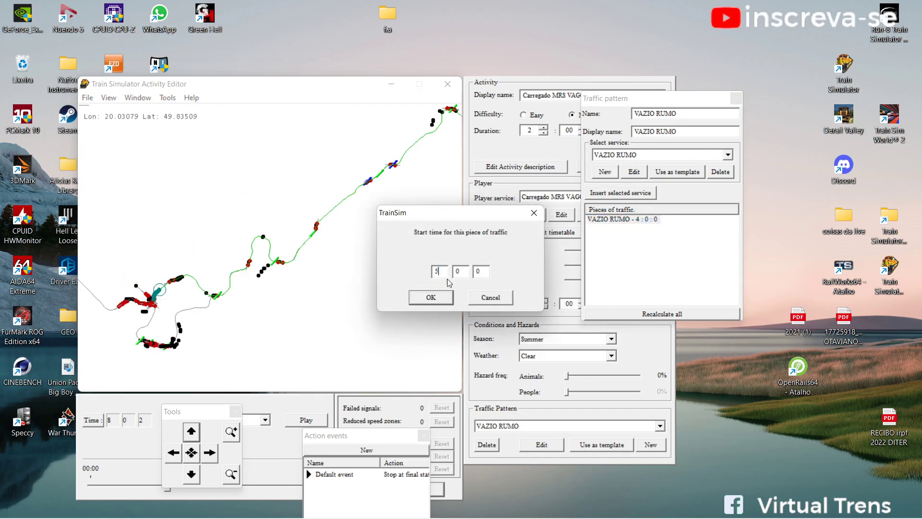
{"action": "left_click", "coordinate": [431, 297]}
{"action": "left_click", "coordinate": [174, 99]}
{"action": "left_click", "coordinate": [231, 112]}
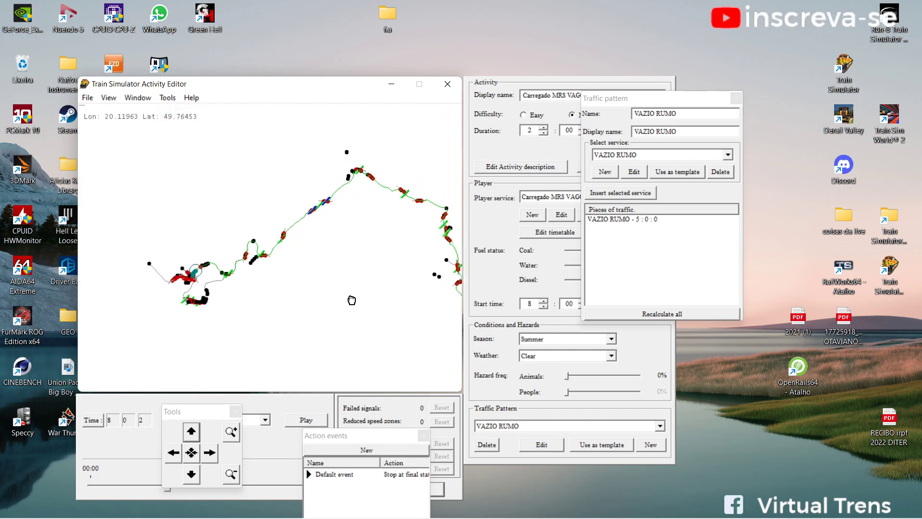
{"action": "left_click_drag", "start_coordinate": [303, 291], "coordinate": [245, 290]}
Set the VAZIO RUMO traffic's start time to 6:00:00.
{"action": "right_click", "coordinate": [624, 223]}
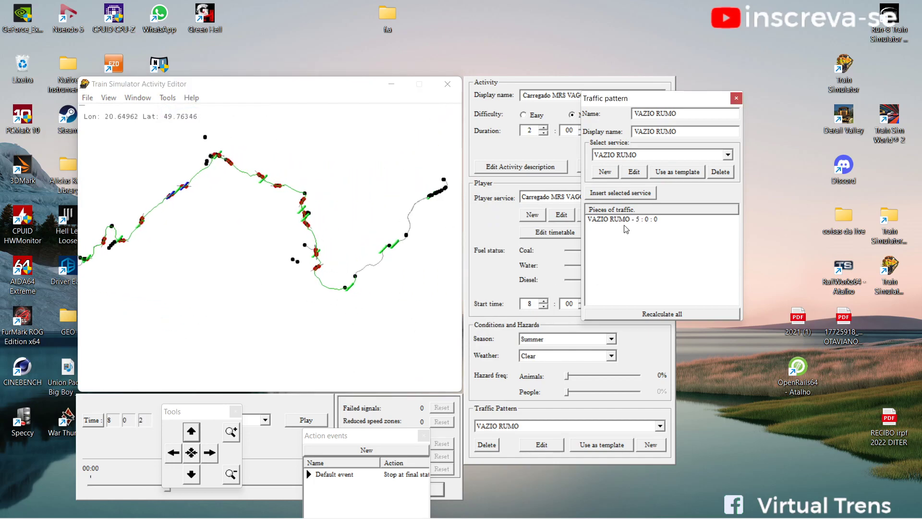
{"action": "left_click", "coordinate": [624, 223]}
{"action": "type", "text": "6"}
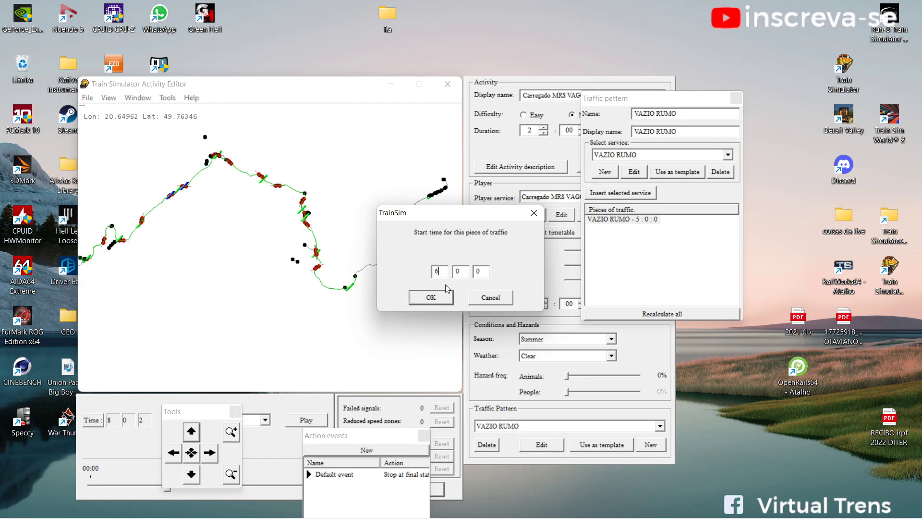
{"action": "left_click", "coordinate": [430, 297]}
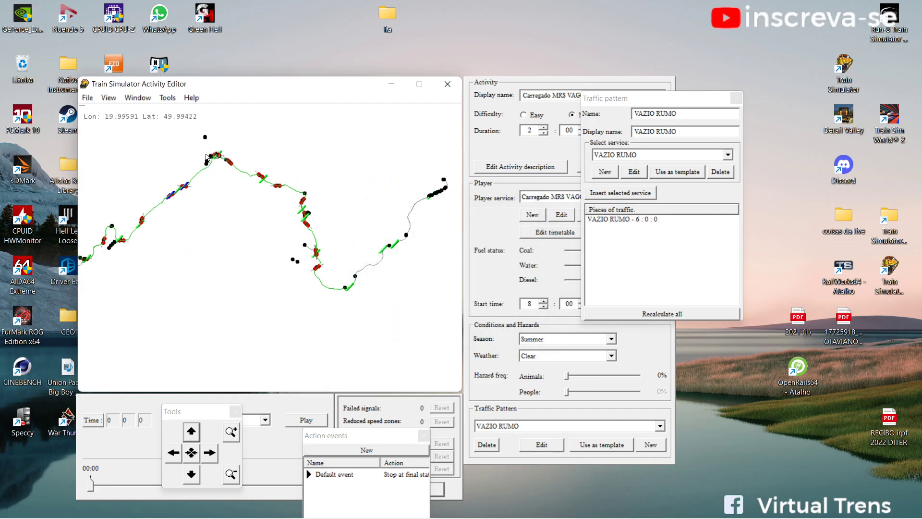
Advance the simulation to the activity's start time and examine the train positions on the western part of the route.
{"action": "left_click", "coordinate": [172, 99]}
{"action": "left_click", "coordinate": [206, 117]}
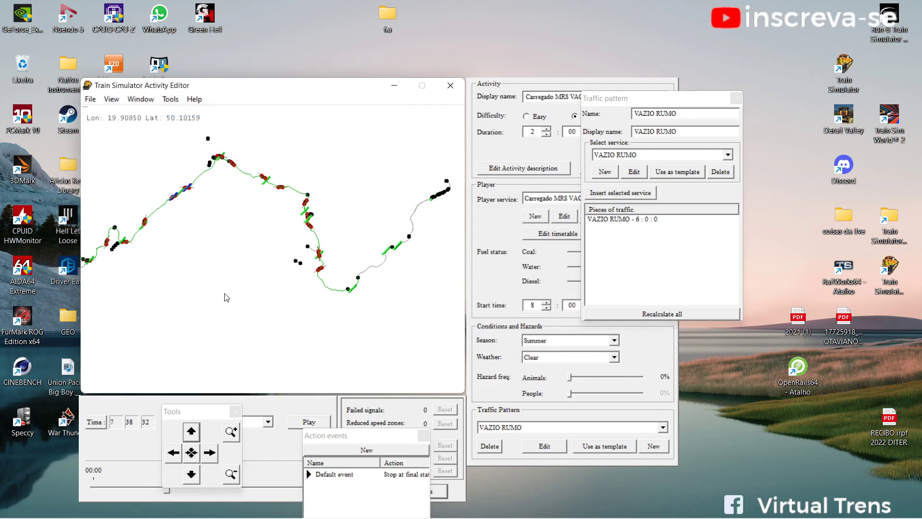
{"action": "left_click_drag", "start_coordinate": [204, 346], "coordinate": [346, 323]}
{"action": "scroll", "coordinate": [315, 161], "scroll_direction": "up", "scroll_amount": 3}
{"action": "scroll", "coordinate": [315, 161], "scroll_direction": "up", "scroll_amount": 4}
{"action": "scroll", "coordinate": [321, 236], "scroll_direction": "up", "scroll_amount": 2}
{"action": "left_click_drag", "start_coordinate": [354, 241], "coordinate": [317, 273]}
{"action": "scroll", "coordinate": [312, 298], "scroll_direction": "down", "scroll_amount": 2}
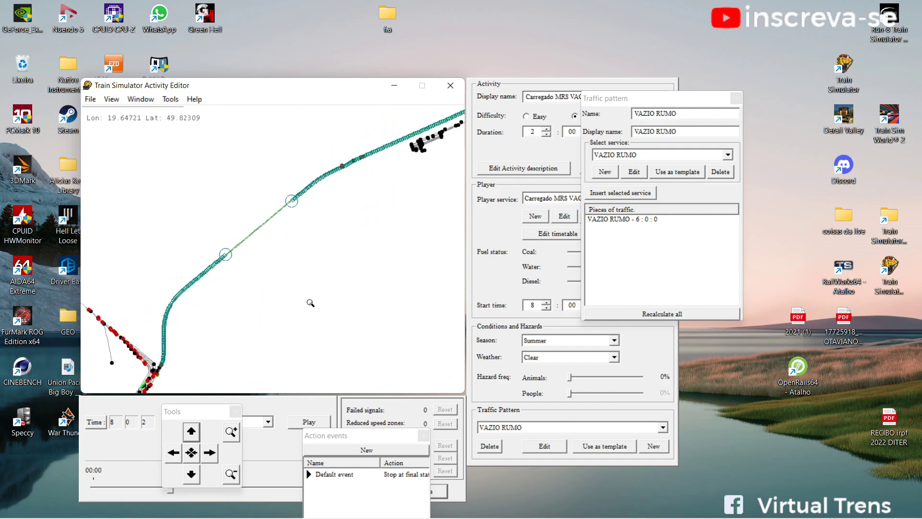
Set the VAZIO RUMO traffic's start time to 7:00:00.
{"action": "right_click", "coordinate": [588, 217]}
{"action": "left_click", "coordinate": [622, 222]}
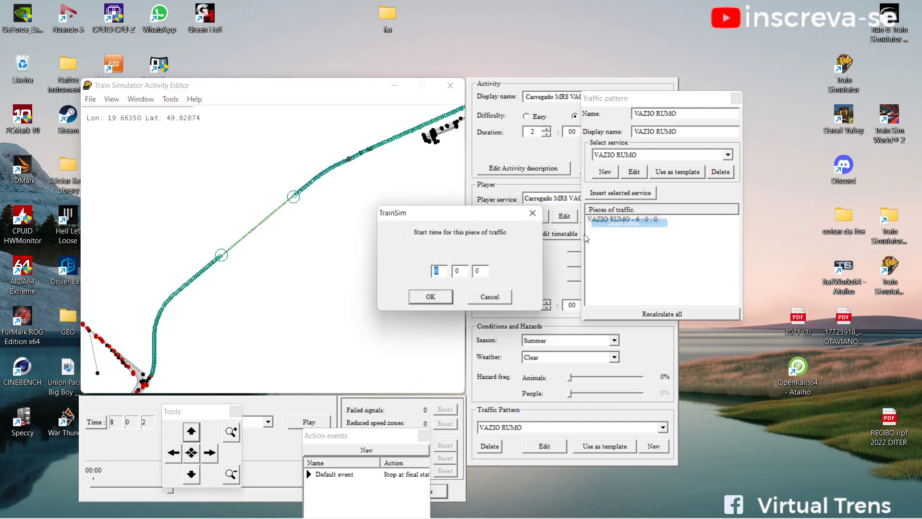
{"action": "type", "text": "7"}
{"action": "left_click", "coordinate": [429, 298]}
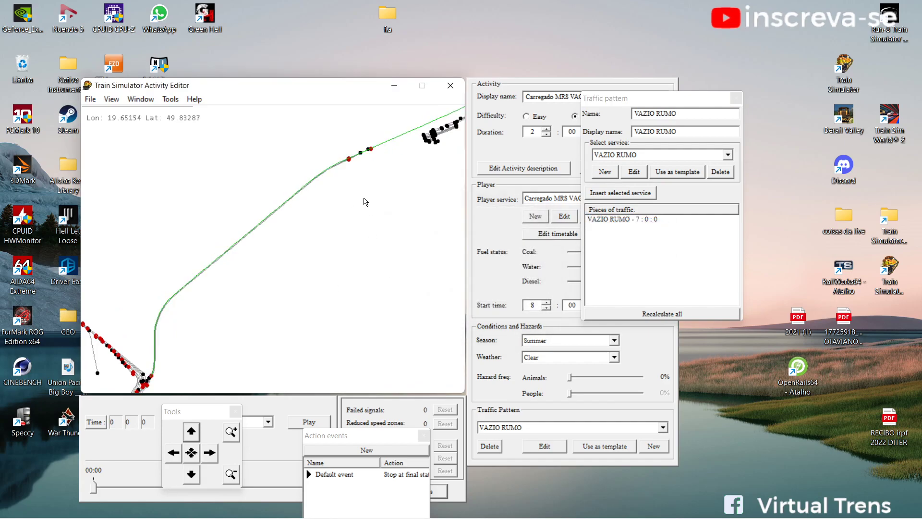
Simulate up to the activity's start time again and examine the spacing between the player train and the VAZIO RUMO traffic.
{"action": "left_click", "coordinate": [171, 99]}
{"action": "left_click", "coordinate": [202, 113]}
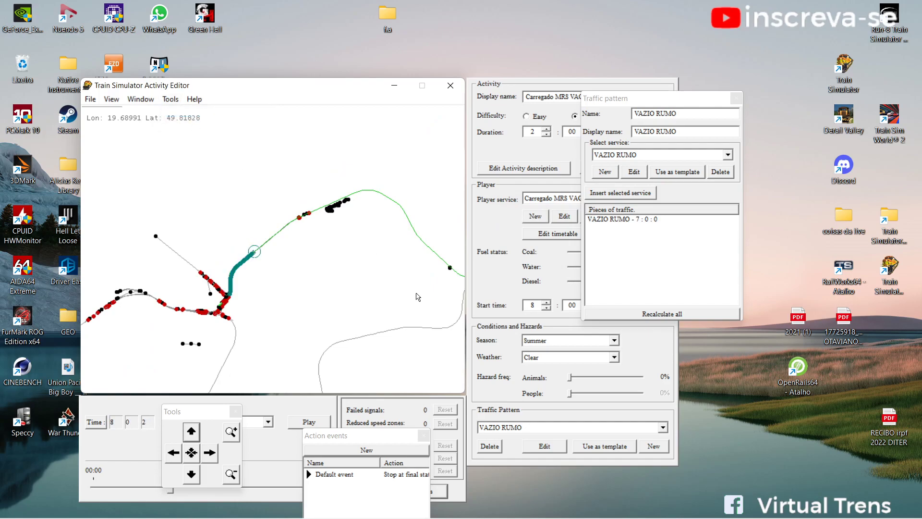
{"action": "scroll", "coordinate": [416, 310], "scroll_direction": "down", "scroll_amount": 2}
{"action": "scroll", "coordinate": [346, 365], "scroll_direction": "down", "scroll_amount": 4}
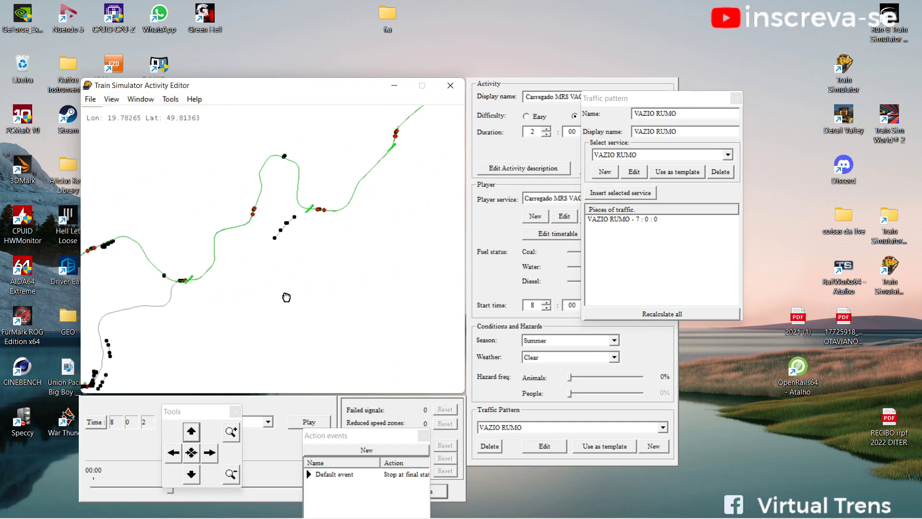
{"action": "scroll", "coordinate": [384, 267], "scroll_direction": "up", "scroll_amount": 5}
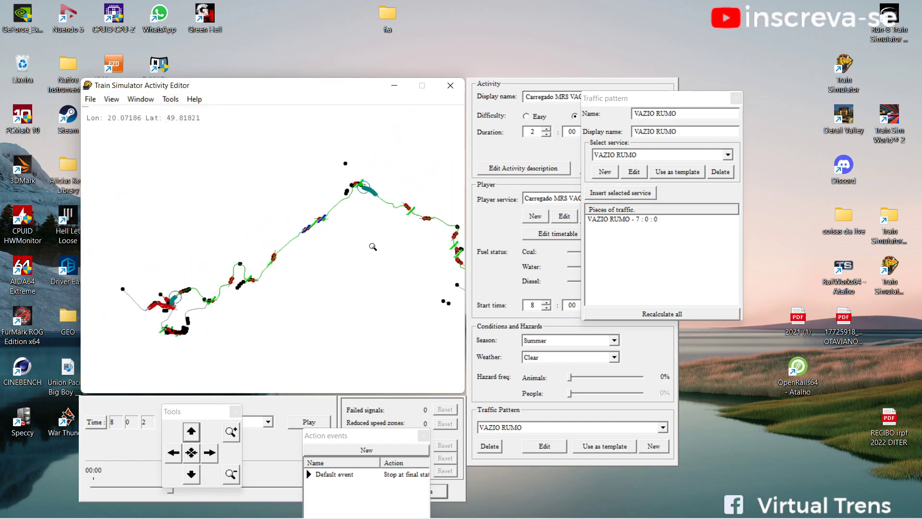
{"action": "scroll", "coordinate": [376, 214], "scroll_direction": "down", "scroll_amount": 3}
{"action": "scroll", "coordinate": [253, 289], "scroll_direction": "down", "scroll_amount": 3}
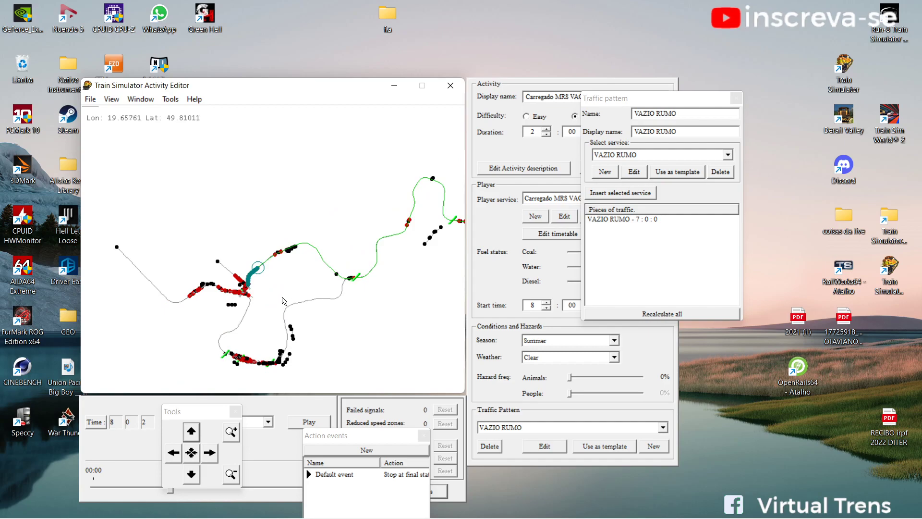
{"action": "scroll", "coordinate": [280, 244], "scroll_direction": "up", "scroll_amount": 2}
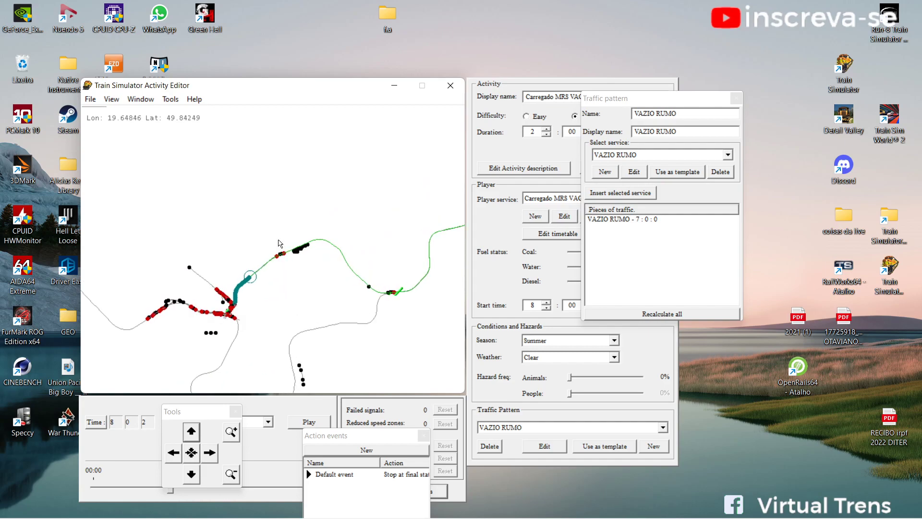
Insert four more VAZIO RUMO services into the traffic pattern, starting at 8:00:00, 9:00:00, 10:00:00 and 12:00:00.
{"action": "left_click", "coordinate": [620, 195]}
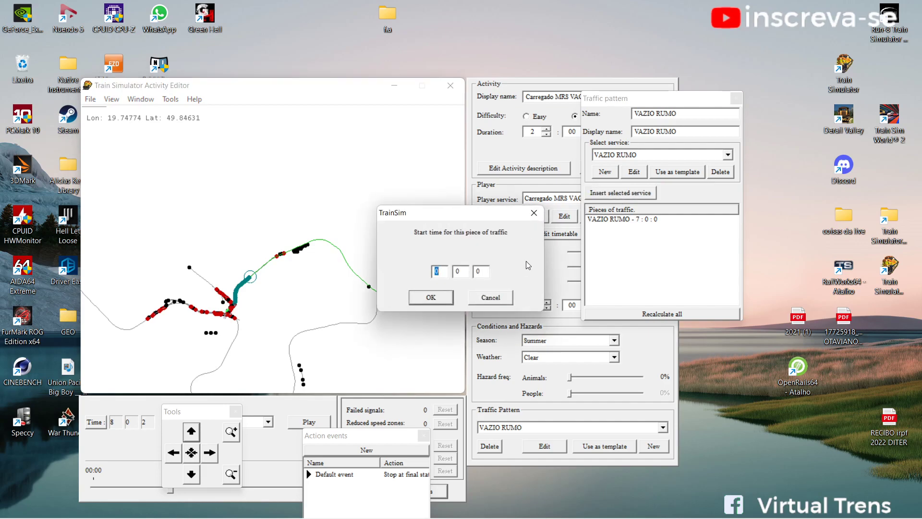
{"action": "type", "text": "8"}
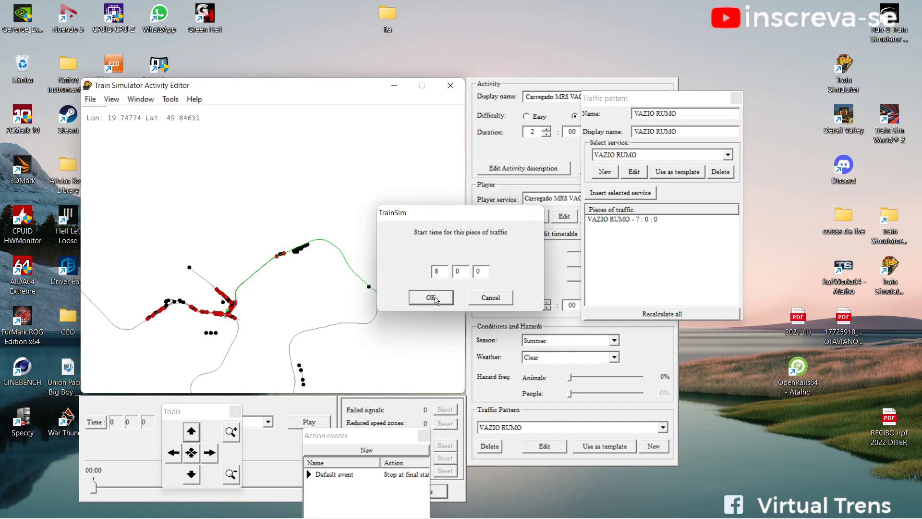
{"action": "left_click", "coordinate": [440, 299]}
{"action": "left_click", "coordinate": [642, 195]}
{"action": "type", "text": "9"}
{"action": "left_click", "coordinate": [430, 297]}
{"action": "left_click", "coordinate": [635, 196]}
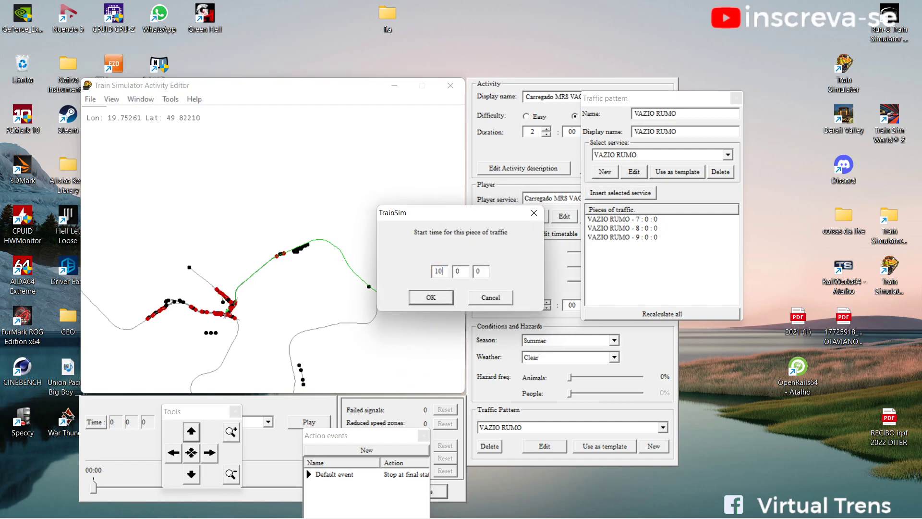
{"action": "left_click", "coordinate": [431, 298]}
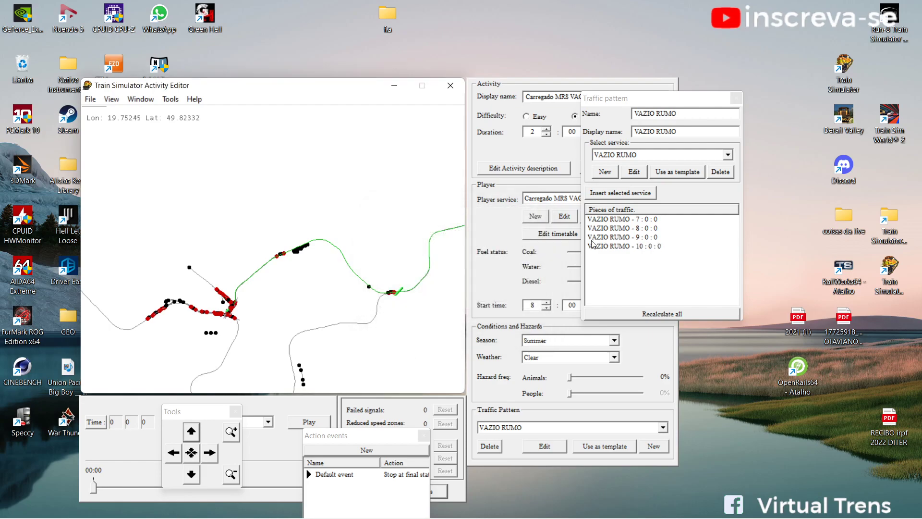
{"action": "left_click", "coordinate": [621, 192]}
{"action": "type", "text": "1"}
{"action": "left_click", "coordinate": [435, 300]}
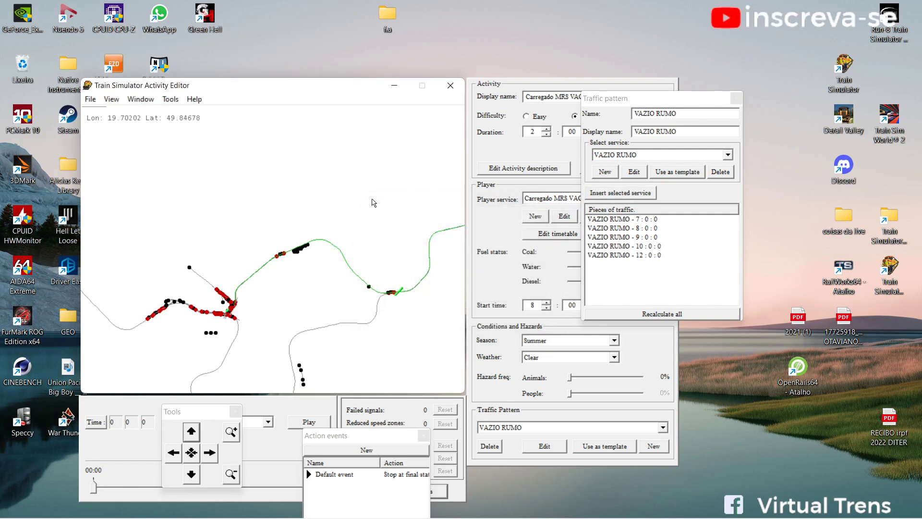
Simulate up to the activity's start time and examine the positions of the VAZIO RUMO trains along the route.
{"action": "left_click", "coordinate": [176, 102]}
{"action": "left_click", "coordinate": [207, 114]}
{"action": "left_click_drag", "start_coordinate": [423, 319], "coordinate": [318, 338]}
{"action": "left_click_drag", "start_coordinate": [360, 245], "coordinate": [241, 329]}
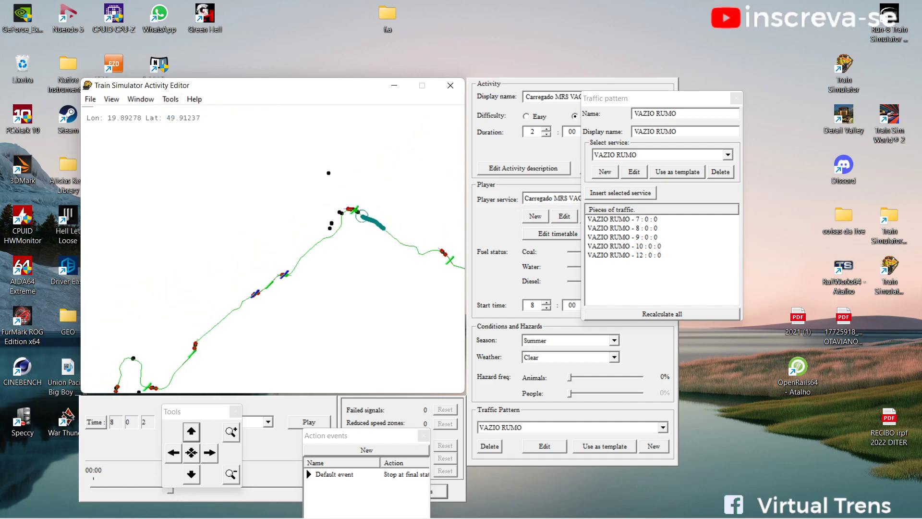
Show the location names on the map and examine the train positions between Grauna, Sao Carlos and Araraquara.
{"action": "left_click", "coordinate": [111, 99]}
{"action": "left_click", "coordinate": [134, 153]}
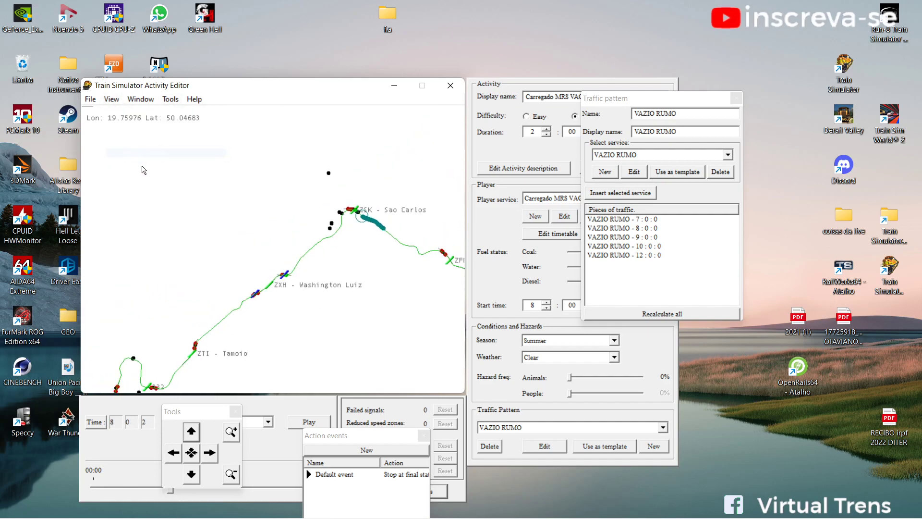
{"action": "scroll", "coordinate": [144, 172], "scroll_direction": "down", "scroll_amount": 2}
{"action": "left_click_drag", "start_coordinate": [274, 307], "coordinate": [319, 312]}
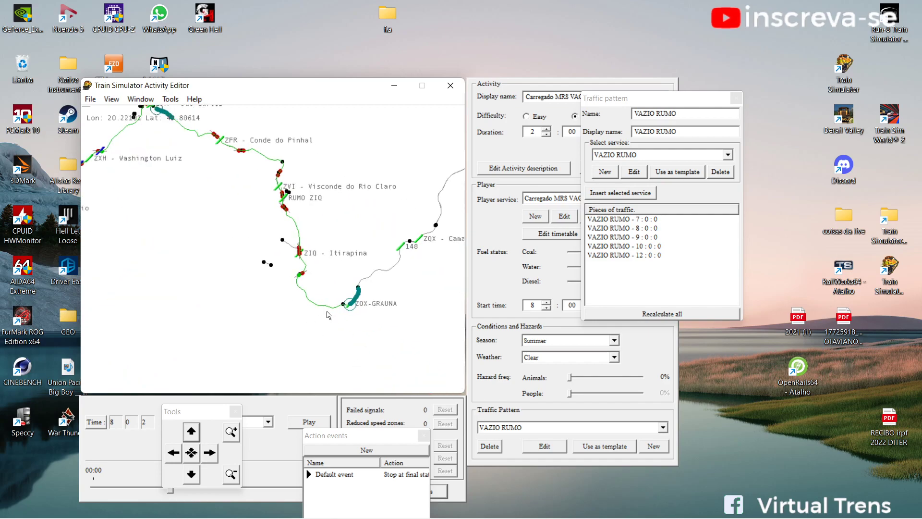
{"action": "left_click_drag", "start_coordinate": [273, 272], "coordinate": [378, 294]}
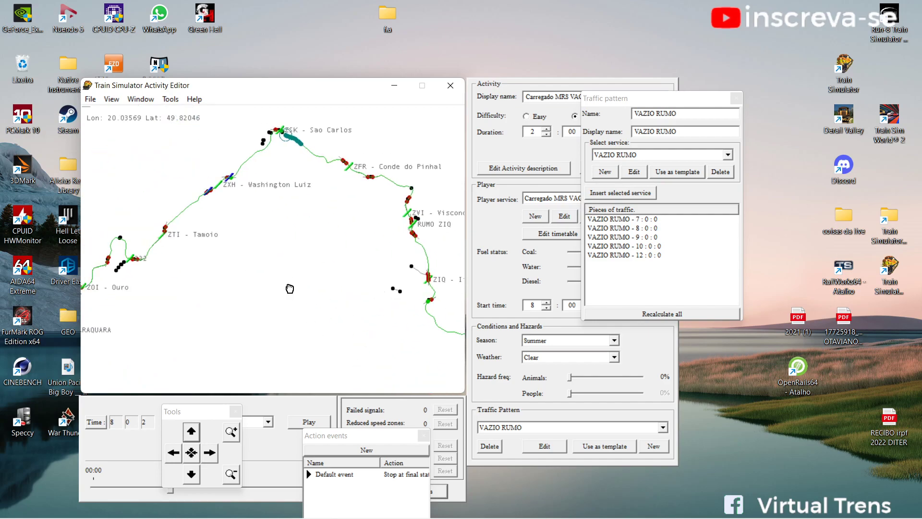
{"action": "left_click_drag", "start_coordinate": [282, 290], "coordinate": [417, 261]}
{"action": "left_click_drag", "start_coordinate": [314, 296], "coordinate": [395, 321]}
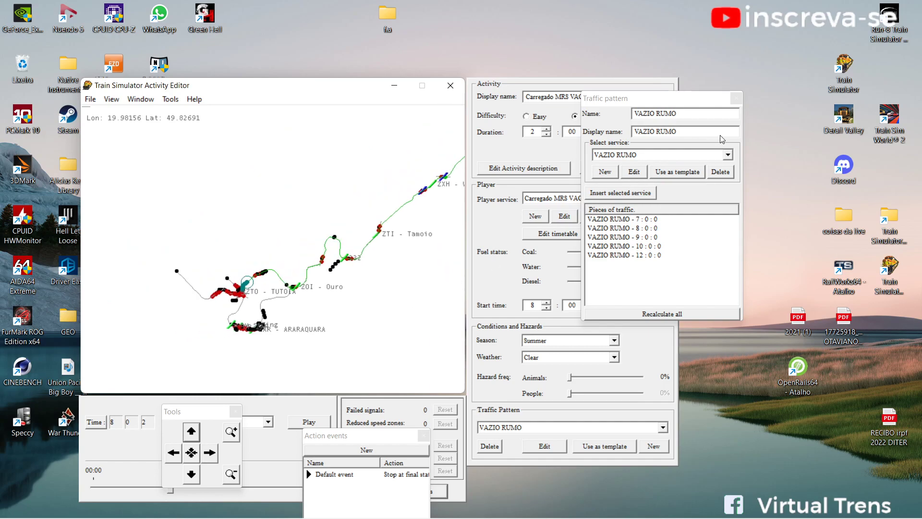
Close the traffic pattern, save the activity and exit the Activity Editor.
{"action": "left_click", "coordinate": [736, 98]}
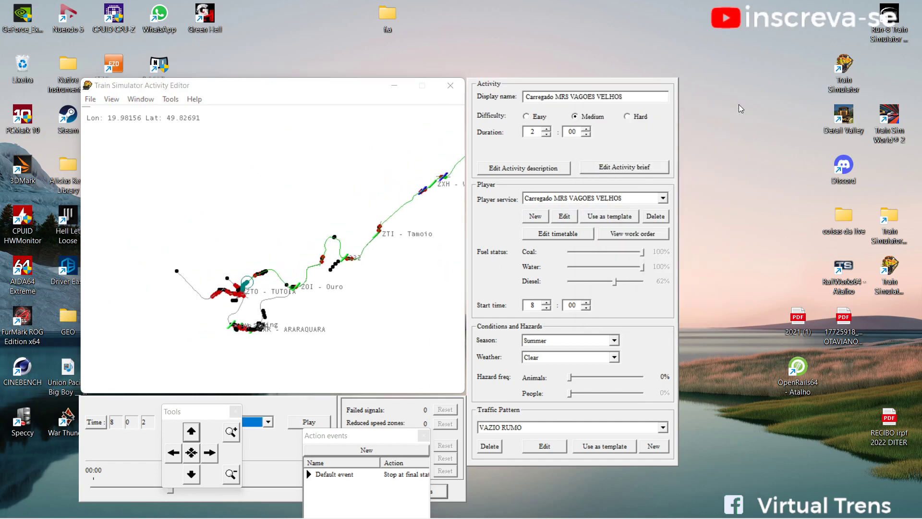
{"action": "left_click", "coordinate": [91, 99]}
{"action": "left_click", "coordinate": [107, 139]}
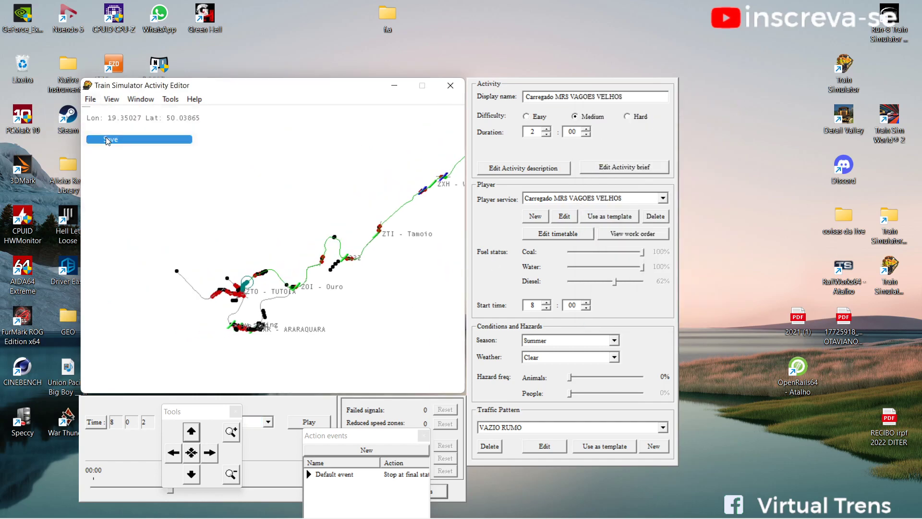
{"action": "left_click", "coordinate": [450, 85]}
{"action": "left_click", "coordinate": [455, 306]}
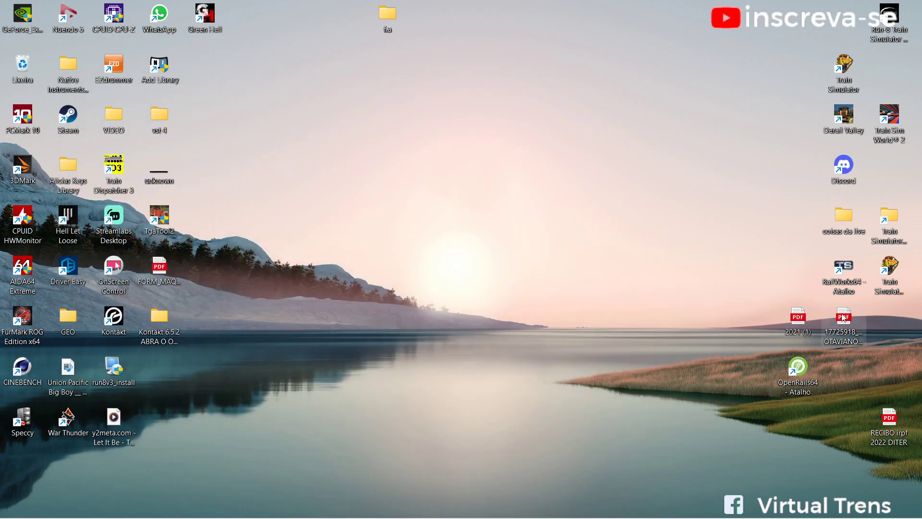
Switch to File Explorer and launch TSRE5_v0.699 from the TSRE5 folder inside tsre coisas on drive D.
{"action": "left_click", "coordinate": [422, 504]}
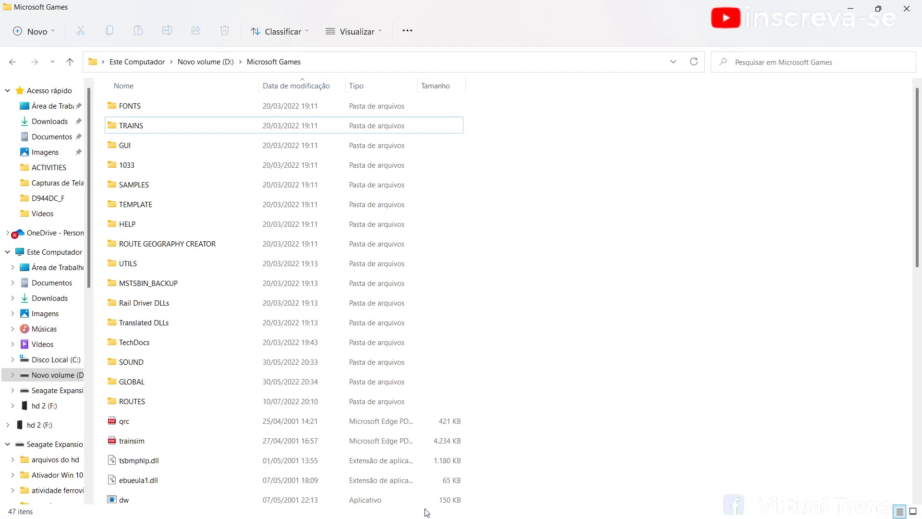
{"action": "left_click", "coordinate": [72, 375]}
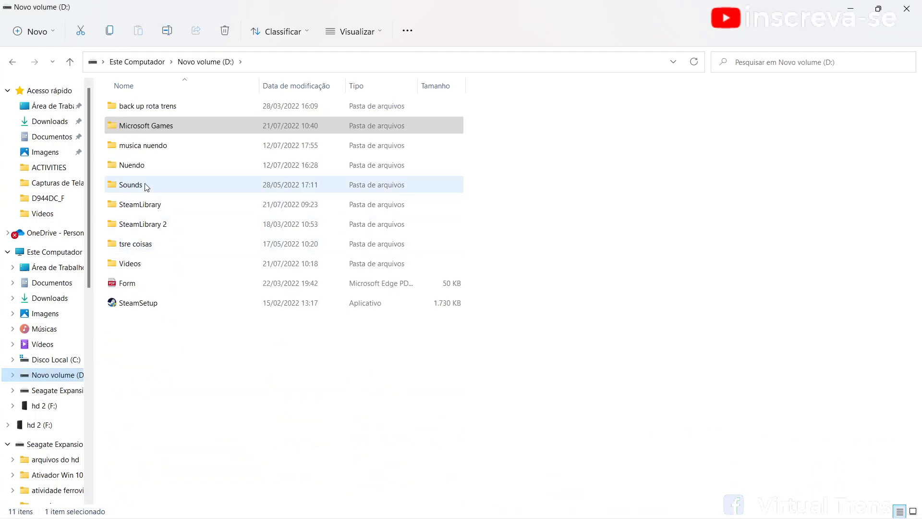
{"action": "double_click", "coordinate": [149, 246]}
{"action": "double_click", "coordinate": [134, 133]}
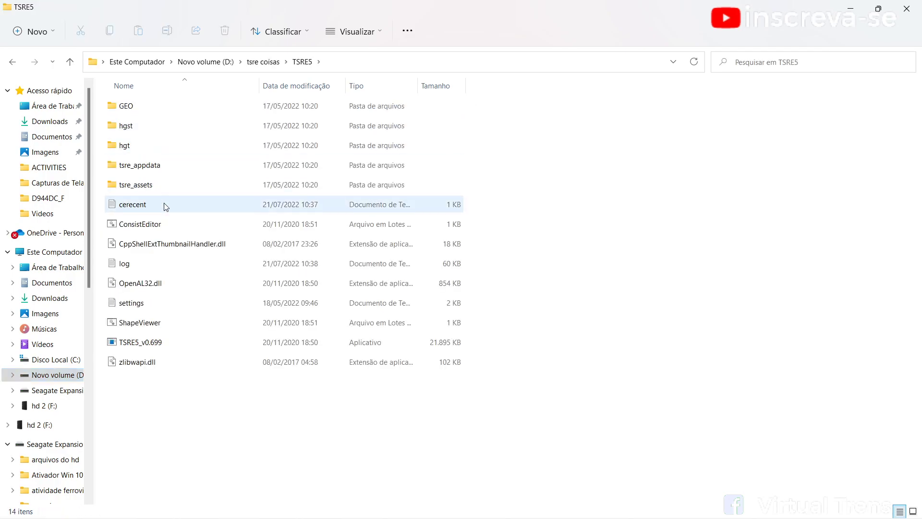
{"action": "double_click", "coordinate": [129, 341]}
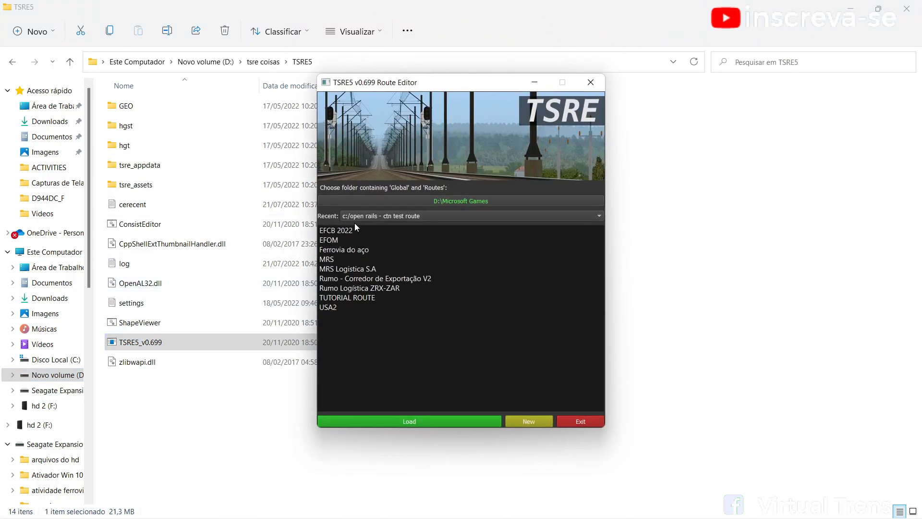
Load the Rumo Logística ZRX-ZAR route in the route editor.
{"action": "left_click", "coordinate": [393, 214]}
{"action": "left_click", "coordinate": [372, 264]}
{"action": "left_click", "coordinate": [355, 287]}
{"action": "left_click", "coordinate": [397, 417]}
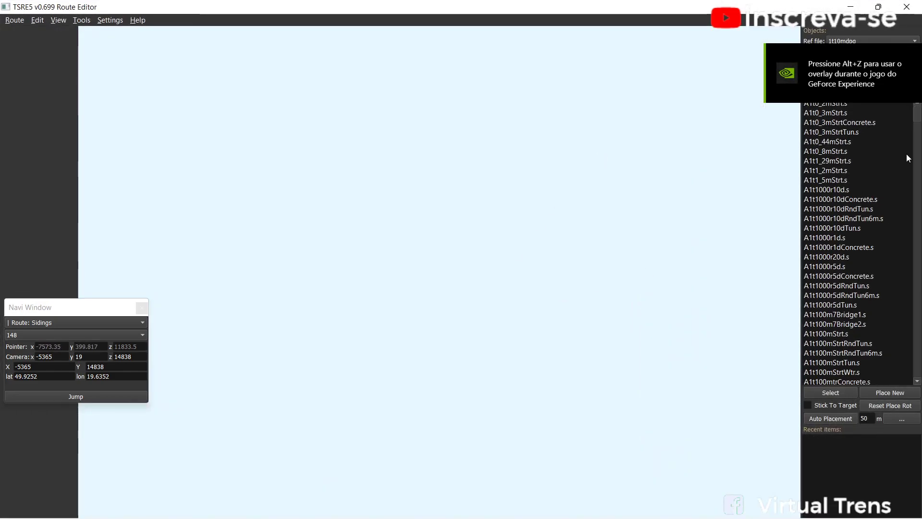
Switch to activity editing, select the Carregado MRS VAGOES VELHOS activity and open its traffic editor.
{"action": "key", "text": "F5"}
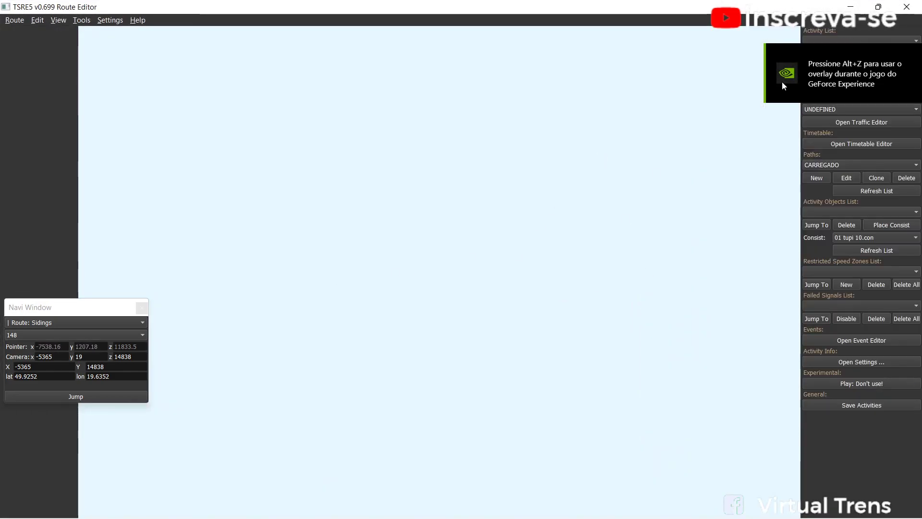
{"action": "left_click", "coordinate": [917, 41]}
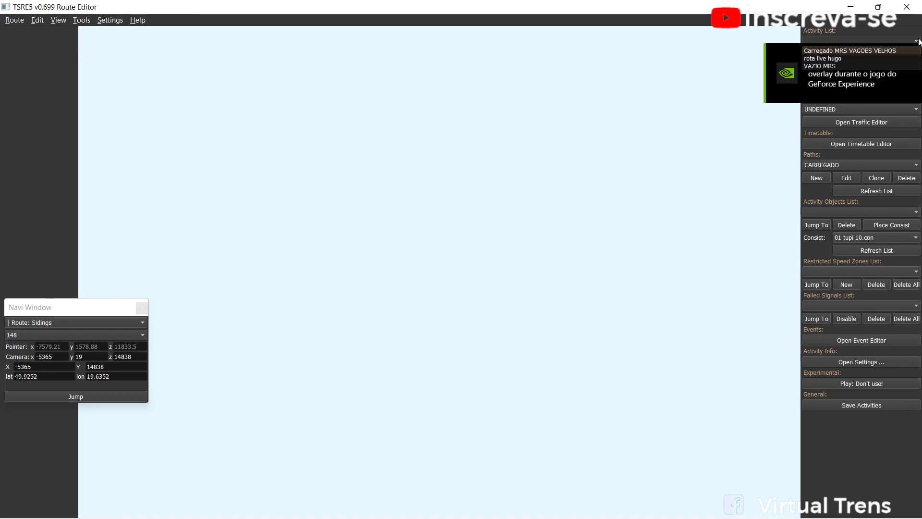
{"action": "left_click", "coordinate": [837, 50]}
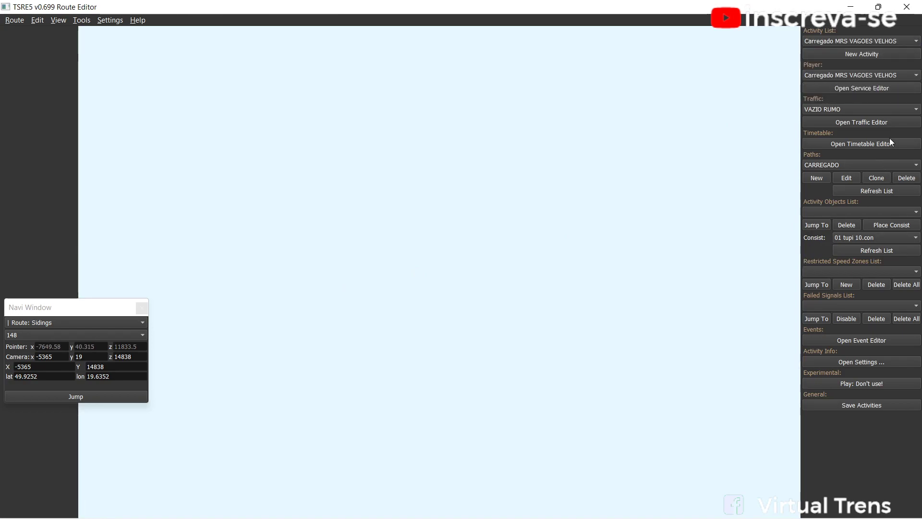
{"action": "left_click", "coordinate": [878, 122]}
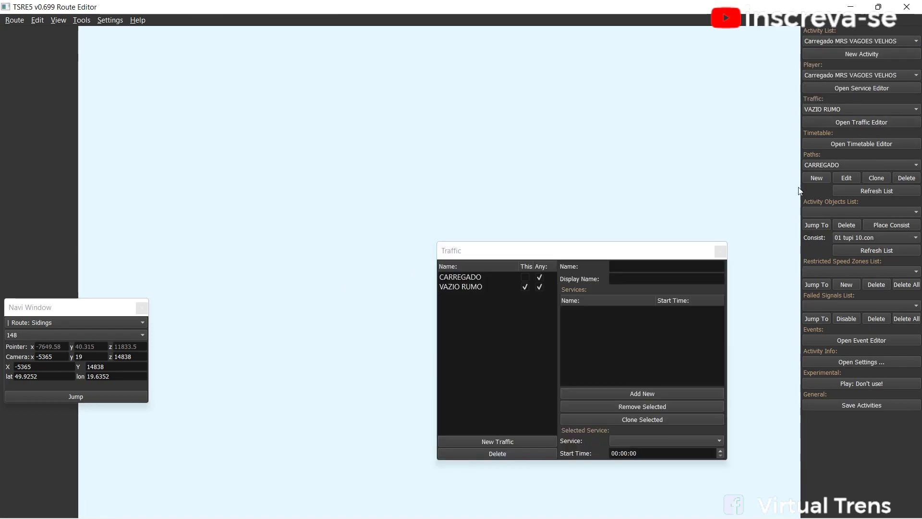
{"action": "left_click", "coordinate": [485, 439]}
{"action": "type", "text": "CA"}
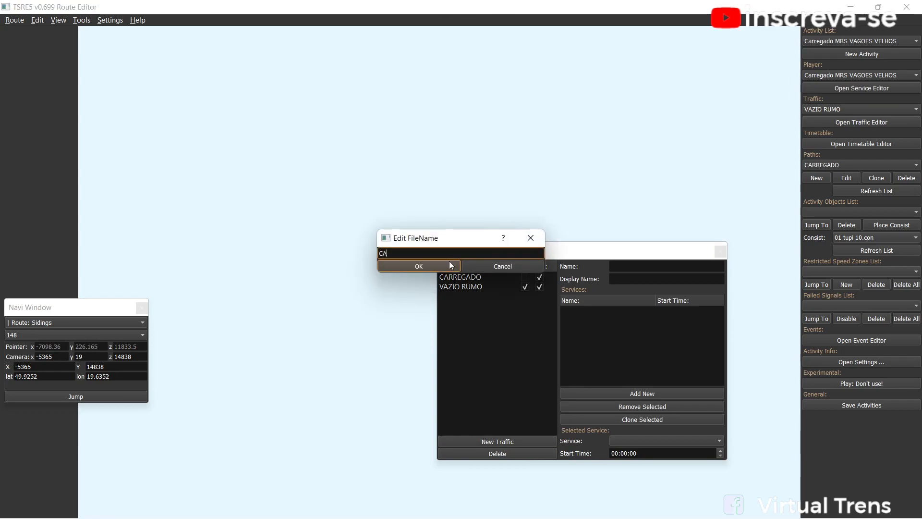
{"action": "type", "text": "RREAGDO RUMO"}
{"action": "key", "text": "BackSpace"}
{"action": "key", "text": "BackSpace"}
{"action": "key", "text": "BackSpace"}
{"action": "key", "text": "BackSpace"}
{"action": "key", "text": "BackSpace"}
{"action": "key", "text": "BackSpace"}
{"action": "key", "text": "BackSpace"}
{"action": "key", "text": "BackSpace"}
{"action": "key", "text": "BackSpace"}
{"action": "key", "text": "BackSpace"}
{"action": "key", "text": "BackSpace"}
{"action": "key", "text": "BackSpace"}
{"action": "key", "text": "BackSpace"}
{"action": "key", "text": "BackSpace"}
{"action": "left_click", "coordinate": [531, 238]}
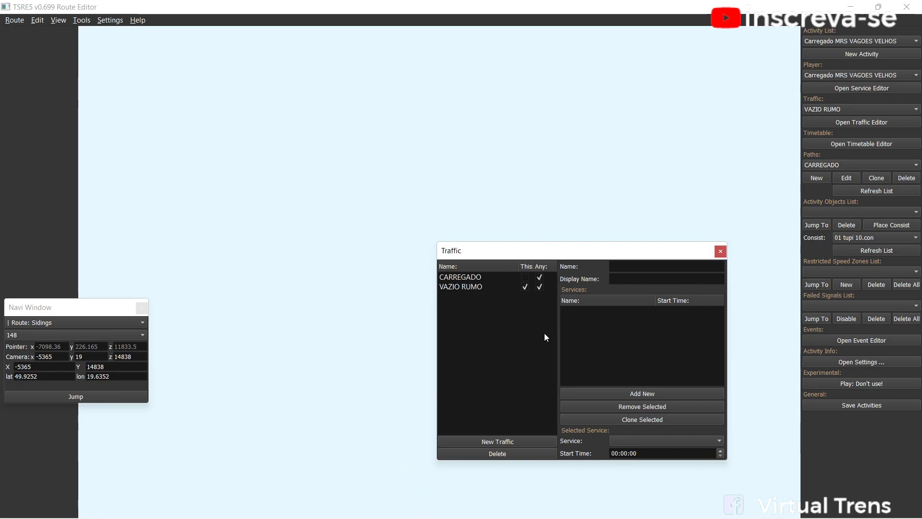
Review the VAZIO RUMO traffic's services and start times, and close the traffic editor and the route editor.
{"action": "left_click", "coordinate": [466, 287]}
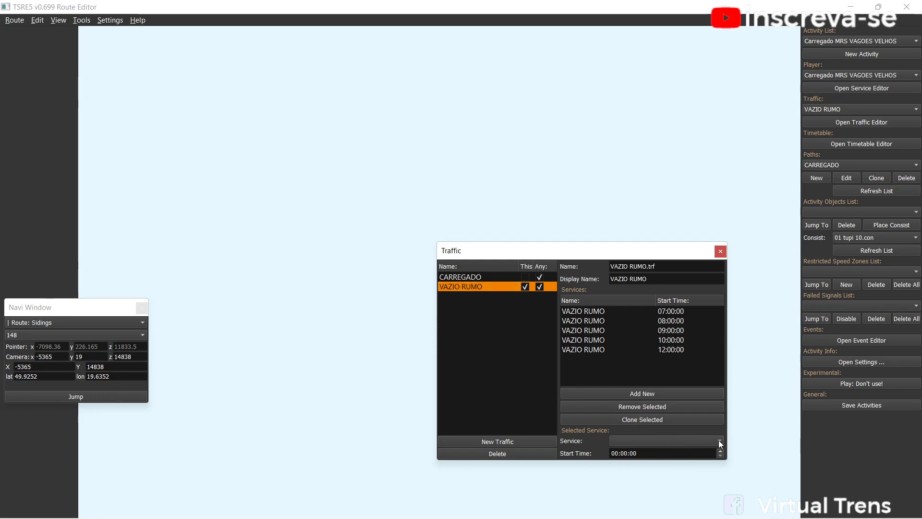
{"action": "left_click", "coordinate": [691, 452]}
{"action": "left_click", "coordinate": [690, 439]}
{"action": "left_click", "coordinate": [722, 254]}
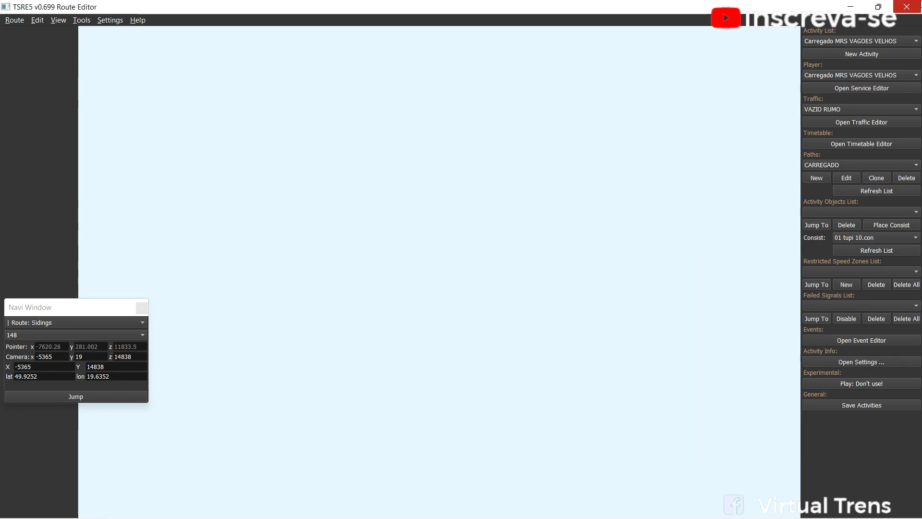
{"action": "left_click", "coordinate": [919, 4]}
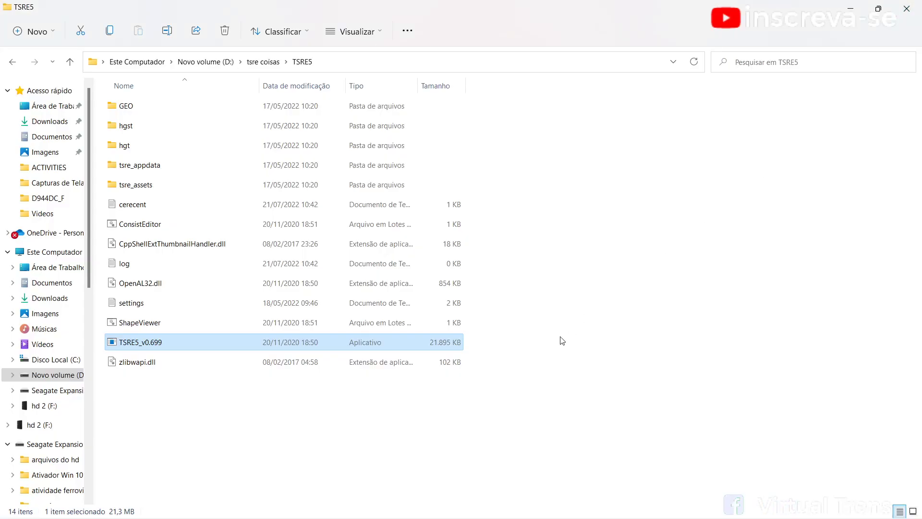
Rename the TRAINS folder in D:\Microsoft Games to T.
{"action": "left_click", "coordinate": [422, 505]}
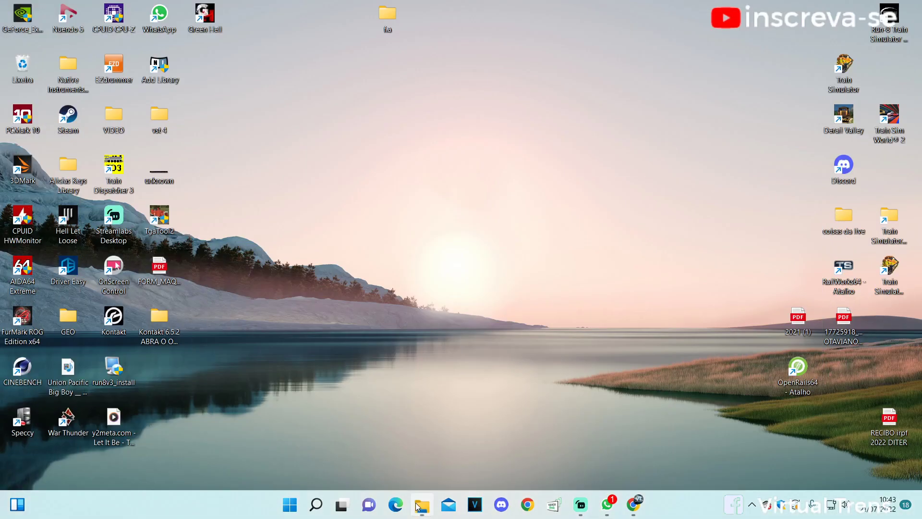
{"action": "left_click", "coordinate": [422, 505]}
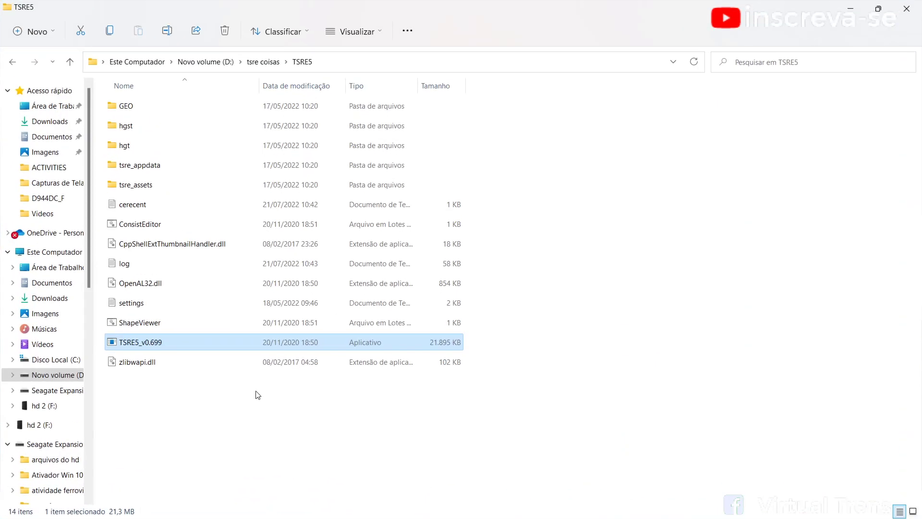
{"action": "left_click", "coordinate": [58, 375]}
{"action": "left_click", "coordinate": [113, 244]}
{"action": "double_click", "coordinate": [162, 130]}
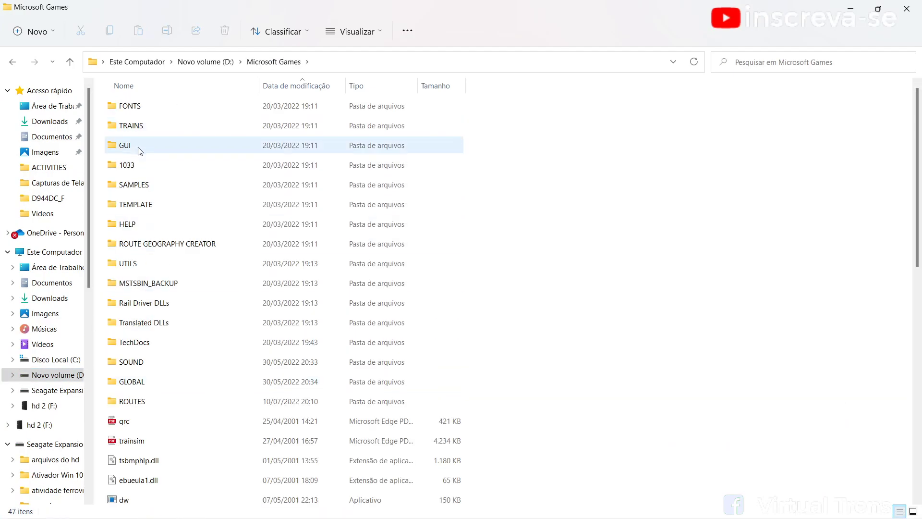
{"action": "right_click", "coordinate": [137, 127]}
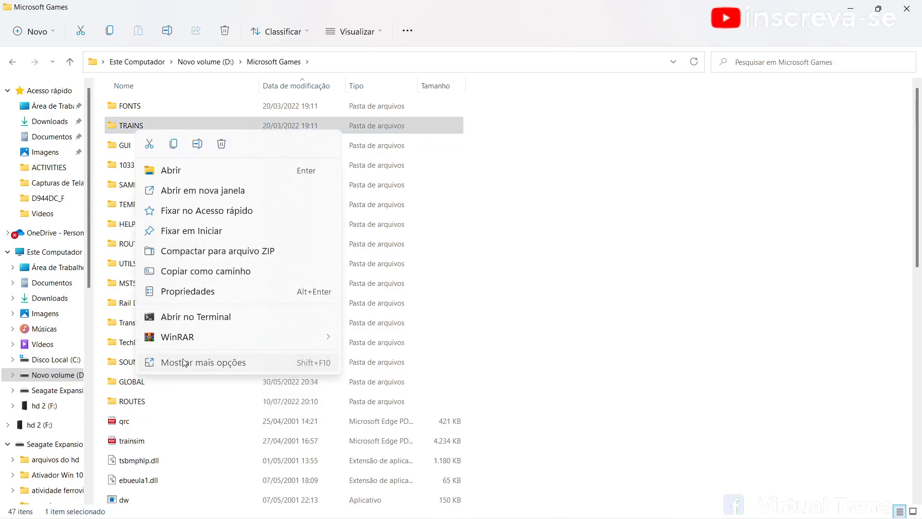
{"action": "left_click", "coordinate": [202, 363]}
{"action": "left_click", "coordinate": [217, 330]}
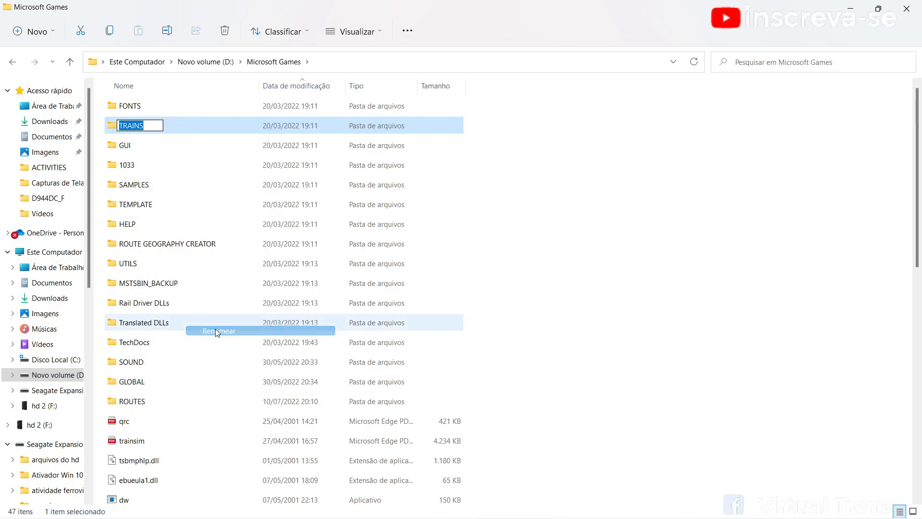
{"action": "type", "text": "T"}
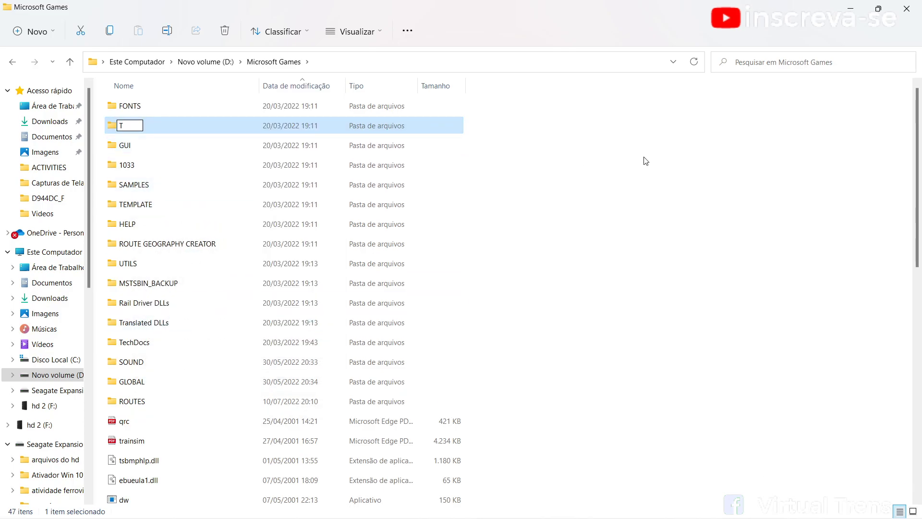
{"action": "left_click", "coordinate": [790, 129]}
Launch the Train Simulator editors and tools and open the Activity Editor, continuing past the train database error.
{"action": "left_click", "coordinate": [860, 10]}
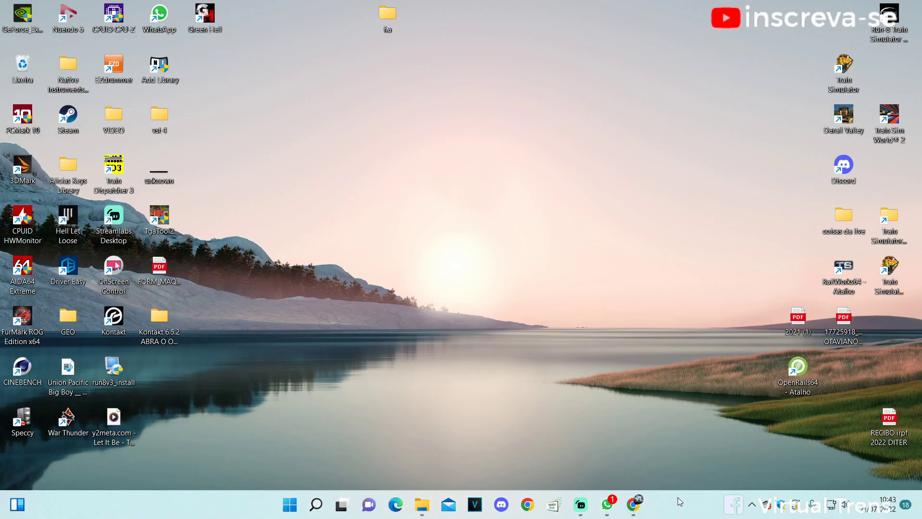
{"action": "double_click", "coordinate": [890, 274]}
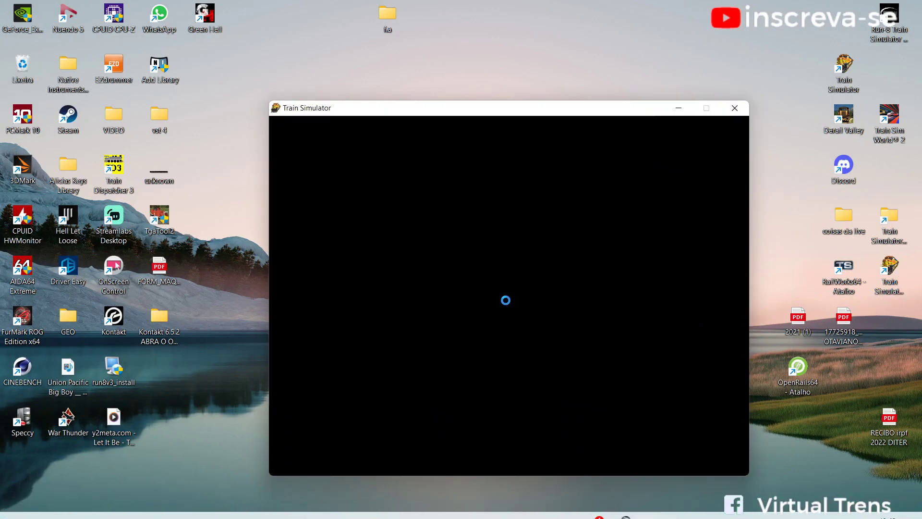
{"action": "left_click", "coordinate": [470, 306]}
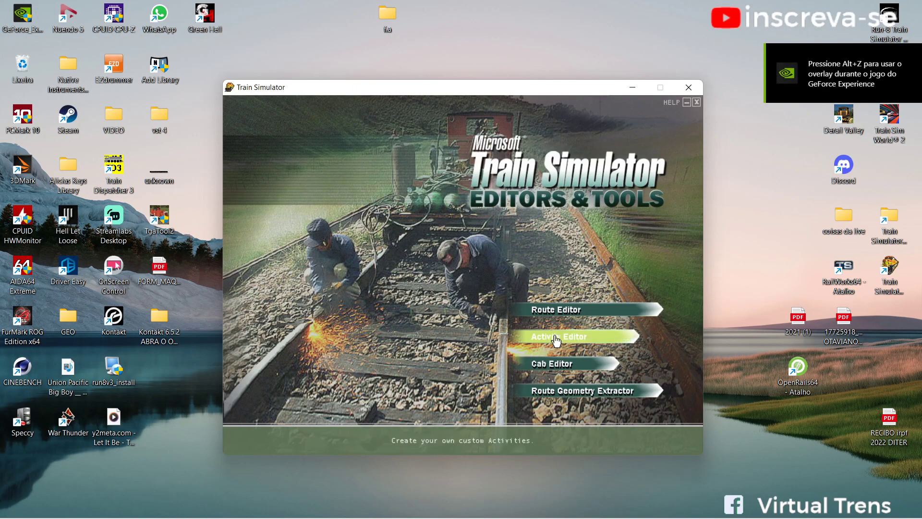
{"action": "left_click", "coordinate": [556, 341]}
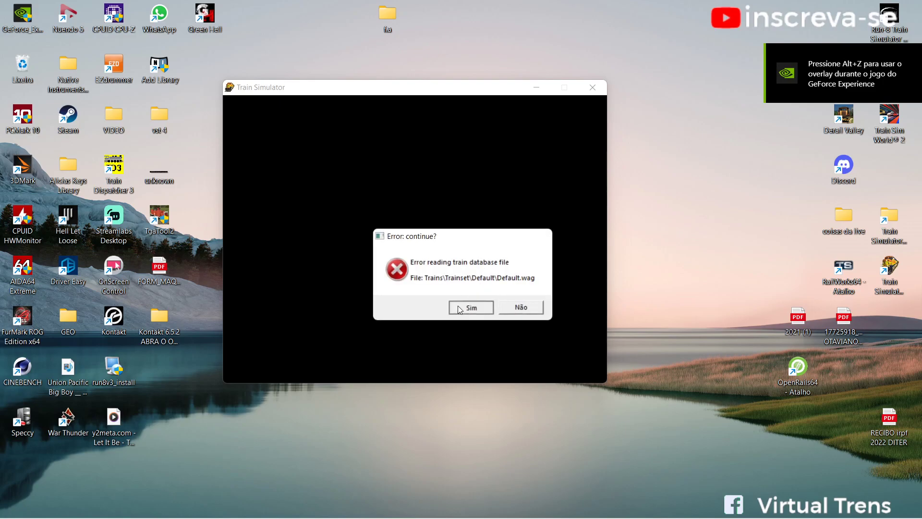
{"action": "left_click", "coordinate": [458, 306]}
{"action": "left_click", "coordinate": [91, 99]}
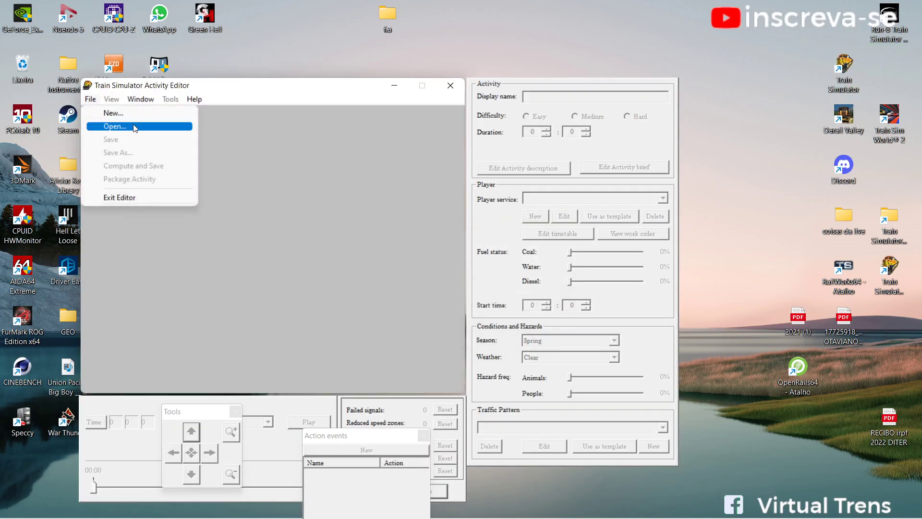
{"action": "left_click", "coordinate": [116, 127]}
Switch to File Explorer and rename the T folder in D:\Microsoft Games back to TRAINS.
{"action": "key", "text": "super"}
{"action": "left_click", "coordinate": [408, 512]}
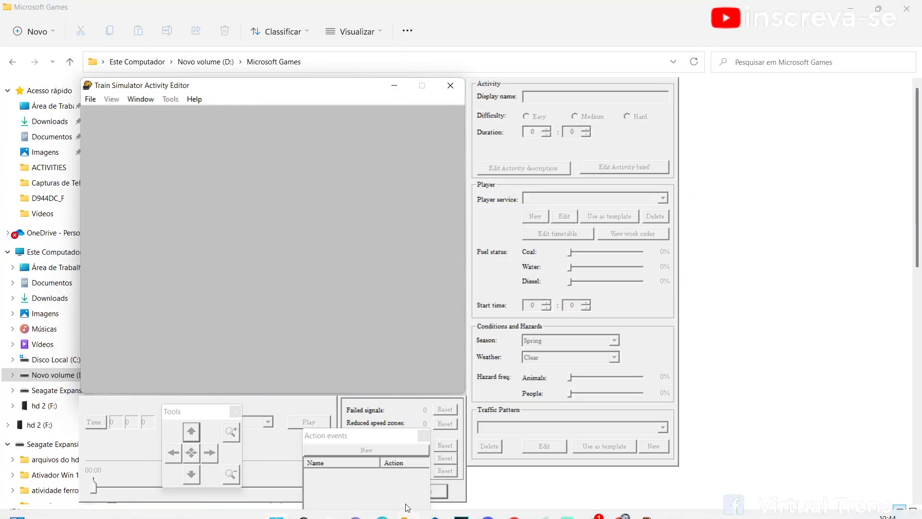
{"action": "left_click", "coordinate": [408, 510]}
{"action": "right_click", "coordinate": [138, 134]}
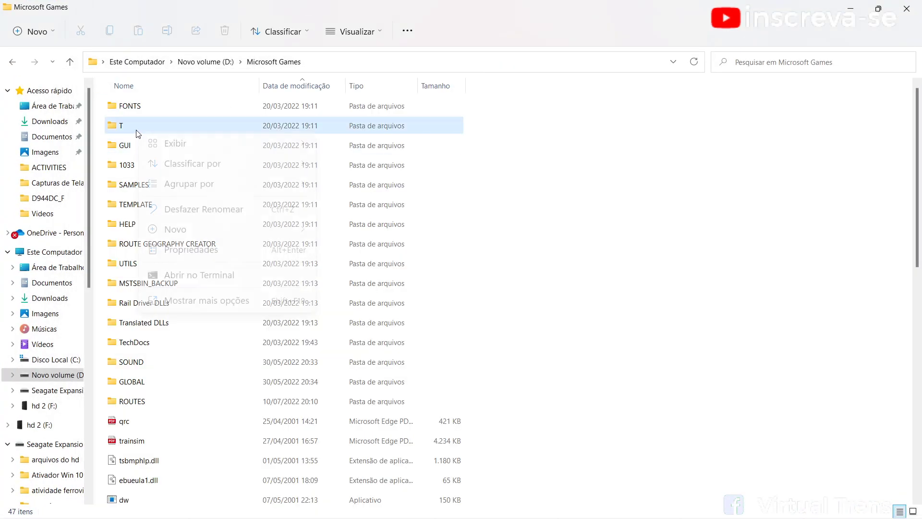
{"action": "right_click", "coordinate": [131, 126]}
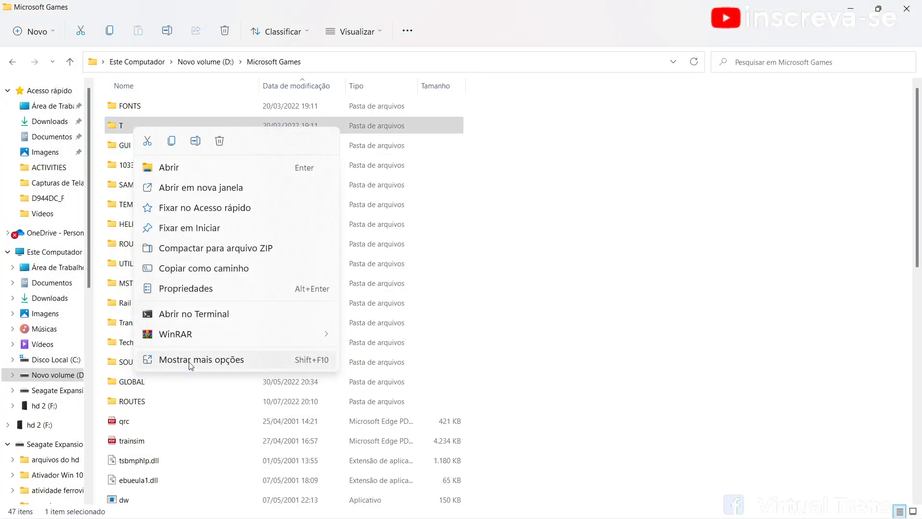
{"action": "left_click", "coordinate": [190, 361]}
{"action": "left_click", "coordinate": [195, 335]}
{"action": "type", "text": "TRAINS"}
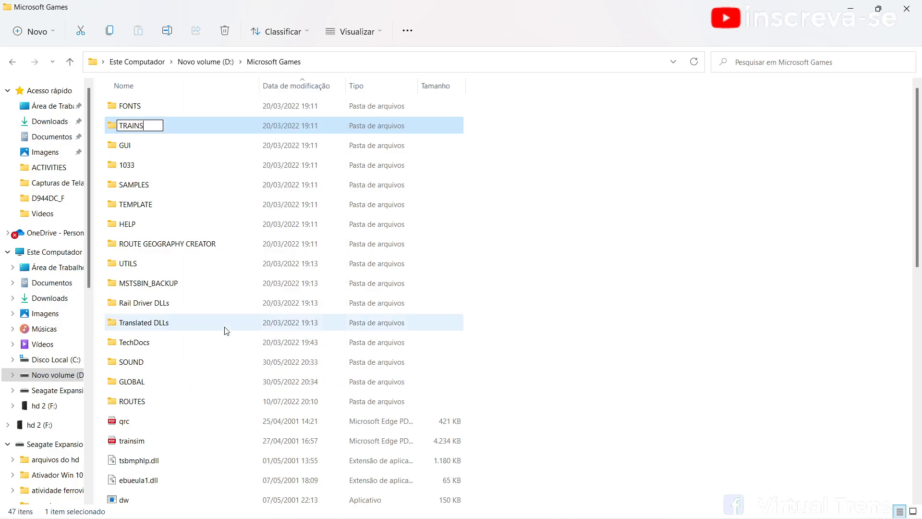
{"action": "left_click", "coordinate": [764, 186]}
{"action": "left_click", "coordinate": [851, 8]}
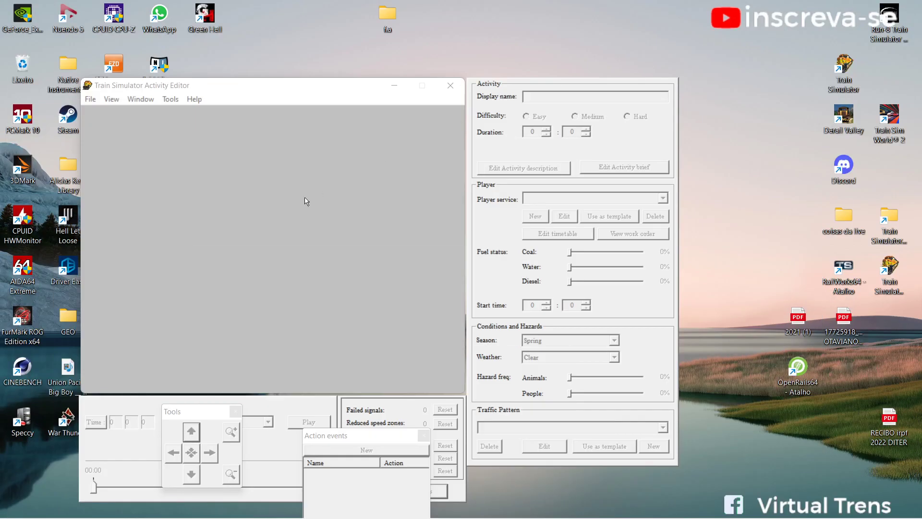
Open the Carregado MRS VAGOES VELHOS activity from the Rumo Logística ZRX-ZAR route's ACTIVITIES folder and dismiss the platform warning.
{"action": "left_click", "coordinate": [91, 99]}
{"action": "left_click", "coordinate": [103, 124]}
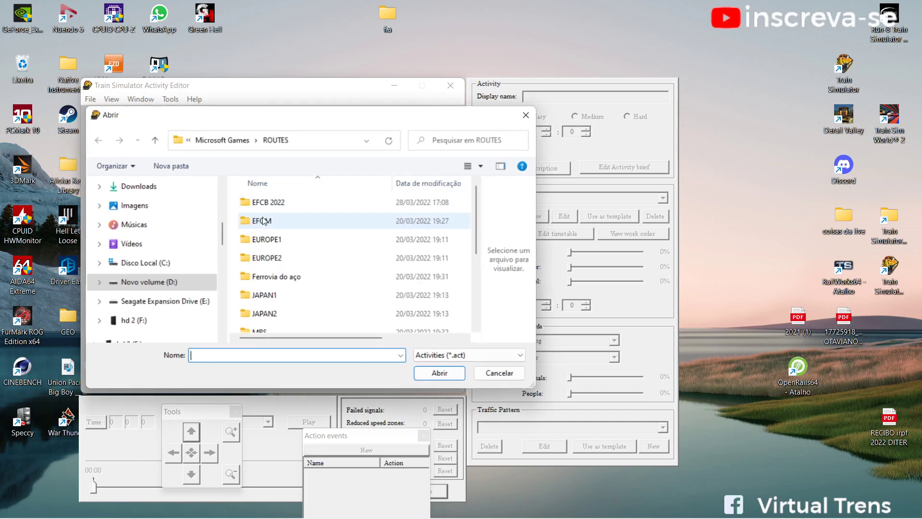
{"action": "scroll", "coordinate": [280, 210], "scroll_direction": "down", "scroll_amount": 3}
{"action": "double_click", "coordinate": [281, 210]}
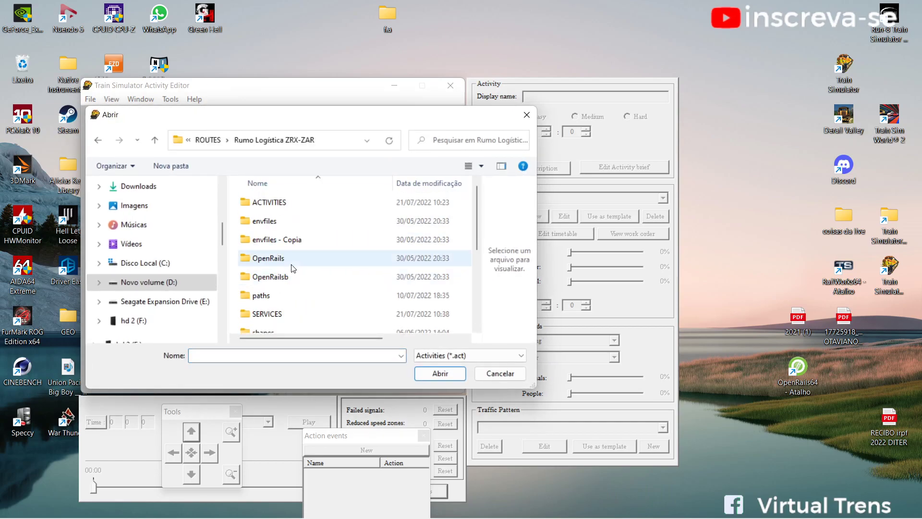
{"action": "double_click", "coordinate": [262, 201]}
{"action": "double_click", "coordinate": [290, 206]}
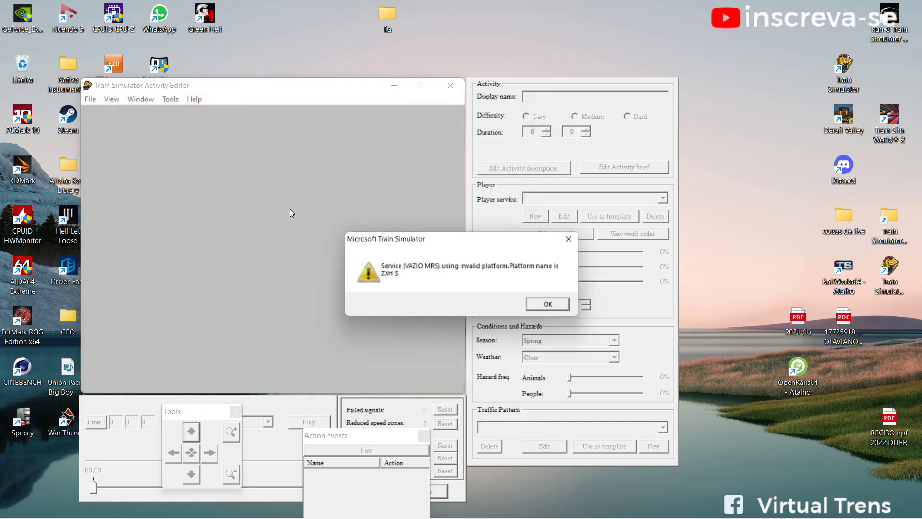
{"action": "left_click", "coordinate": [543, 306]}
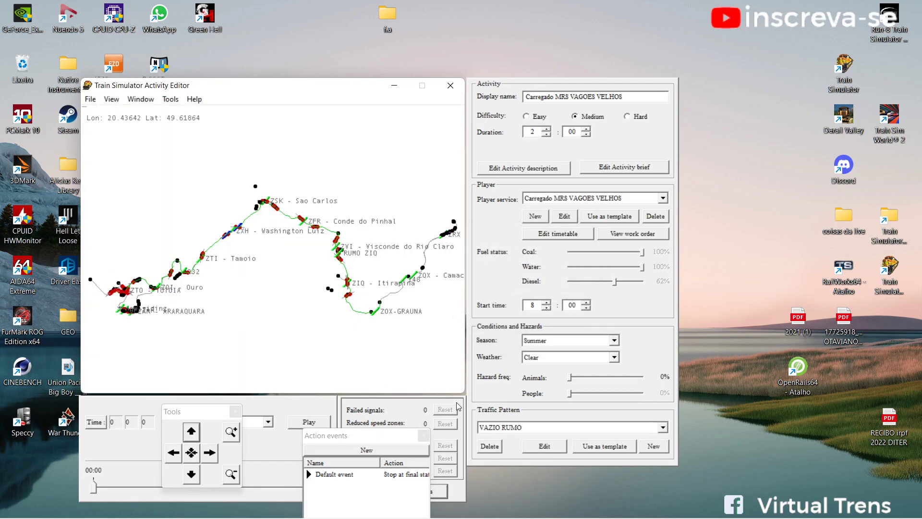
Insert the CARREGADO RUMO service into the VAZIO RUMO traffic pattern with a start time of 7:57:0.
{"action": "left_click", "coordinate": [533, 447]}
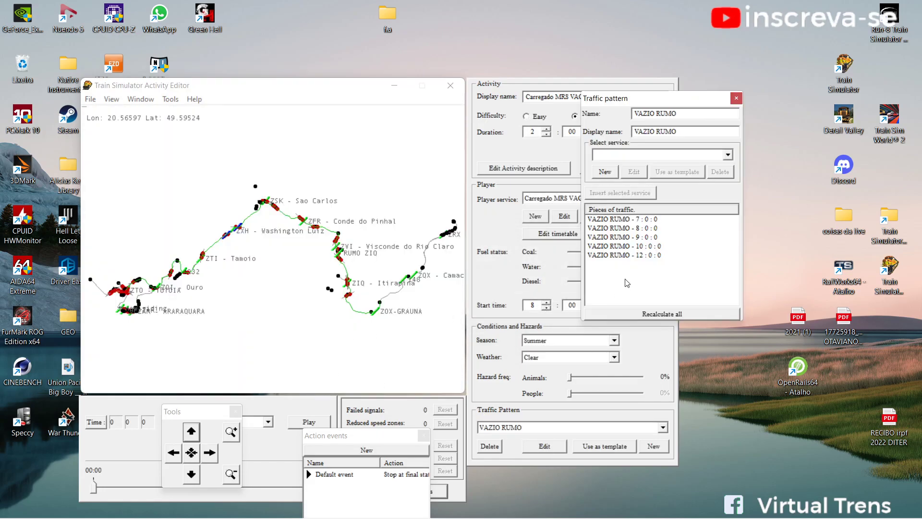
{"action": "left_click", "coordinate": [729, 155]}
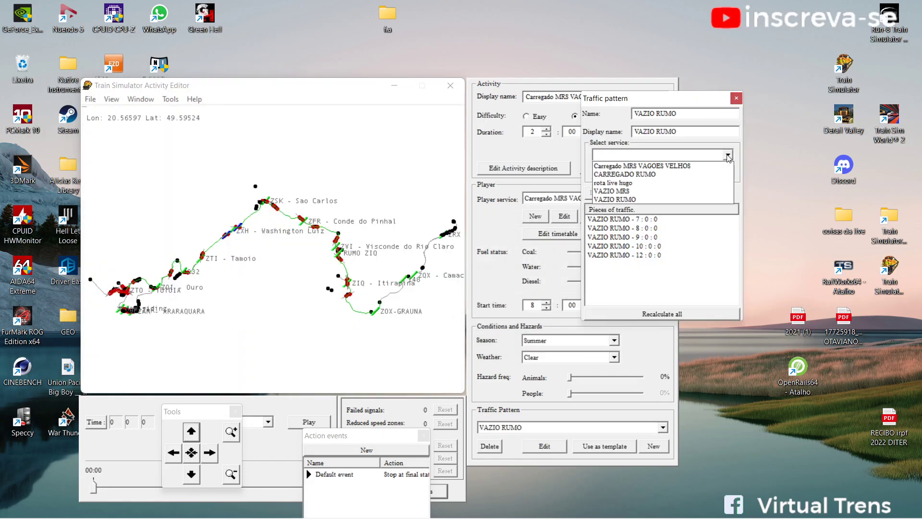
{"action": "left_click", "coordinate": [653, 174]}
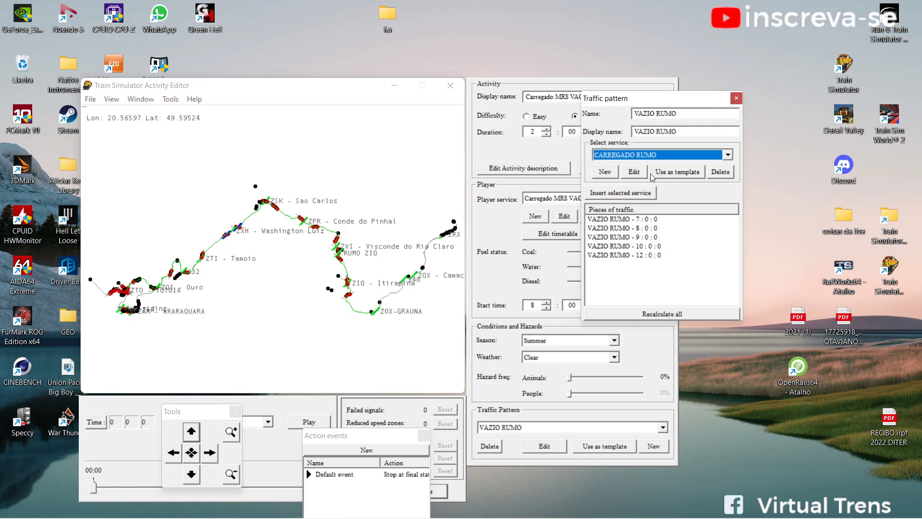
{"action": "left_click", "coordinate": [638, 194]}
{"action": "type", "text": "7"}
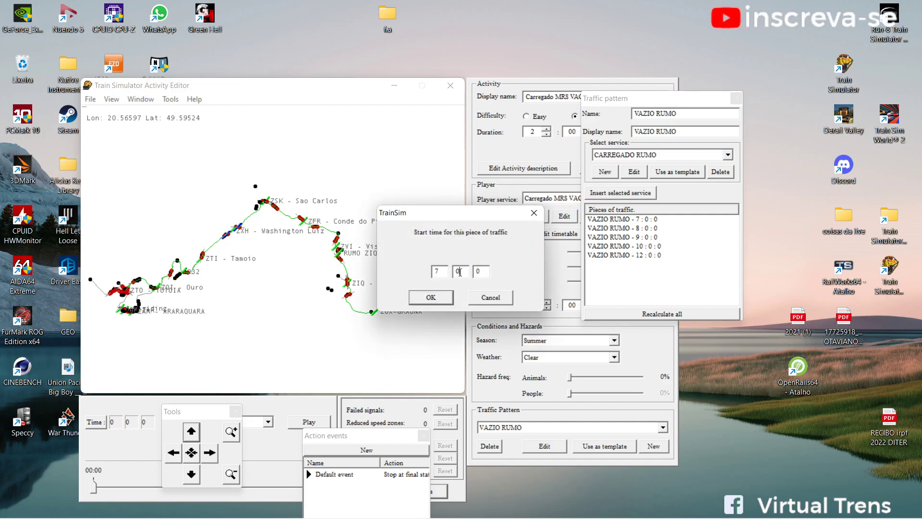
{"action": "type", "text": "57"}
{"action": "left_click", "coordinate": [430, 298]}
Run the traffic simulation up to the activity's 8:00 start time and dismiss the placement error.
{"action": "left_click", "coordinate": [91, 99]}
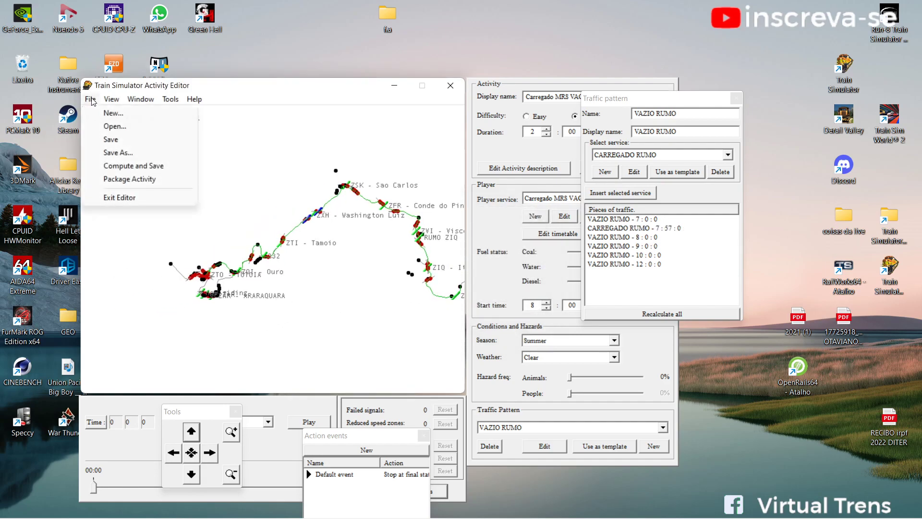
{"action": "left_click", "coordinate": [170, 99]}
{"action": "left_click", "coordinate": [179, 106]}
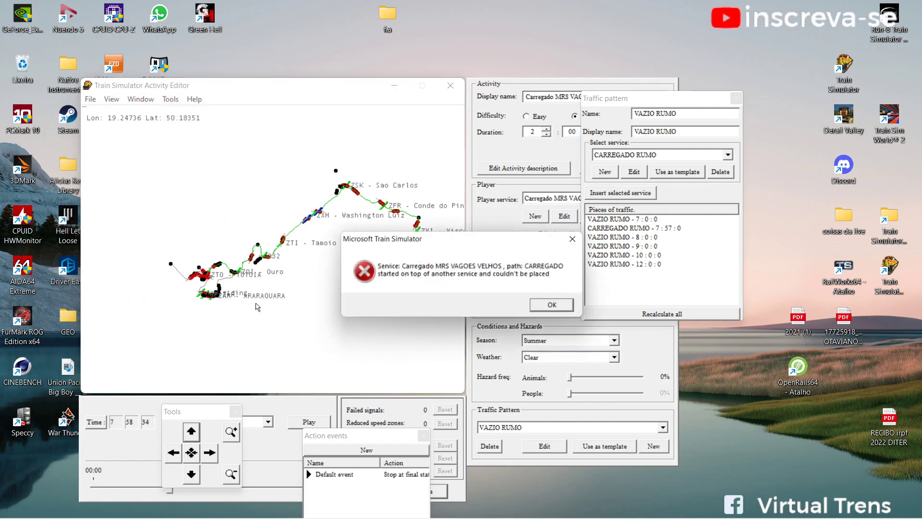
{"action": "left_click", "coordinate": [540, 308]}
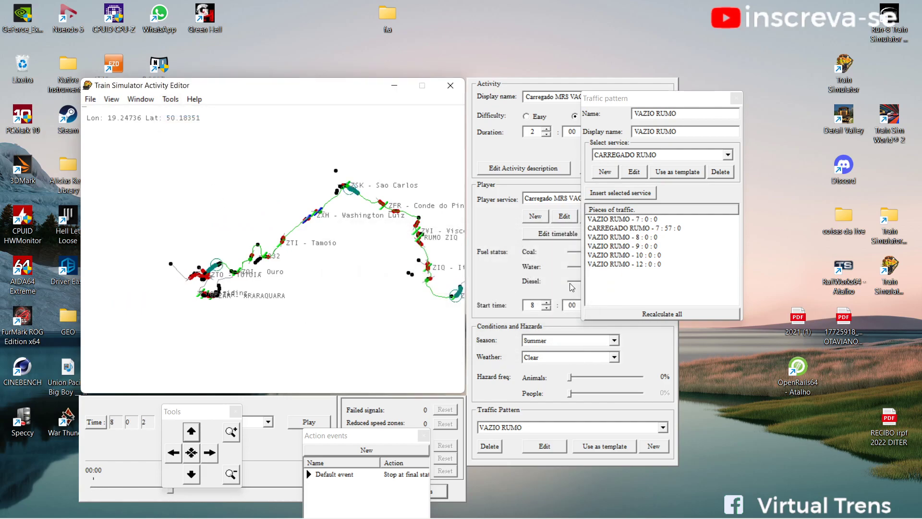
Set the start time of the CARREGADO RUMO piece of traffic to 7:55:0.
{"action": "right_click", "coordinate": [632, 231]}
{"action": "left_click", "coordinate": [632, 231]}
{"action": "left_click", "coordinate": [463, 272]}
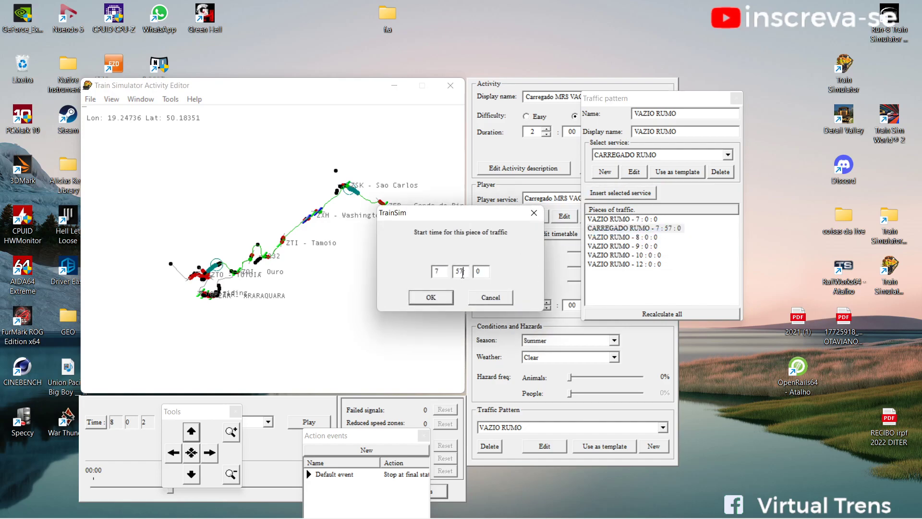
{"action": "left_click", "coordinate": [447, 295]}
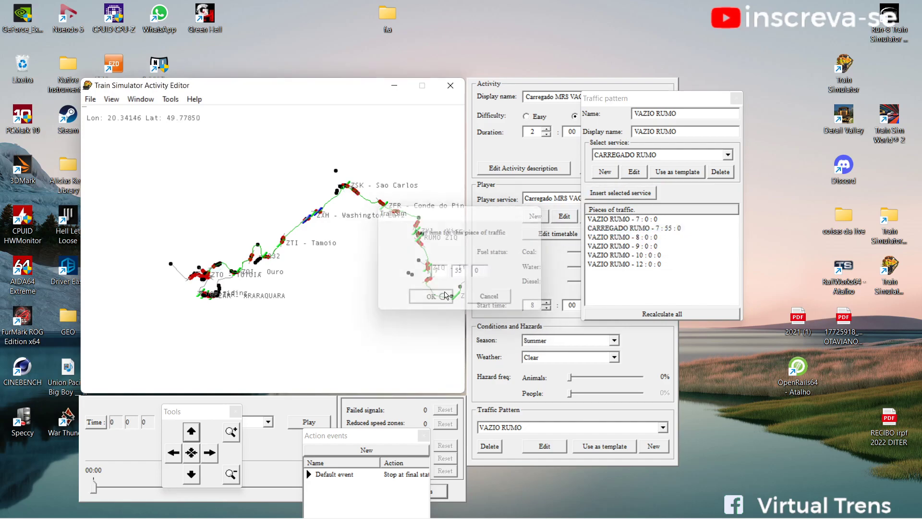
Rerun the simulation to the activity start, examine the train positions near Tutoia, and save the activity.
{"action": "left_click", "coordinate": [170, 99]}
{"action": "left_click", "coordinate": [201, 113]}
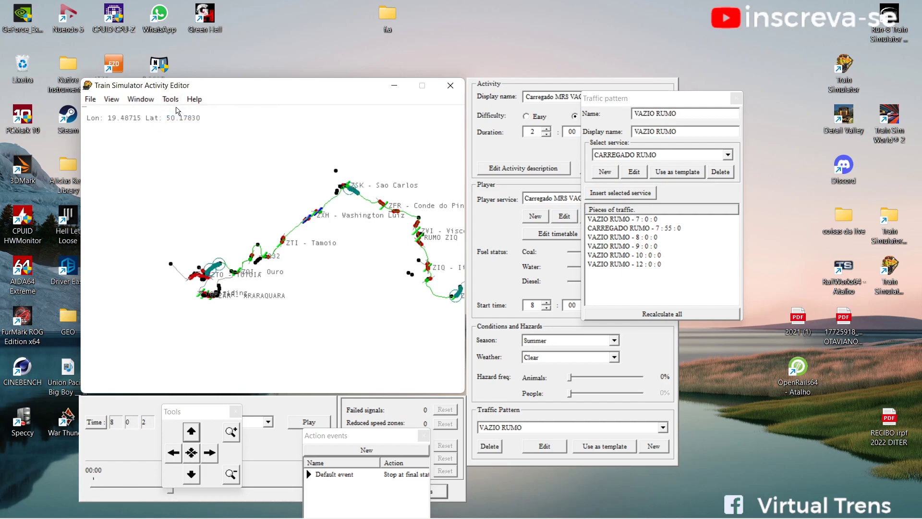
{"action": "scroll", "coordinate": [298, 259], "scroll_direction": "up", "scroll_amount": 5}
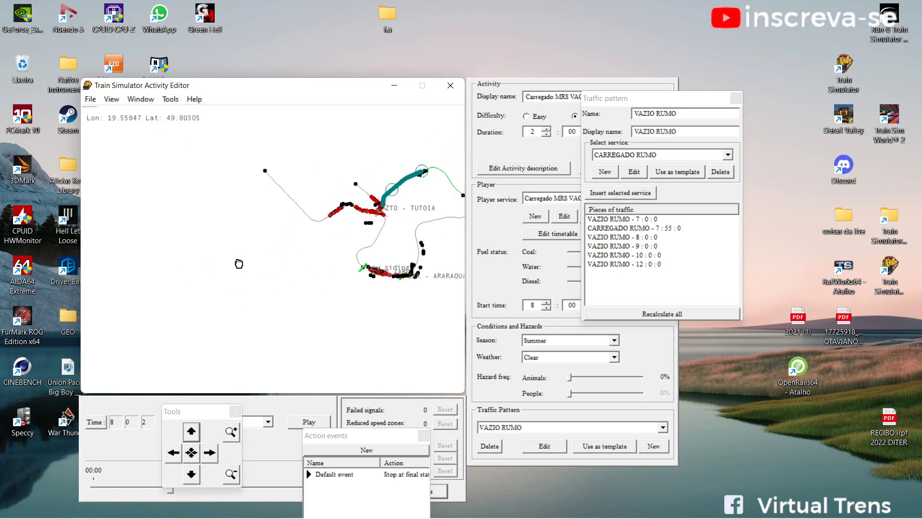
{"action": "scroll", "coordinate": [297, 258], "scroll_direction": "up", "scroll_amount": 5}
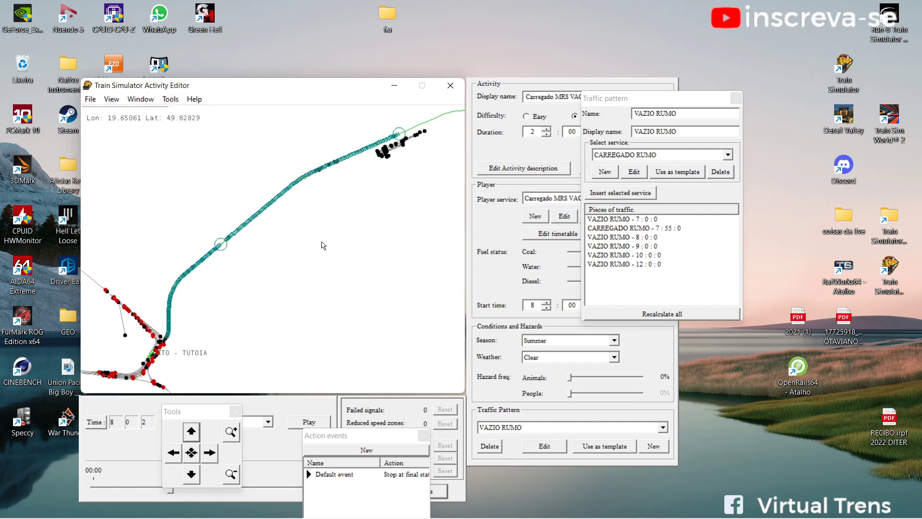
{"action": "scroll", "coordinate": [285, 294], "scroll_direction": "down", "scroll_amount": 1}
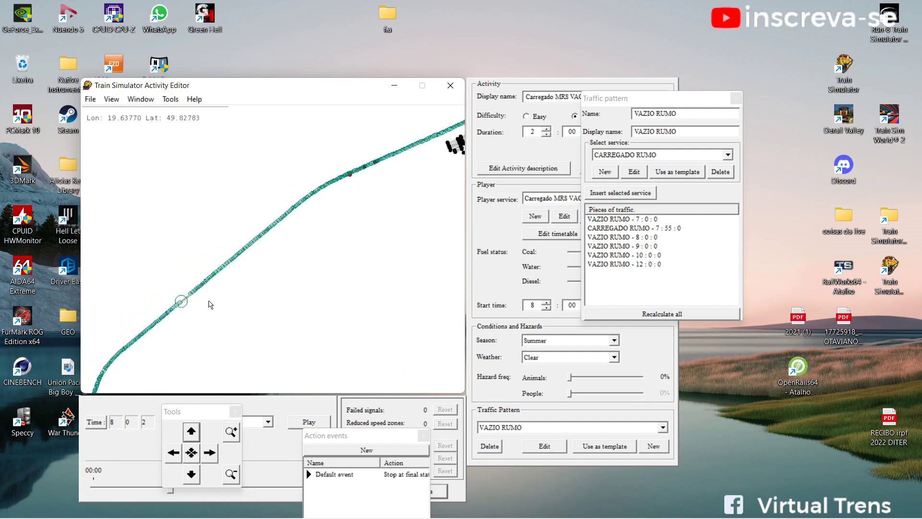
{"action": "scroll", "coordinate": [232, 311], "scroll_direction": "down", "scroll_amount": 1}
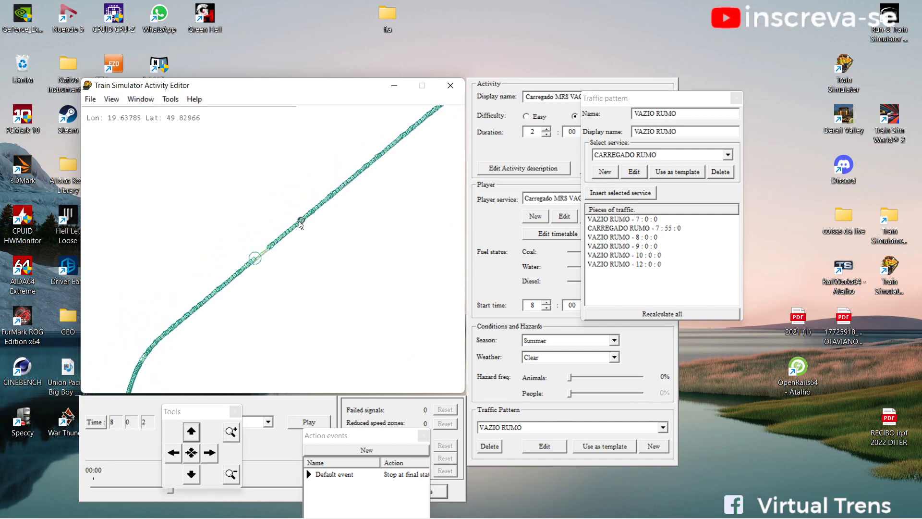
{"action": "left_click", "coordinate": [111, 99]}
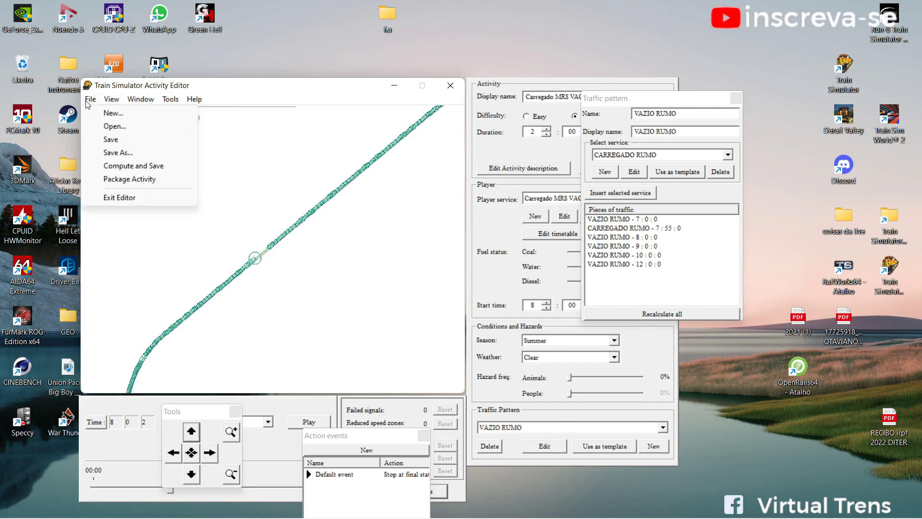
{"action": "left_click", "coordinate": [106, 139]}
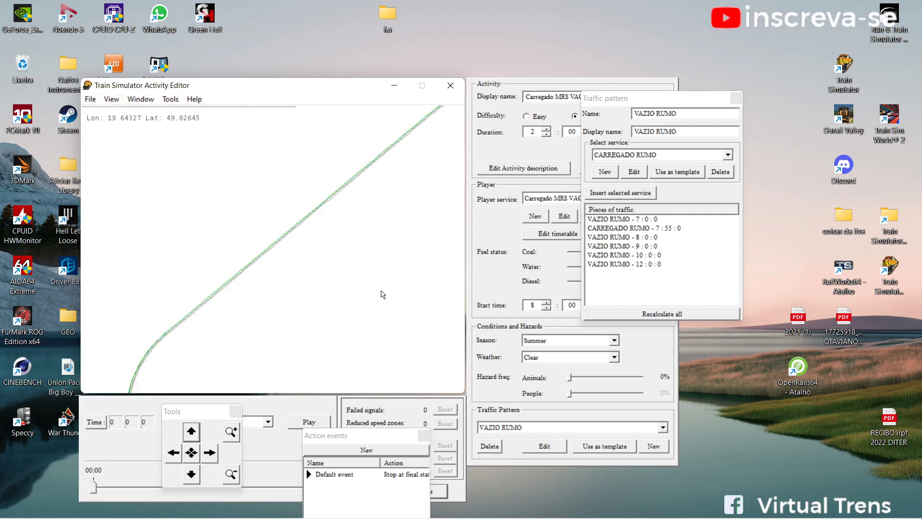
Start placing a static consist on the branch track beside the ZOI - Ouro junction, continuing past the train database errors.
{"action": "scroll", "coordinate": [370, 225], "scroll_direction": "down", "scroll_amount": 3}
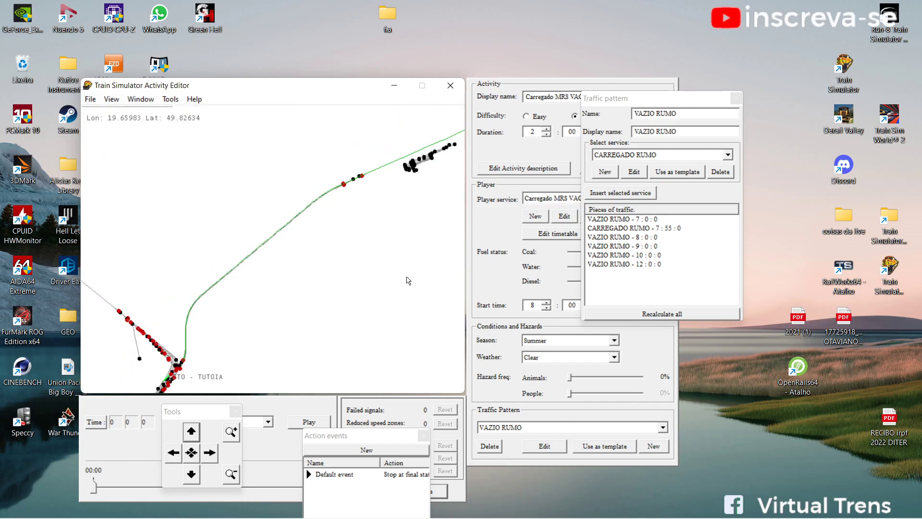
{"action": "mouse_move", "coordinate": [329, 315]}
{"action": "left_mouse_down"}
{"action": "mouse_move", "coordinate": [268, 245]}
{"action": "mouse_move", "coordinate": [294, 257]}
{"action": "left_mouse_up"}
{"action": "scroll", "coordinate": [290, 220], "scroll_direction": "up", "scroll_amount": 2}
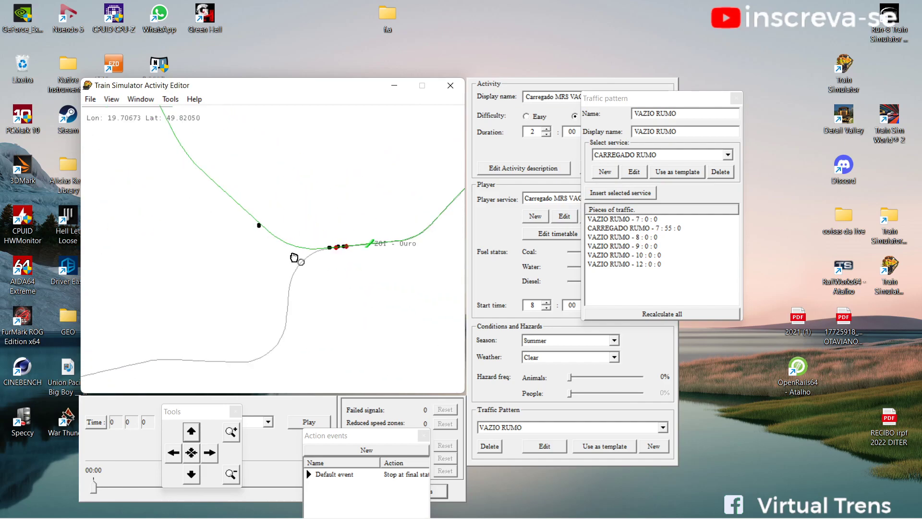
{"action": "scroll", "coordinate": [351, 231], "scroll_direction": "up", "scroll_amount": 2}
{"action": "mouse_move", "coordinate": [391, 291]}
{"action": "left_mouse_down"}
{"action": "mouse_move", "coordinate": [309, 246]}
{"action": "mouse_move", "coordinate": [301, 261]}
{"action": "mouse_move", "coordinate": [288, 220]}
{"action": "mouse_move", "coordinate": [301, 264]}
{"action": "left_mouse_up"}
{"action": "scroll", "coordinate": [308, 247], "scroll_direction": "up", "scroll_amount": 2}
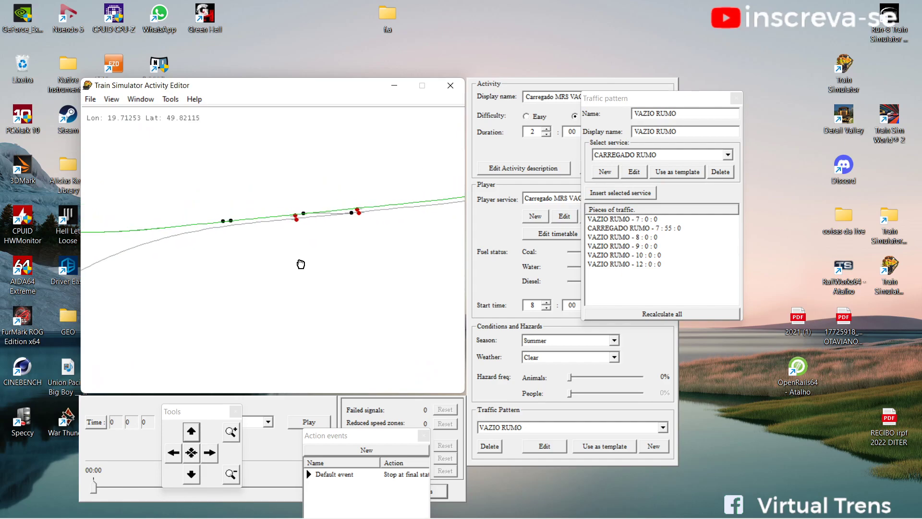
{"action": "scroll", "coordinate": [258, 250], "scroll_direction": "down", "scroll_amount": 1}
{"action": "right_click", "coordinate": [247, 227]}
{"action": "left_click", "coordinate": [273, 238]}
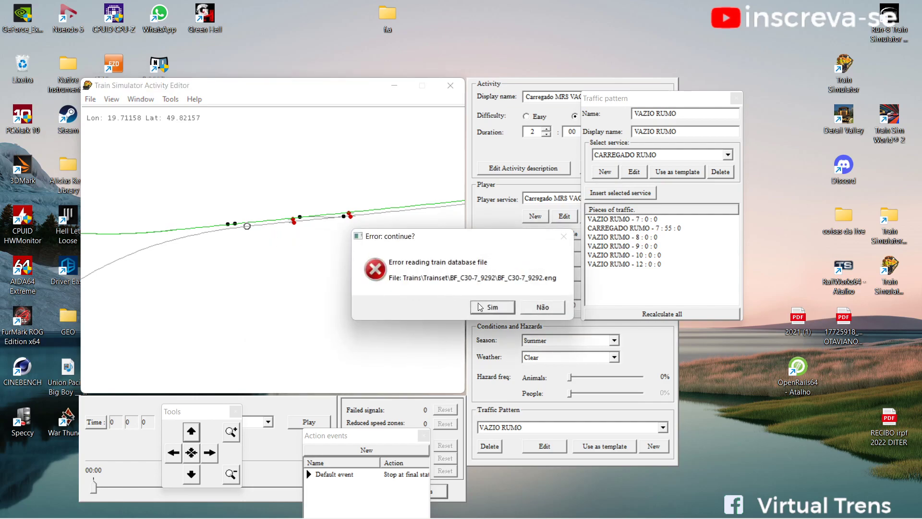
{"action": "left_click", "coordinate": [479, 306]}
{"action": "left_click", "coordinate": [488, 309]}
{"action": "left_click", "coordinate": [495, 313]}
{"action": "left_click", "coordinate": [495, 312]}
{"action": "left_click", "coordinate": [495, 314]}
{"action": "left_click", "coordinate": [495, 314]}
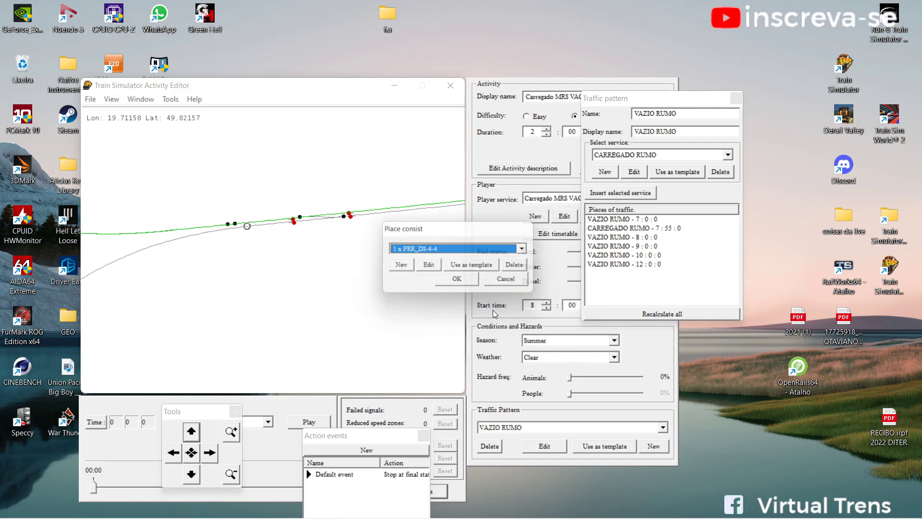
Look through the available consists, including the entries around "rede", for a train to place.
{"action": "left_click", "coordinate": [530, 250]}
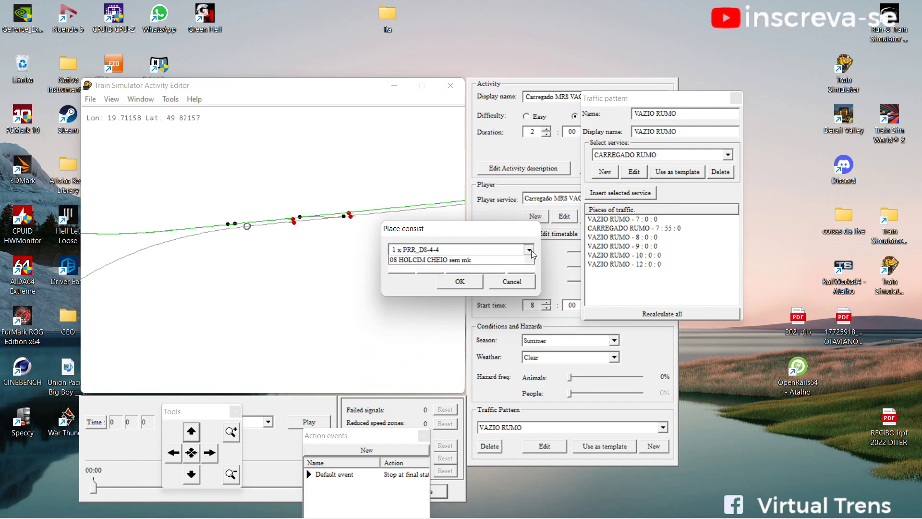
{"action": "scroll", "coordinate": [492, 274], "scroll_direction": "down", "scroll_amount": 2}
{"action": "scroll", "coordinate": [486, 284], "scroll_direction": "down", "scroll_amount": 1}
{"action": "scroll", "coordinate": [486, 284], "scroll_direction": "down", "scroll_amount": 6}
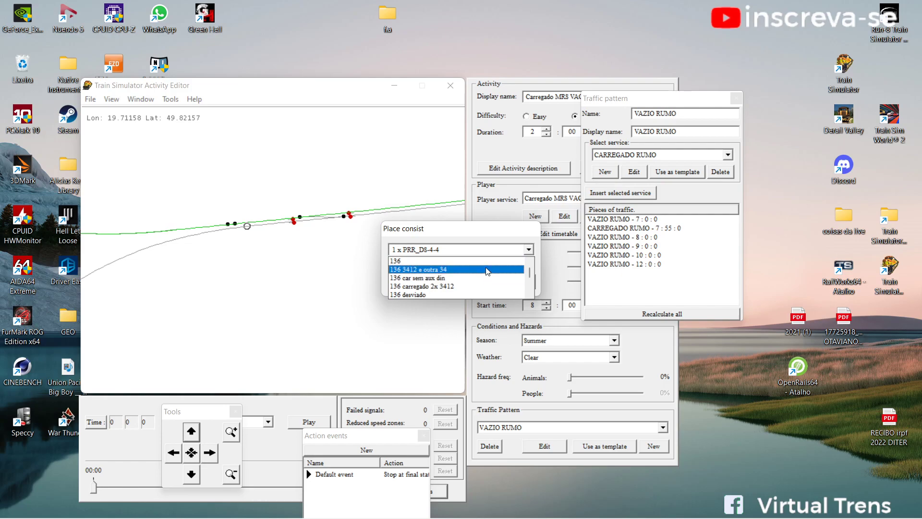
{"action": "scroll", "coordinate": [488, 271], "scroll_direction": "down", "scroll_amount": 5}
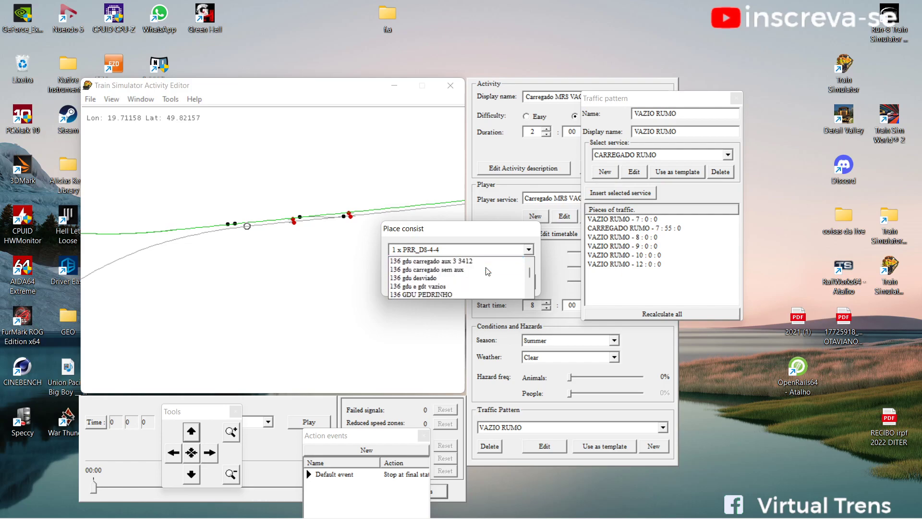
{"action": "scroll", "coordinate": [488, 272], "scroll_direction": "down", "scroll_amount": 5}
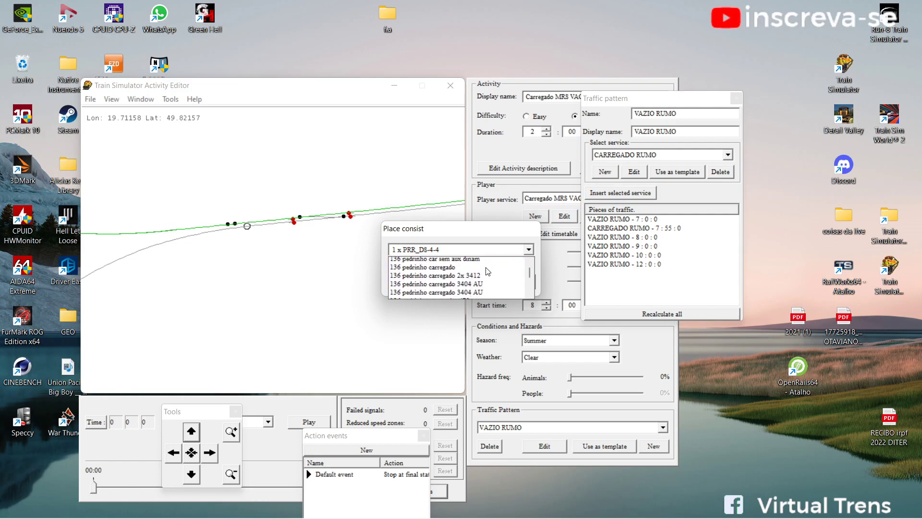
{"action": "scroll", "coordinate": [487, 274], "scroll_direction": "down", "scroll_amount": 5}
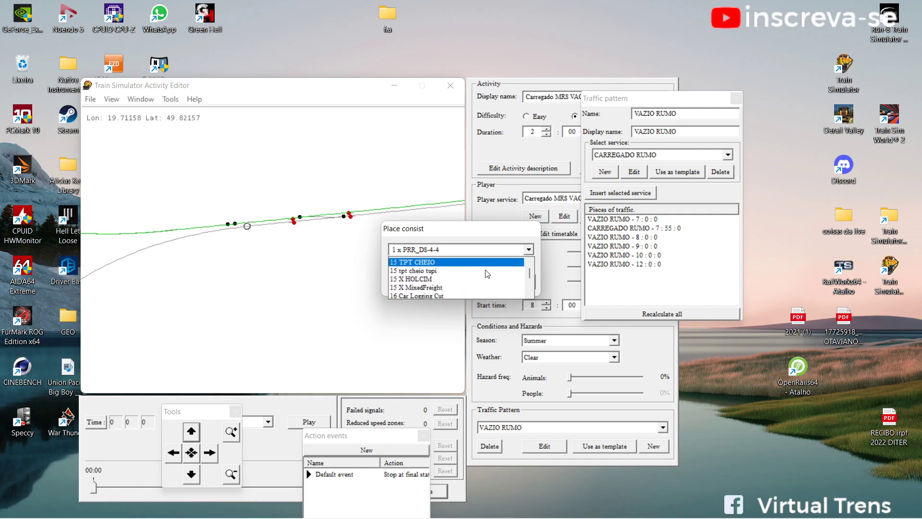
{"action": "type", "text": "rede"}
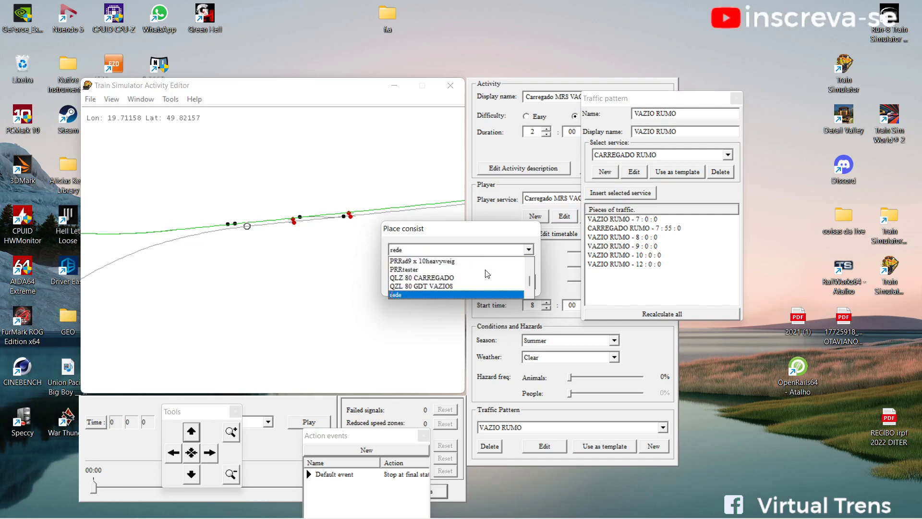
{"action": "scroll", "coordinate": [487, 274], "scroll_direction": "down", "scroll_amount": 3}
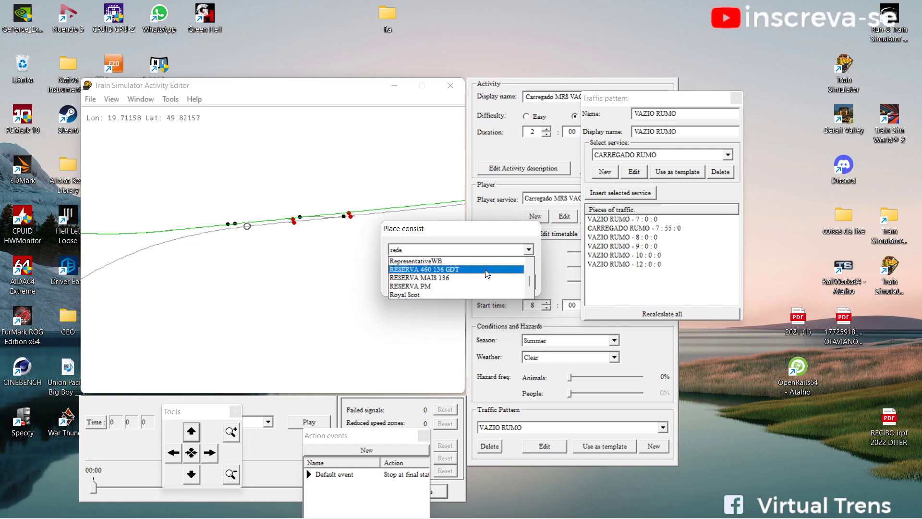
{"action": "scroll", "coordinate": [488, 274], "scroll_direction": "down", "scroll_amount": 5}
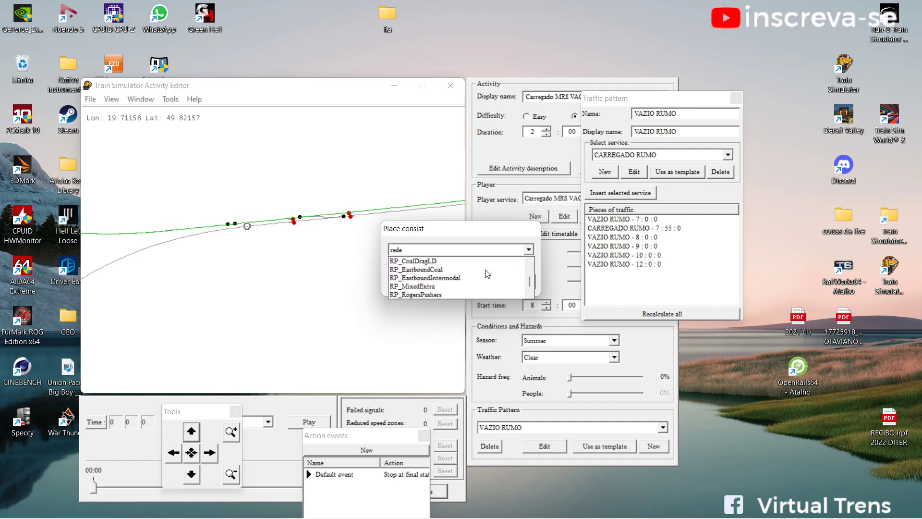
{"action": "scroll", "coordinate": [487, 274], "scroll_direction": "up", "scroll_amount": 9}
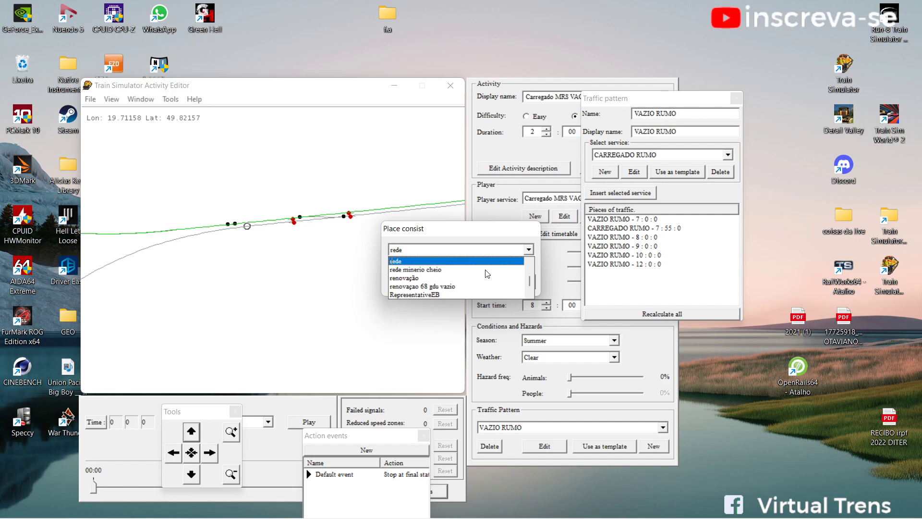
{"action": "scroll", "coordinate": [487, 274], "scroll_direction": "down", "scroll_amount": 5}
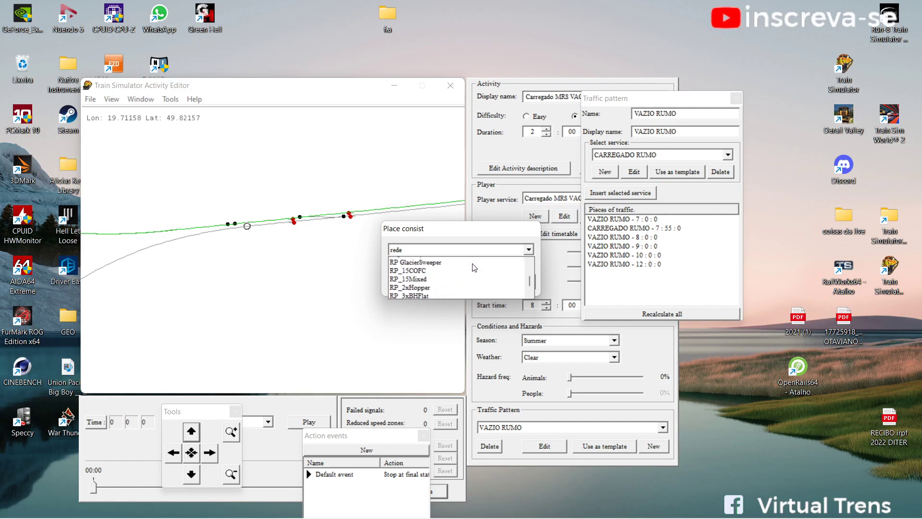
Choose the "trem rota china 02 all sd70" consist and place it at the marked point near Ouro.
{"action": "scroll", "coordinate": [525, 282], "scroll_direction": "down", "scroll_amount": 5}
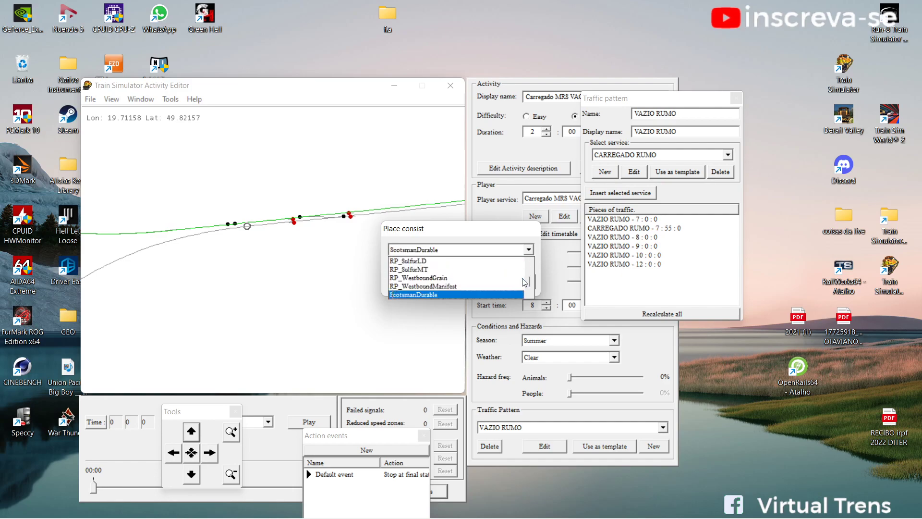
{"action": "scroll", "coordinate": [481, 270], "scroll_direction": "down", "scroll_amount": 2}
{"action": "scroll", "coordinate": [484, 275], "scroll_direction": "down", "scroll_amount": 4}
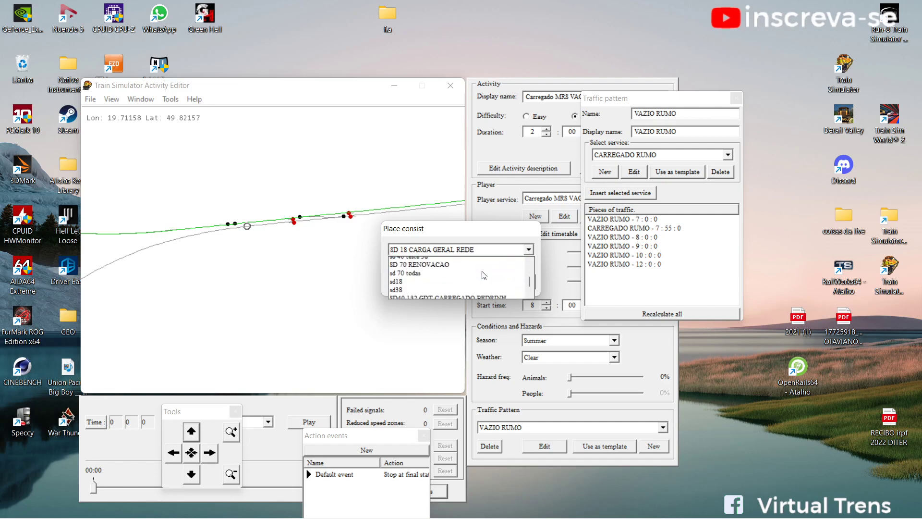
{"action": "scroll", "coordinate": [484, 274], "scroll_direction": "down", "scroll_amount": 5}
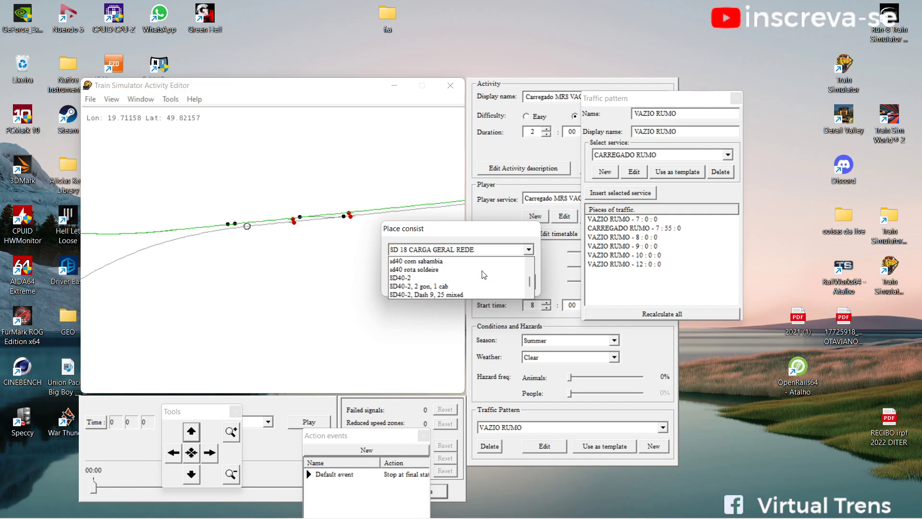
{"action": "scroll", "coordinate": [484, 275], "scroll_direction": "down", "scroll_amount": 1}
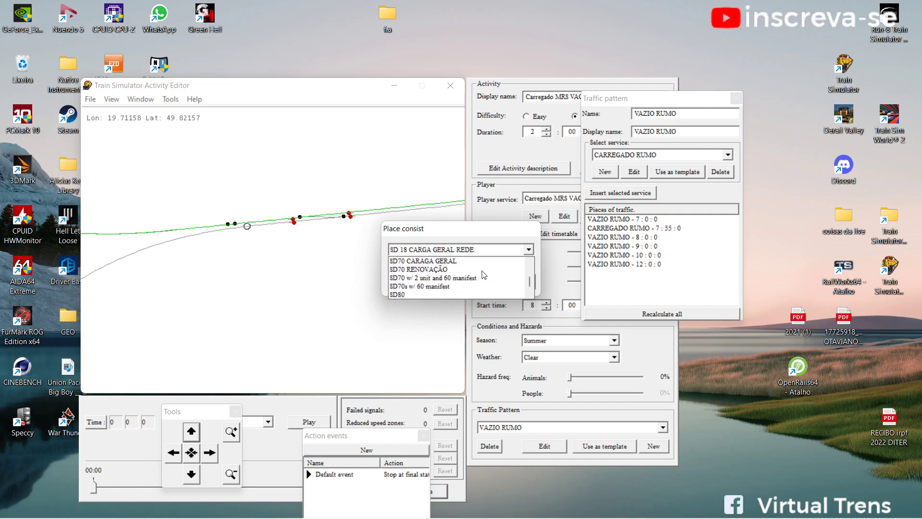
{"action": "scroll", "coordinate": [483, 274], "scroll_direction": "down", "scroll_amount": 6}
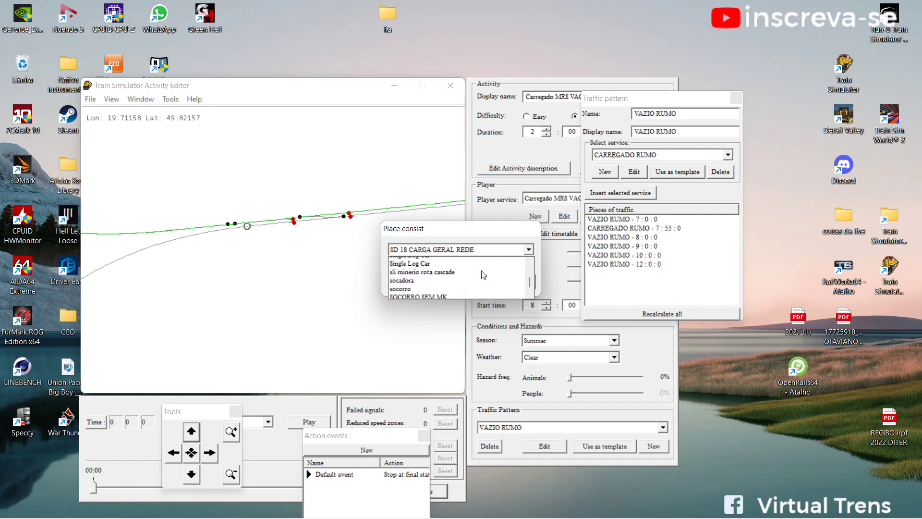
{"action": "scroll", "coordinate": [466, 282], "scroll_direction": "down", "scroll_amount": 8}
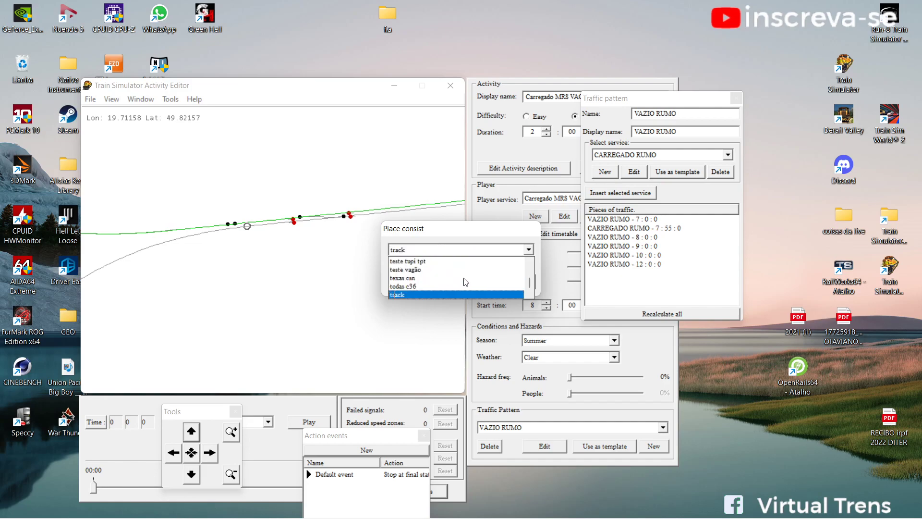
{"action": "scroll", "coordinate": [465, 282], "scroll_direction": "down", "scroll_amount": 3}
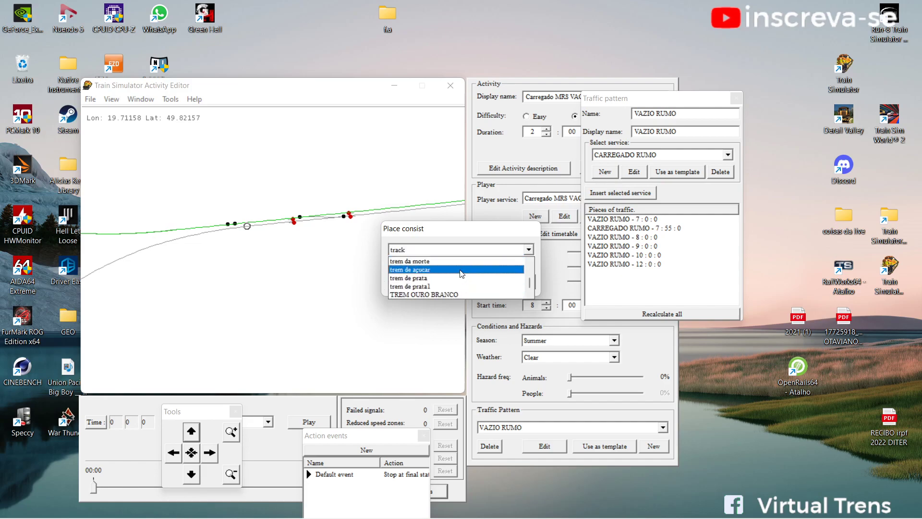
{"action": "scroll", "coordinate": [463, 274], "scroll_direction": "down", "scroll_amount": 3}
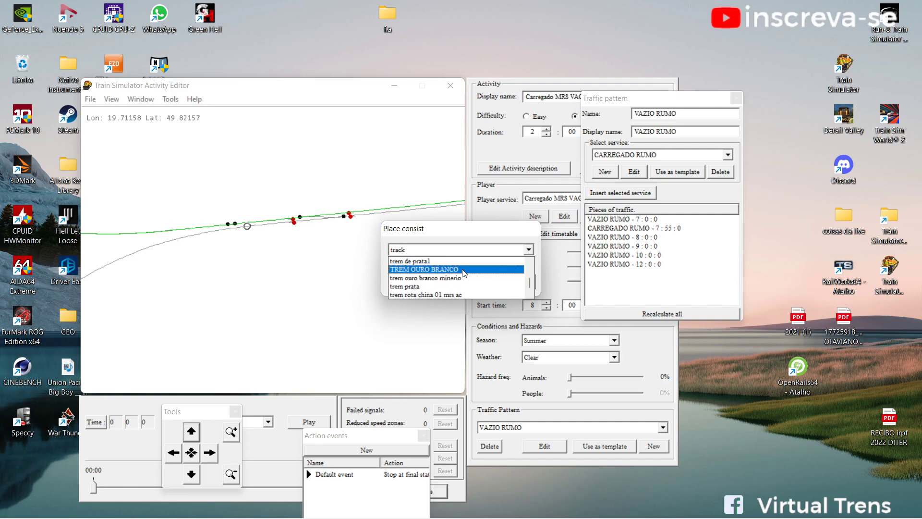
{"action": "scroll", "coordinate": [469, 270], "scroll_direction": "down", "scroll_amount": 3}
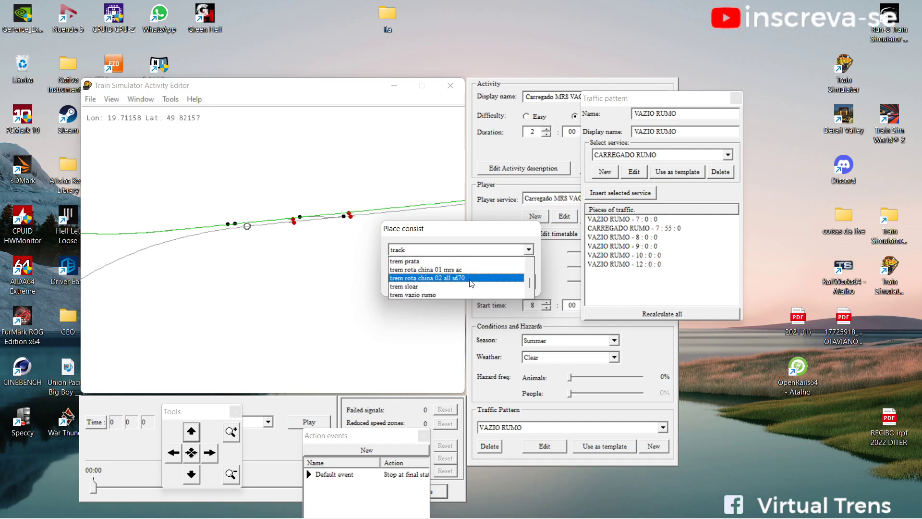
{"action": "left_click", "coordinate": [472, 284]}
{"action": "left_click", "coordinate": [477, 285]}
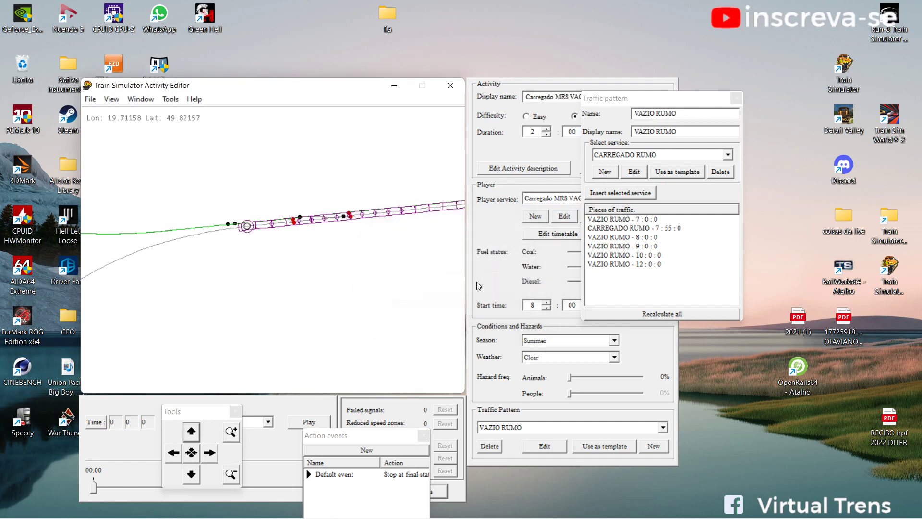
Toggle the direction of the placed consist near Ouro and save the activity.
{"action": "right_click", "coordinate": [248, 227]}
{"action": "left_click", "coordinate": [288, 290]}
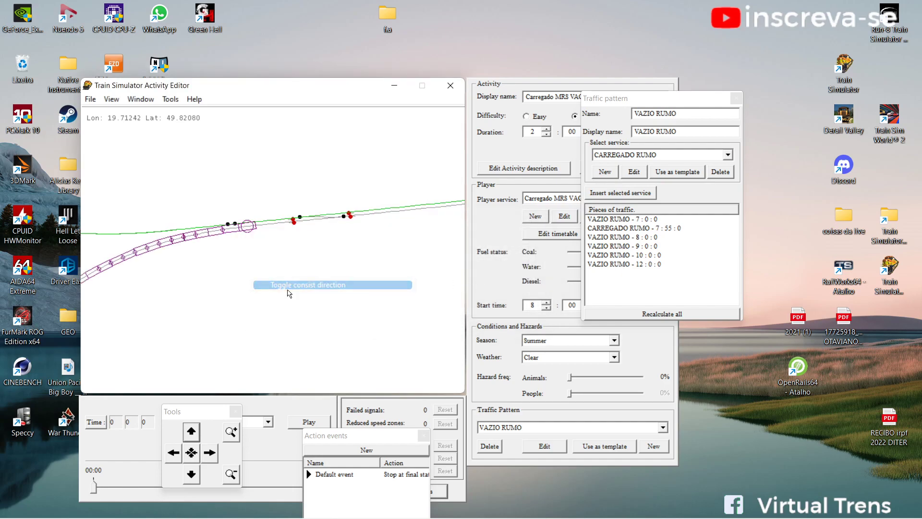
{"action": "left_click", "coordinate": [90, 99]}
{"action": "left_click", "coordinate": [101, 139]}
Check the placed consist on the wider route map, and exit the Activity Editor.
{"action": "scroll", "coordinate": [317, 279], "scroll_direction": "down", "scroll_amount": 5}
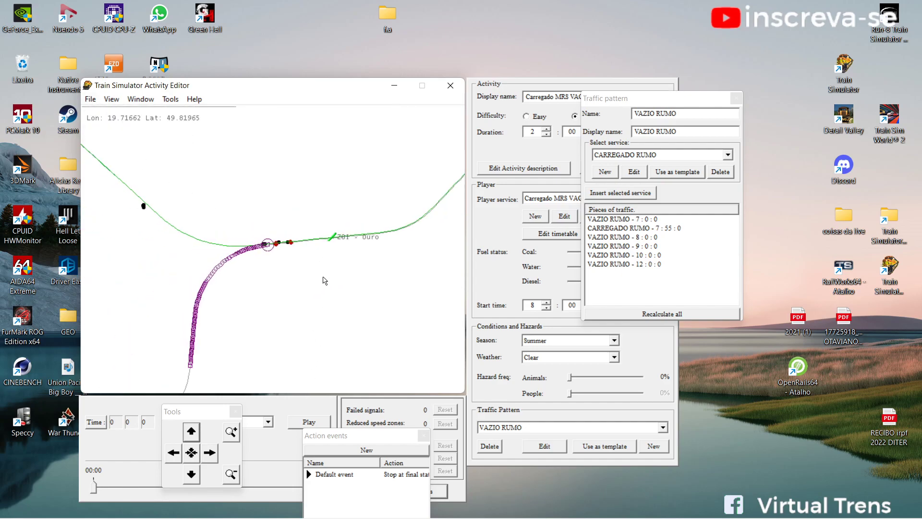
{"action": "scroll", "coordinate": [381, 217], "scroll_direction": "down", "scroll_amount": 5}
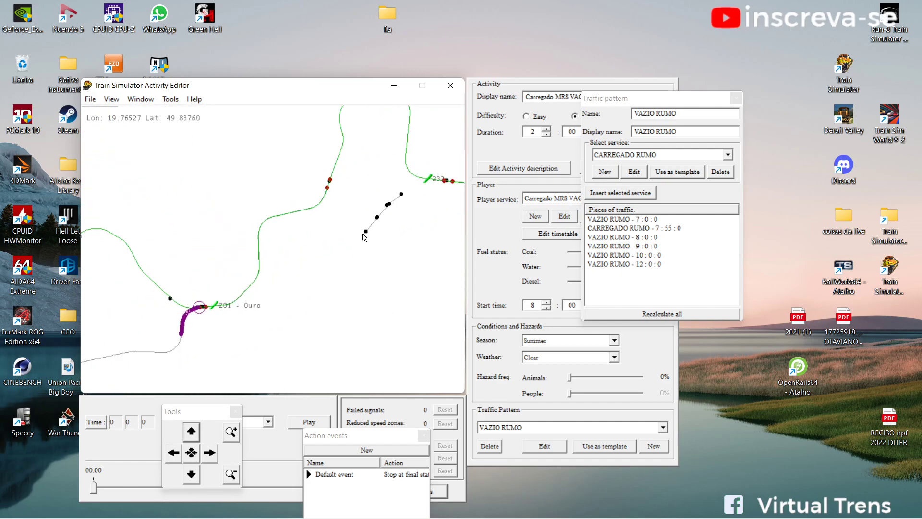
{"action": "scroll", "coordinate": [298, 257], "scroll_direction": "down", "scroll_amount": 1}
{"action": "left_click", "coordinate": [91, 99]}
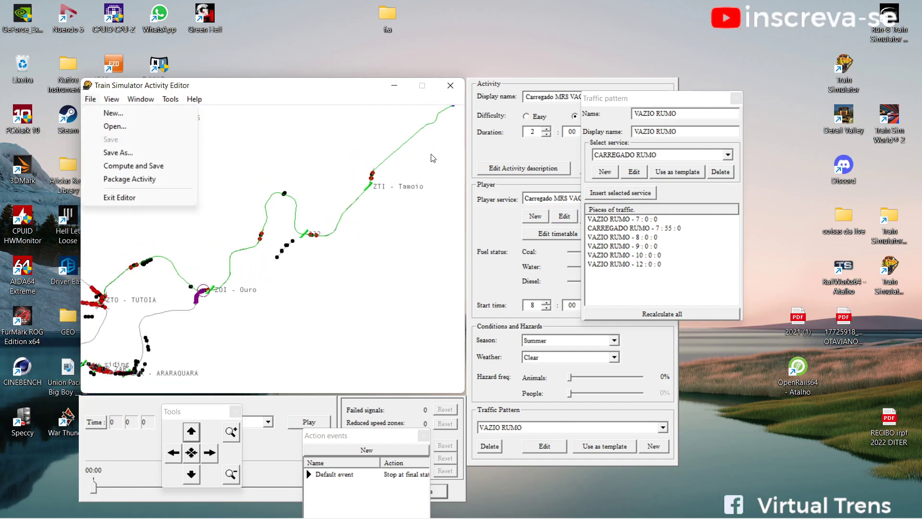
{"action": "left_click", "coordinate": [451, 85]}
{"action": "left_click", "coordinate": [451, 85]}
{"action": "left_click", "coordinate": [465, 305]}
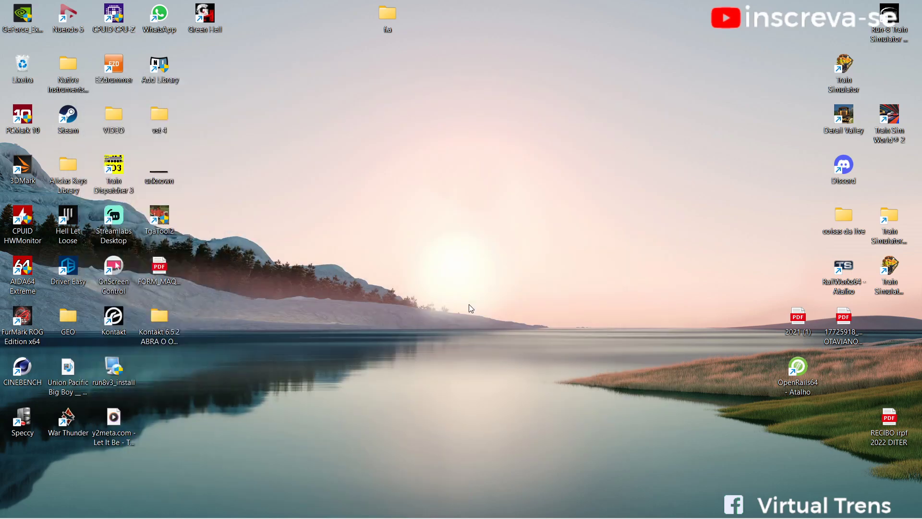
Switch to Open Rails and start the Carregado MRS VAGOES VELHOS activity in single-player mode.
{"action": "double_click", "coordinate": [783, 363]}
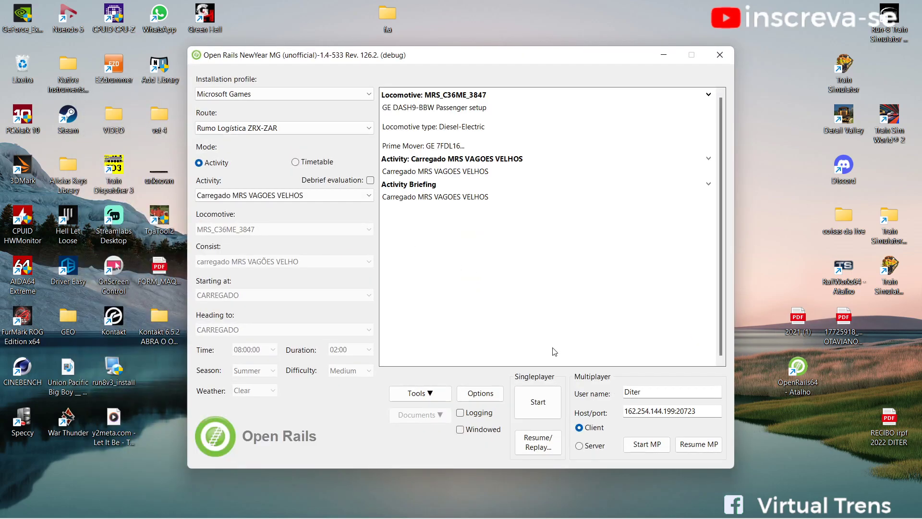
{"action": "left_click", "coordinate": [552, 394]}
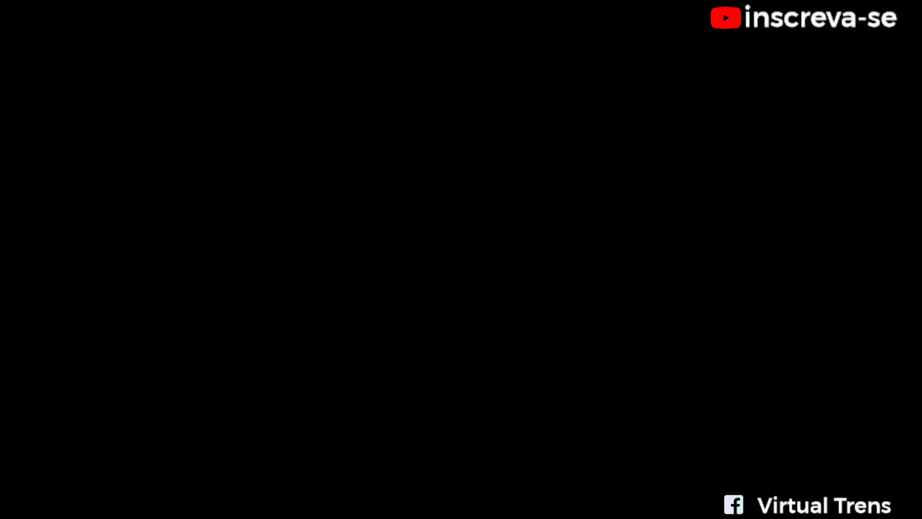